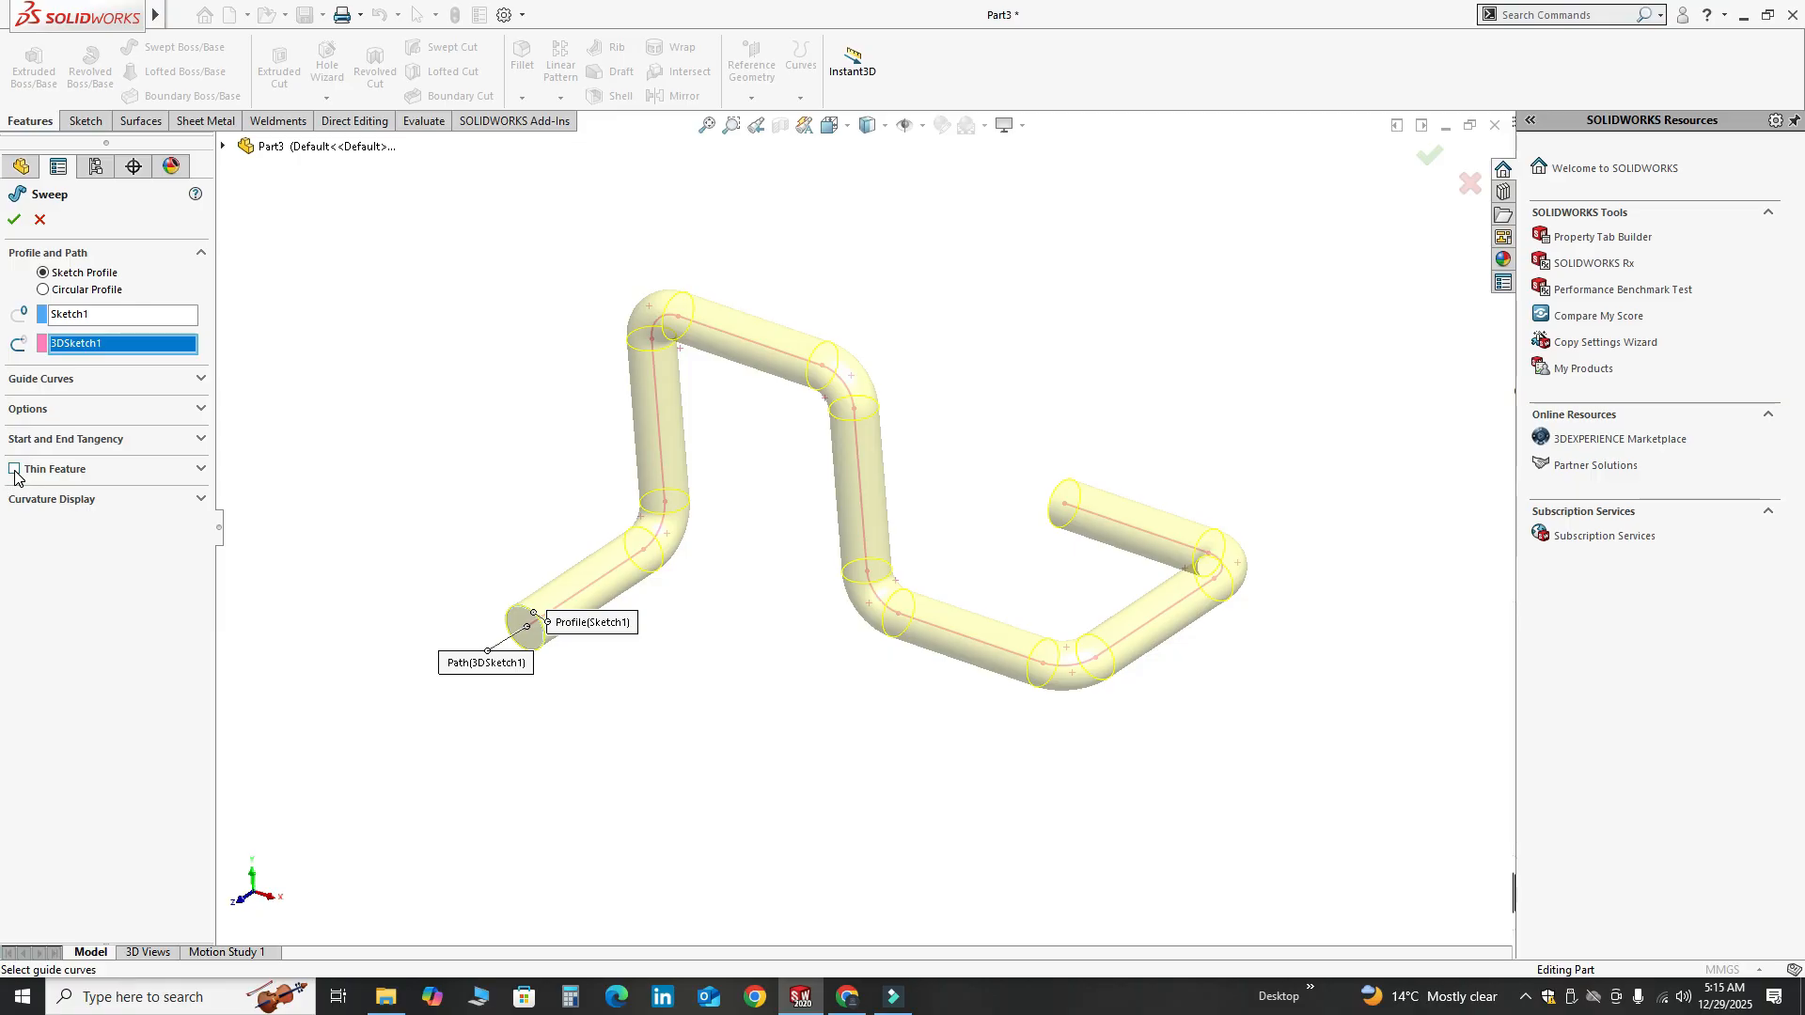
# Turn the pipe sweep along the 3D path into a one-direction thin feature with a 12.70 mm wall and finish the sweep
pyautogui.click(14, 469)
pyautogui.scroll(5, 479, 630)
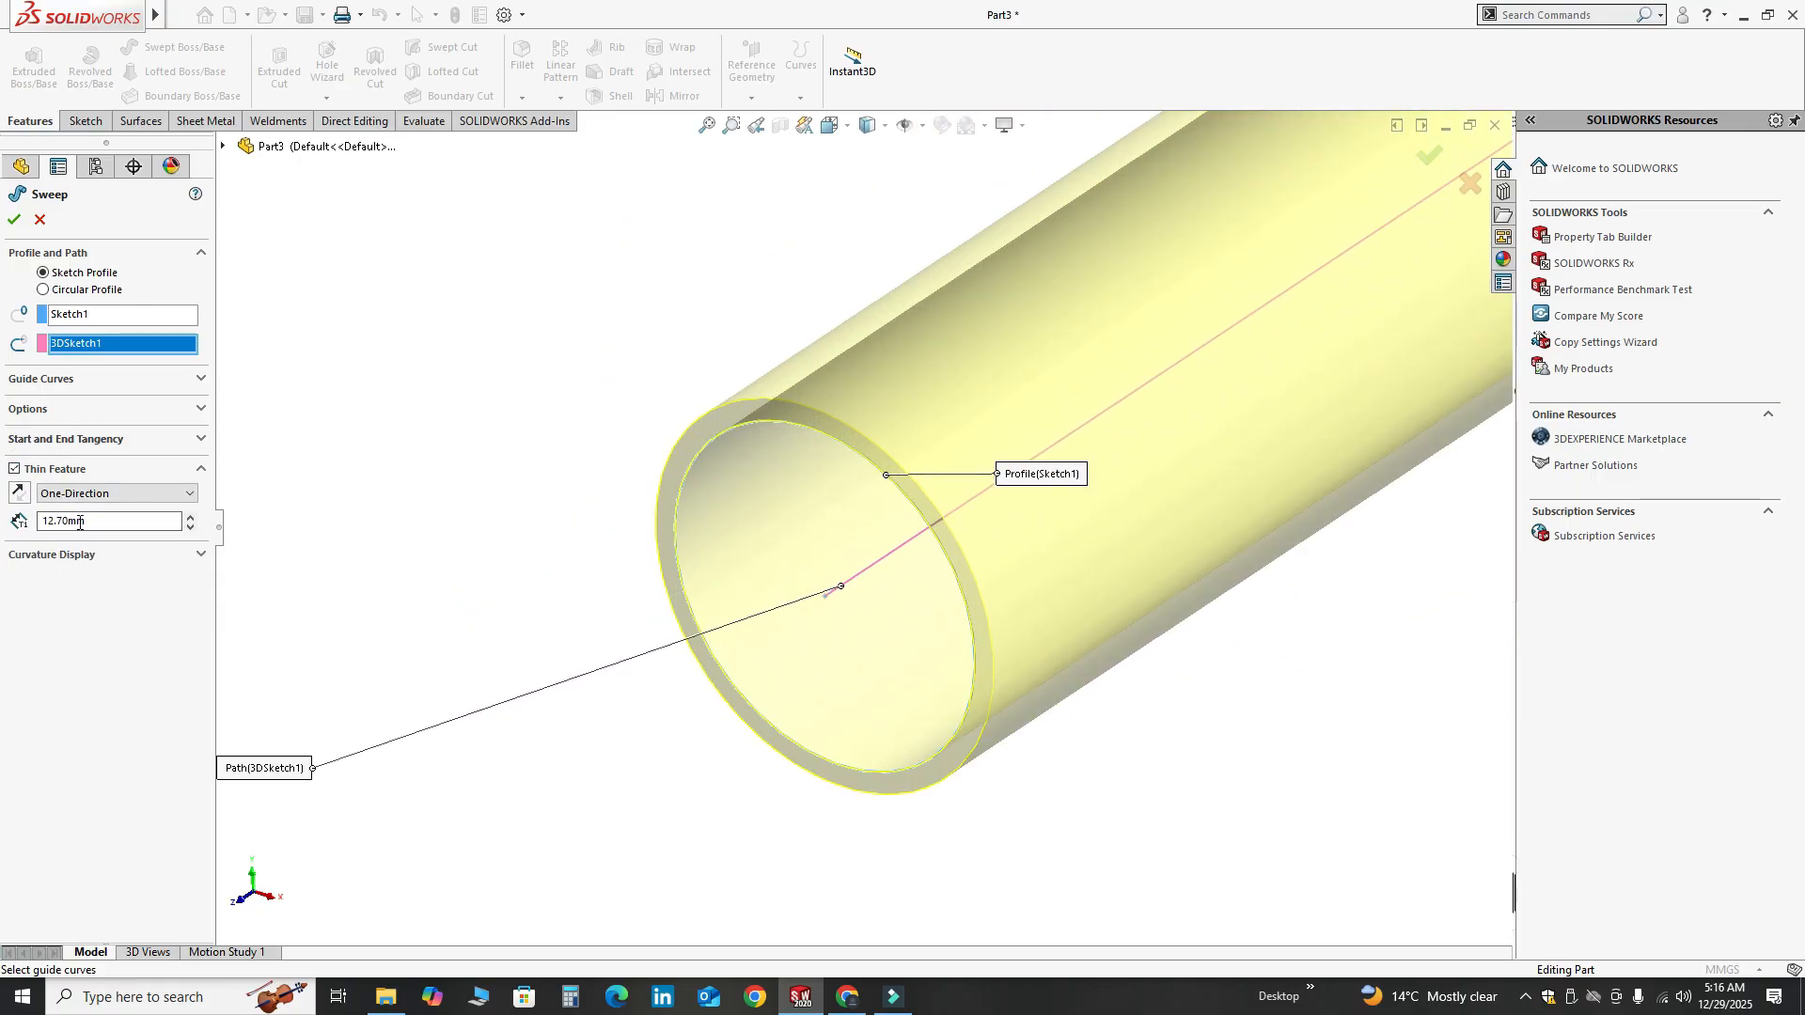
pyautogui.scroll(-3, 682, 404)
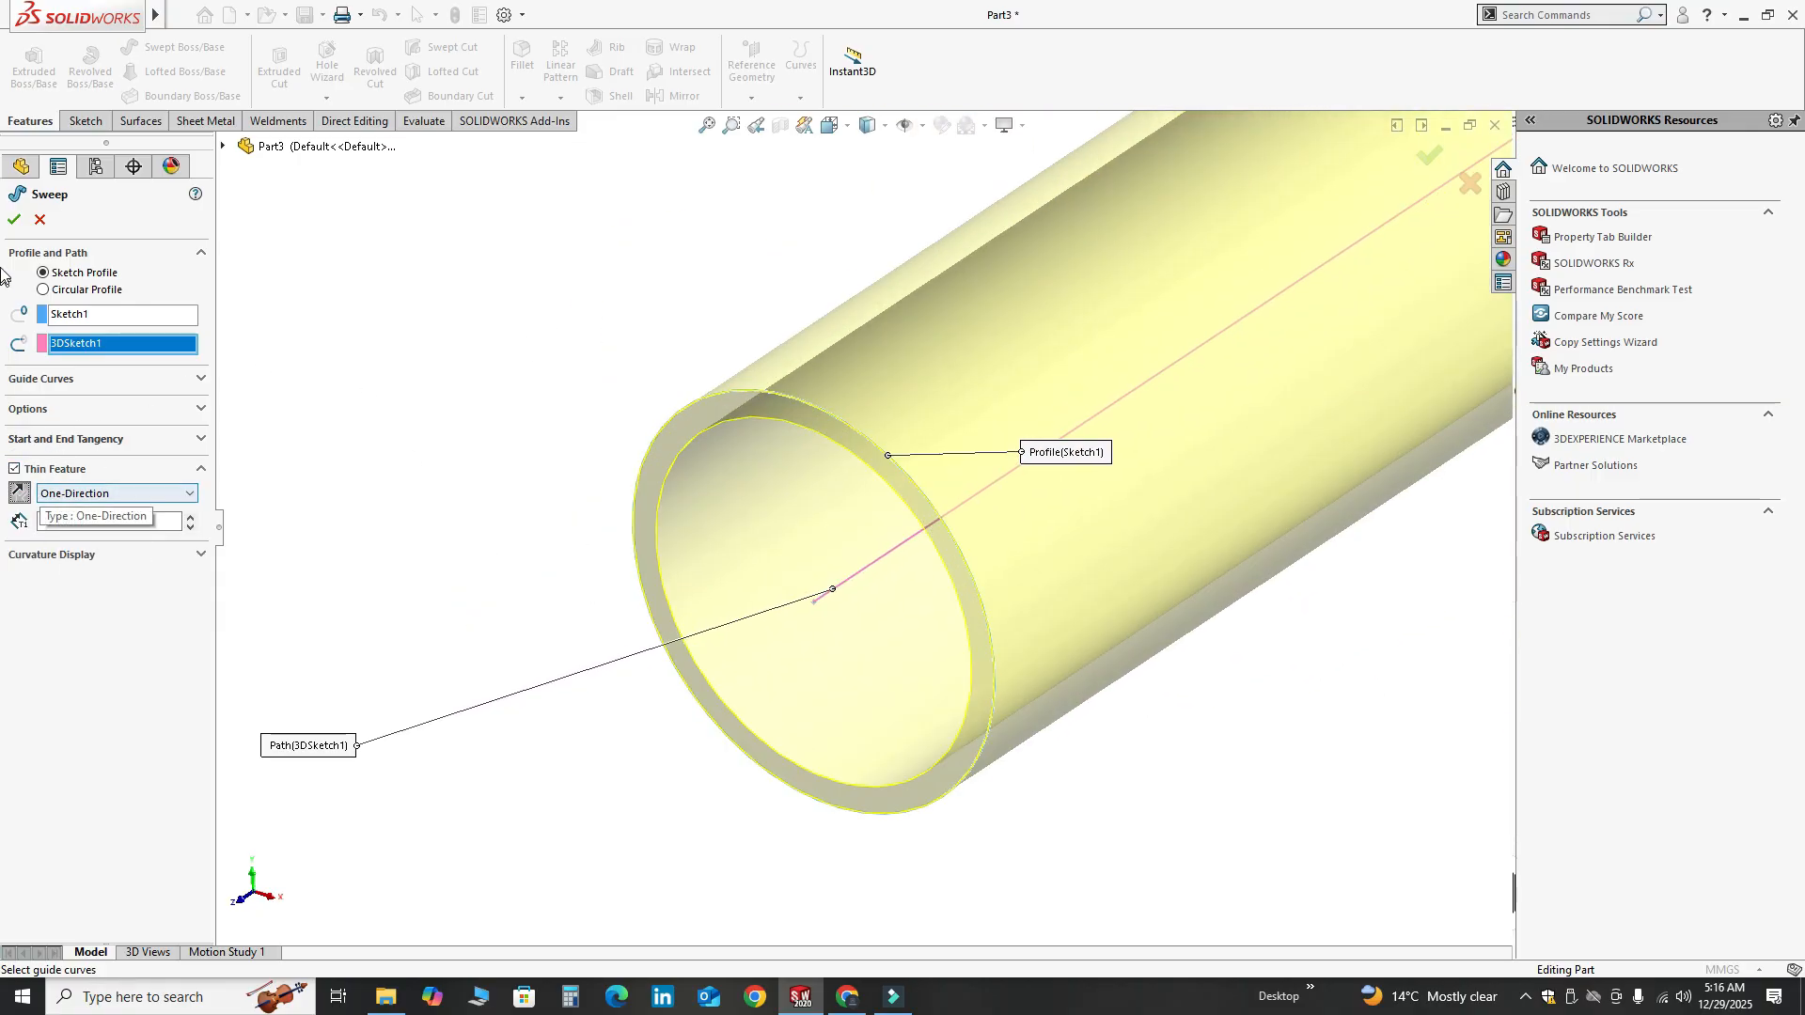
pyautogui.click(14, 219)
pyautogui.scroll(-5, 794, 515)
pyautogui.scroll(-5, 794, 515)
pyautogui.moveTo(818, 524); pyautogui.dragTo(983, 355, button='middle')
pyautogui.scroll(3, 984, 354)
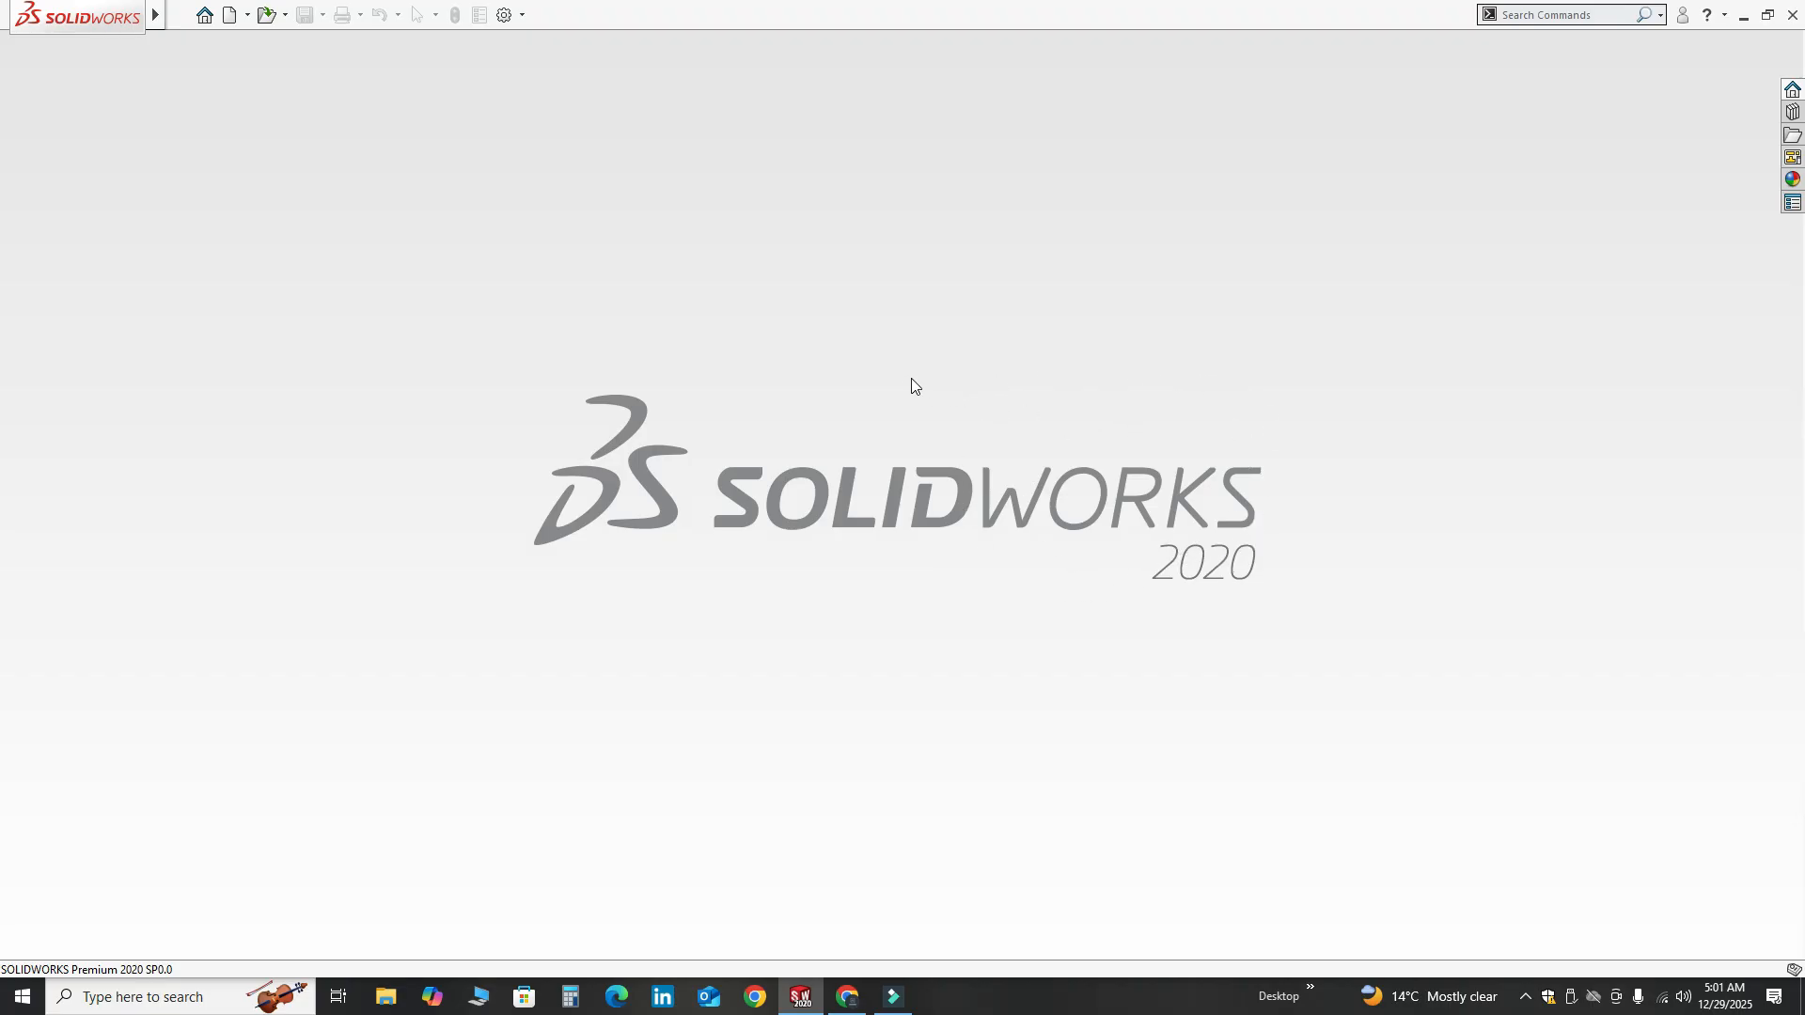
# Create a new part document
pyautogui.click(250, 16)
pyautogui.click(247, 39)
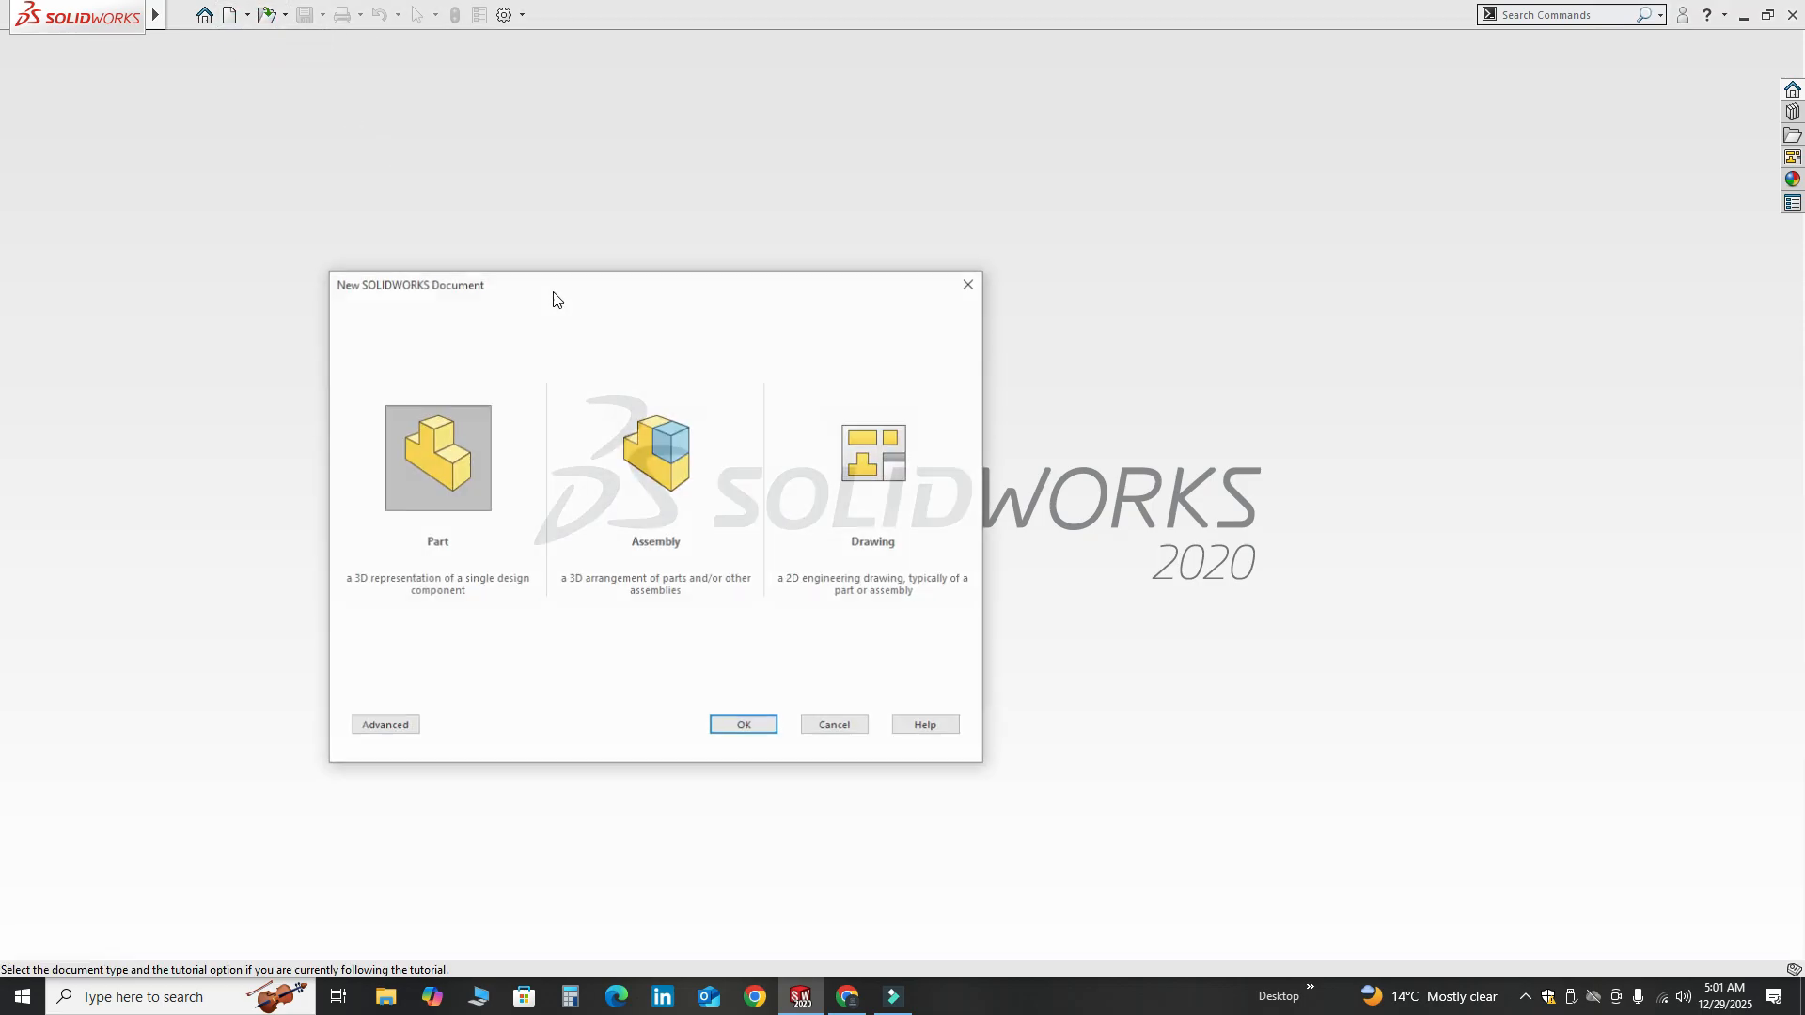
pyautogui.click(443, 456)
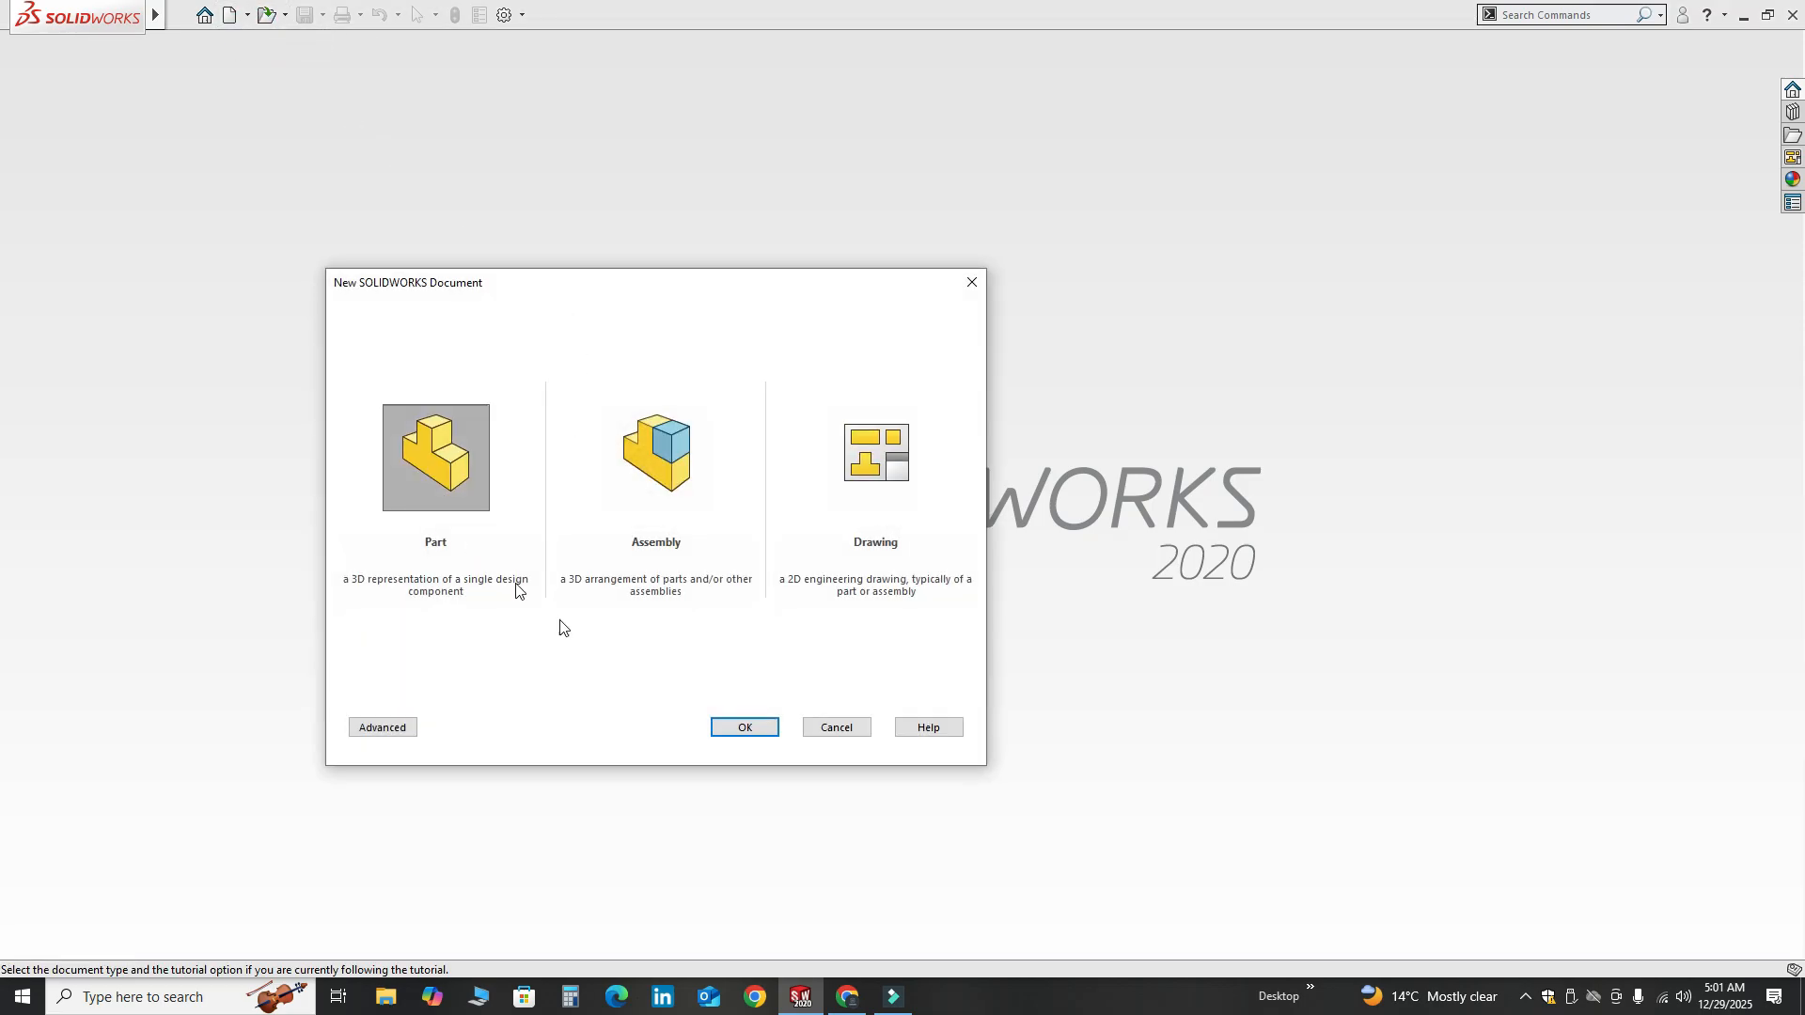
pyautogui.click(745, 727)
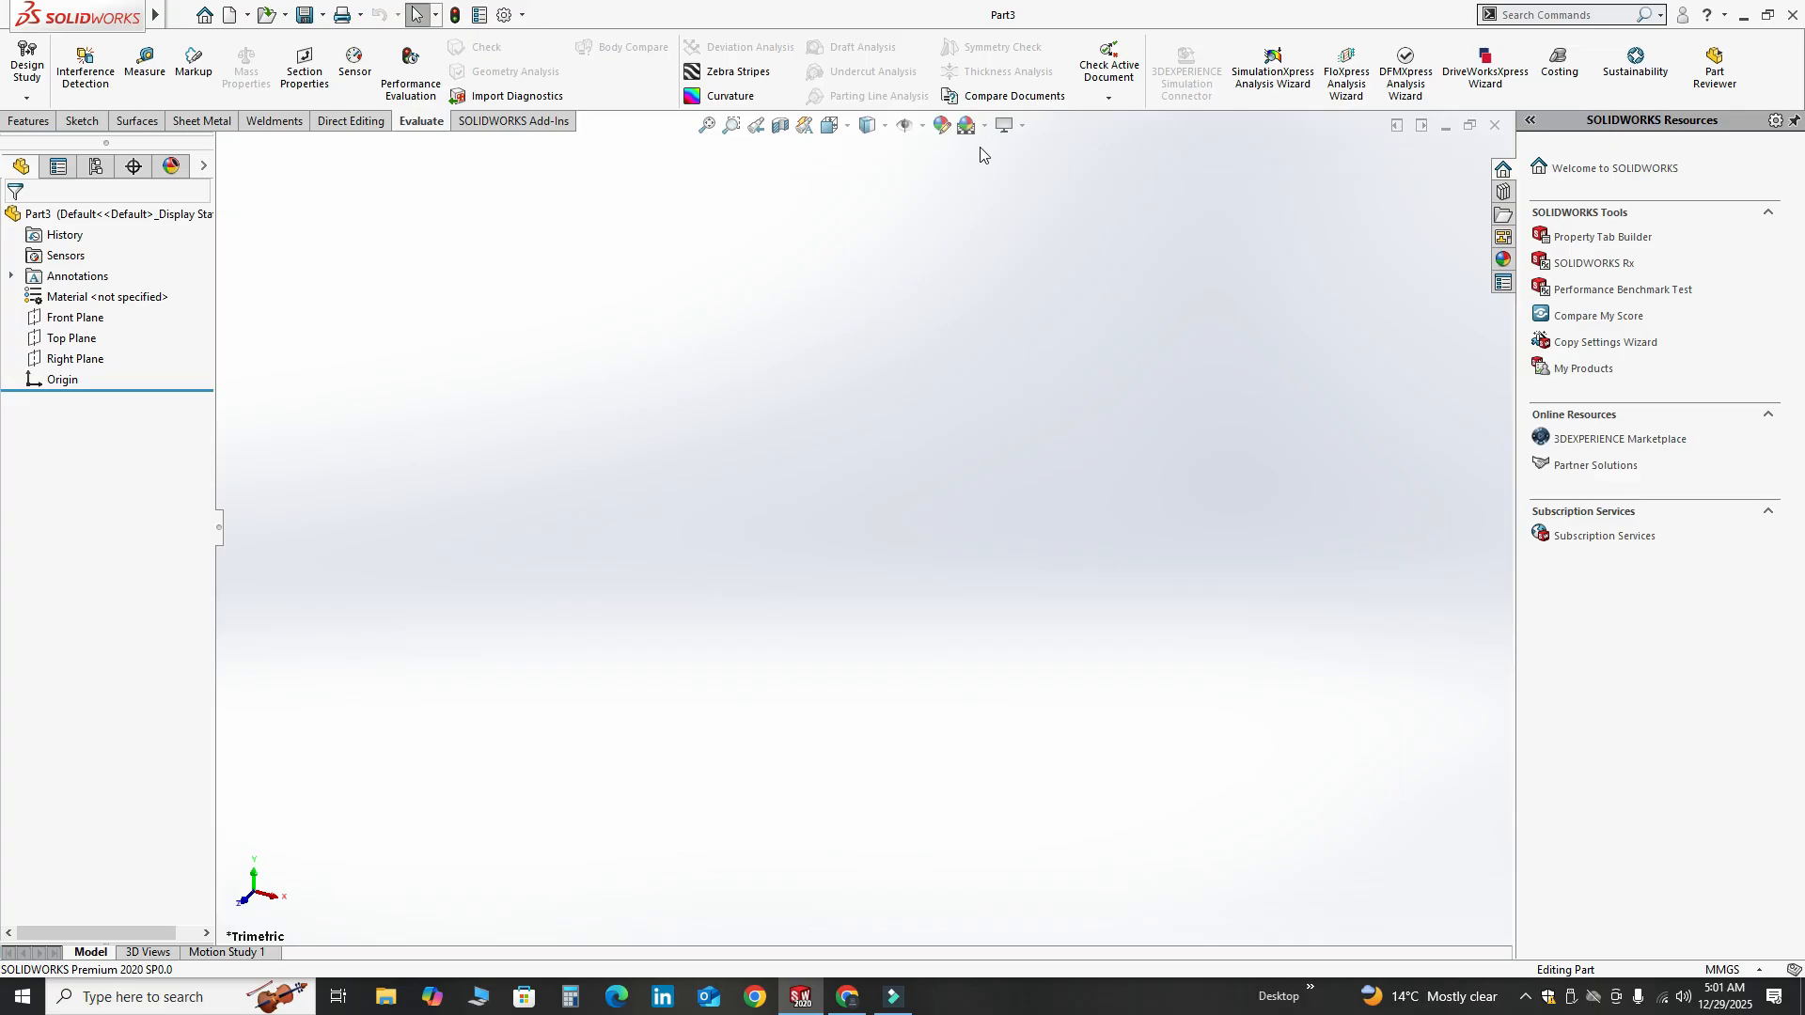
# Apply the Plain White scene to the part and check the document's unit system
pyautogui.click(967, 126)
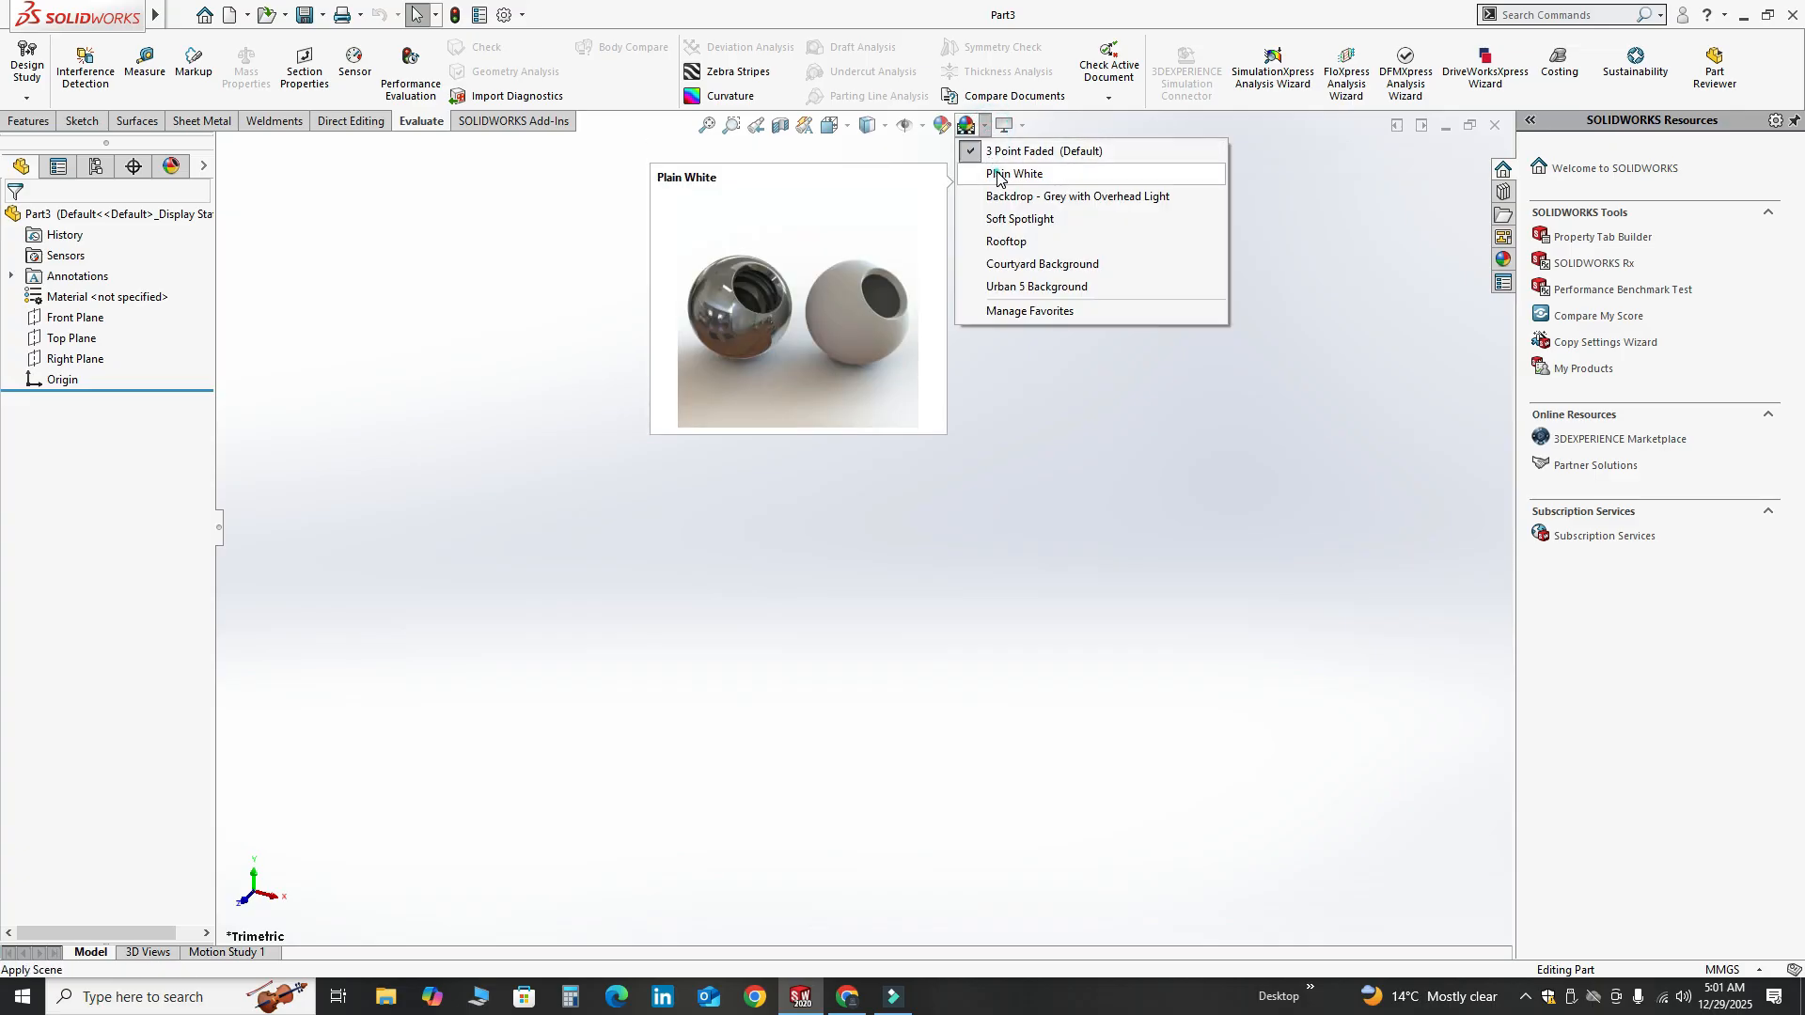
pyautogui.click(999, 175)
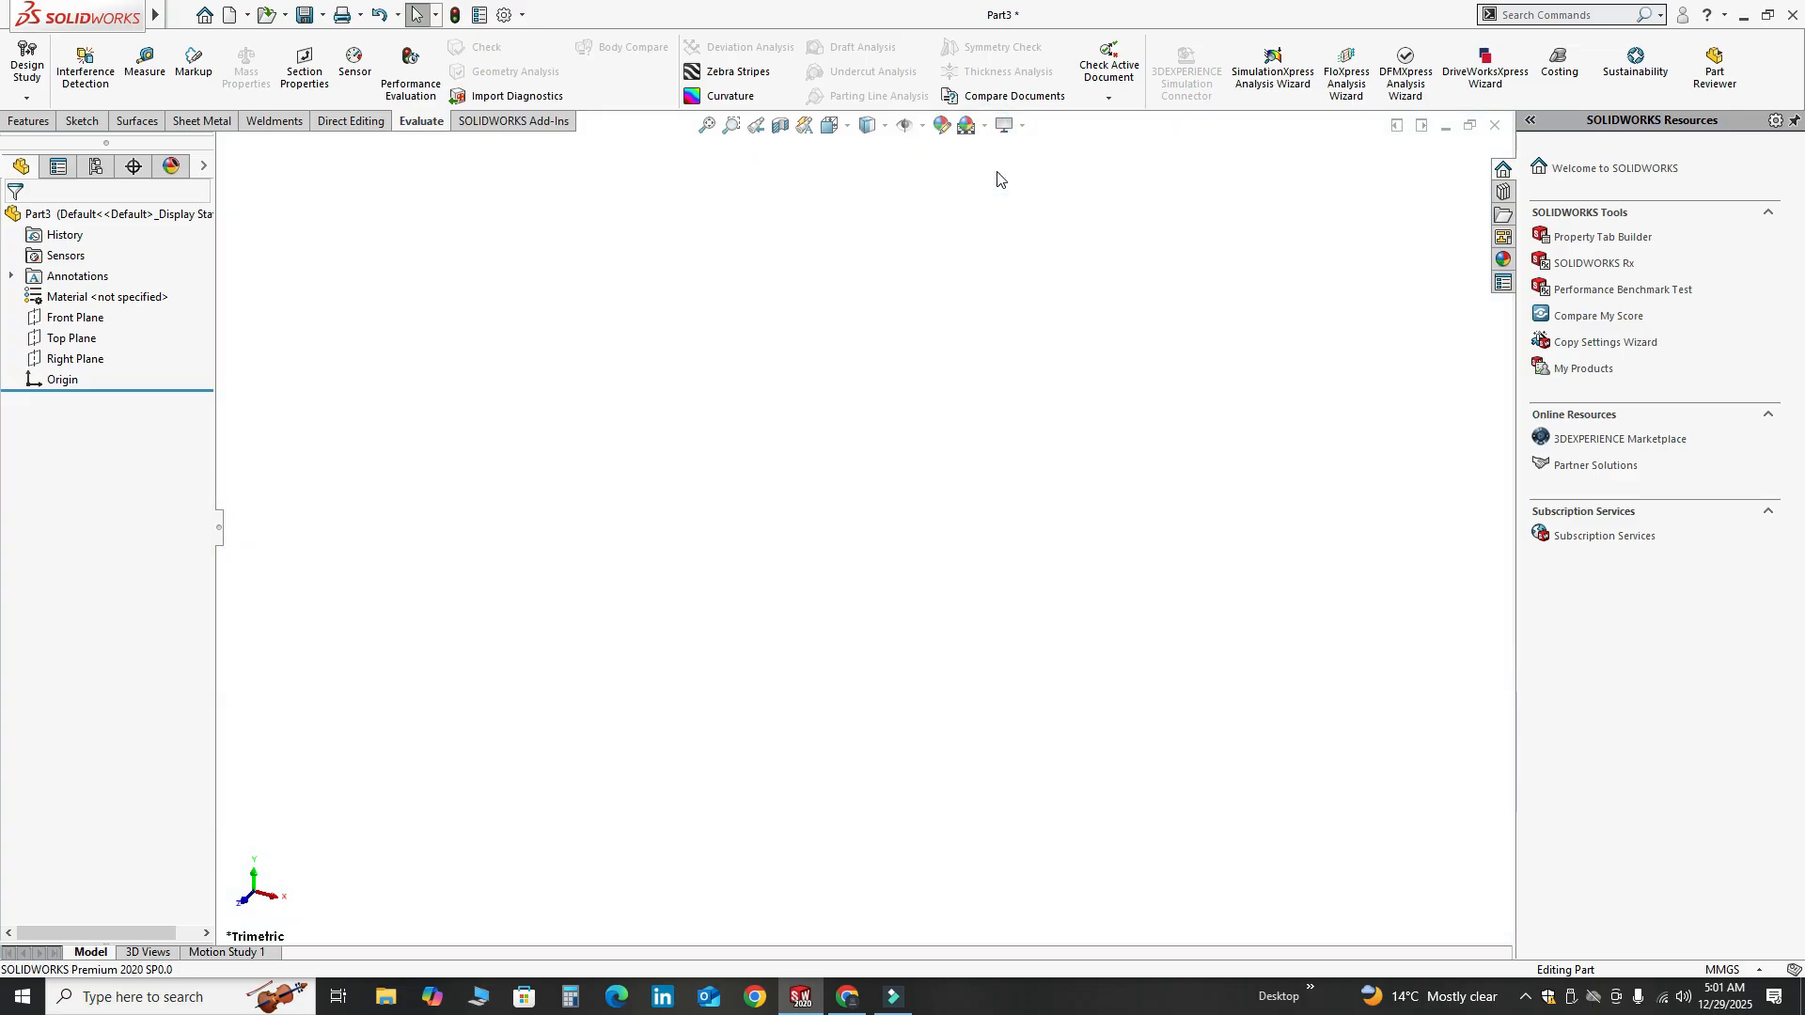
pyautogui.click(1724, 969)
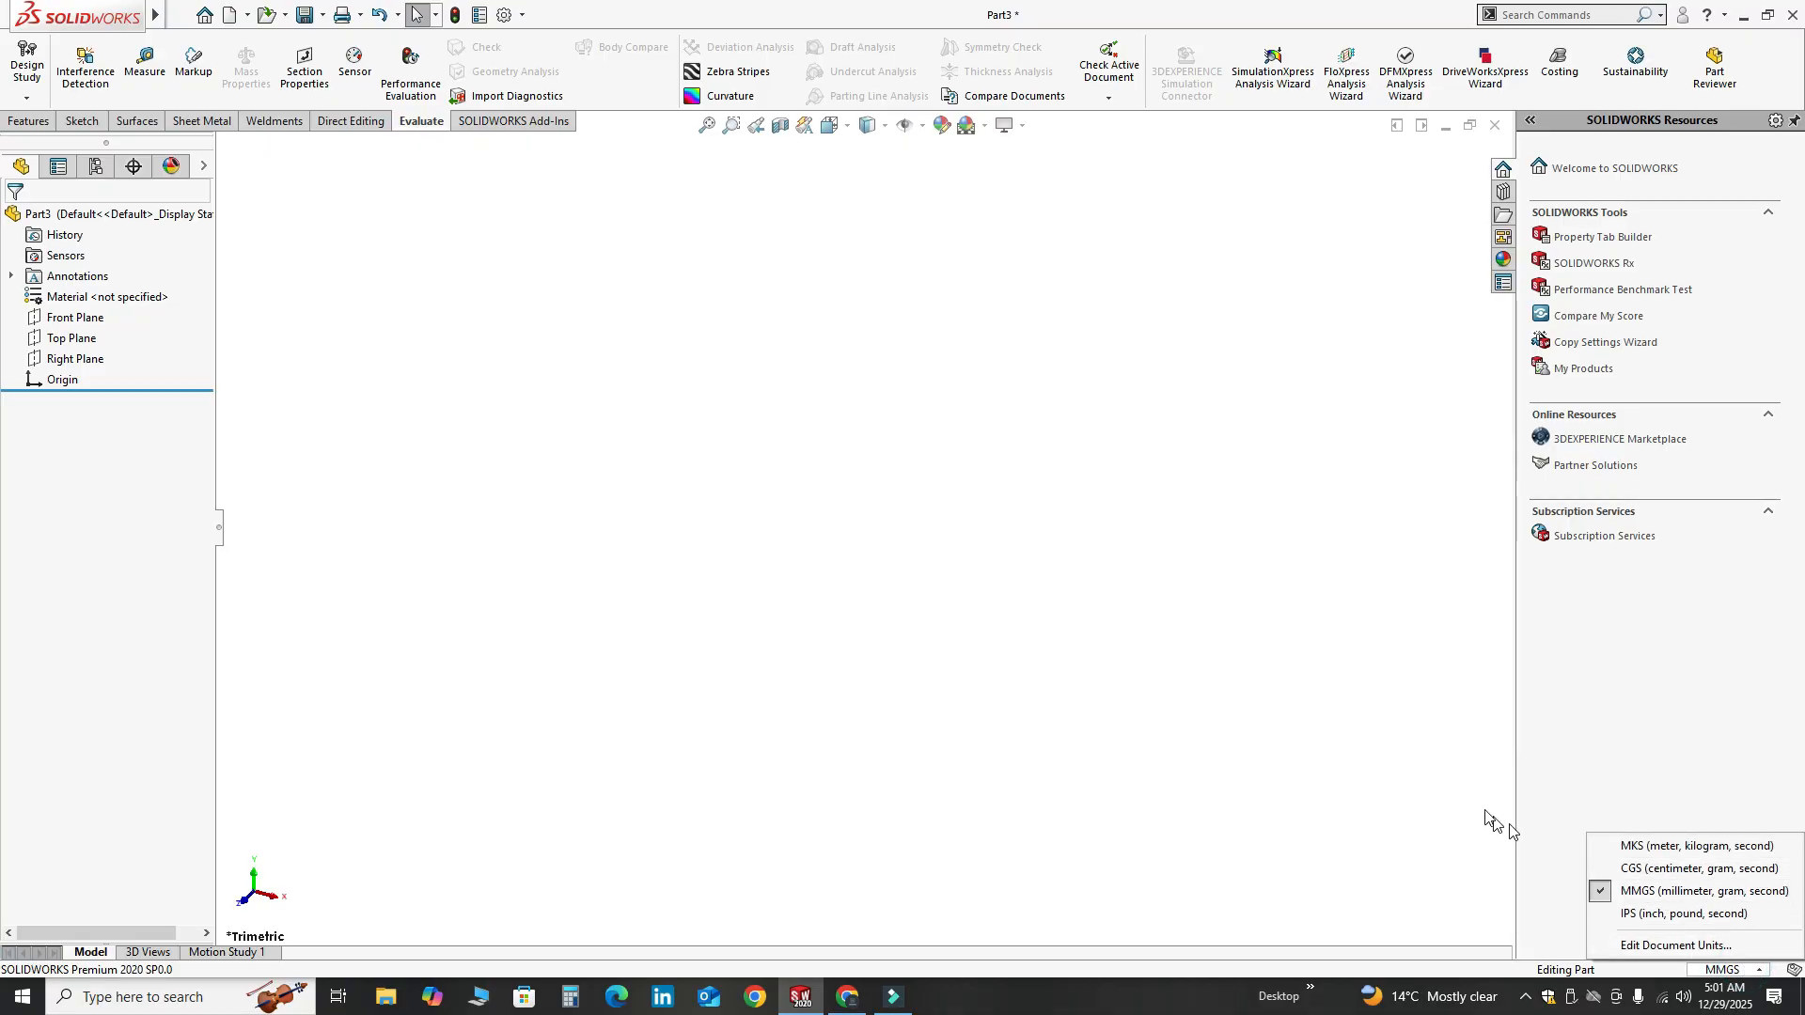
pyautogui.click(1377, 758)
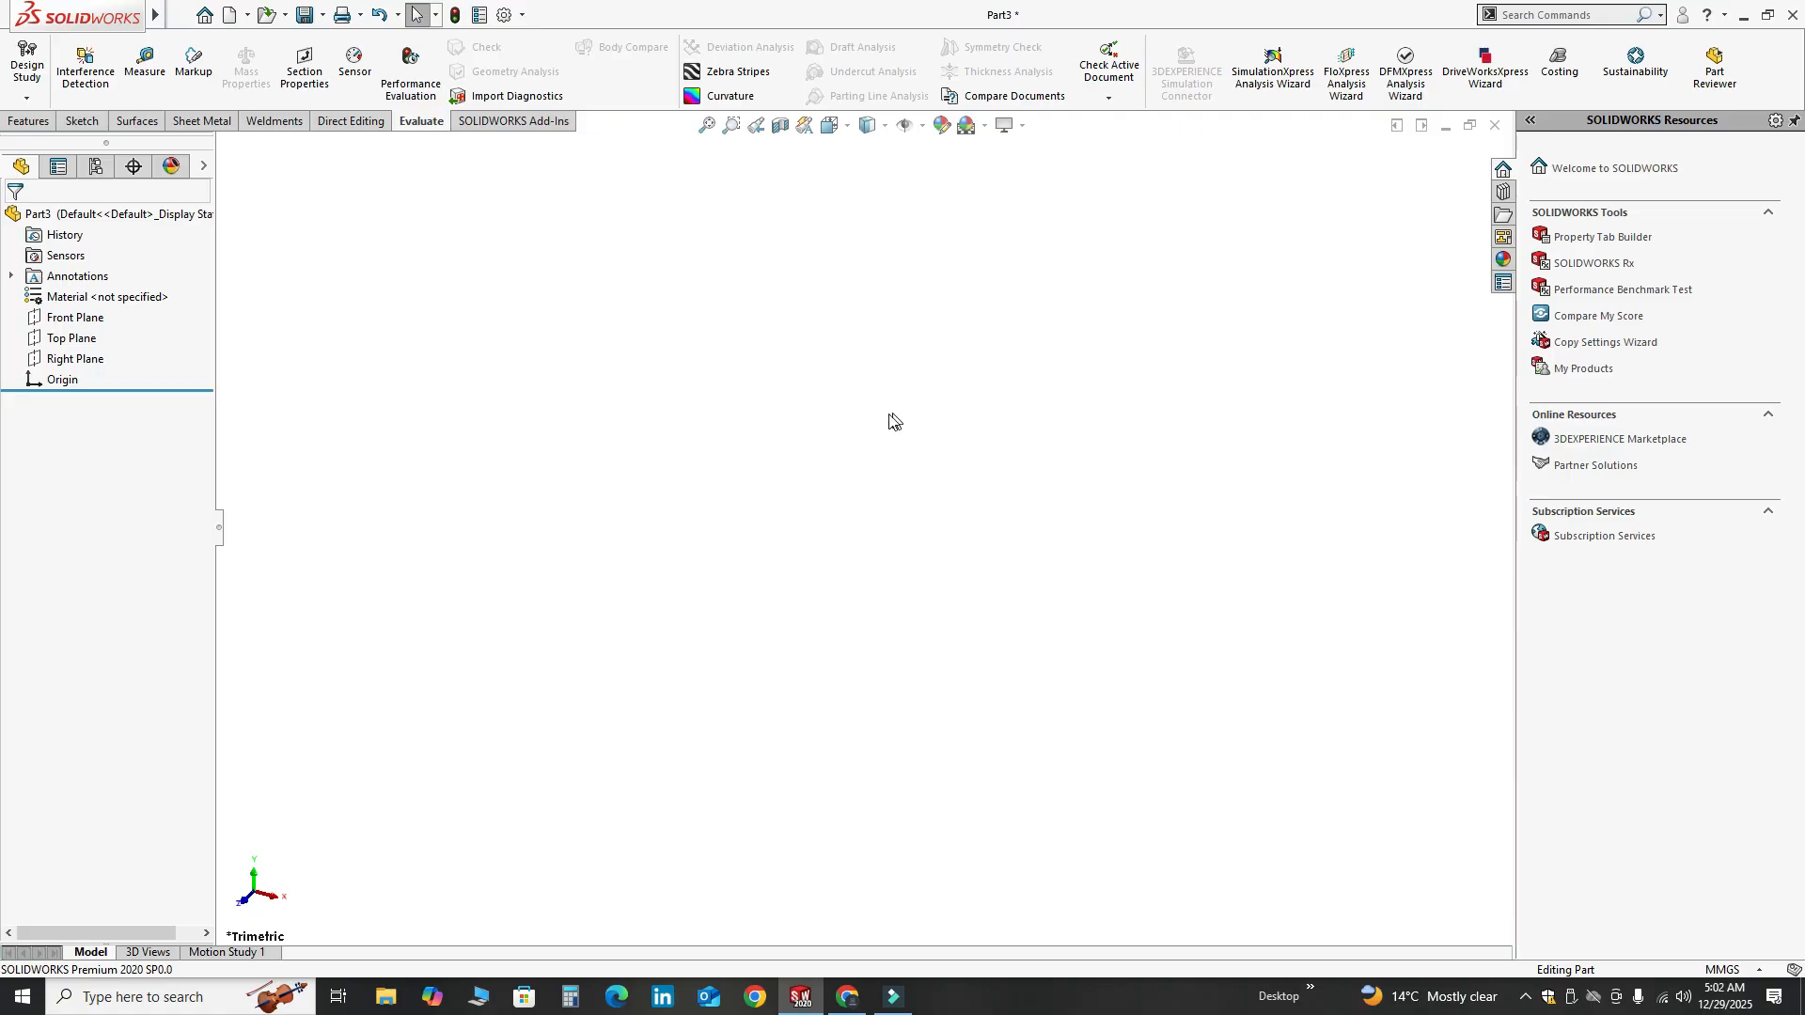
# Start a 3D sketch and draw a line about 21.5 mm long from the origin backward along the Z axis
pyautogui.click(83, 123)
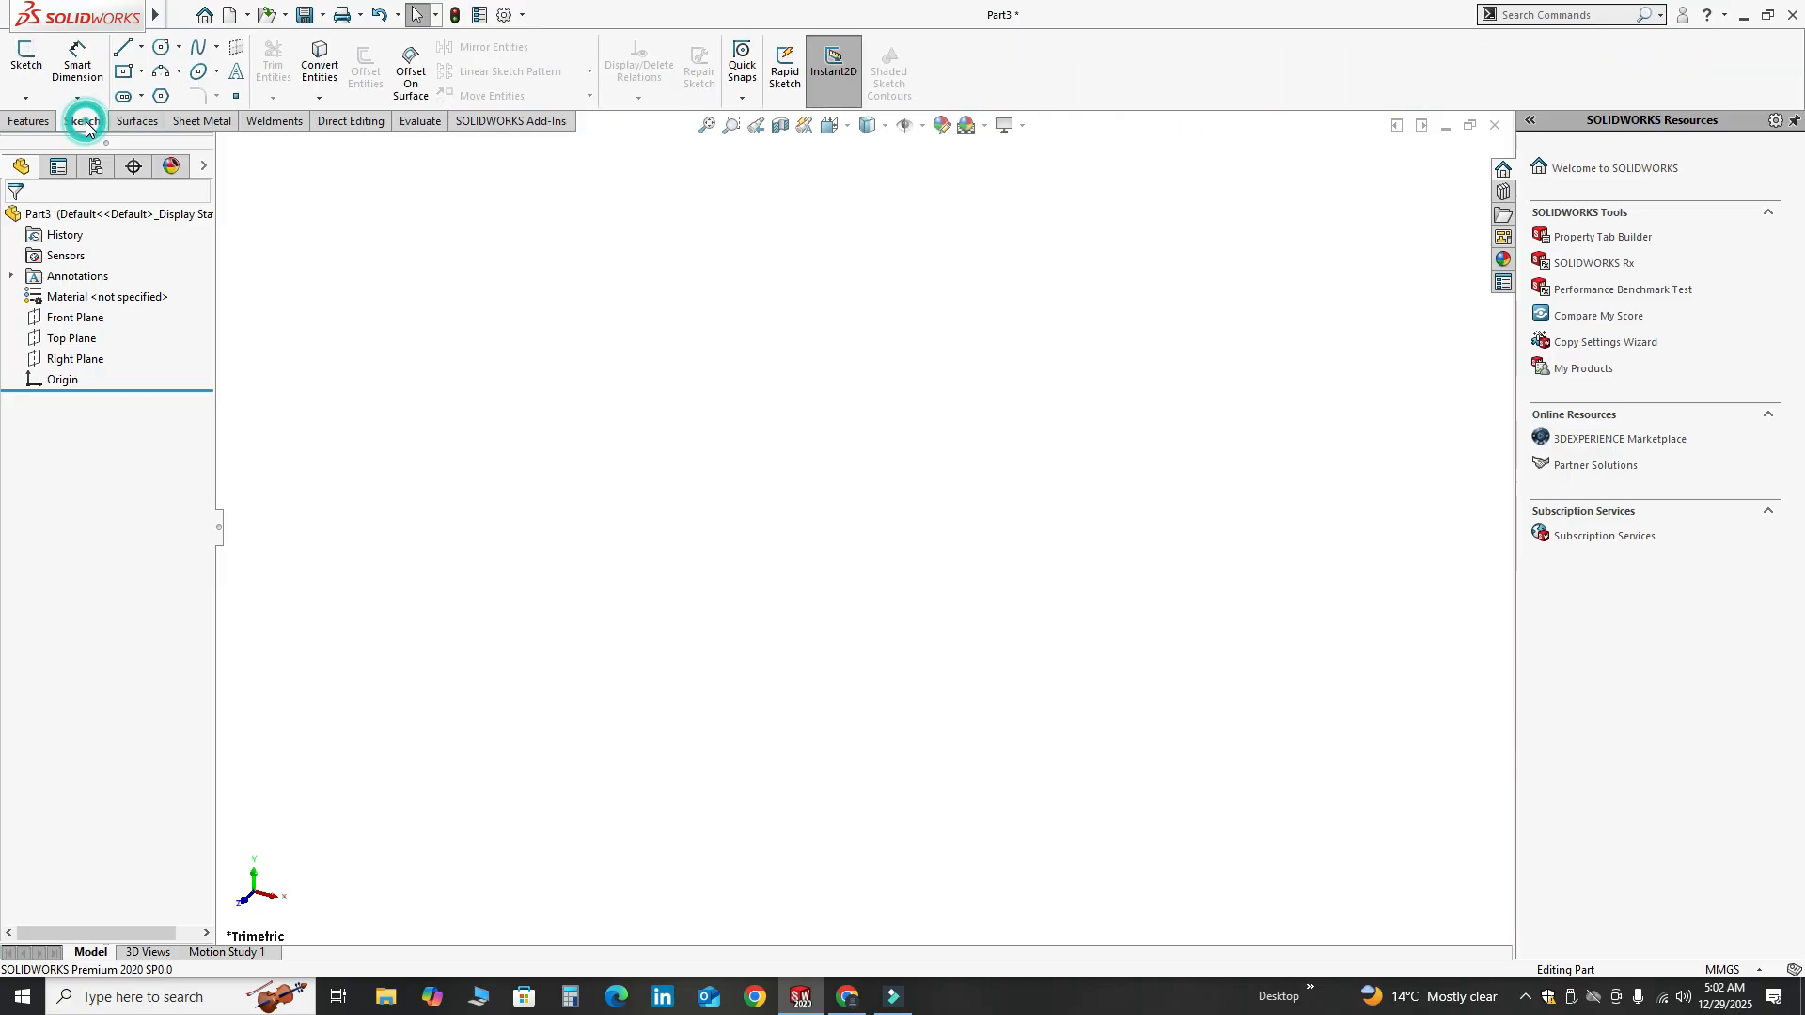
pyautogui.click(26, 98)
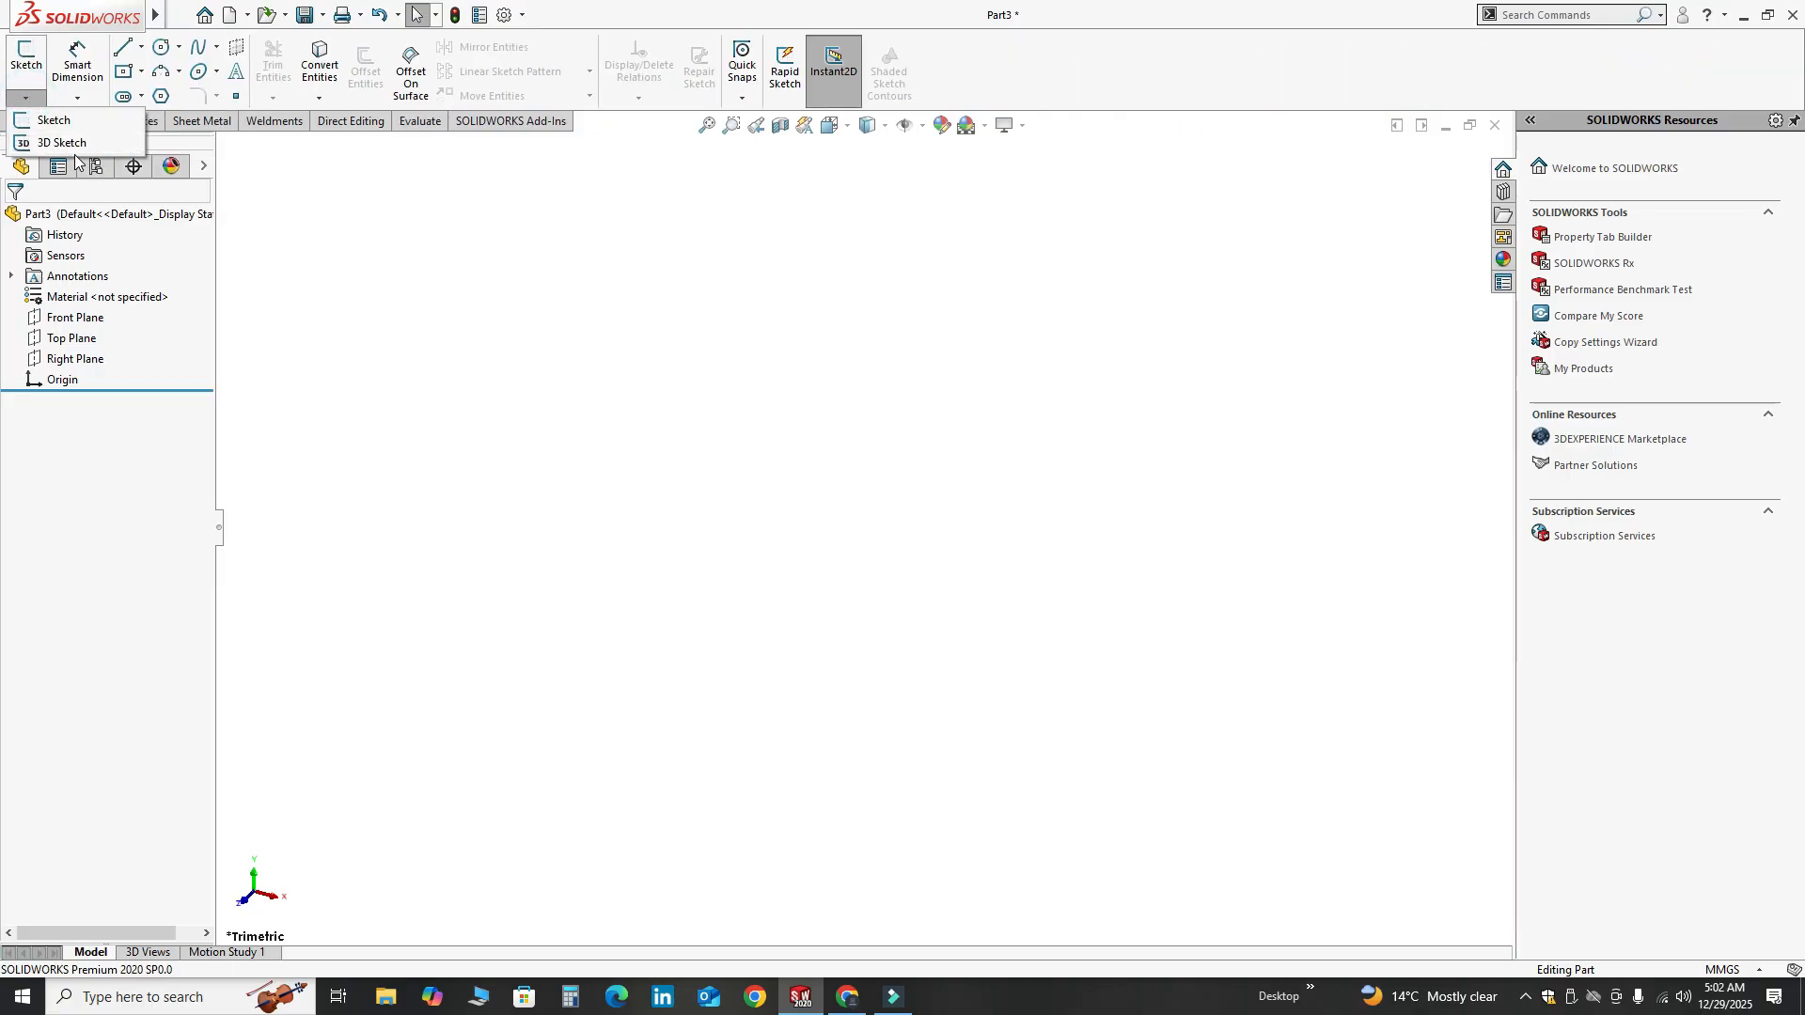
pyautogui.click(71, 144)
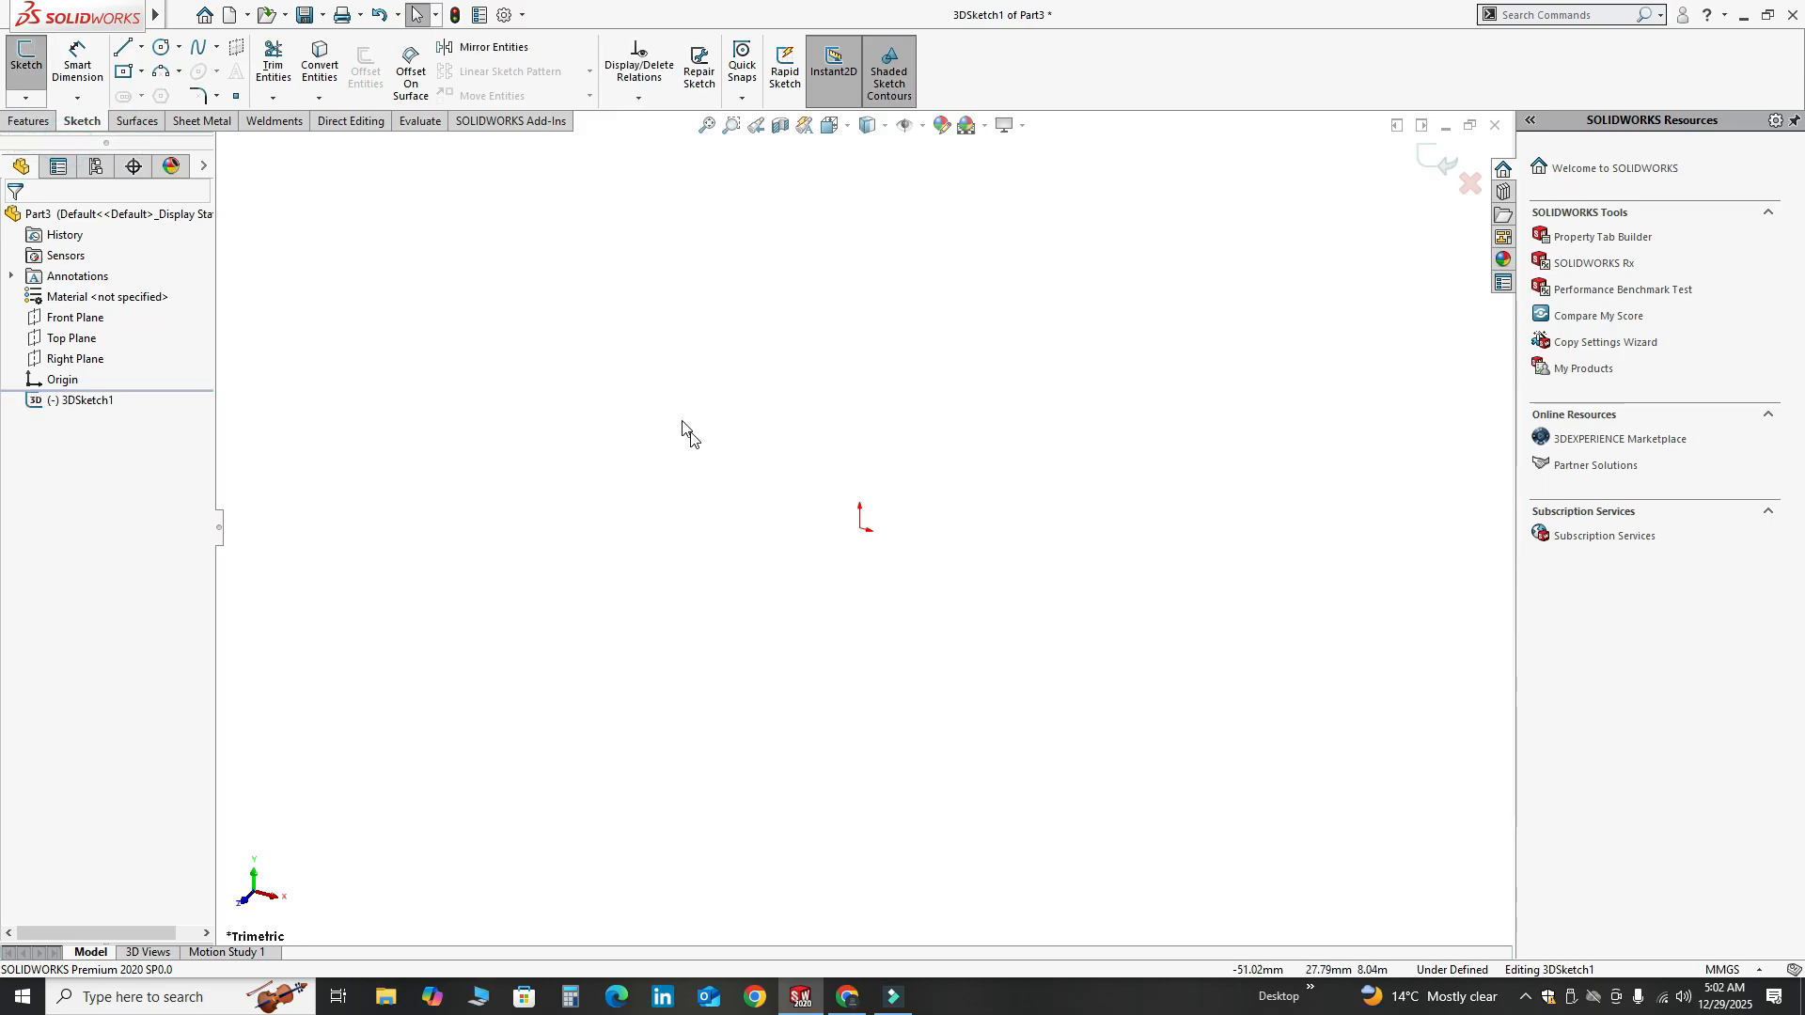
pyautogui.scroll(-3, 1133, 570)
pyautogui.scroll(-1, 1032, 575)
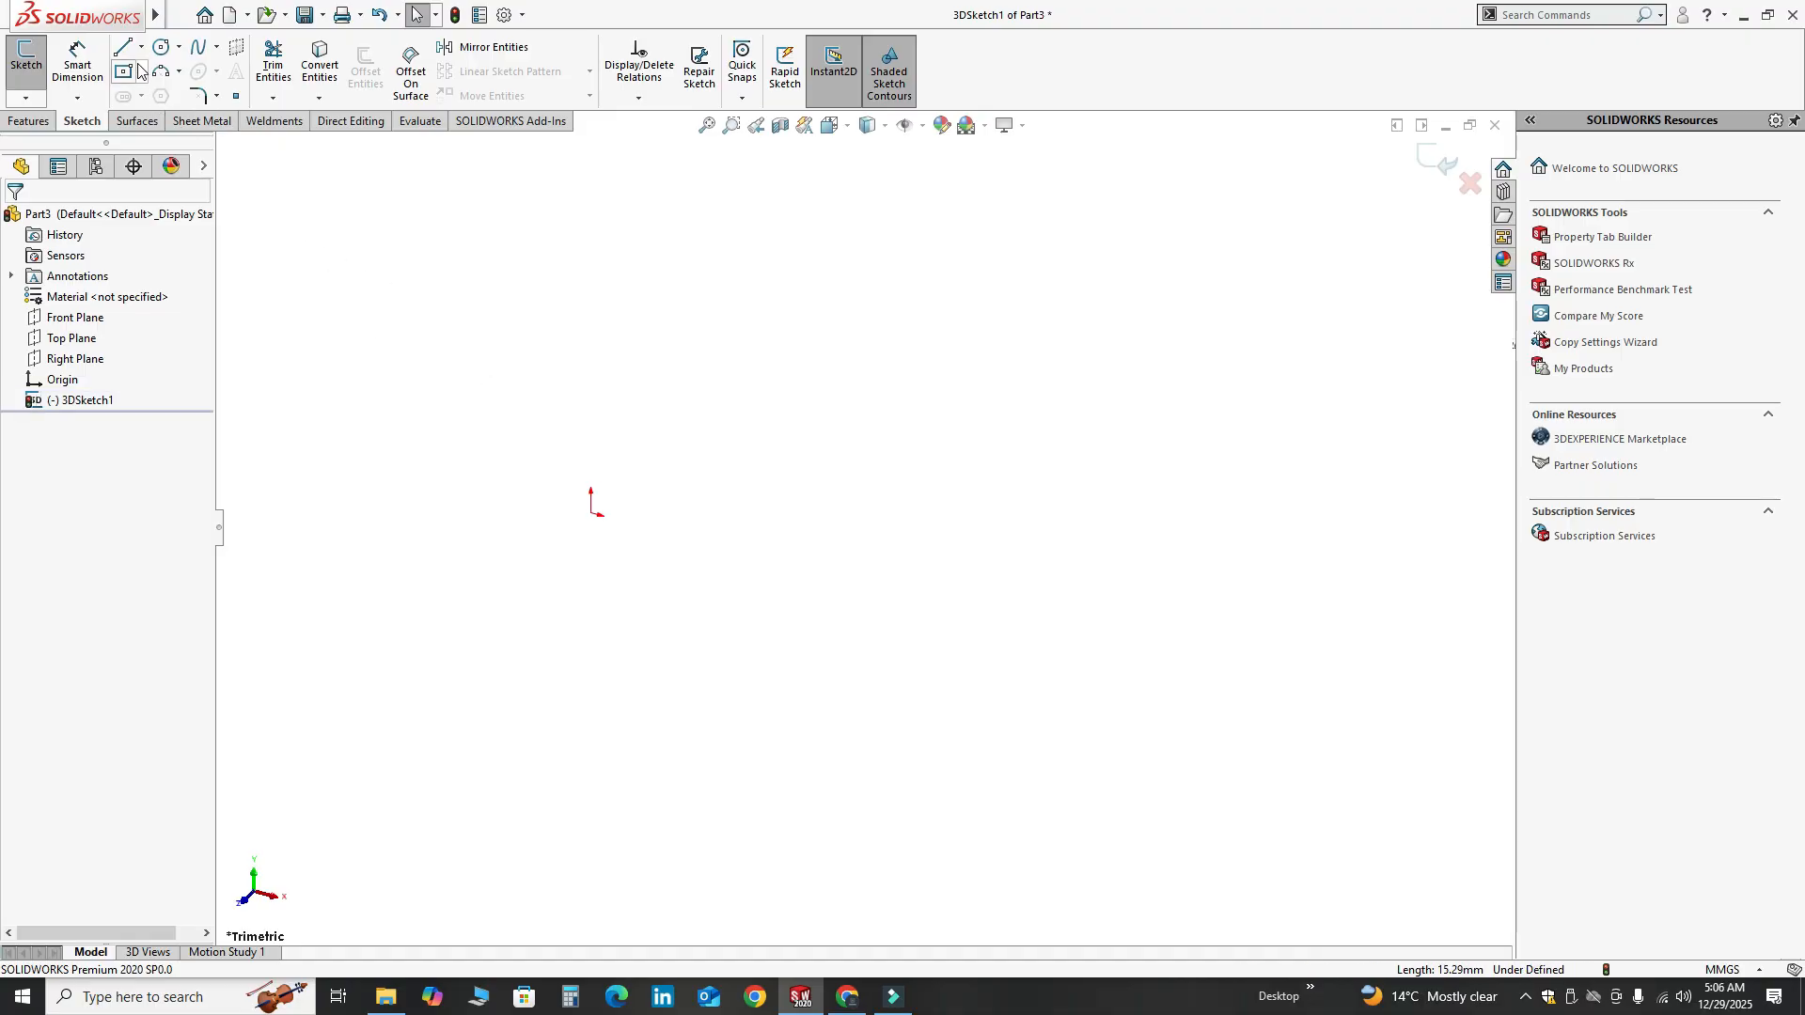
pyautogui.click(124, 48)
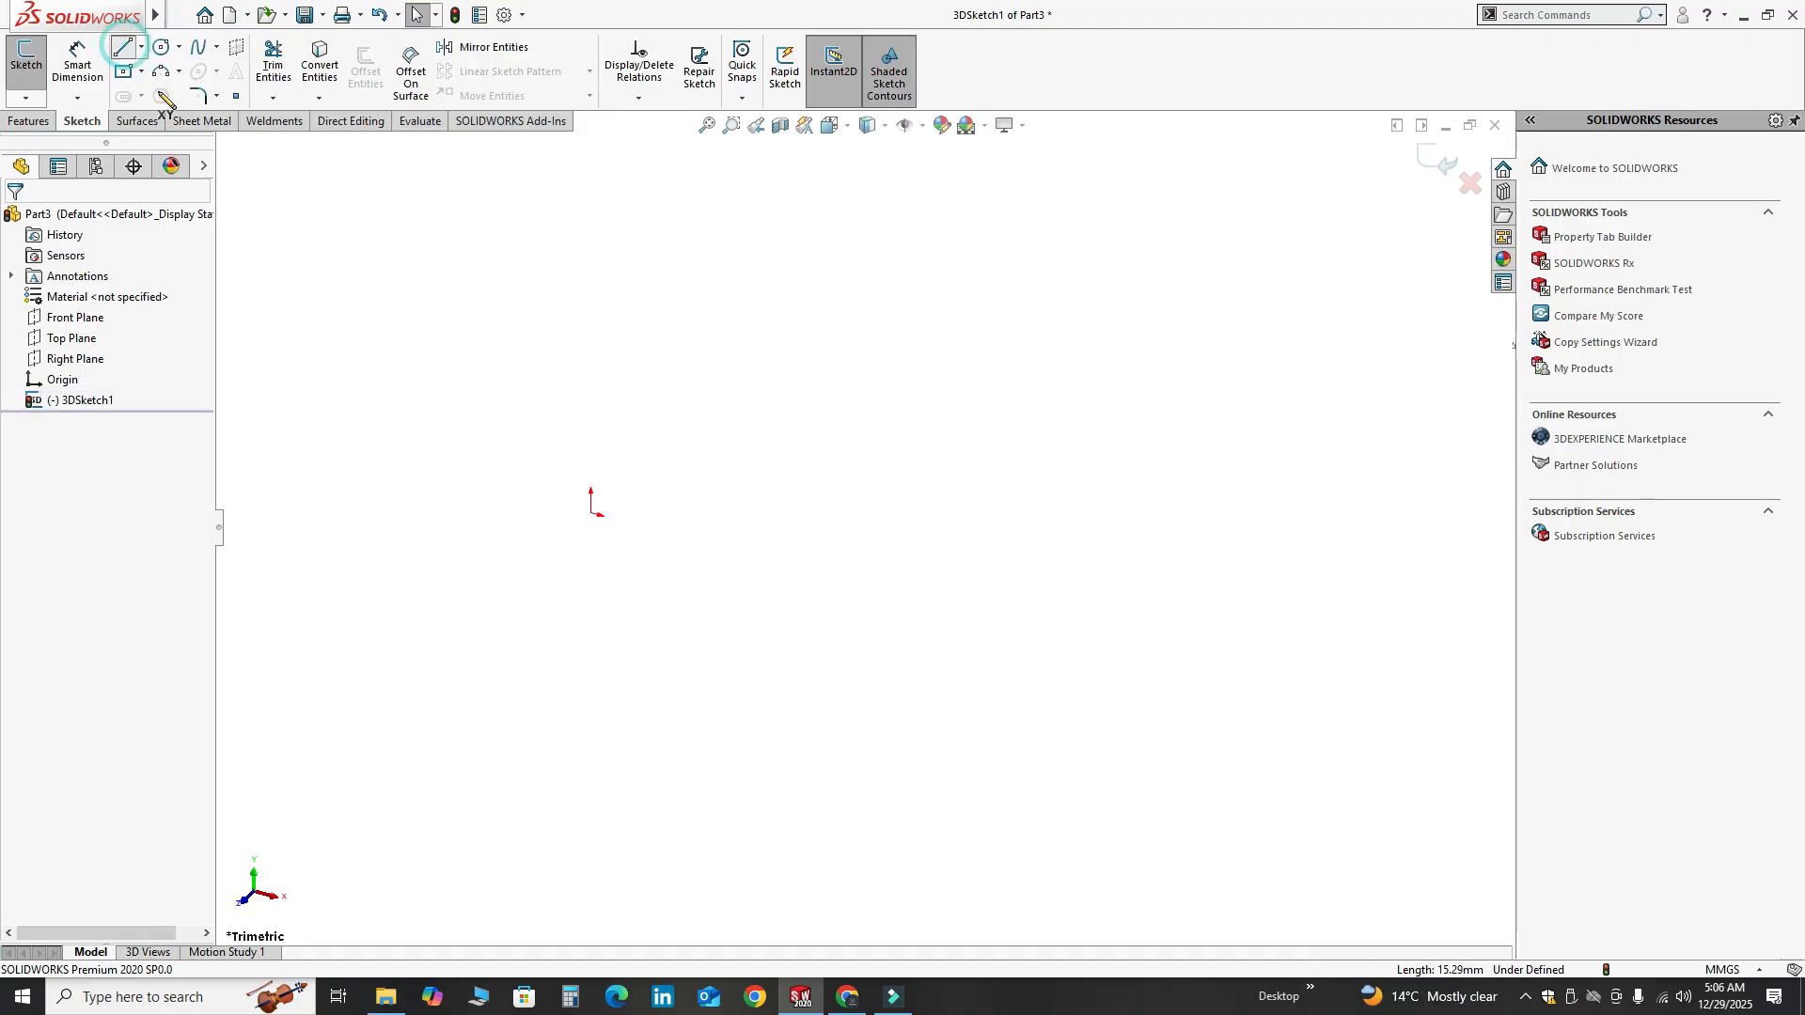
pyautogui.click(591, 514)
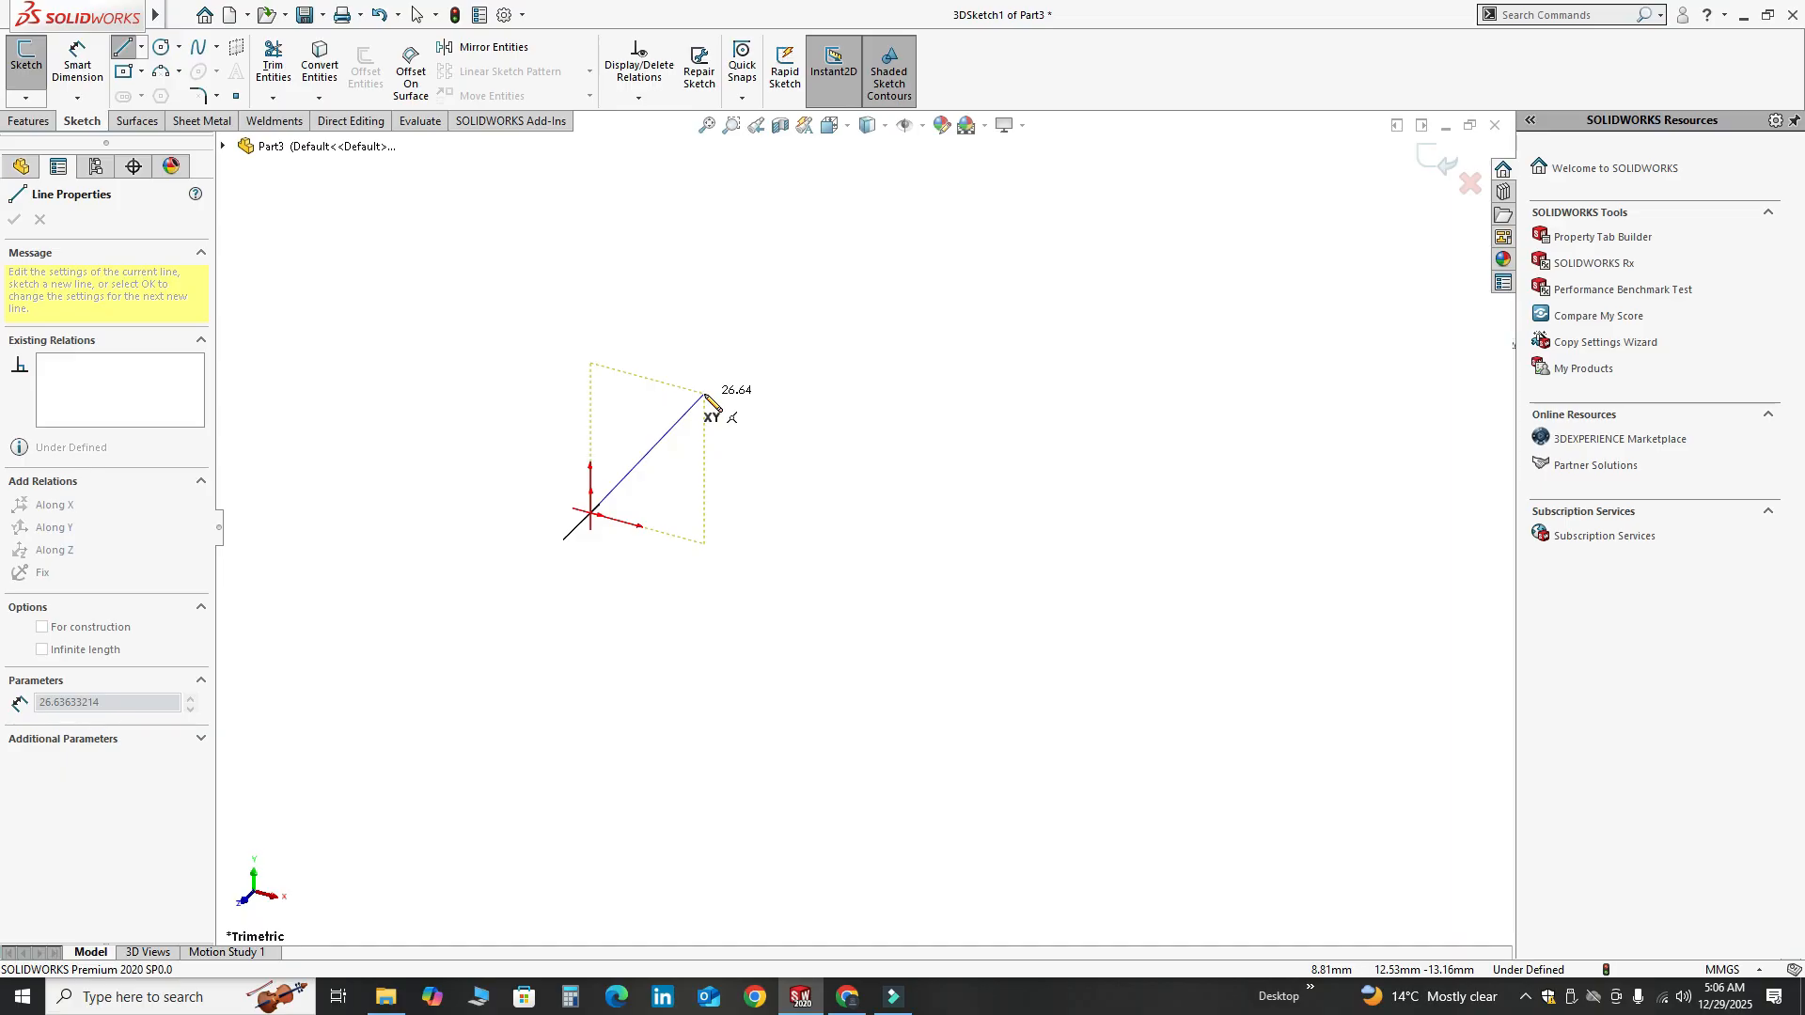
pyautogui.press('Tab')
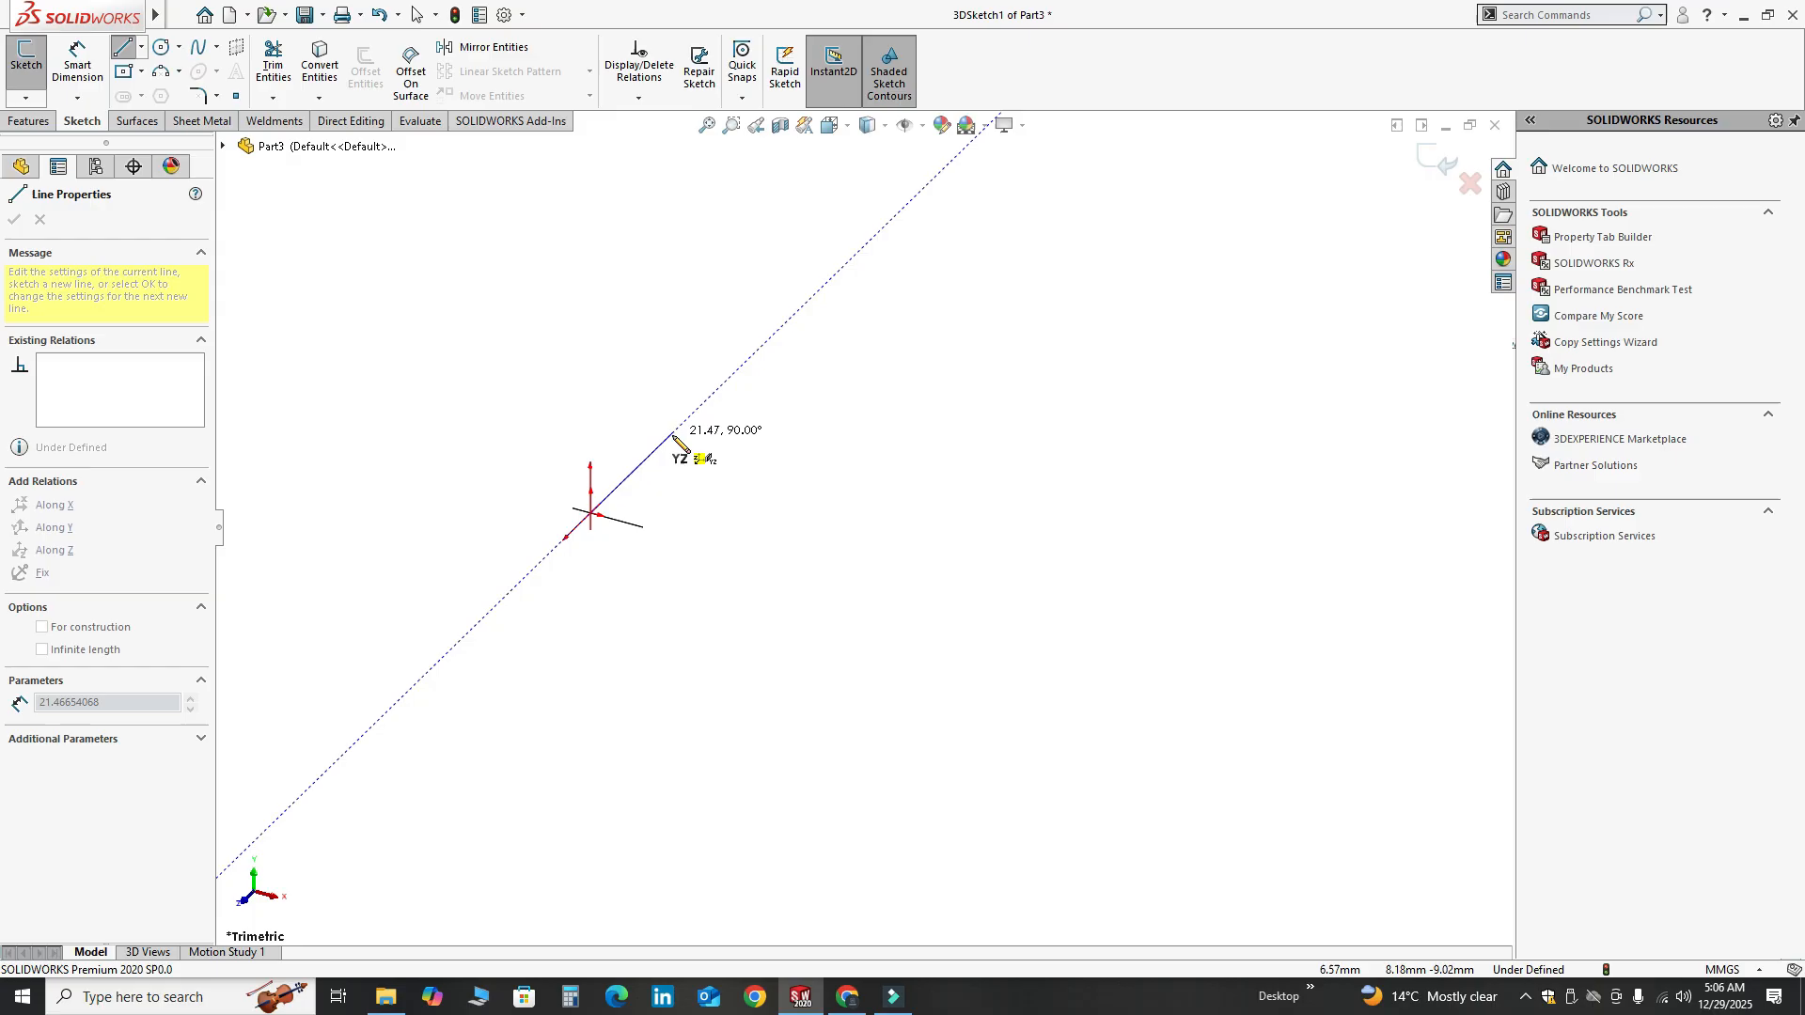
pyautogui.doubleClick(673, 437)
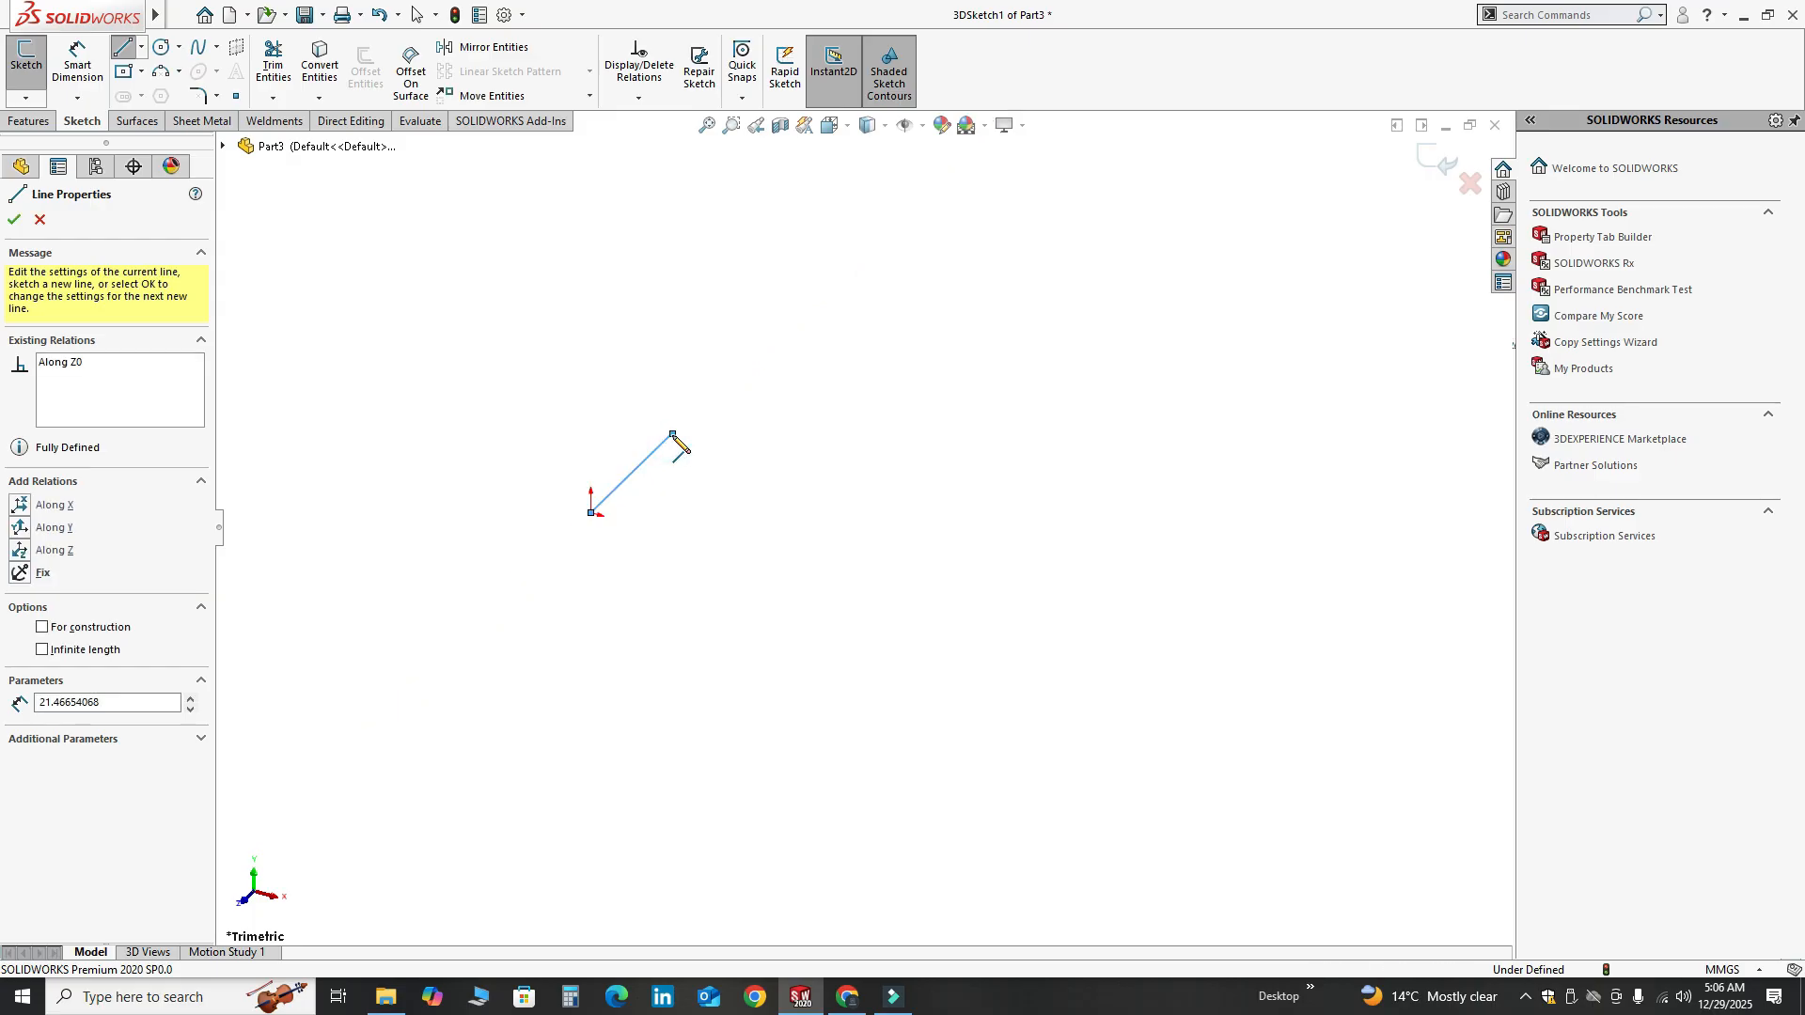
# Continue the path with a line about 20.7 mm upward along Y and another about 21.3 mm forward along X
pyautogui.click(673, 435)
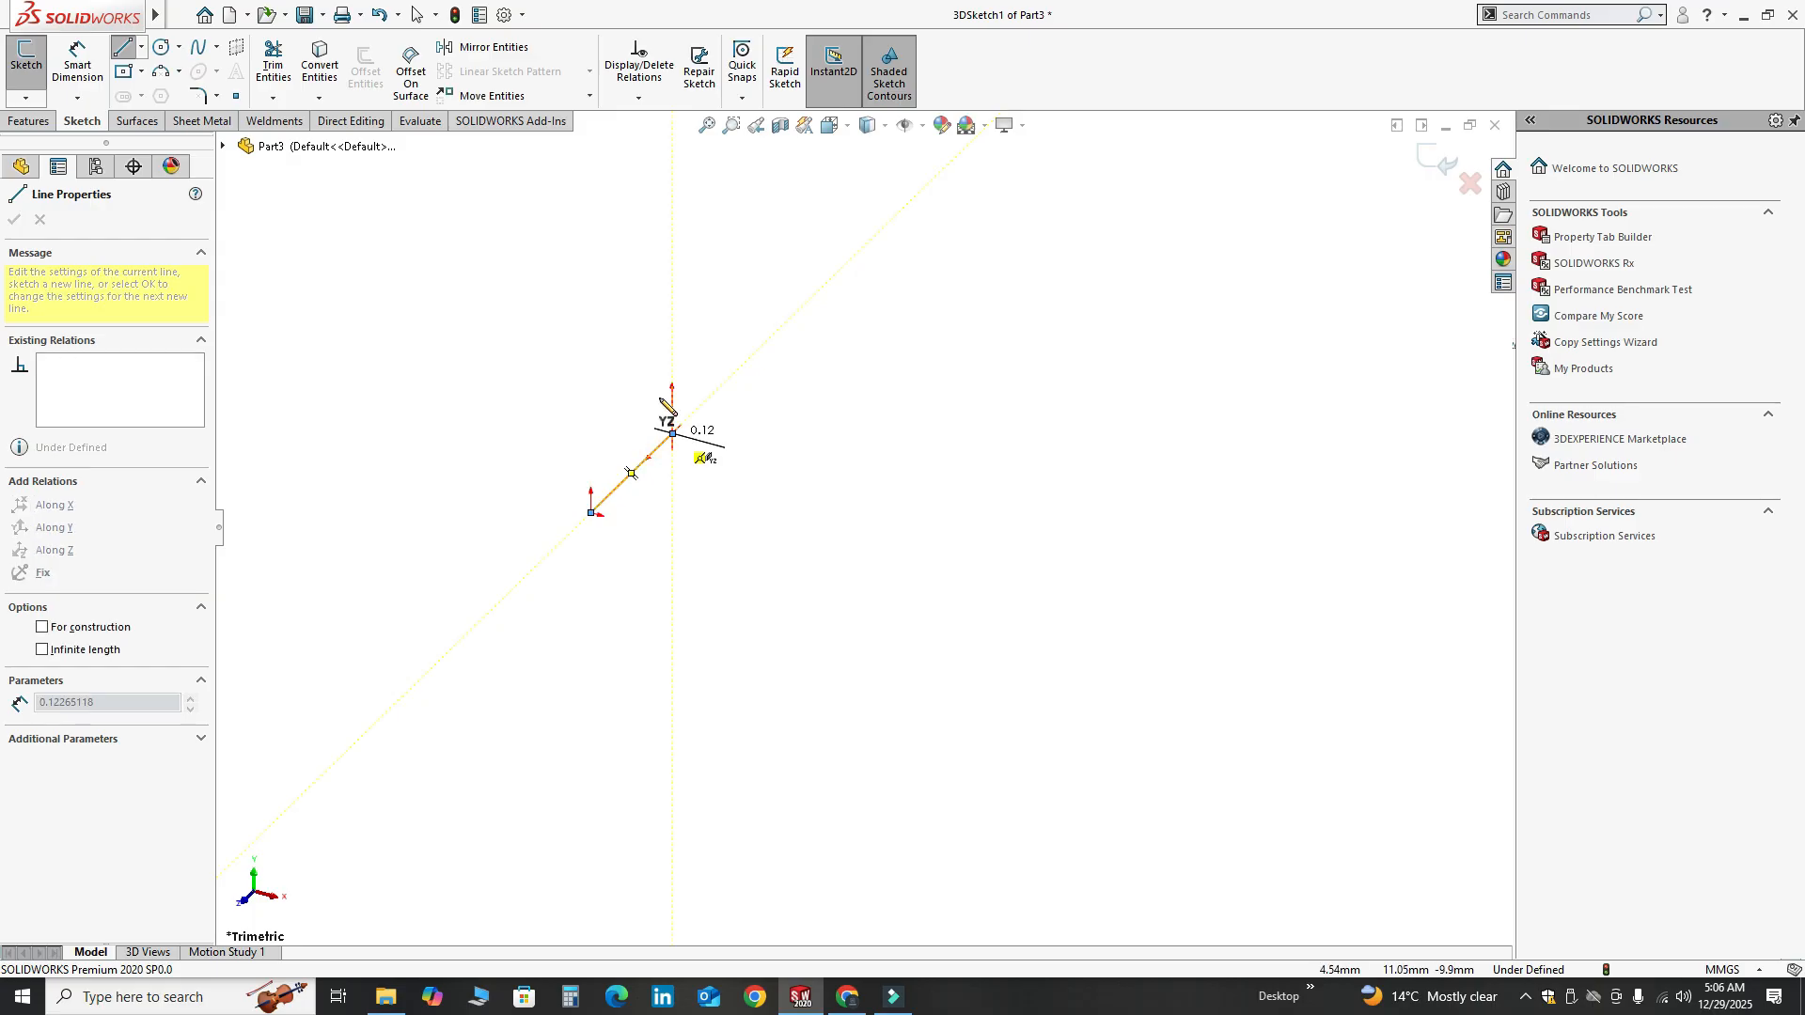
pyautogui.click(673, 290)
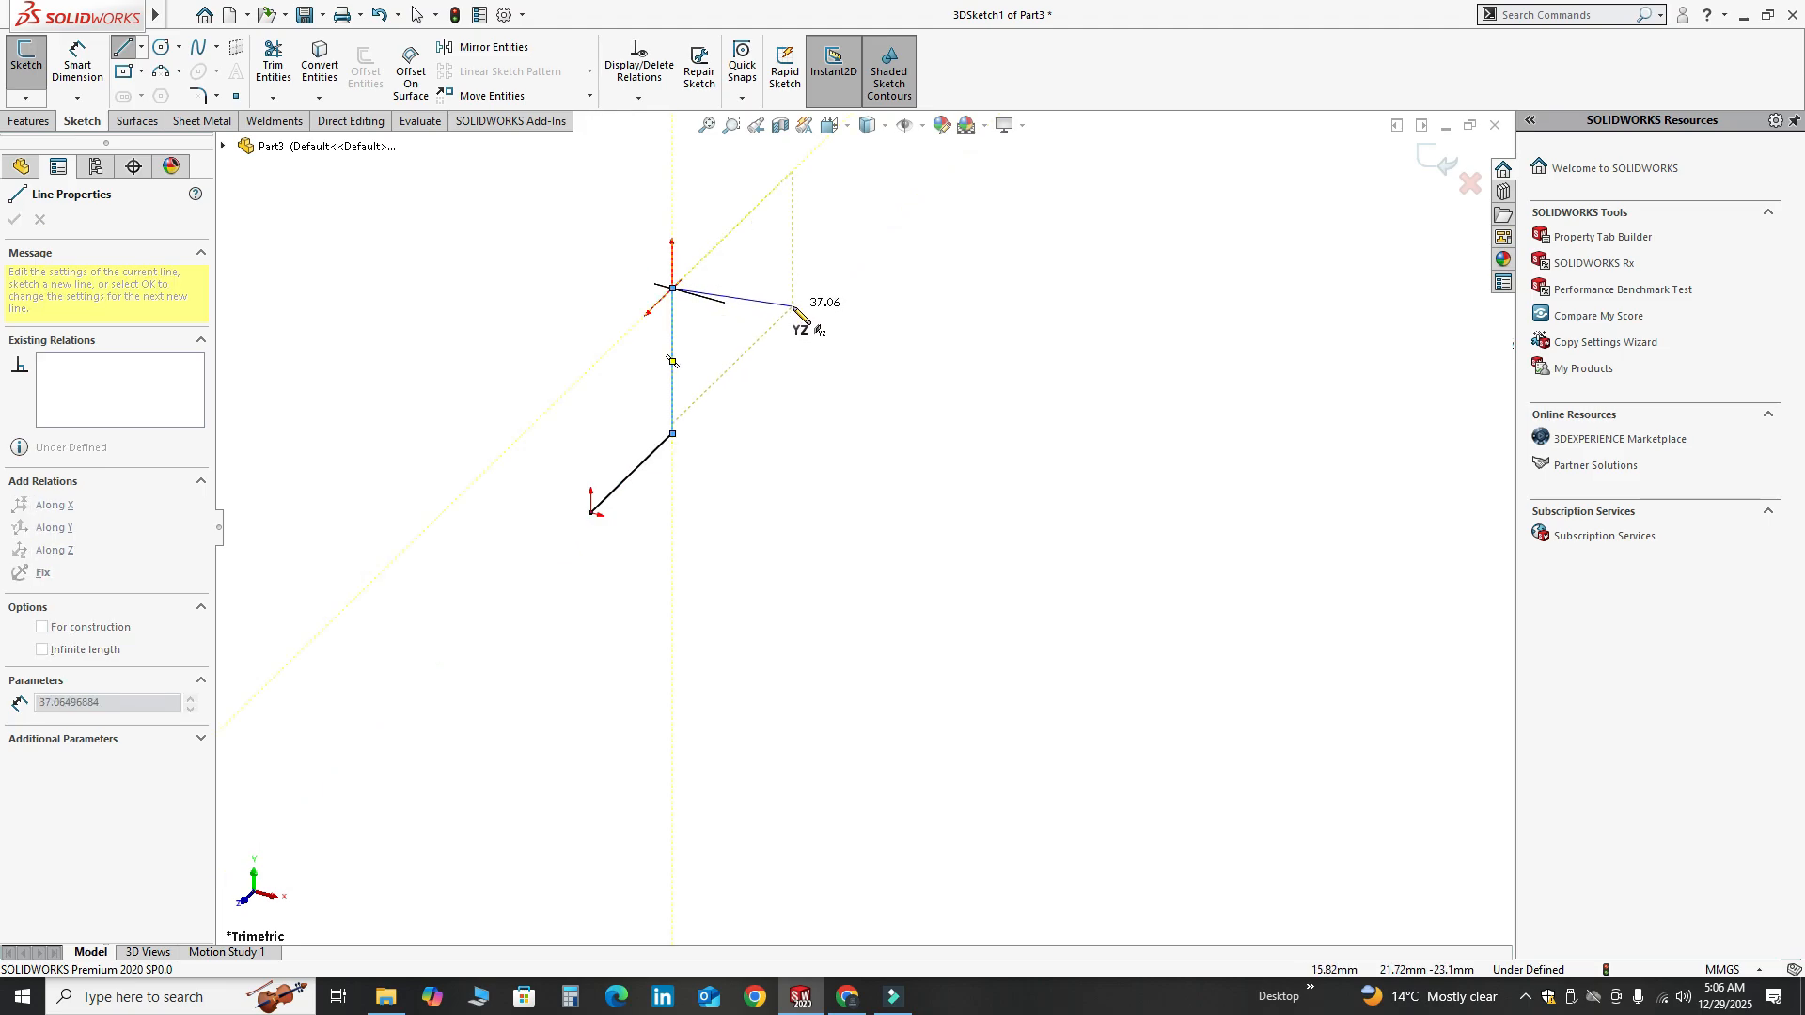
pyautogui.press('Tab')
pyautogui.click(827, 330)
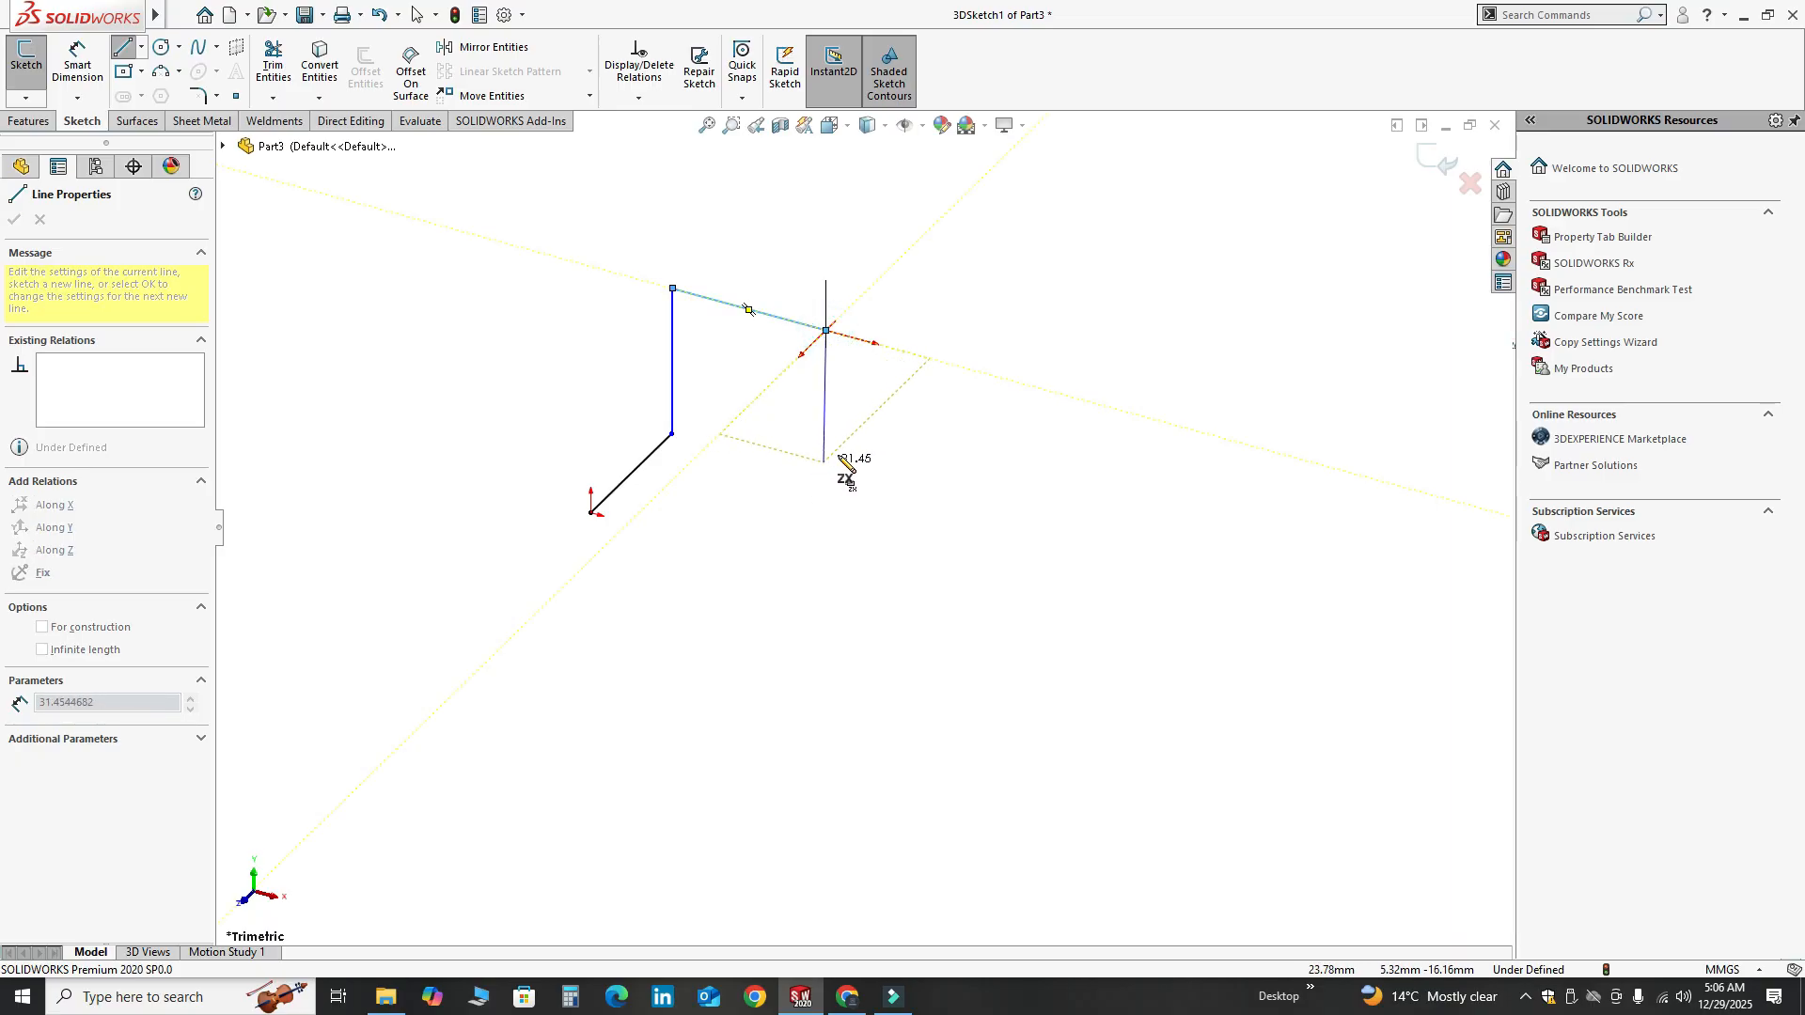
# Extend the path about 21.4 mm downward along Y, followed by a line along positive X
pyautogui.press('Tab')
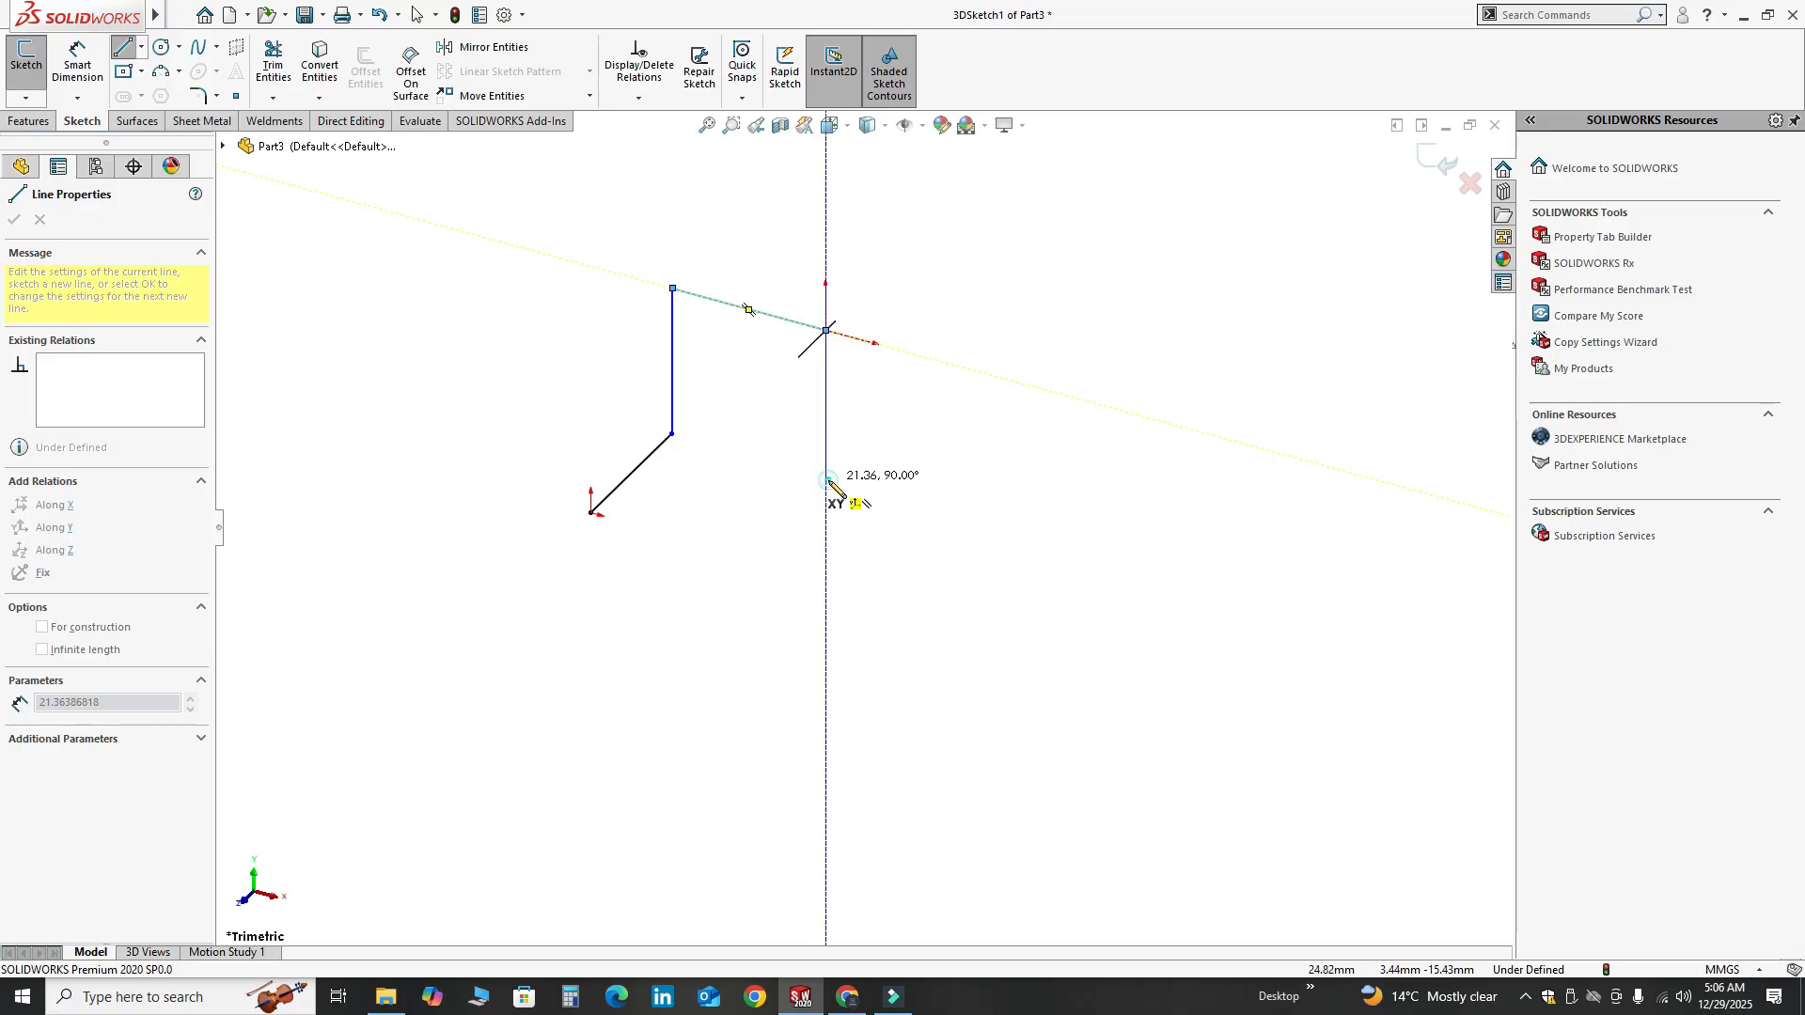
pyautogui.click(827, 480)
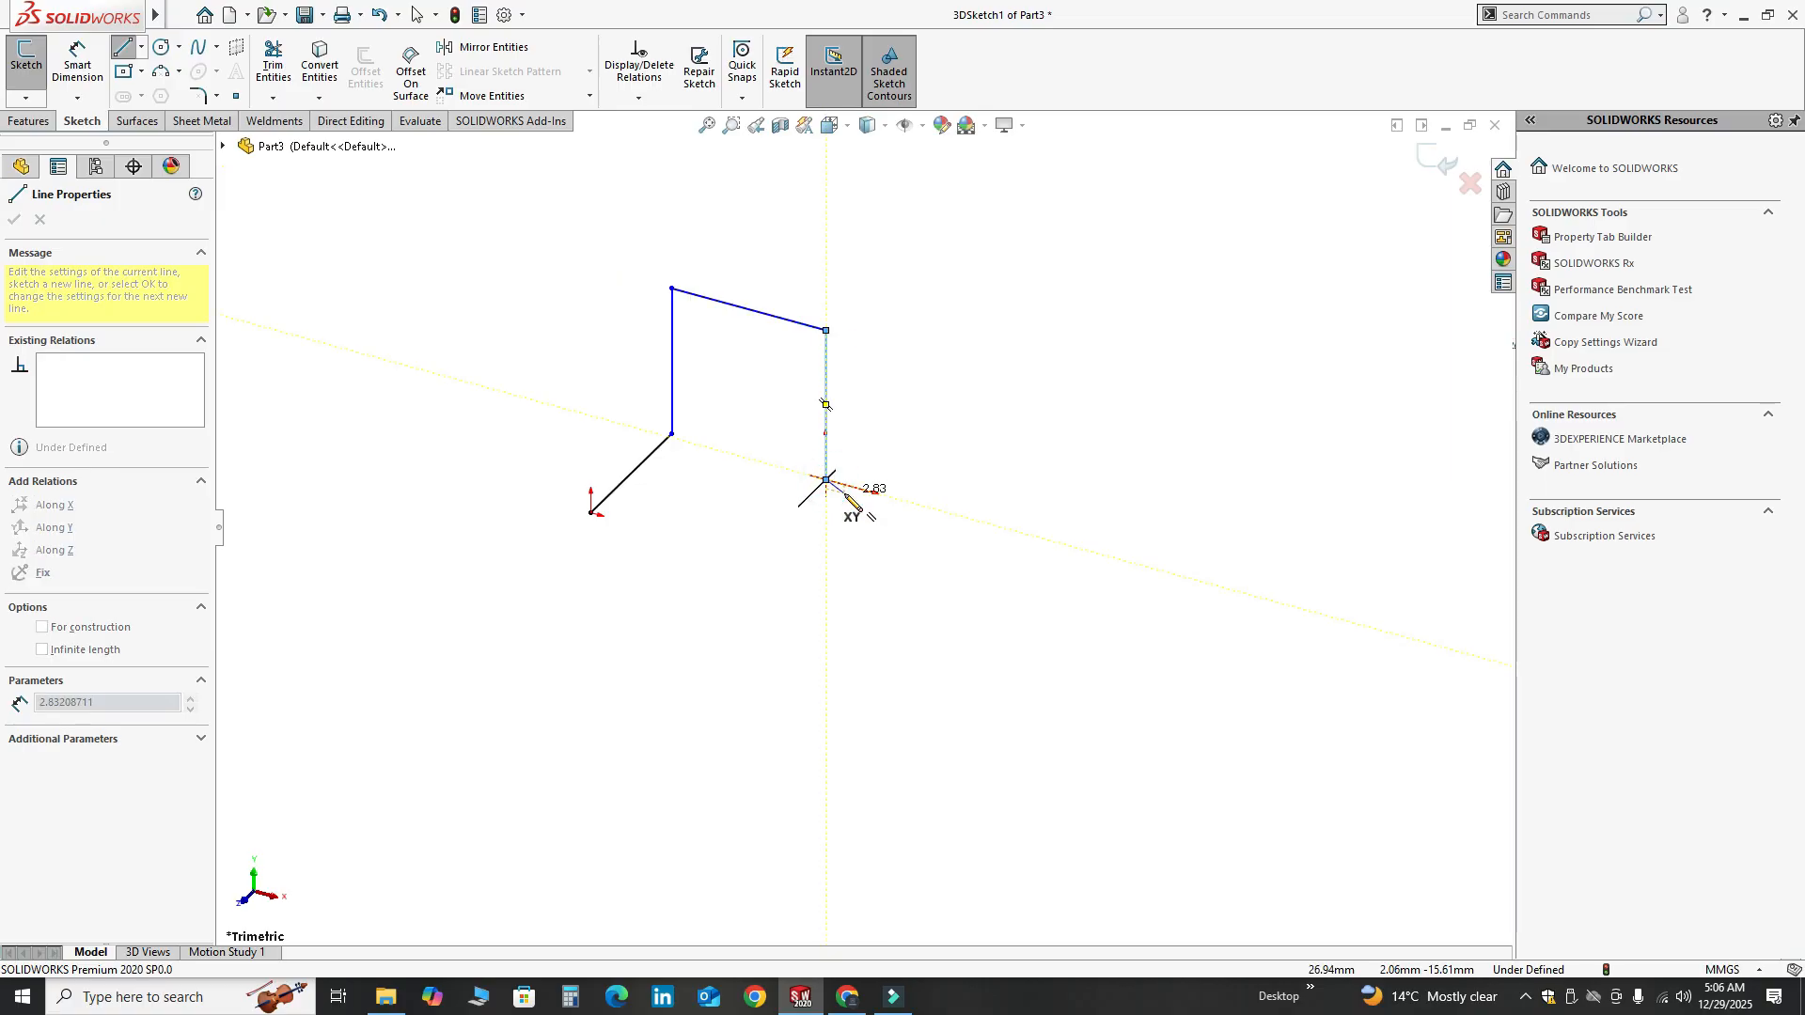
pyautogui.click(1011, 531)
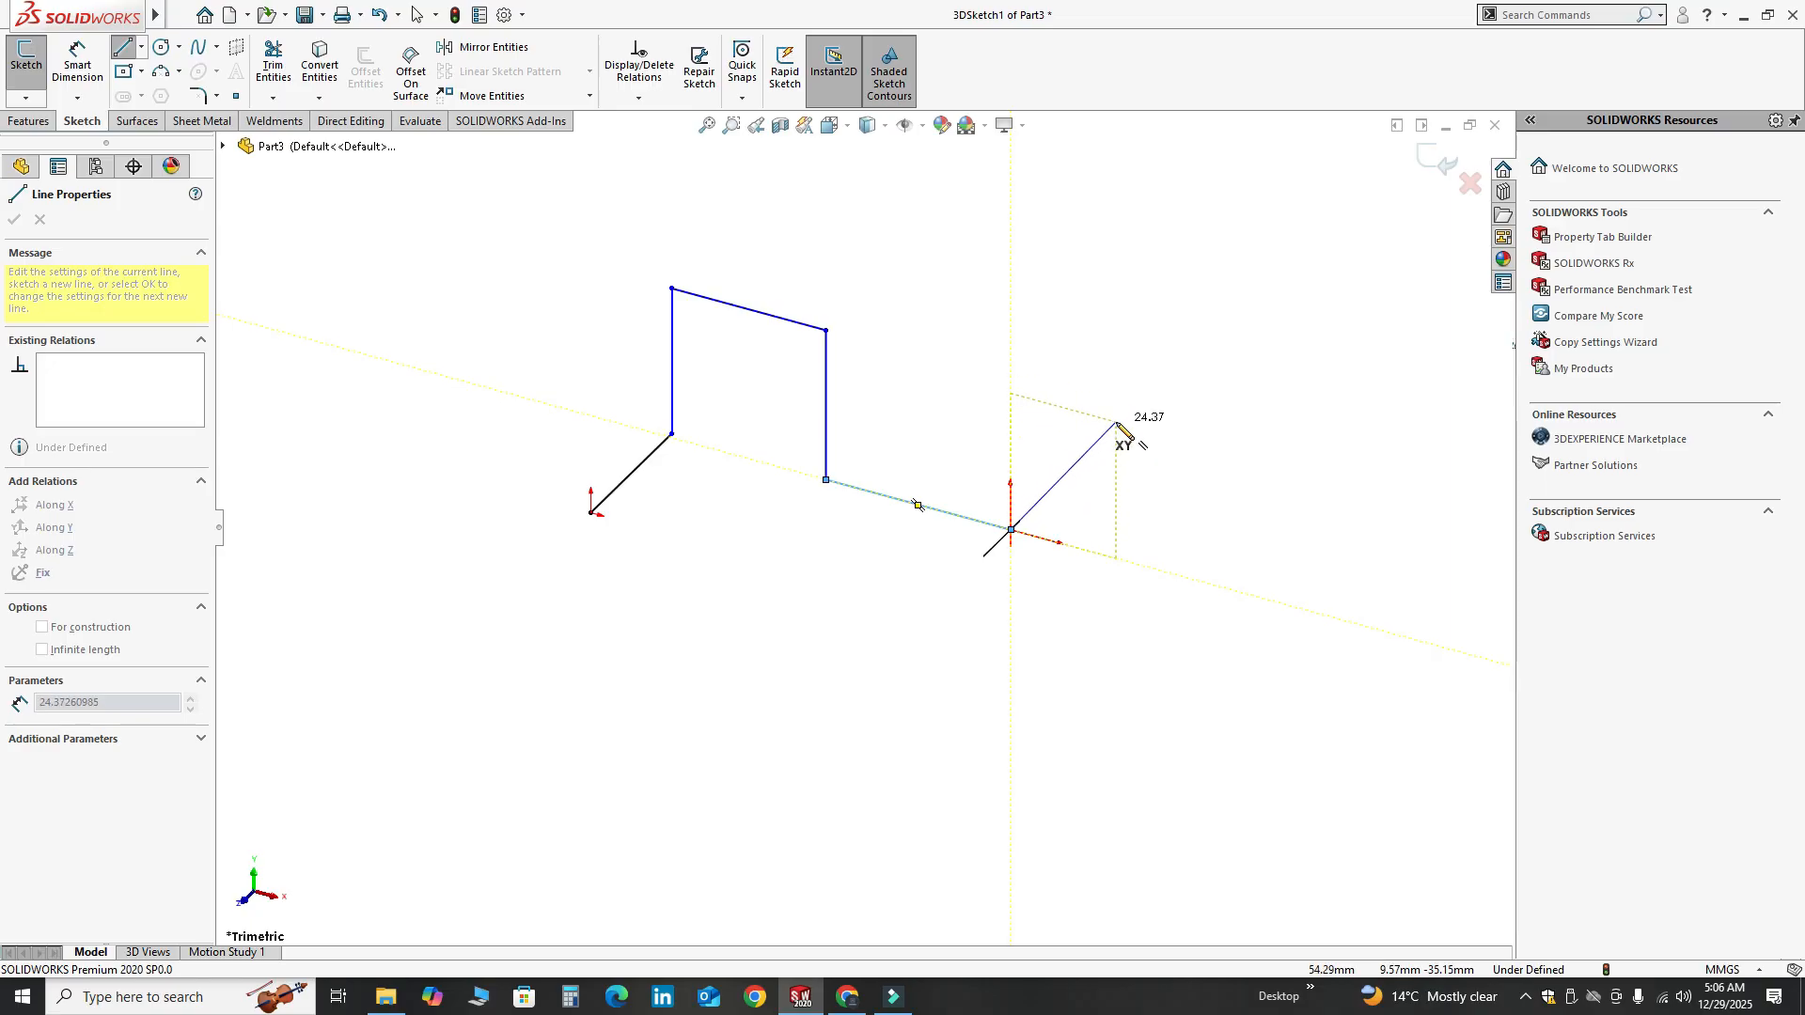
# Finish the path with a line about 28.2 mm backward along Z and one about 18.8 mm back along negative X
pyautogui.press('Tab')
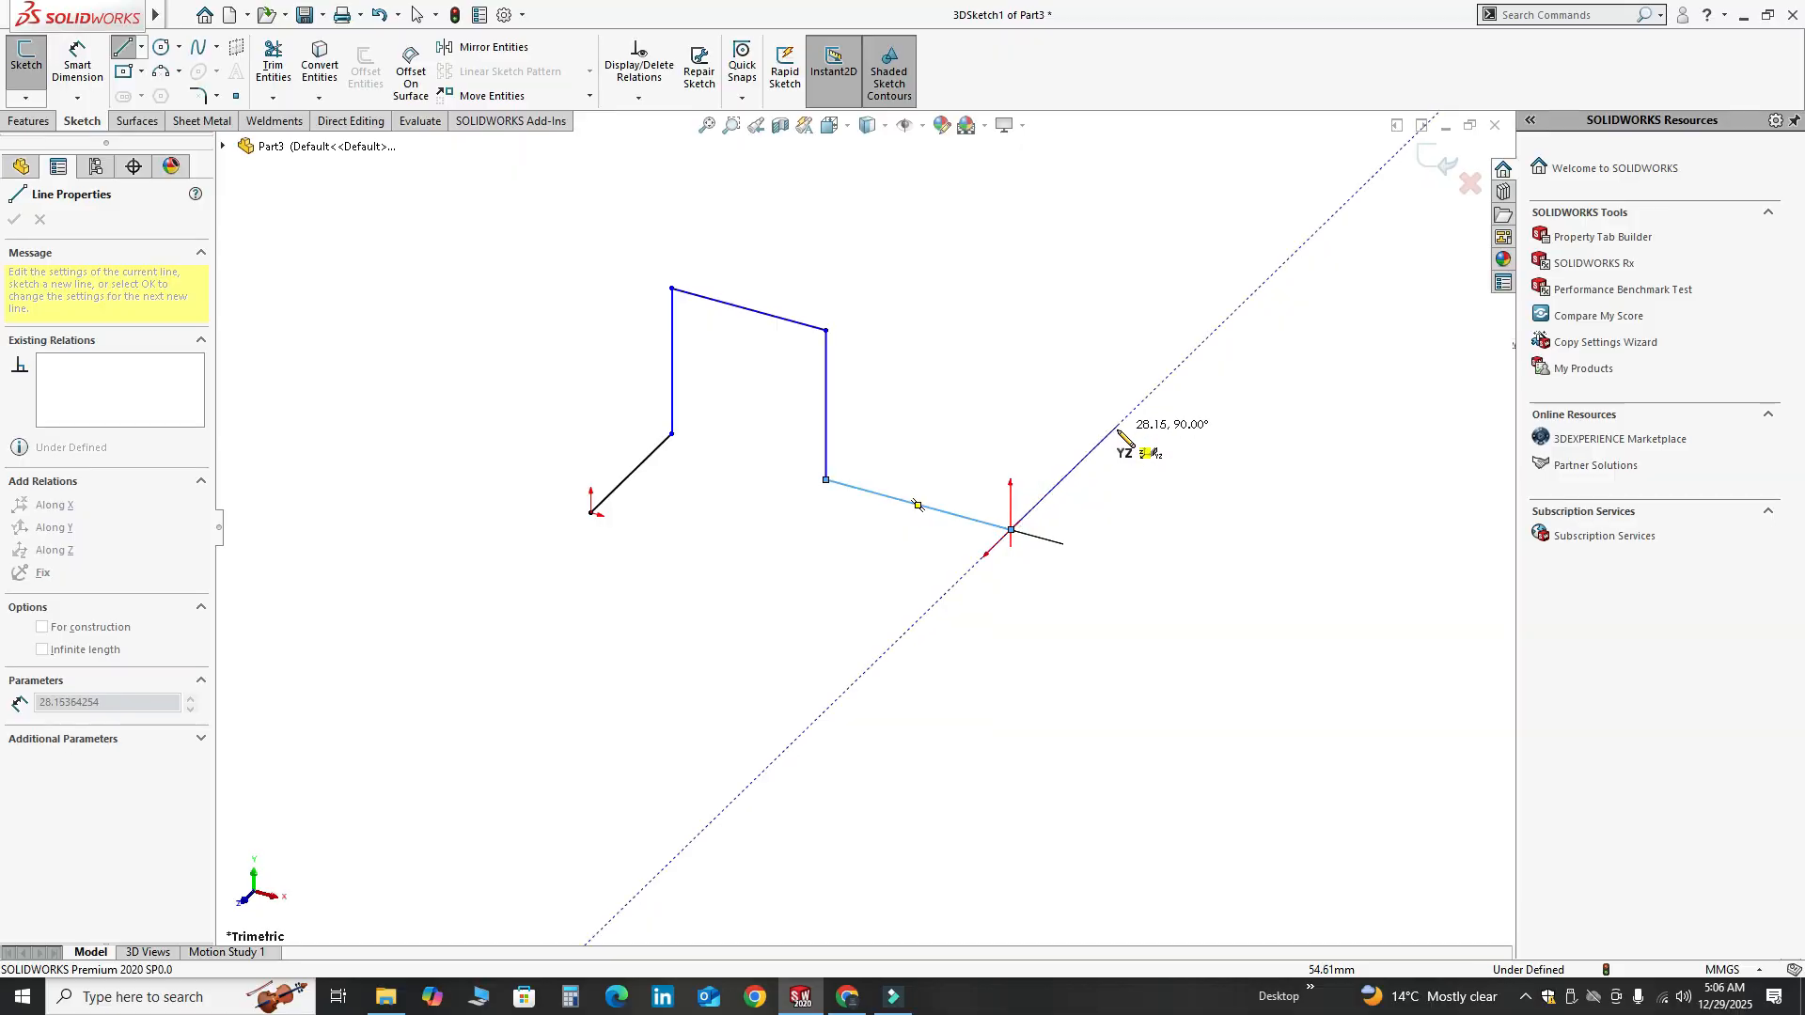
pyautogui.click(1116, 428)
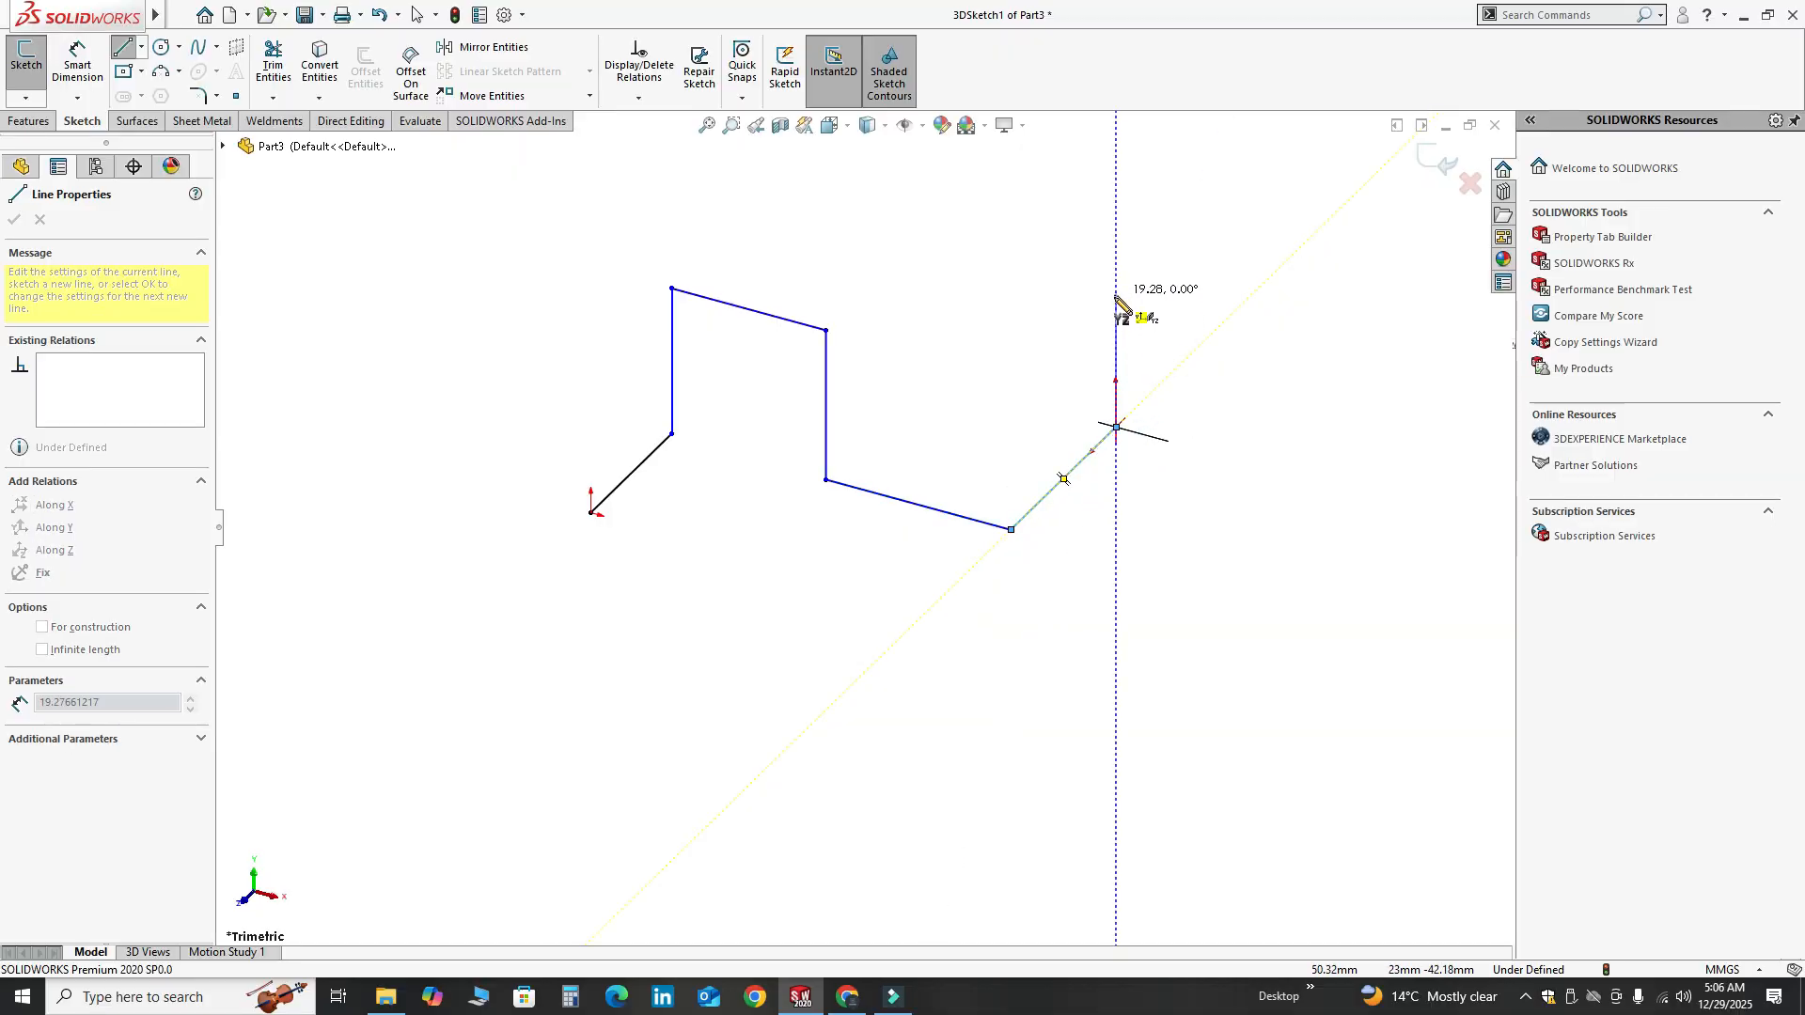
pyautogui.press('Tab')
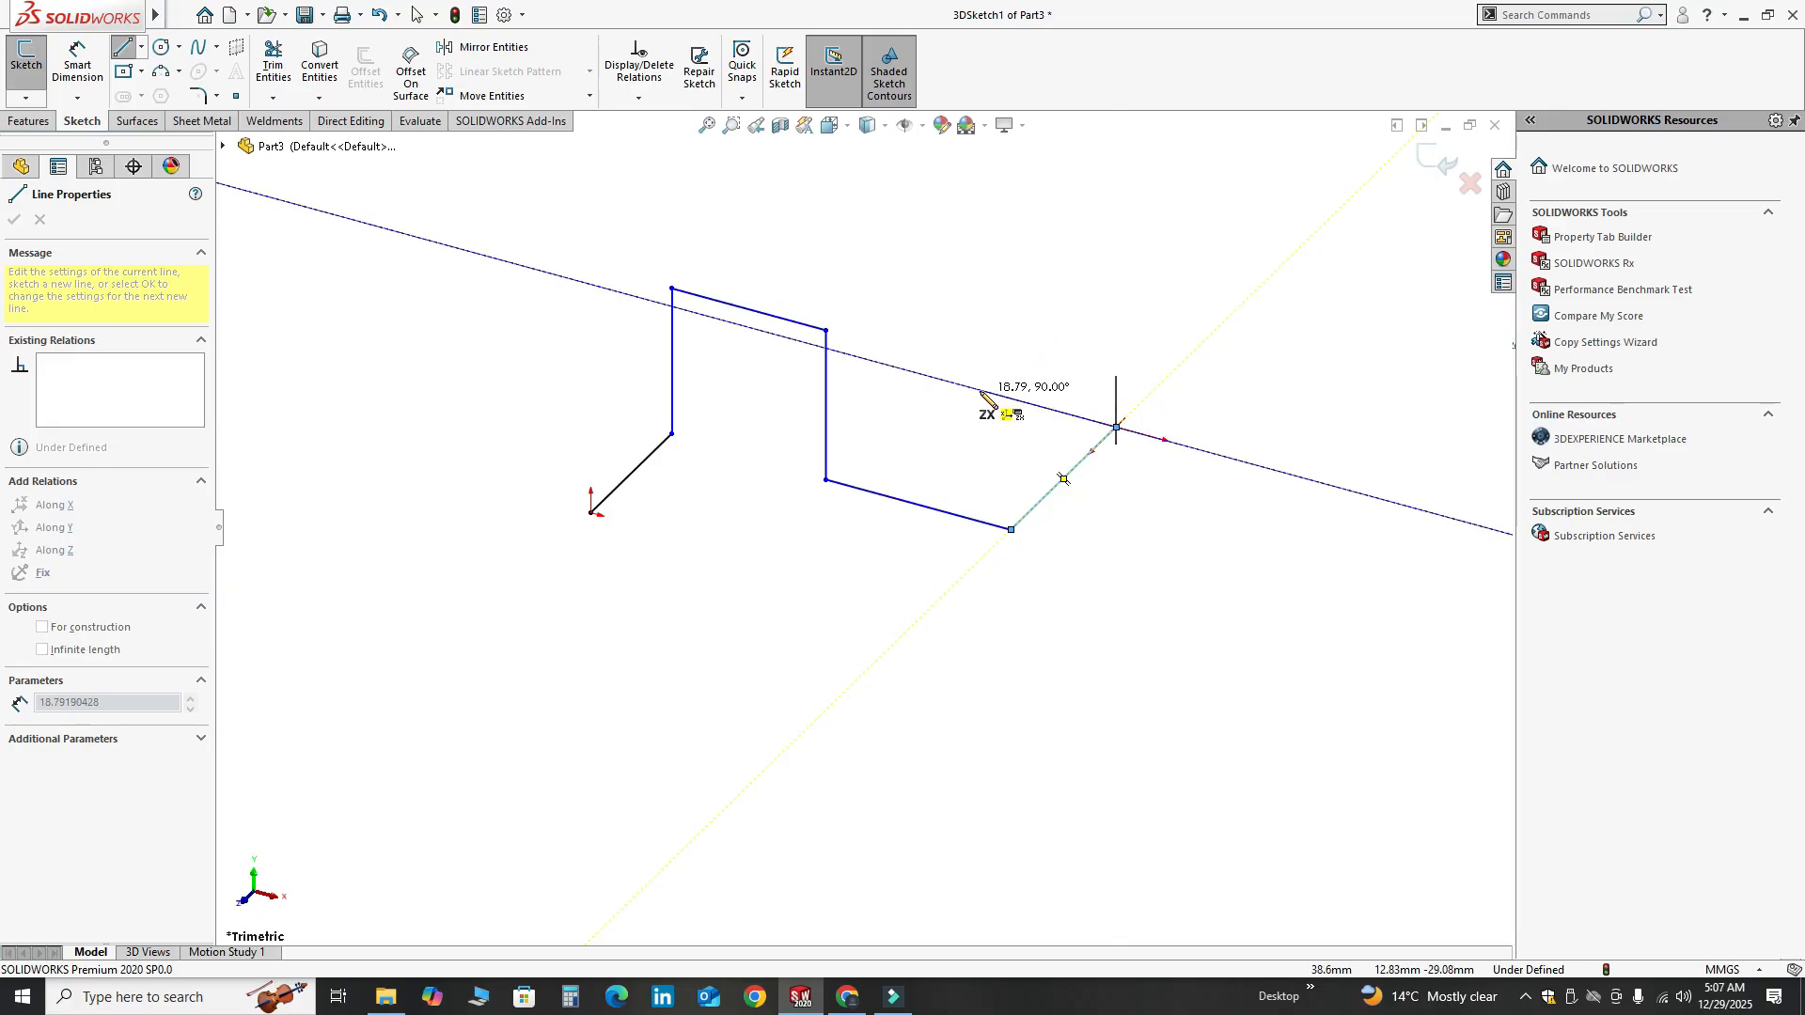
pyautogui.click(981, 392)
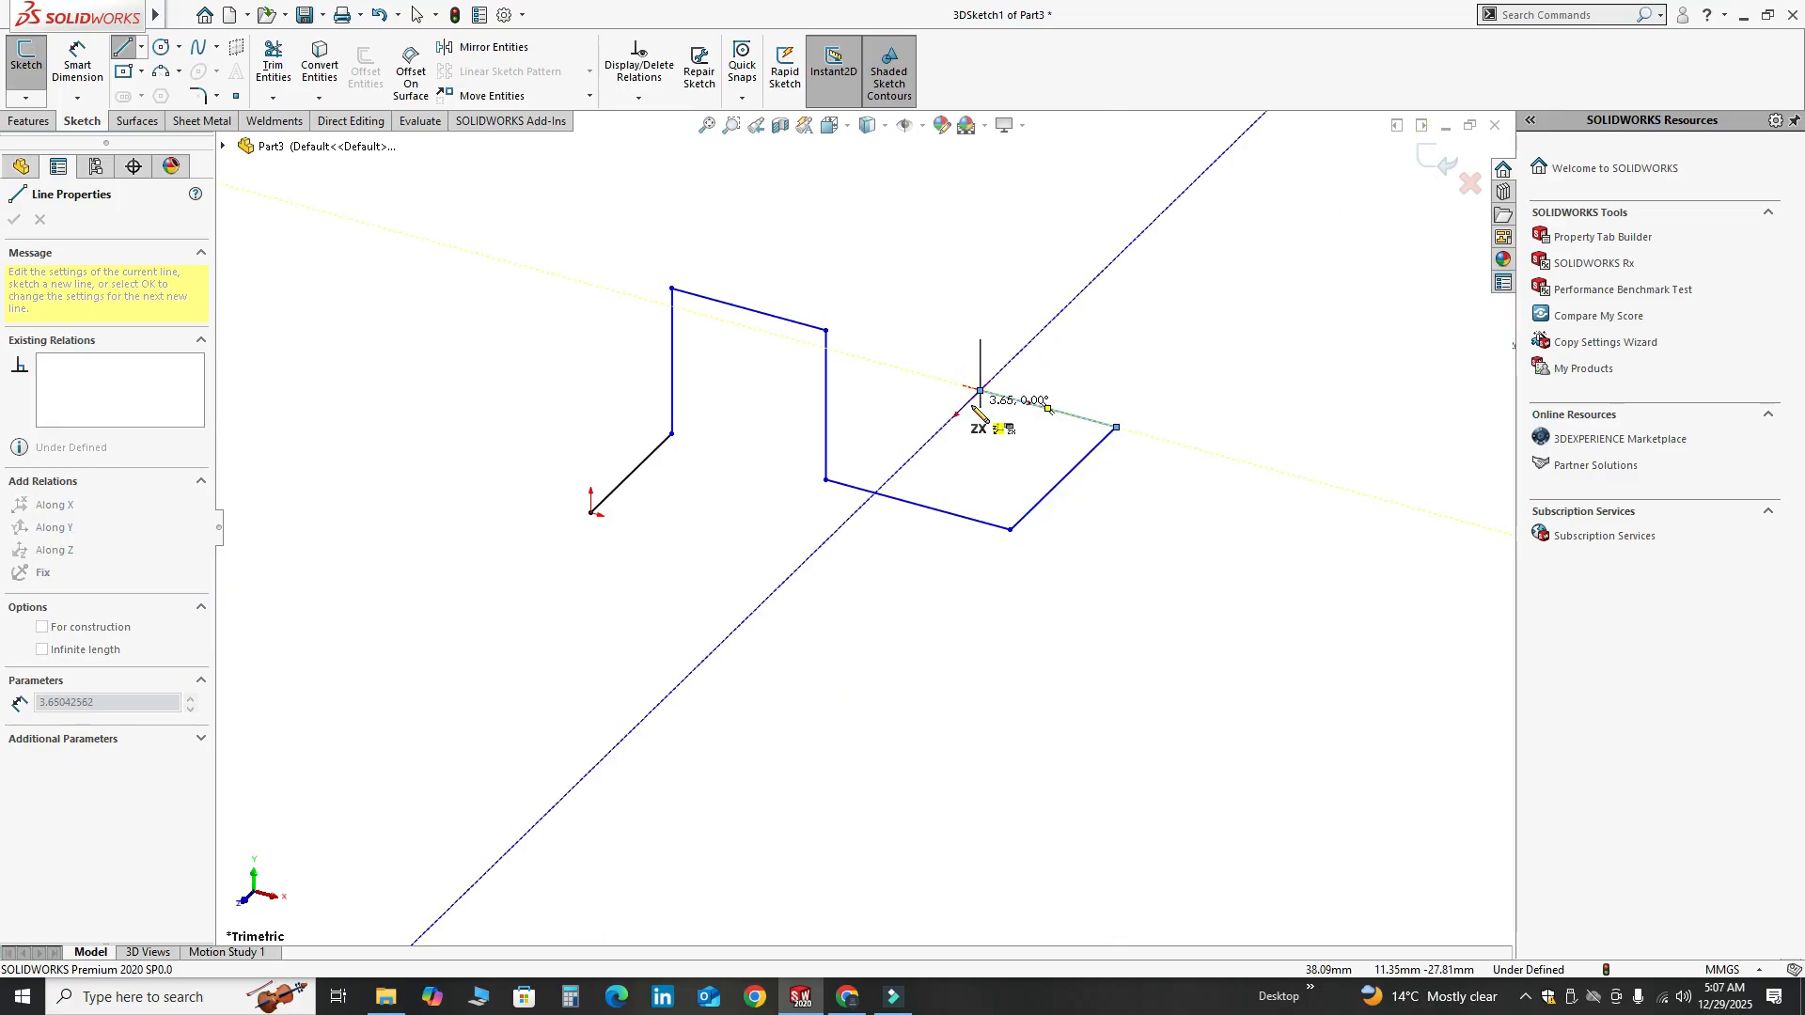
pyautogui.press('Escape')
pyautogui.press('Escape')
pyautogui.scroll(-2, 854, 358)
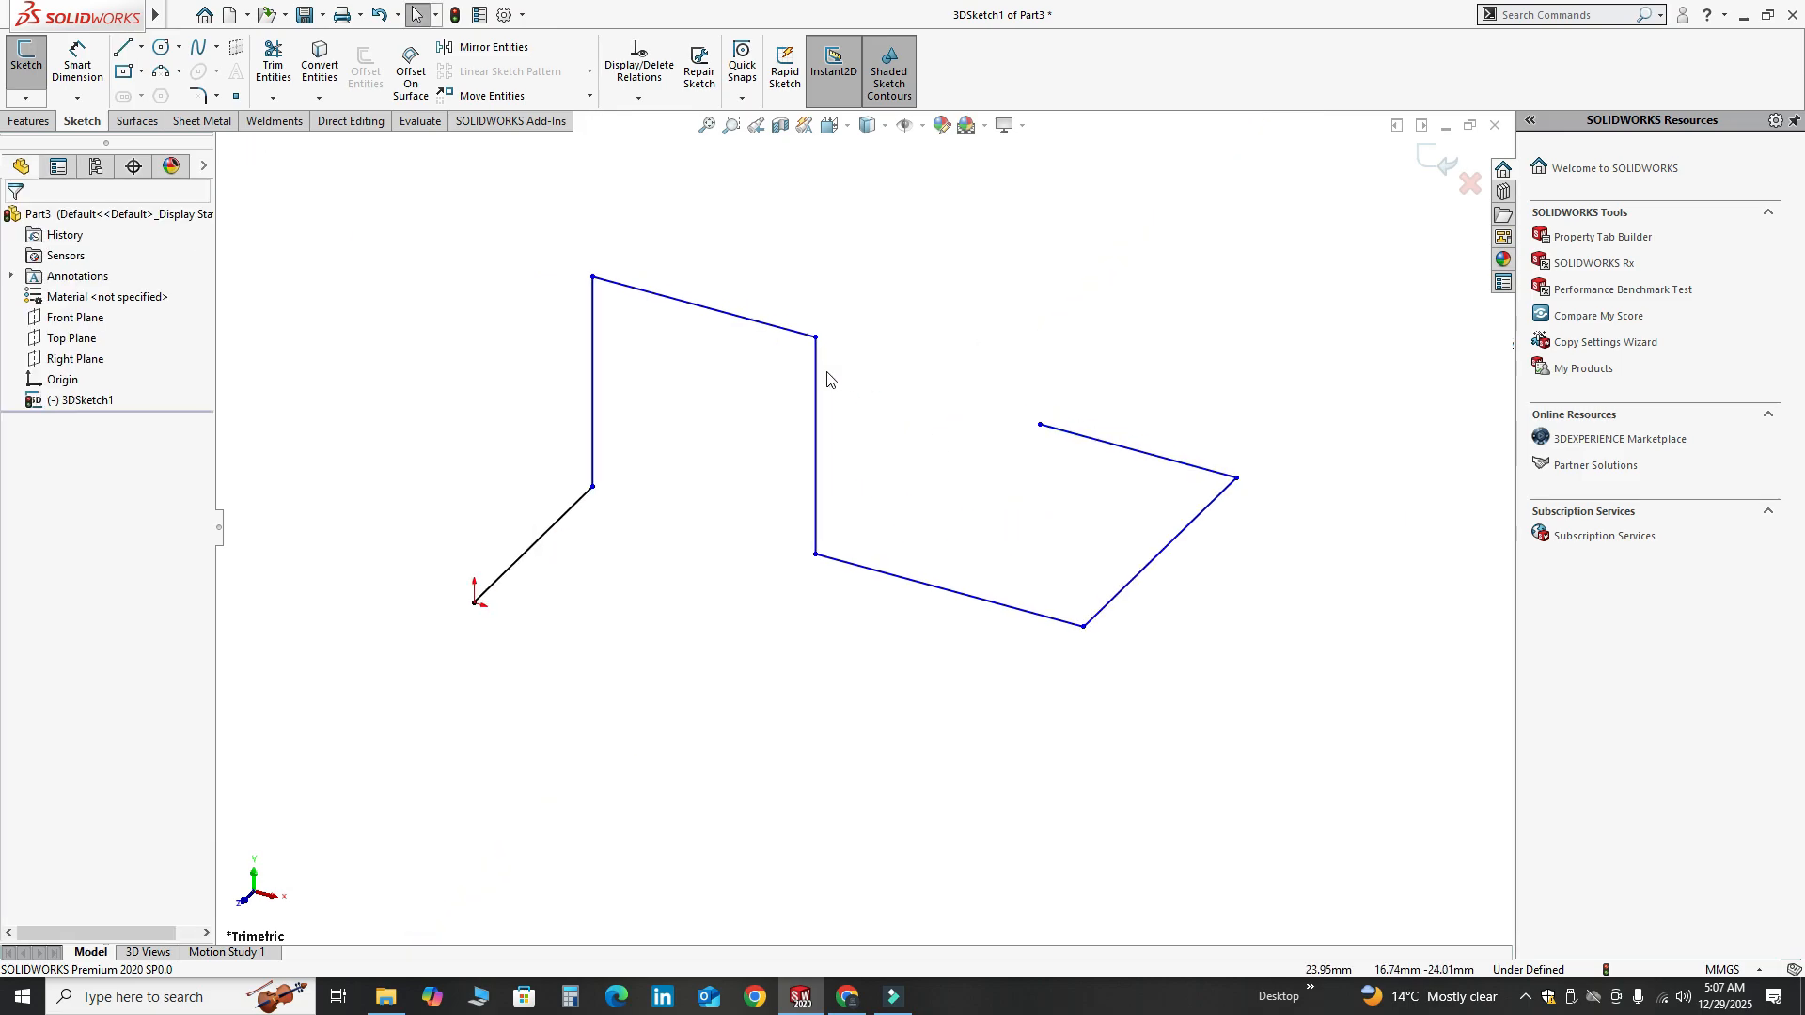
# Check the axis relations of the path's first three lines
pyautogui.click(515, 562)
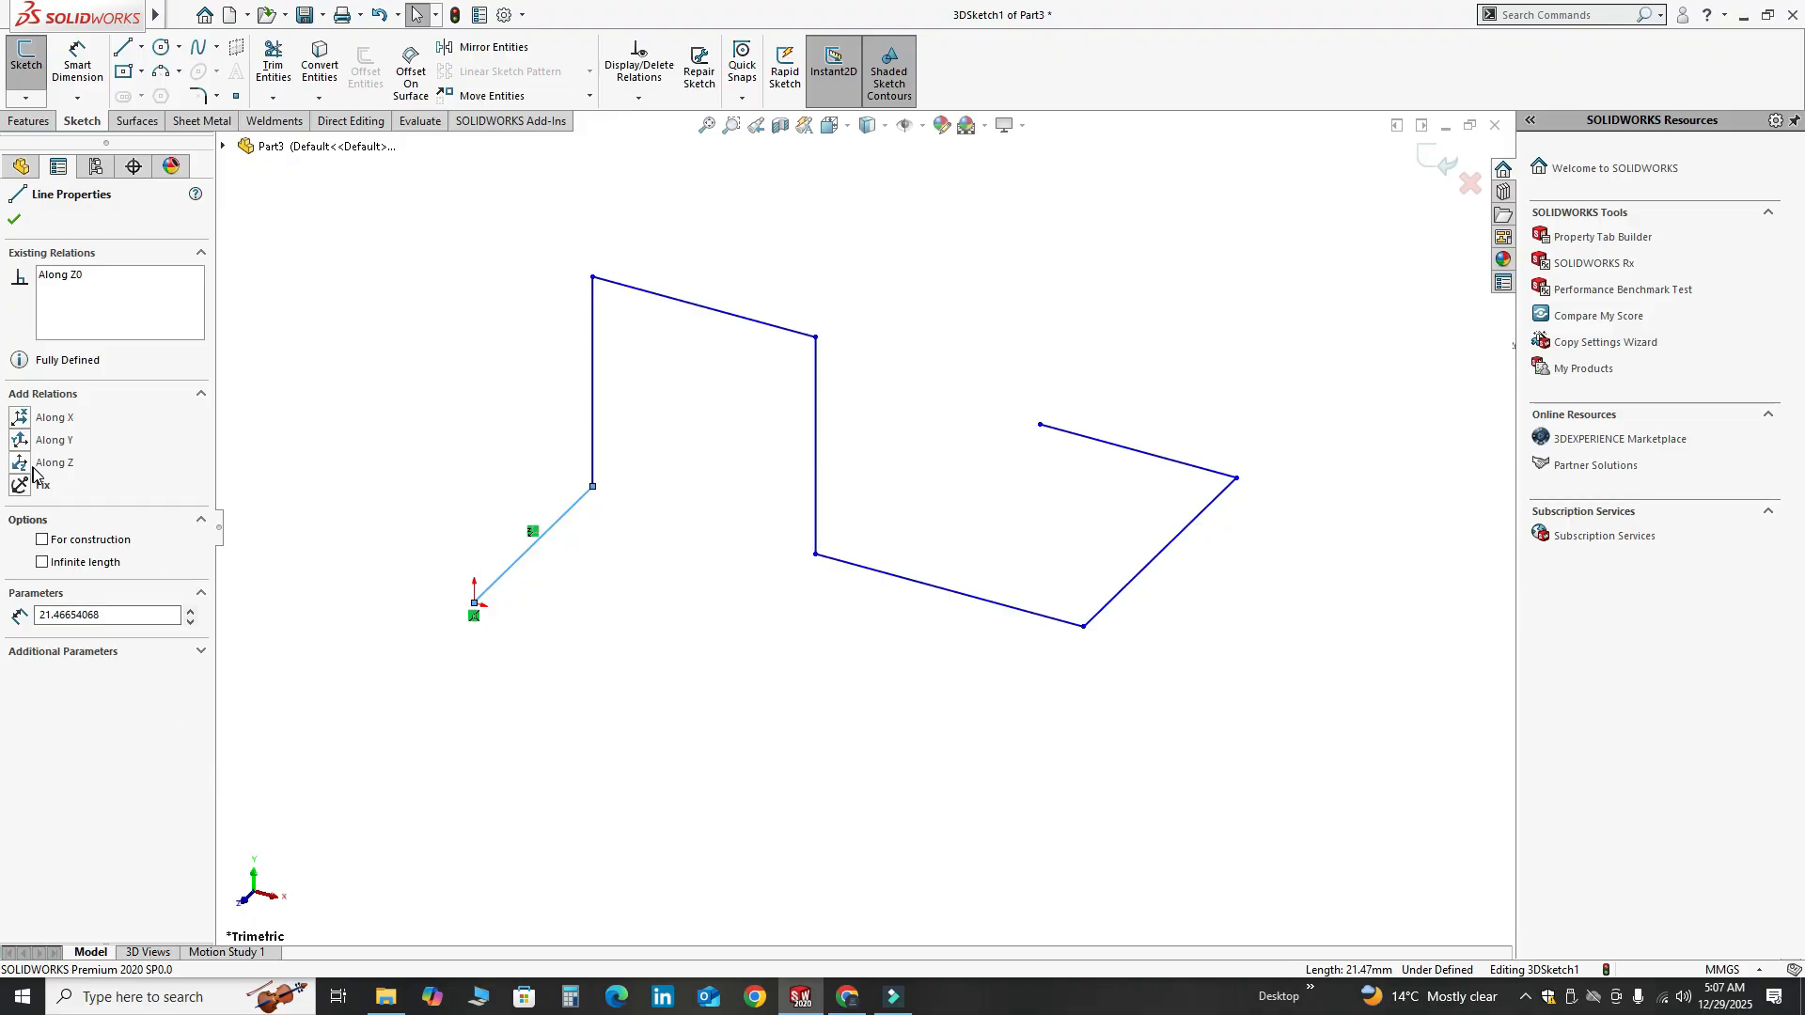
pyautogui.click(593, 389)
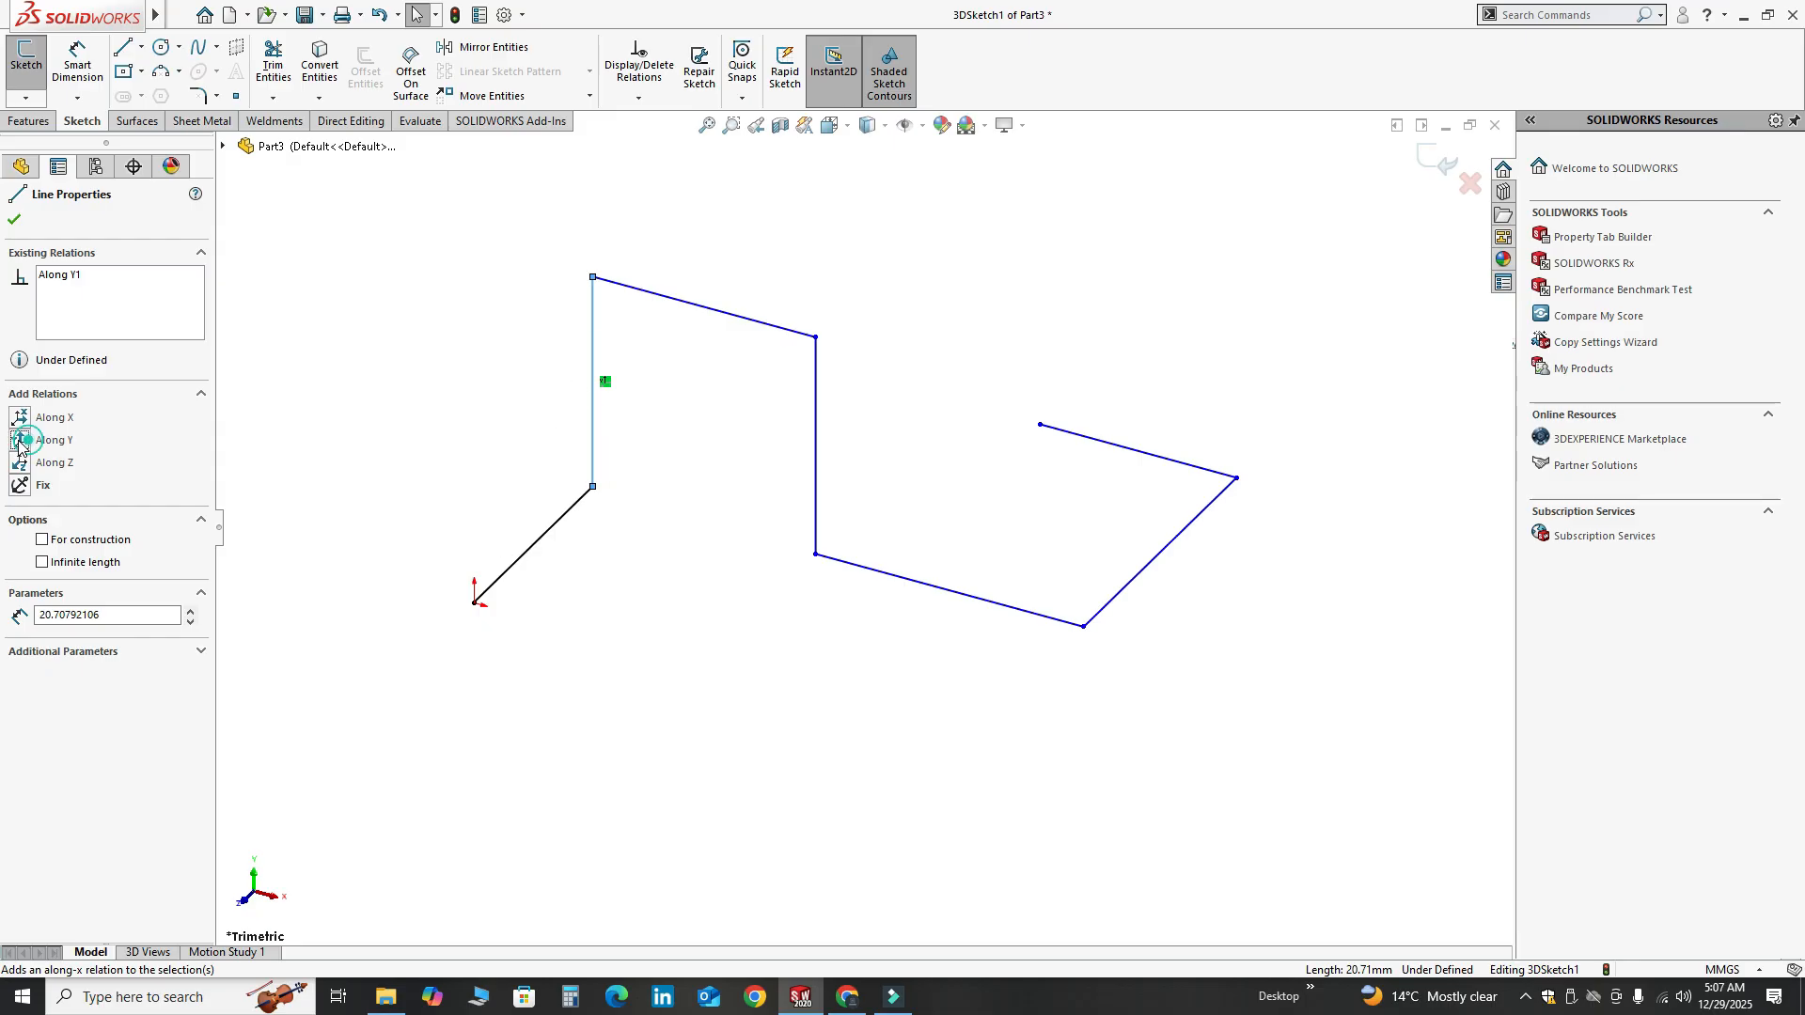
pyautogui.click(778, 327)
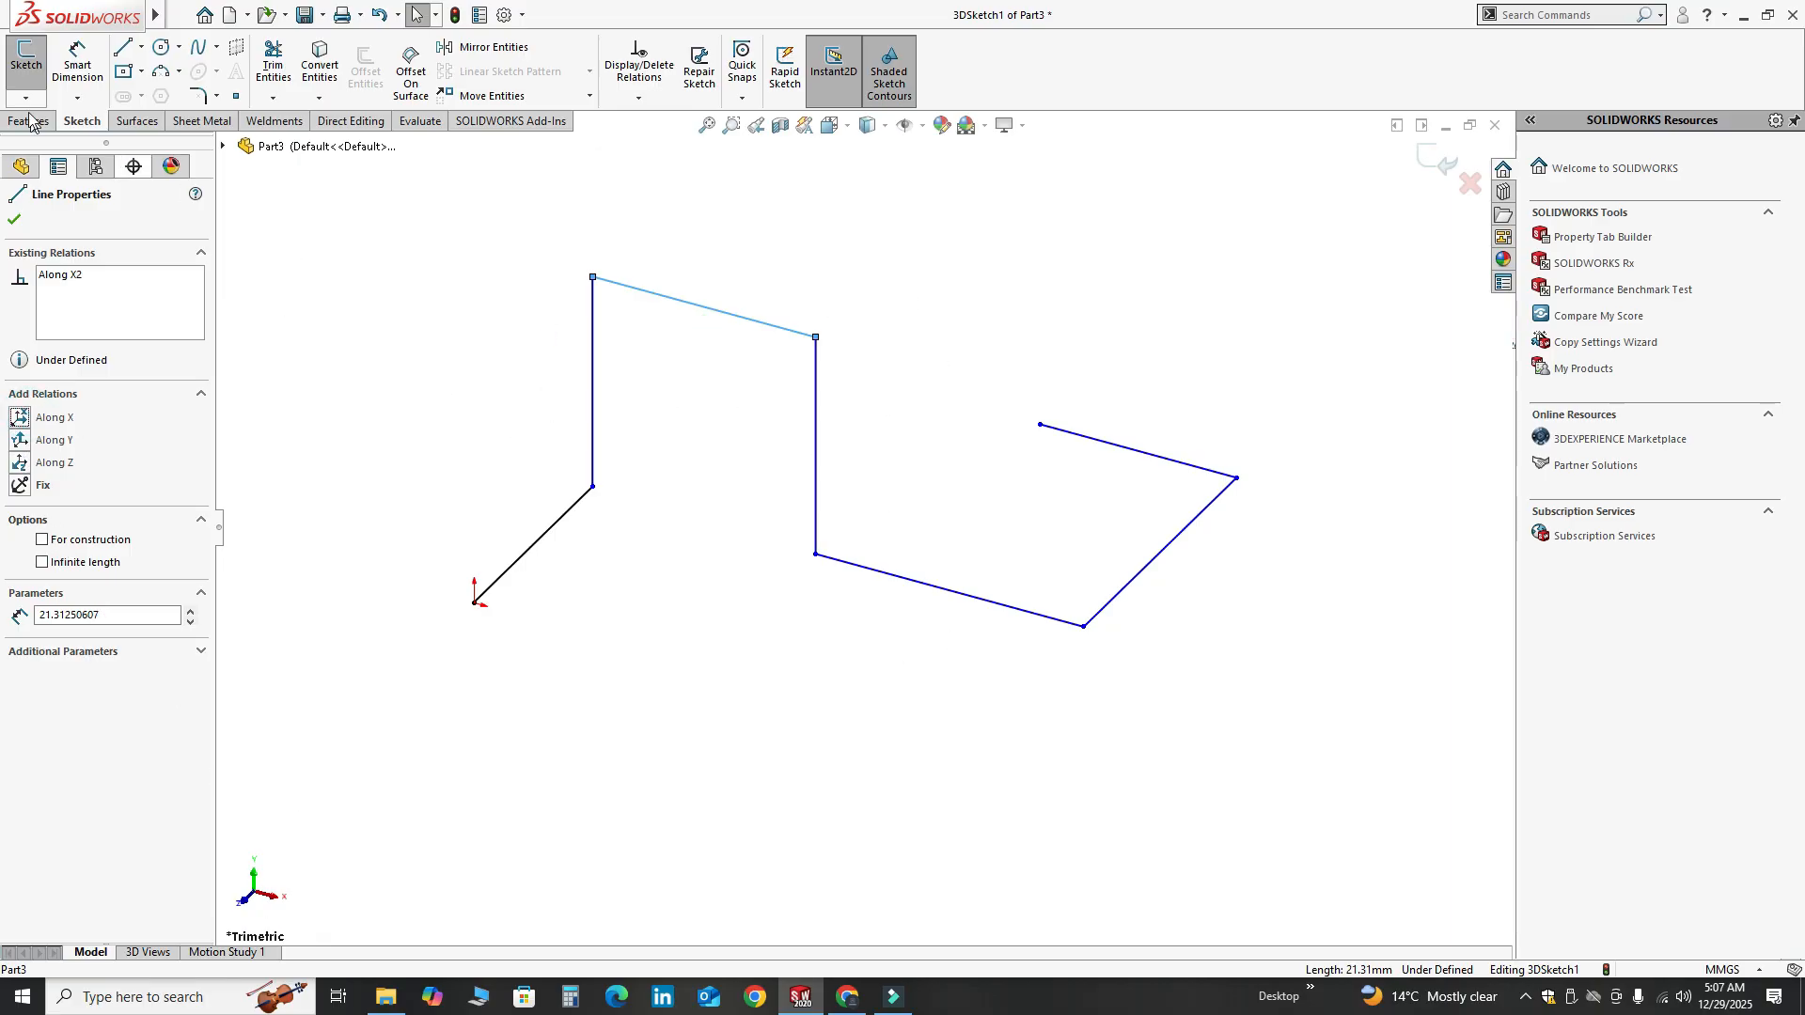
# Dimension the path's first line, running from the origin along Z, to 900 mm
pyautogui.click(78, 67)
pyautogui.click(525, 560)
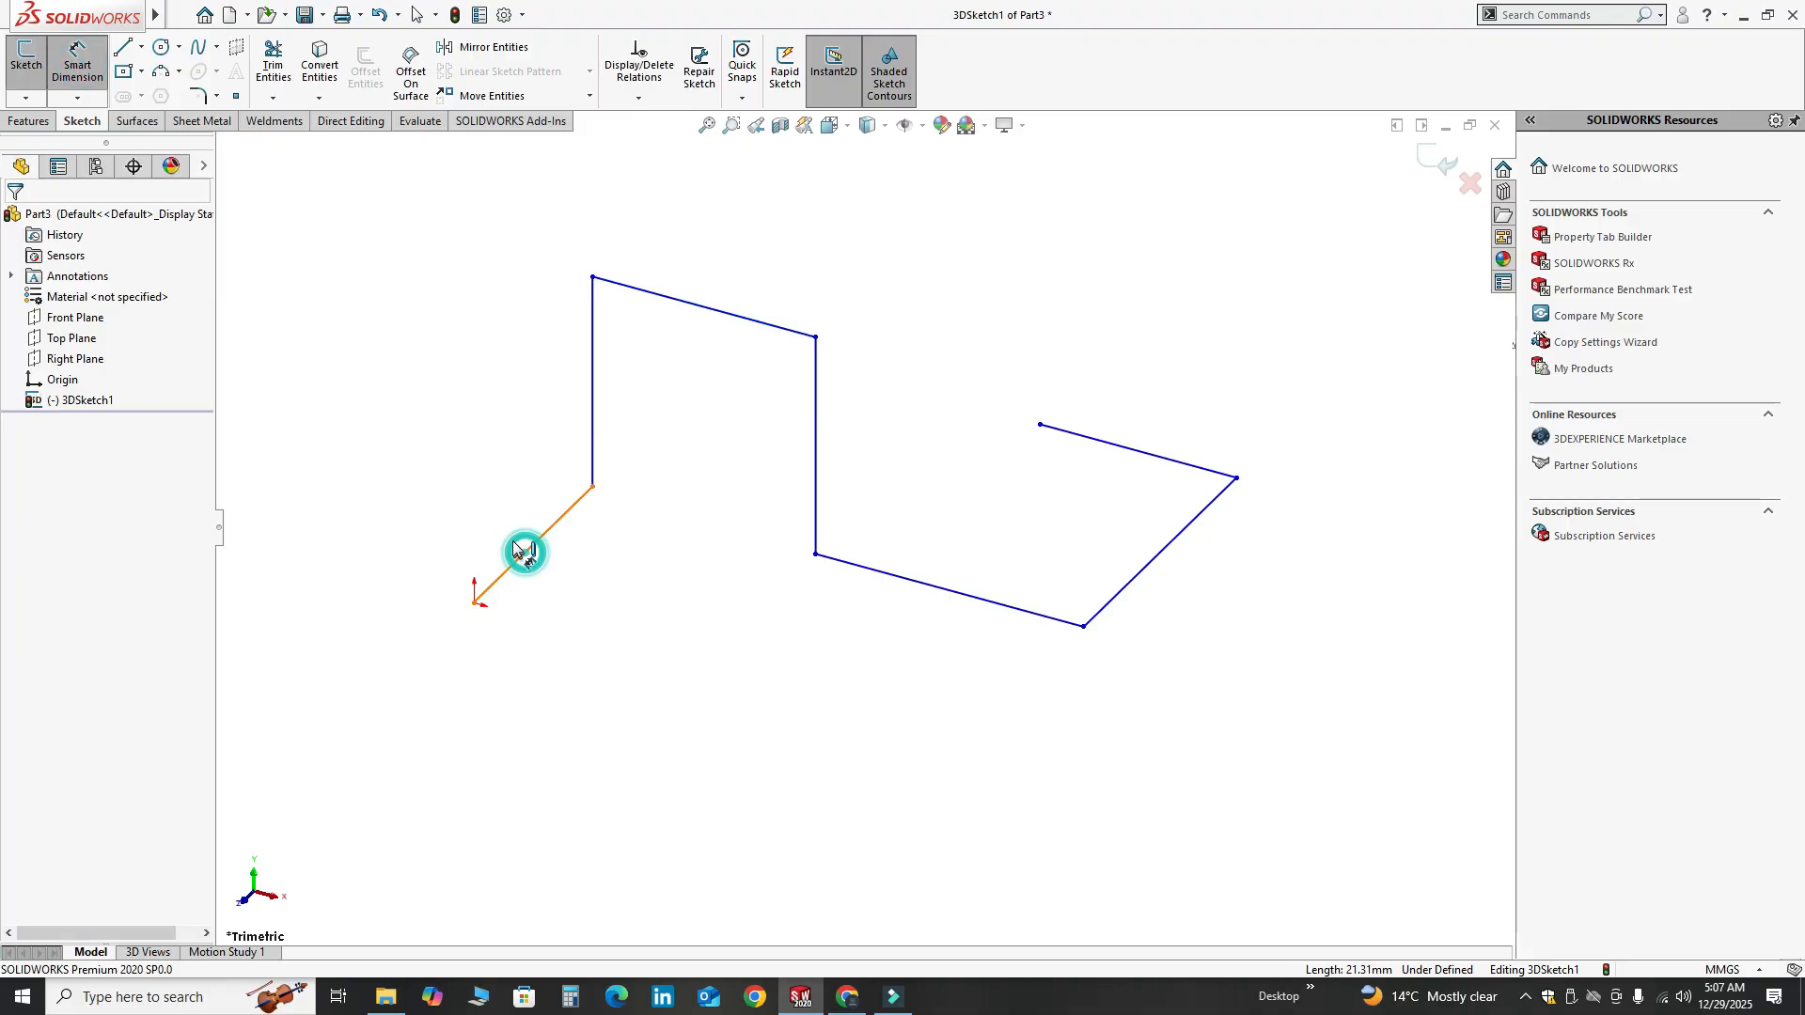
pyautogui.click(478, 522)
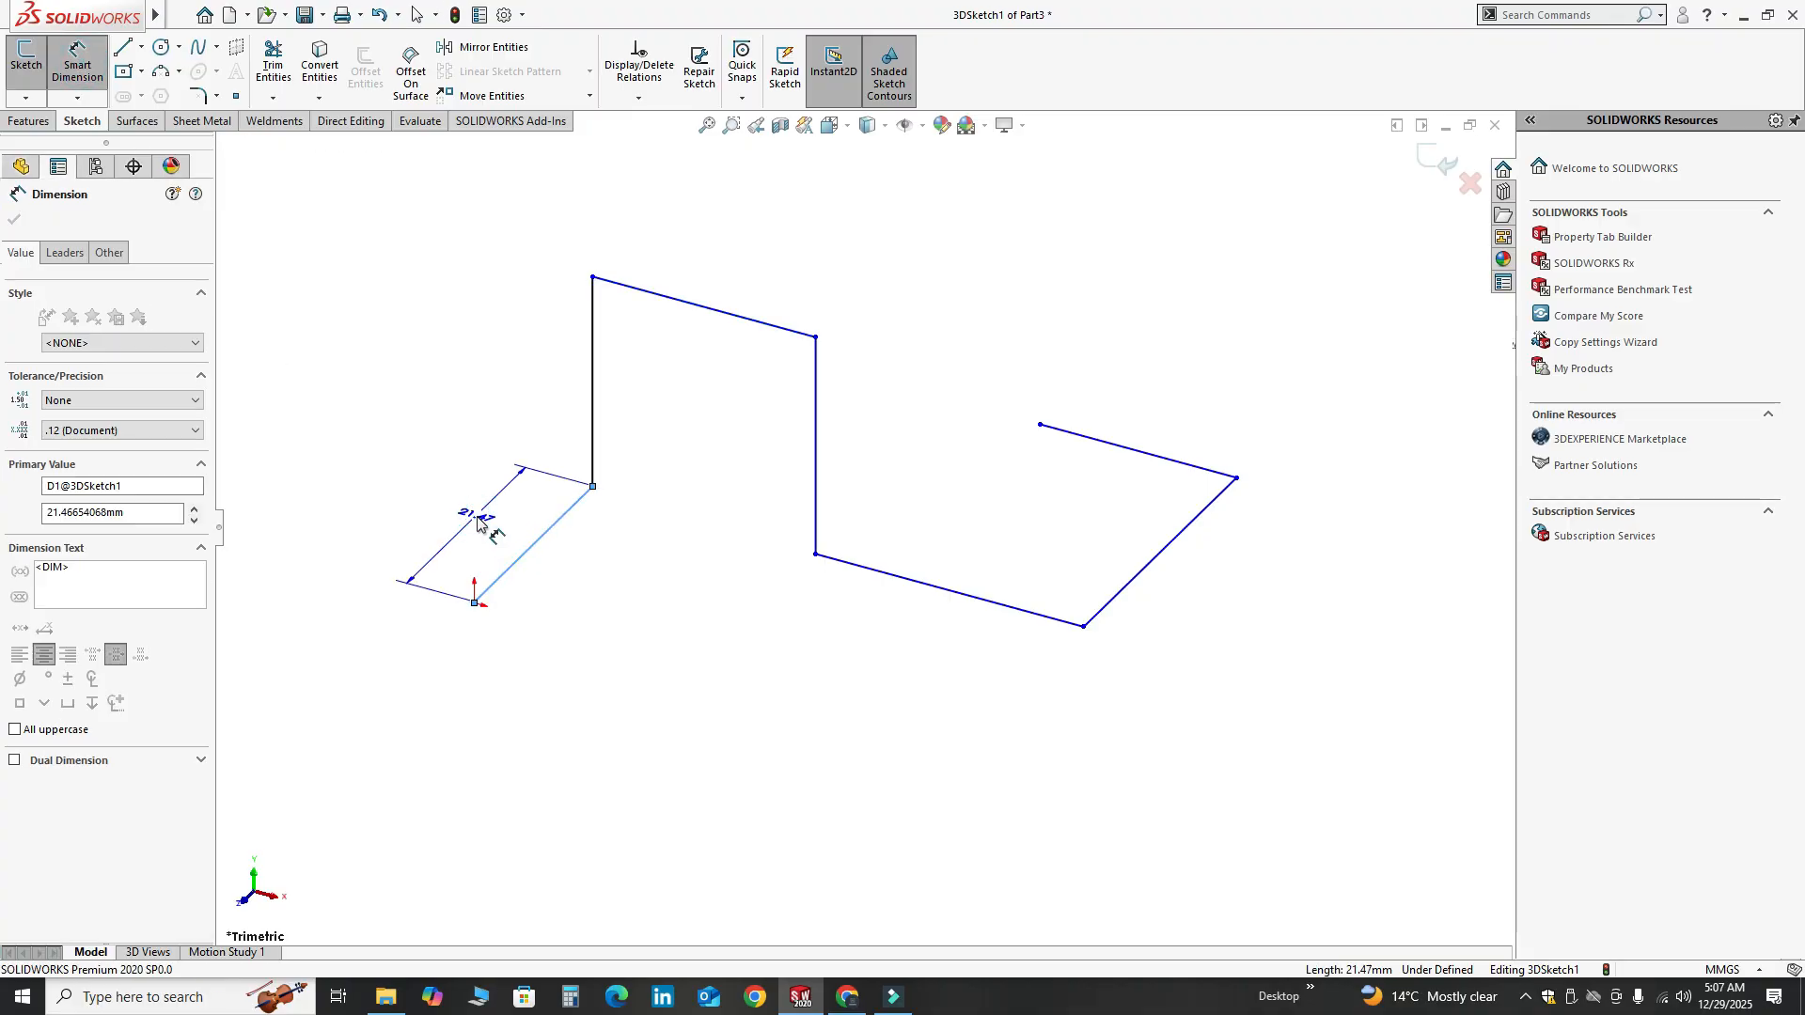
pyautogui.write('900')
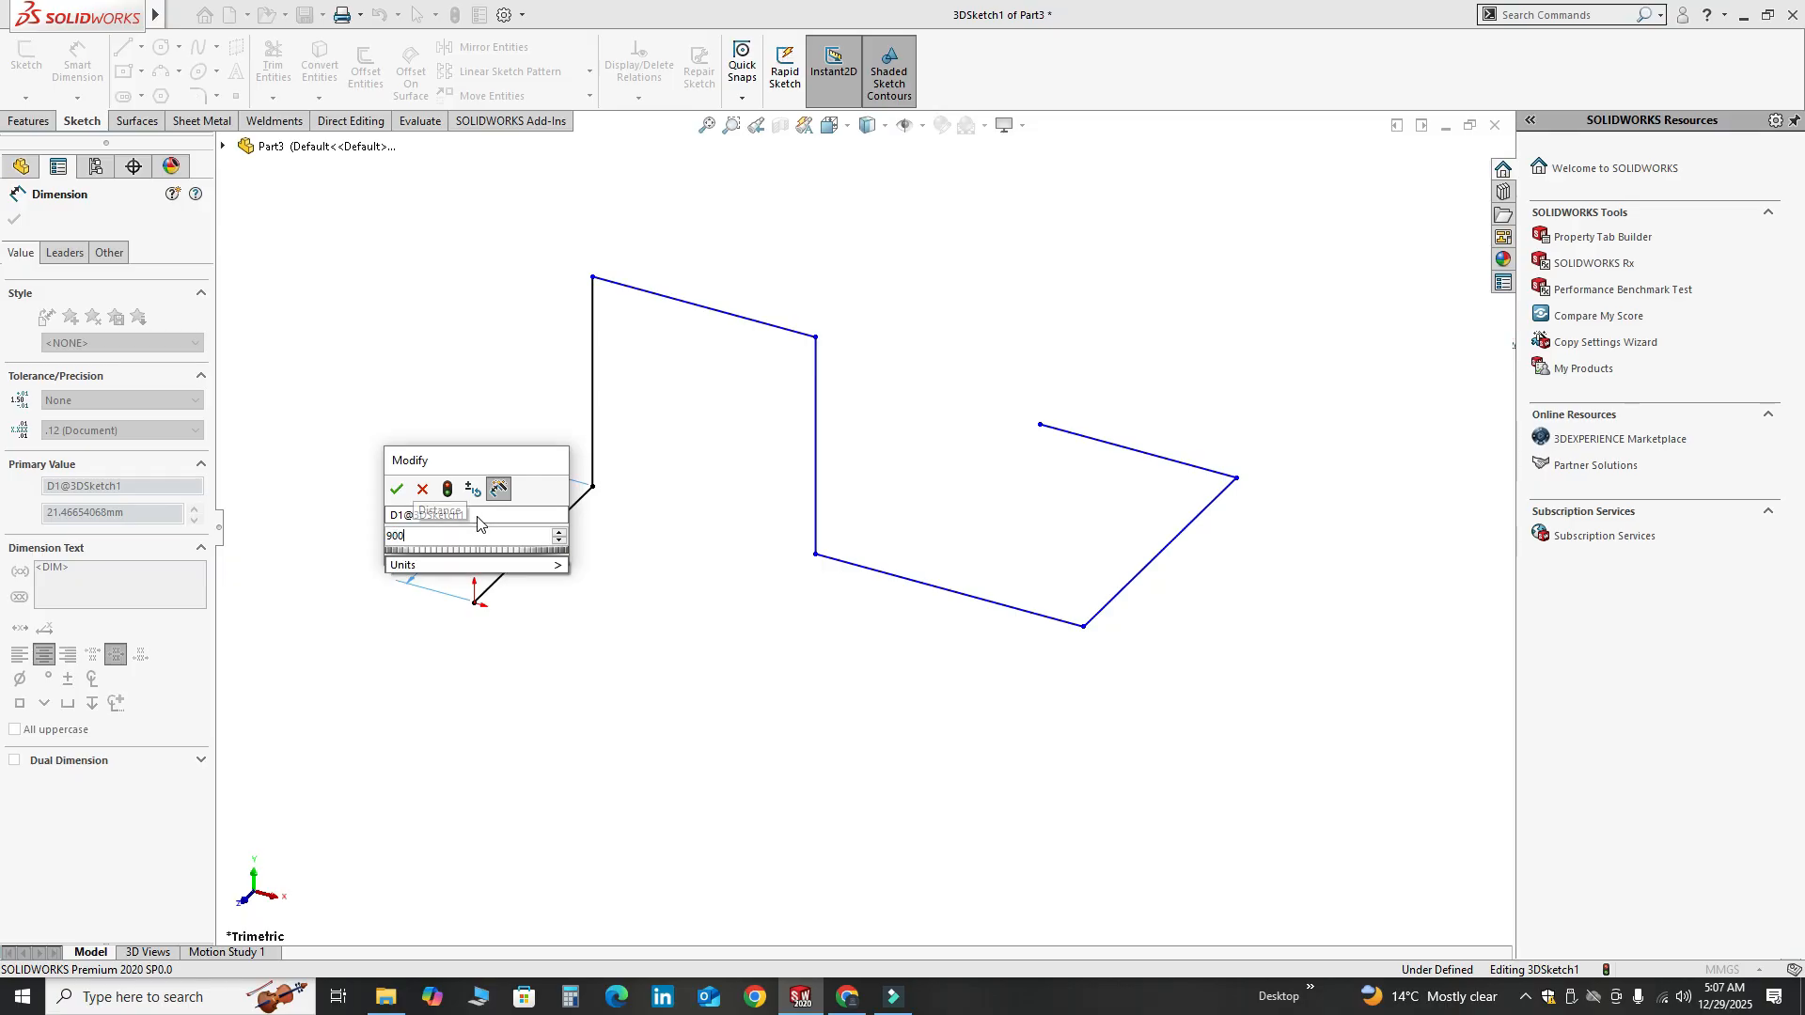
pyautogui.press('Return')
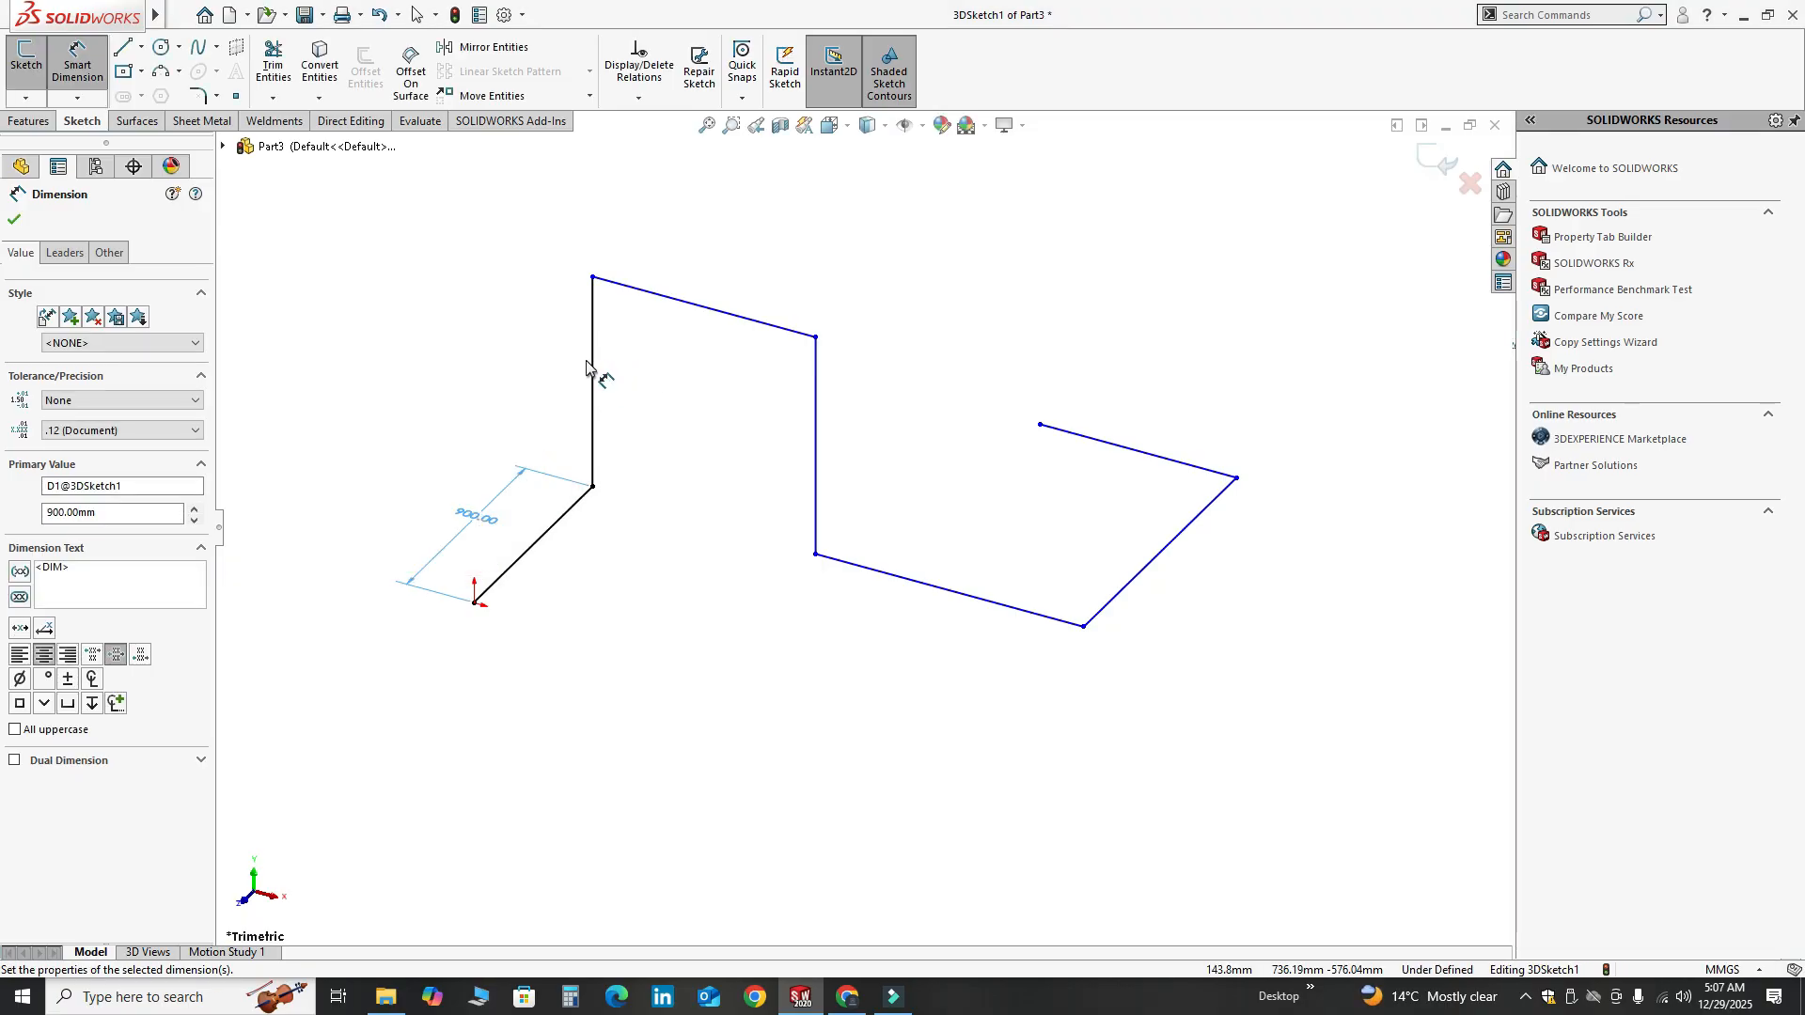
# Dimension the path's first vertical line to 1050 mm and leave the dimension command
pyautogui.click(593, 371)
pyautogui.click(538, 360)
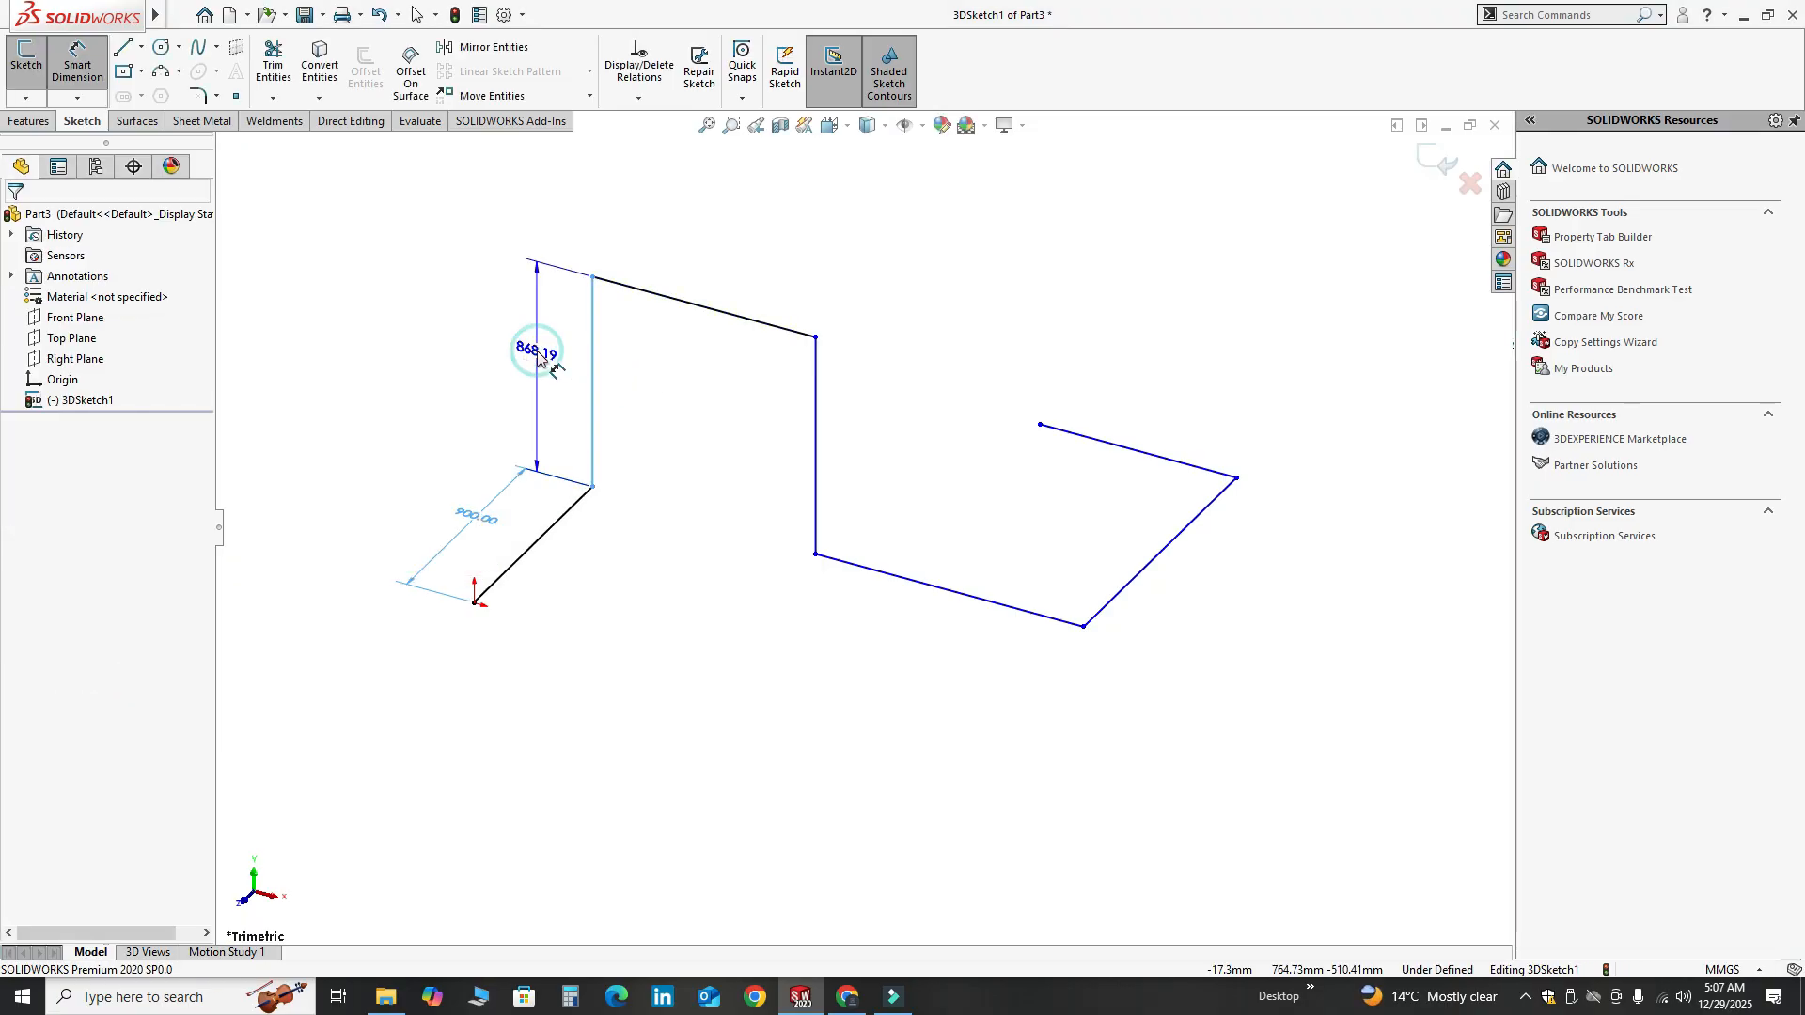
pyautogui.write('1050')
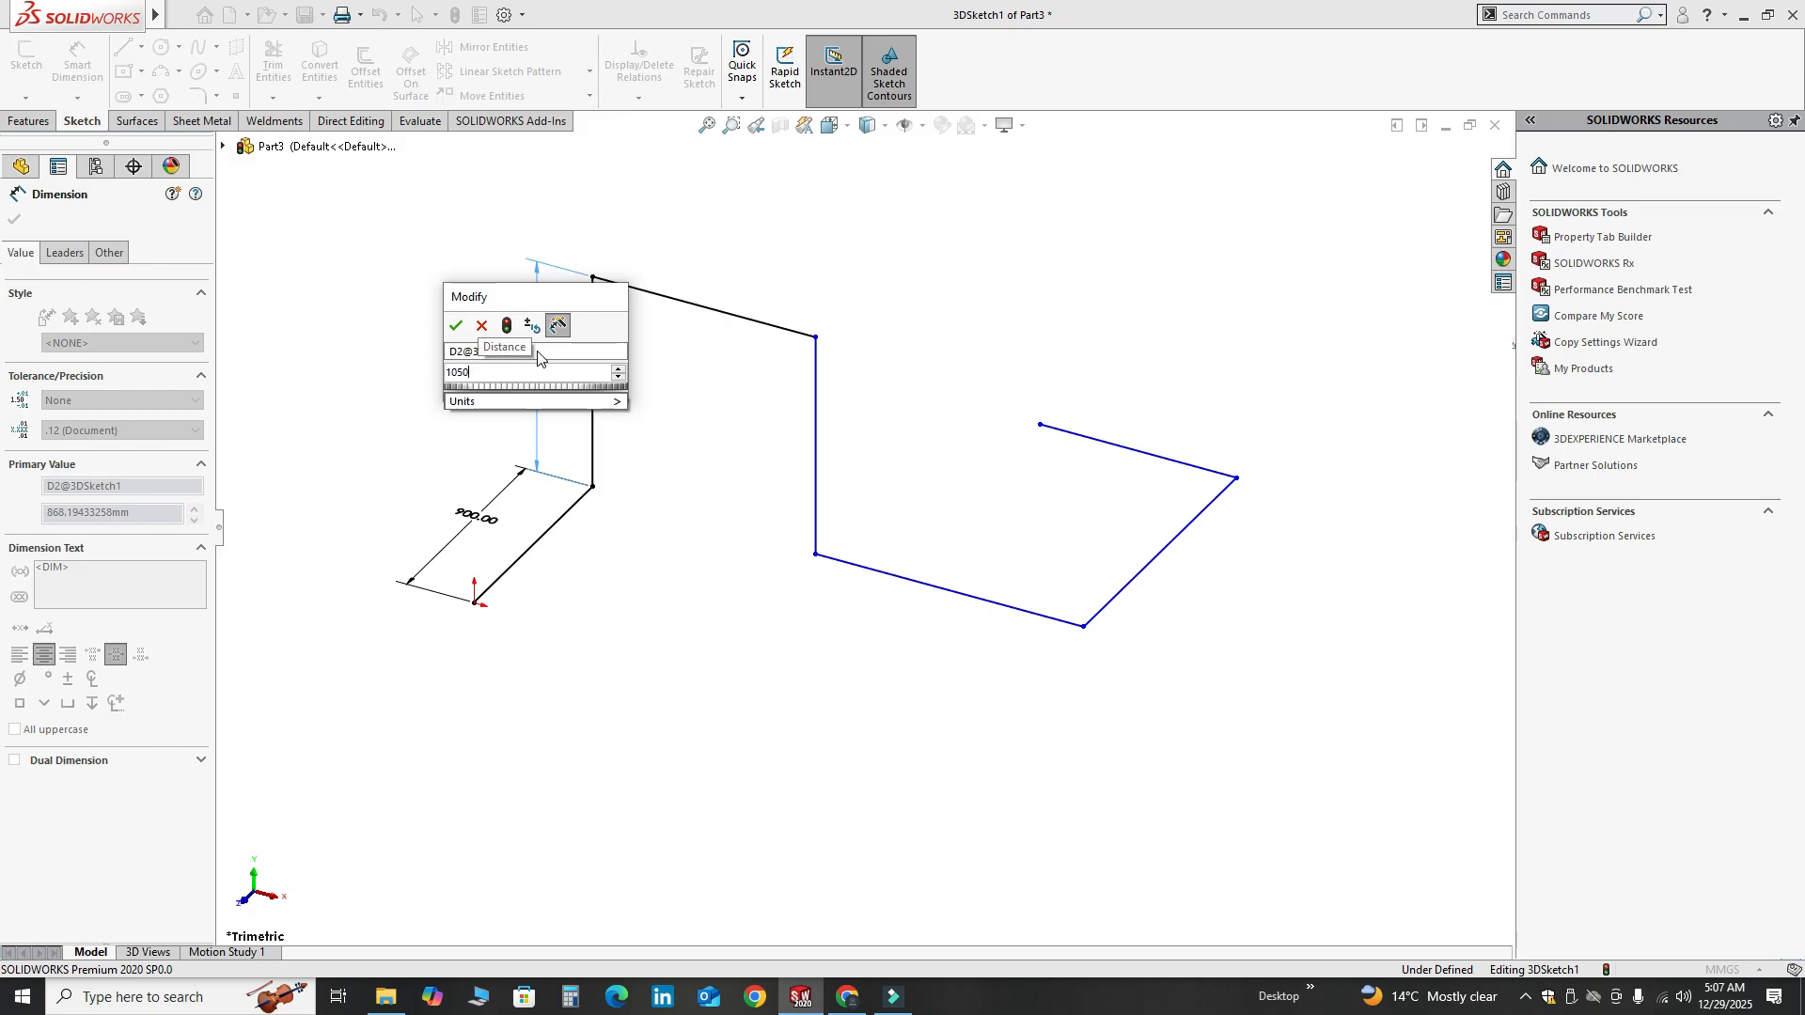
pyautogui.press('Escape')
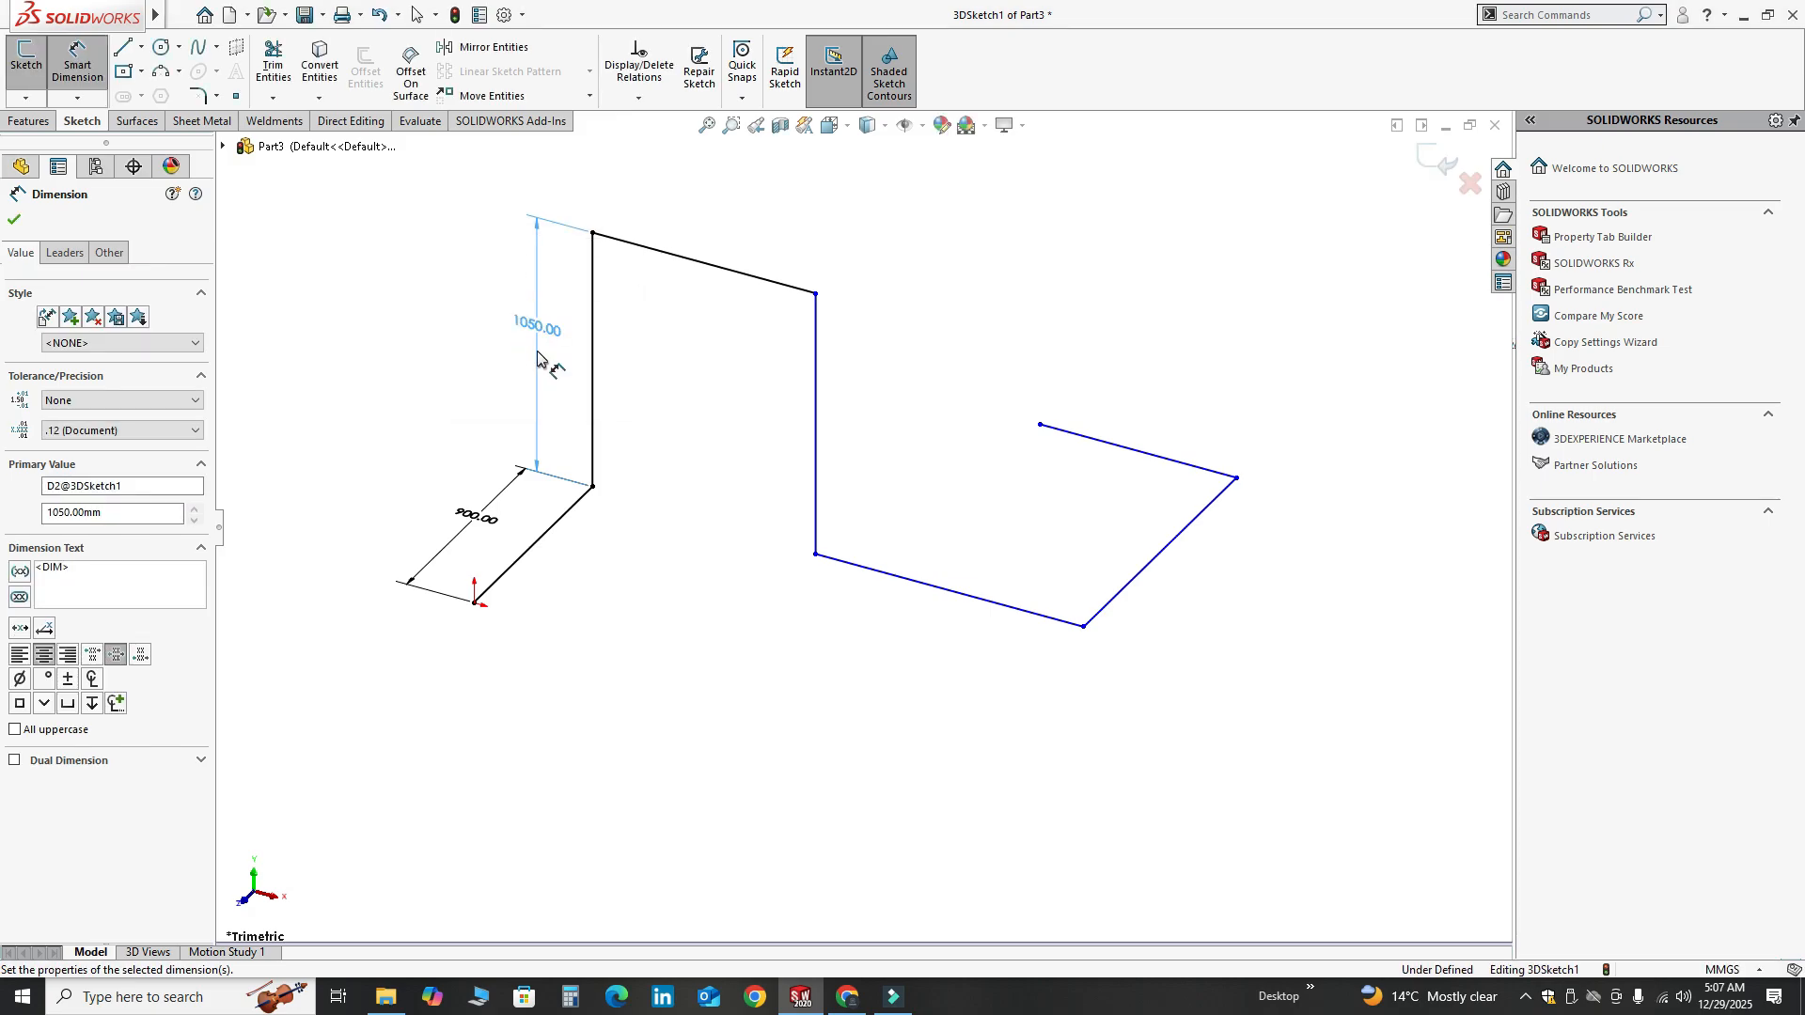
pyautogui.press('Escape')
# Make the 1050 mm vertical line and the four lines following it equal in length
pyautogui.click(596, 327)
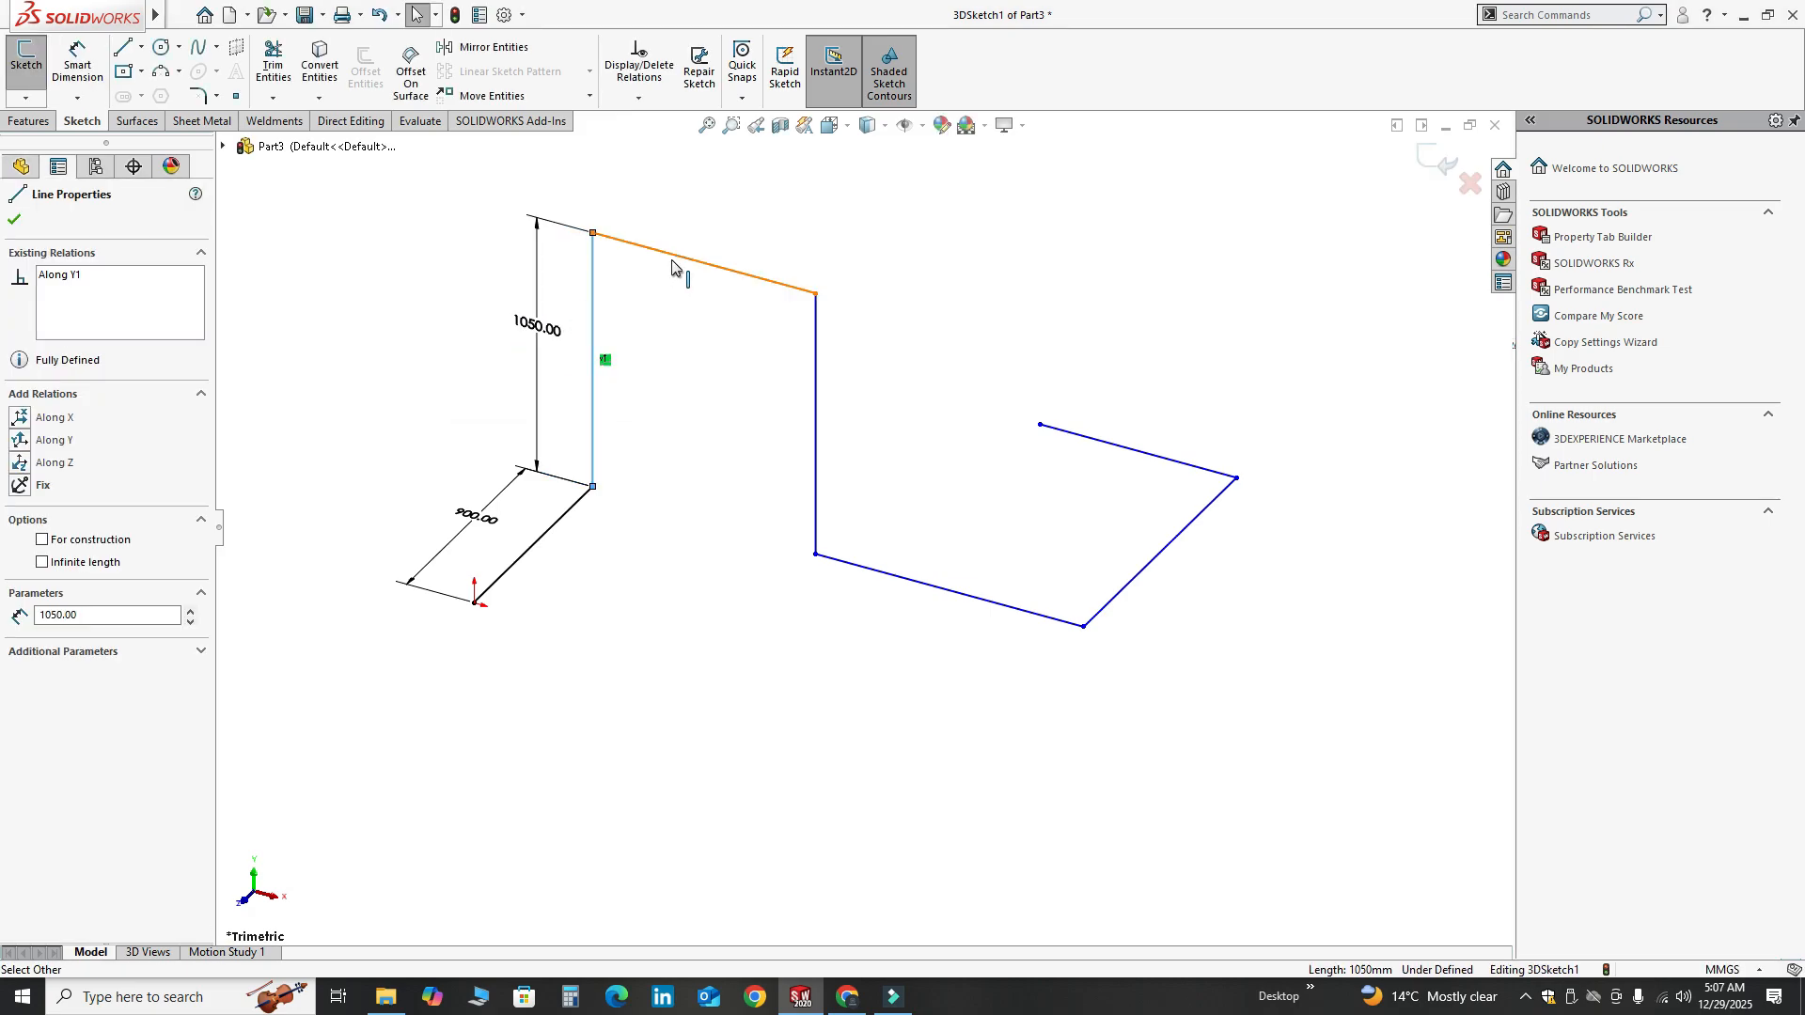
pyautogui.keyDown('ctrl'); pyautogui.click(668, 253); pyautogui.keyUp('ctrl')
pyautogui.keyDown('ctrl'); pyautogui.click(816, 405); pyautogui.keyUp('ctrl')
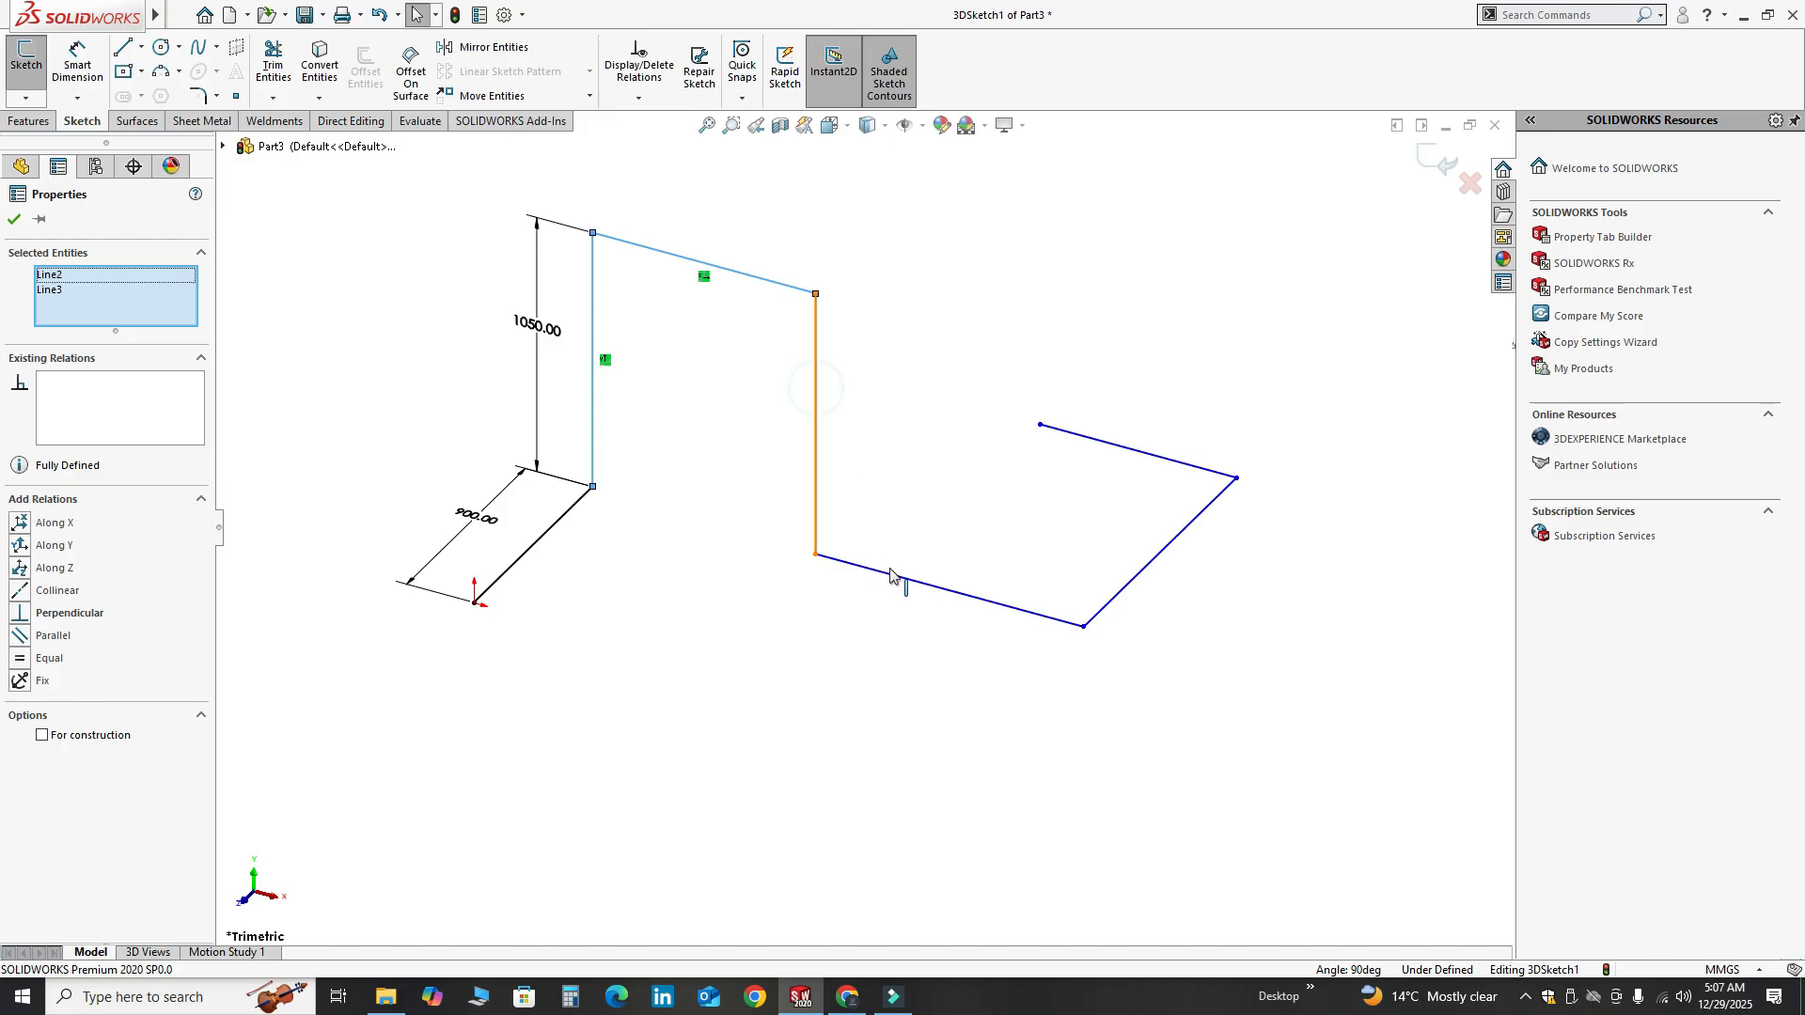
pyautogui.keyDown('ctrl'); pyautogui.click(996, 603); pyautogui.keyUp('ctrl')
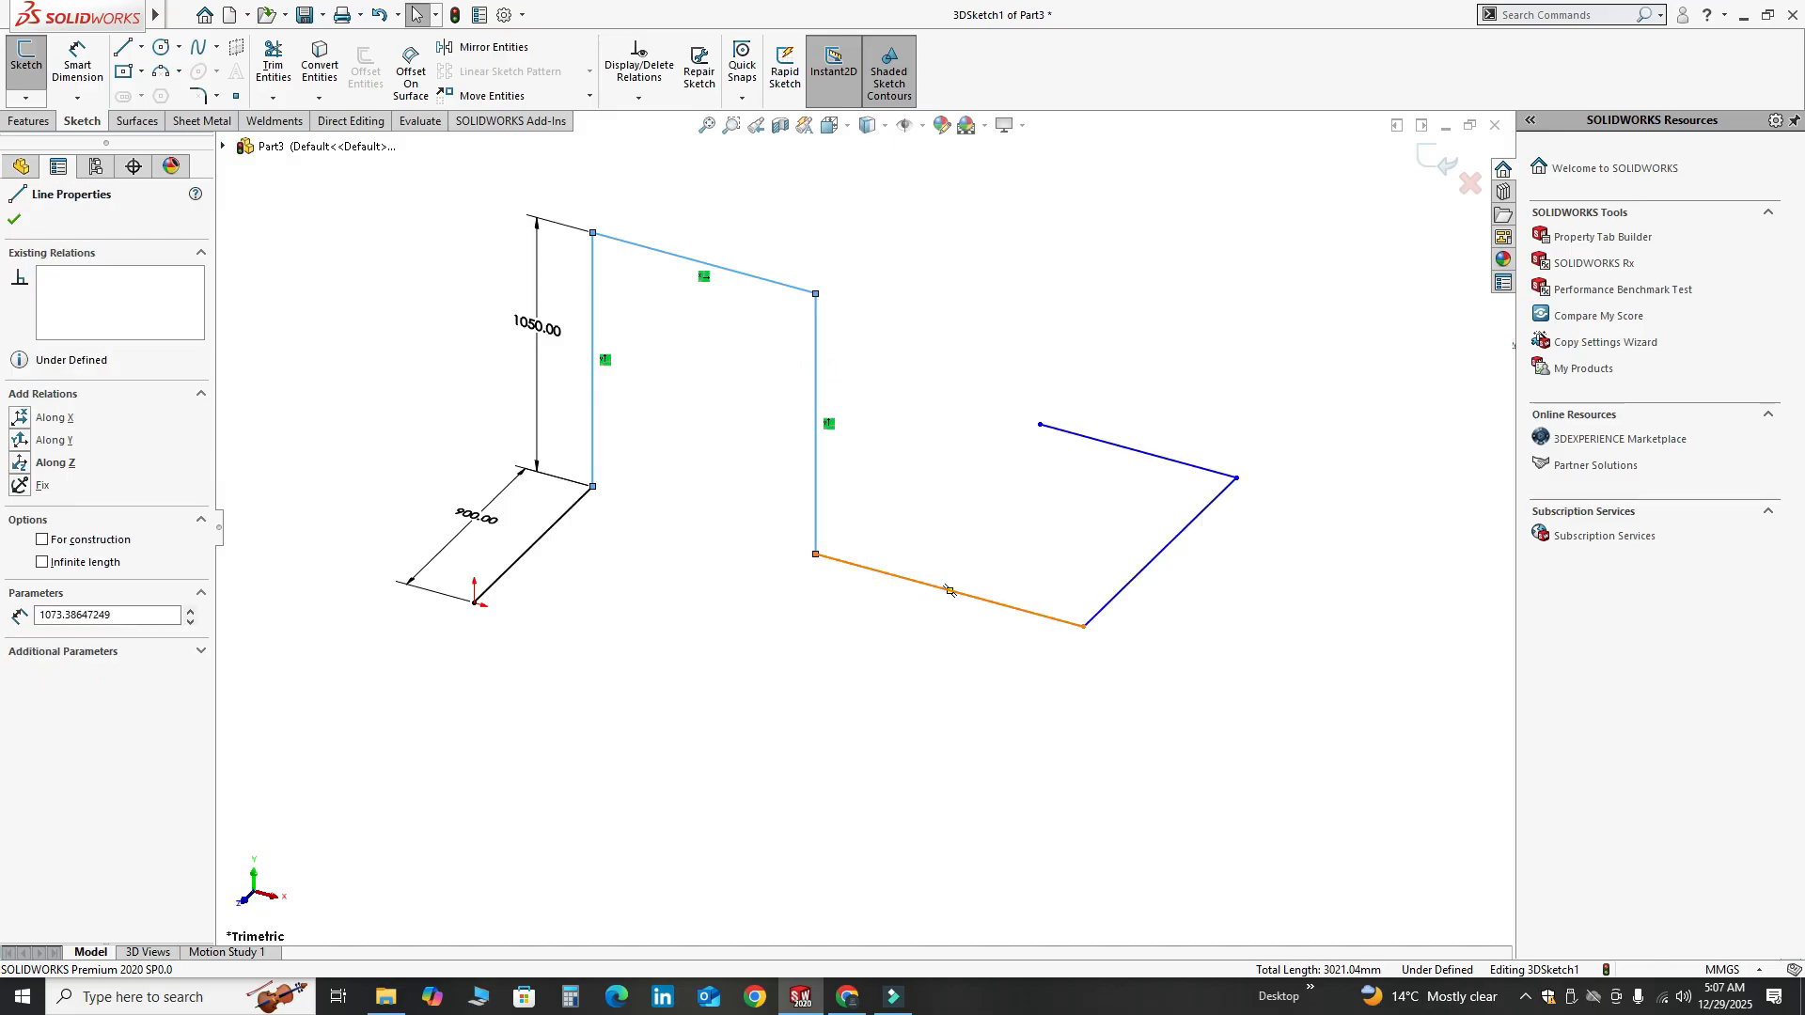
pyautogui.keyDown('ctrl'); pyautogui.click(1133, 575); pyautogui.keyUp('ctrl')
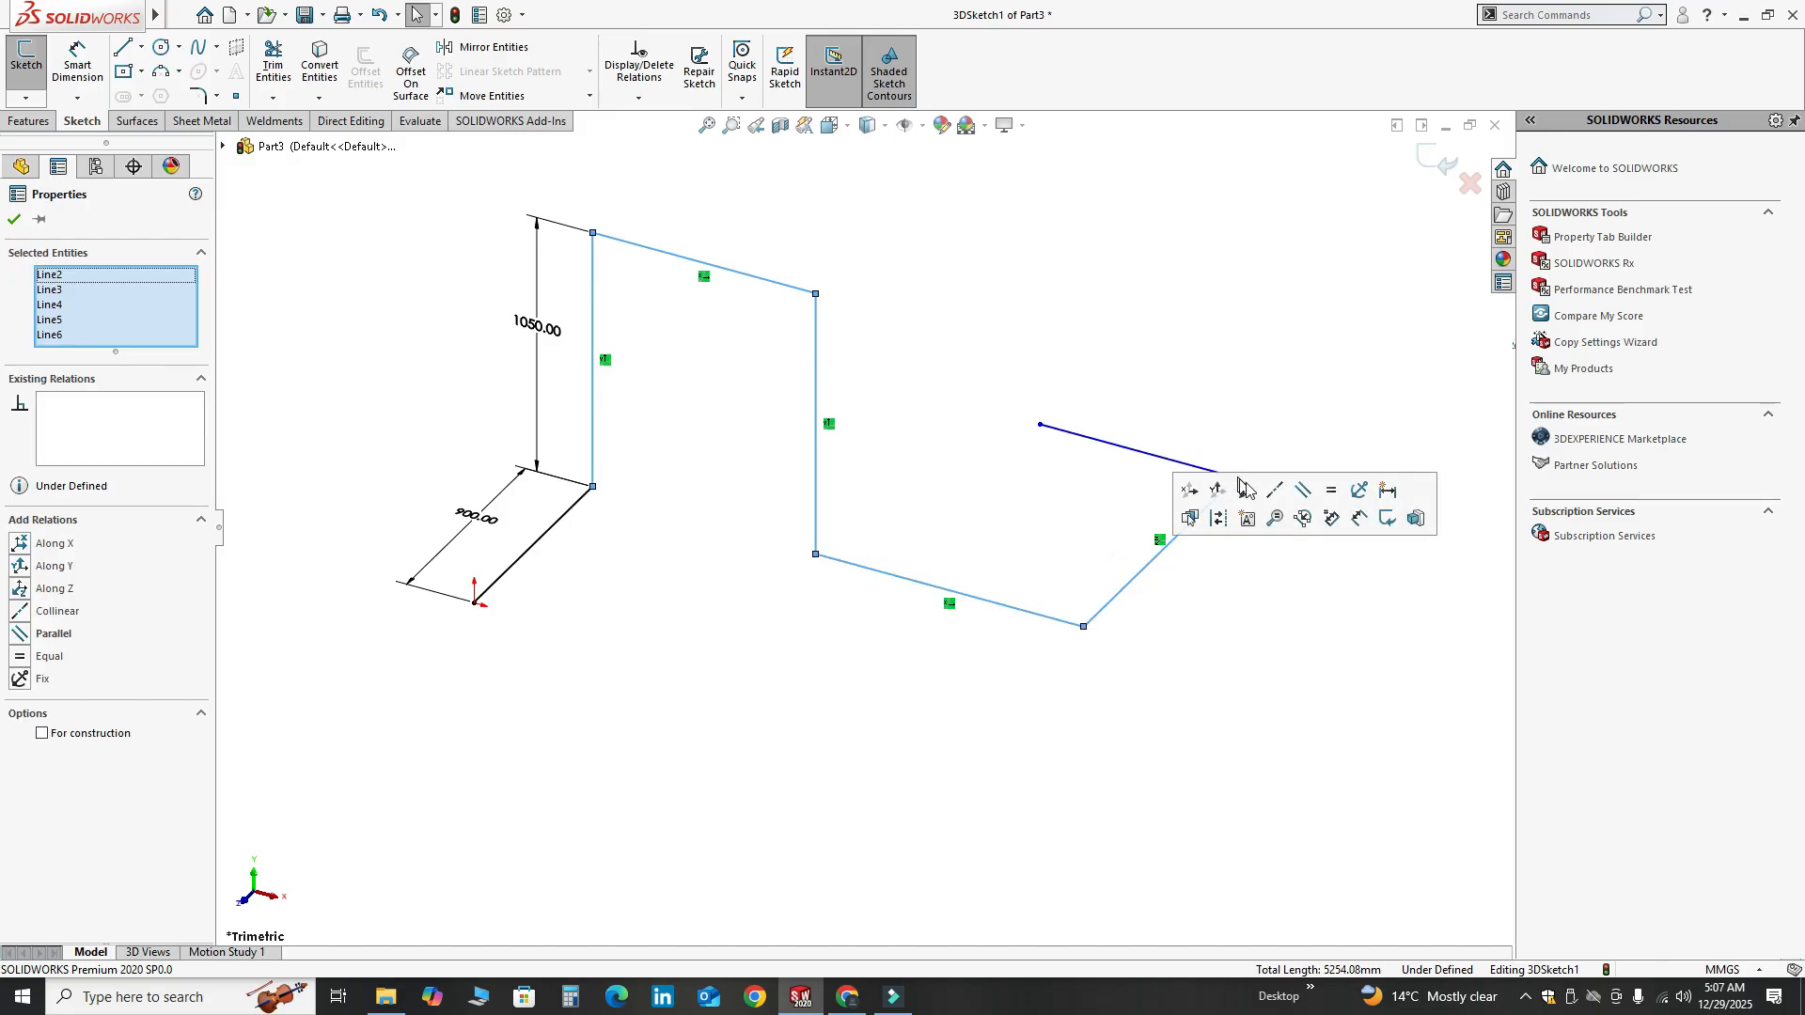
pyautogui.click(1331, 490)
pyautogui.click(1006, 395)
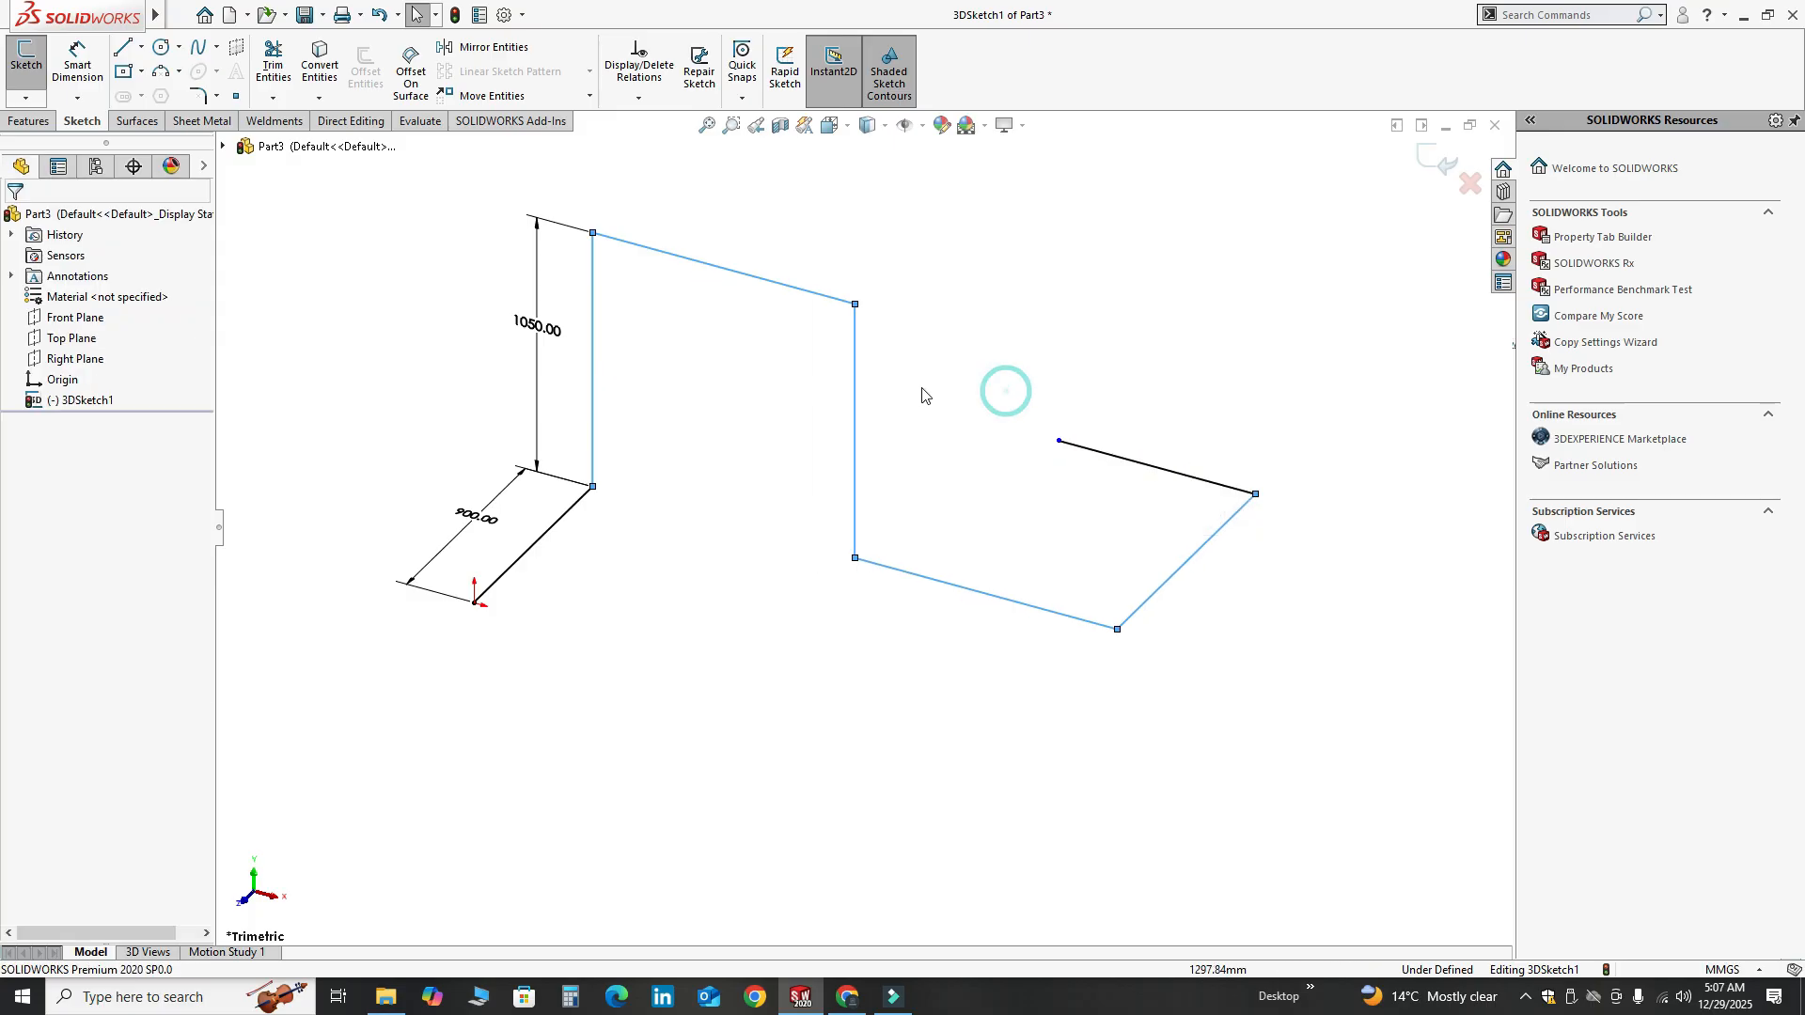
# Make the path's last line equal in length to the first line at the origin
pyautogui.click(545, 531)
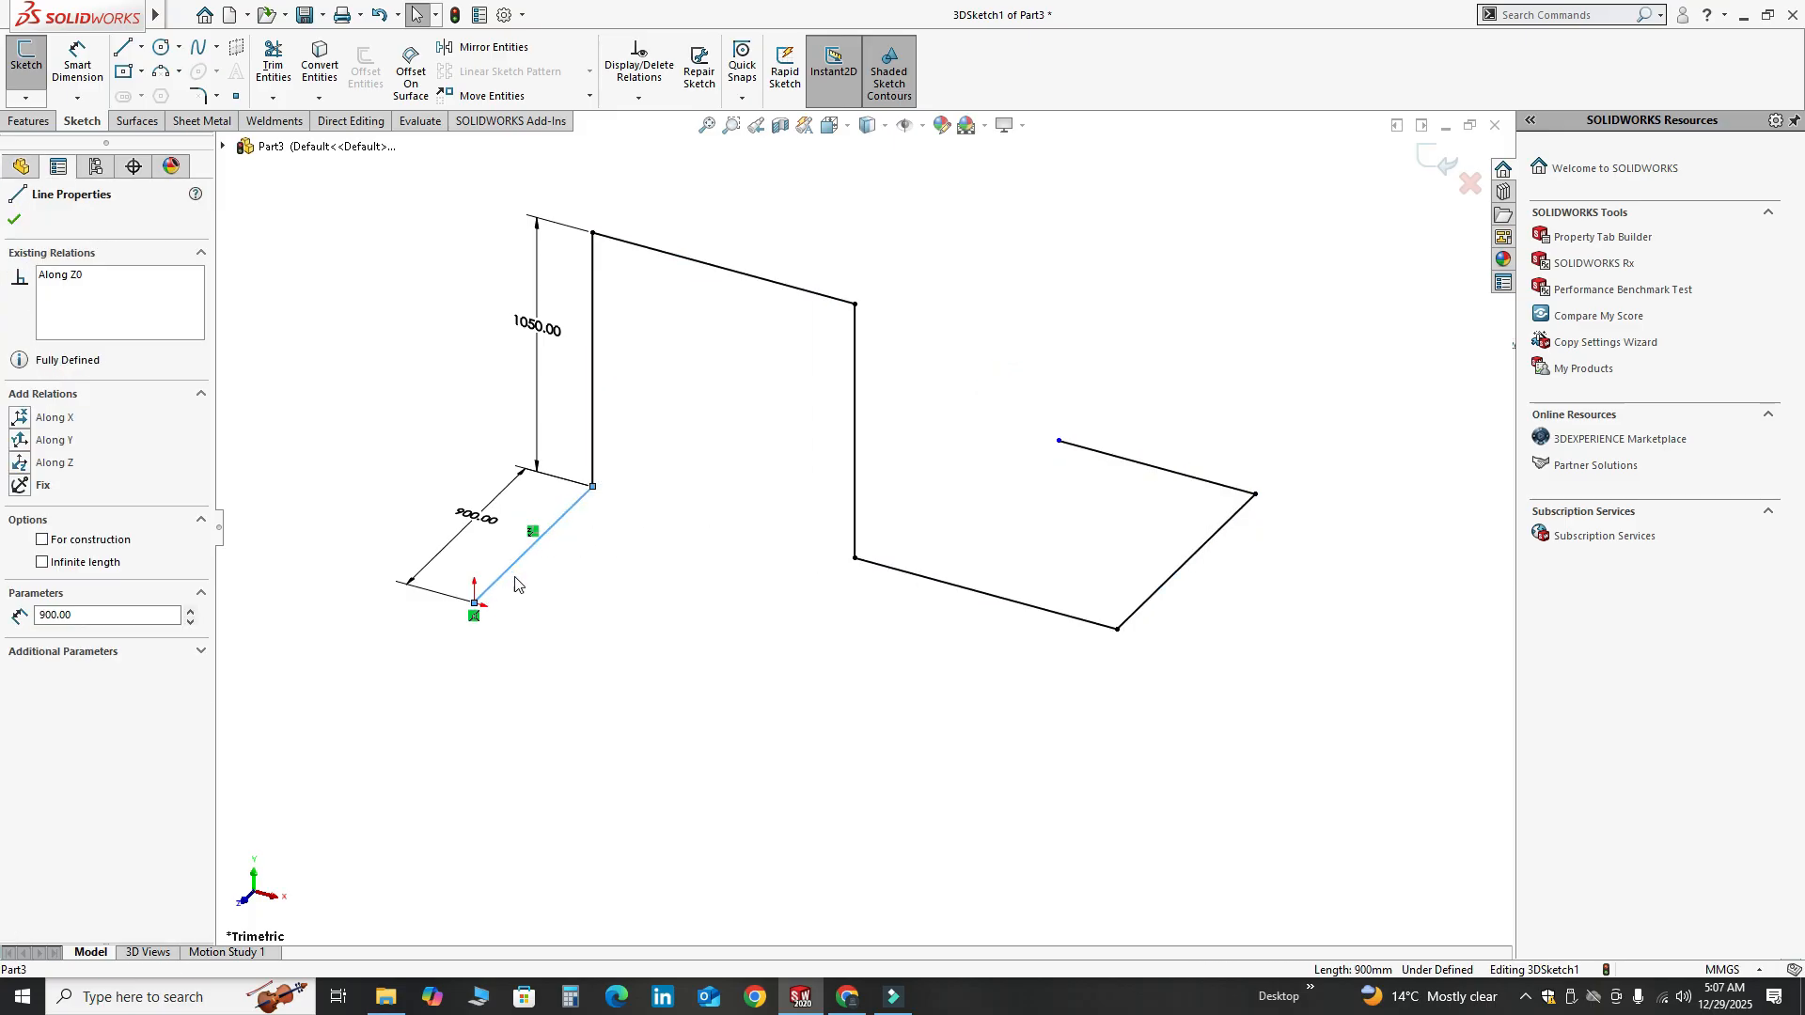
pyautogui.keyDown('ctrl'); pyautogui.click(1164, 470); pyautogui.keyUp('ctrl')
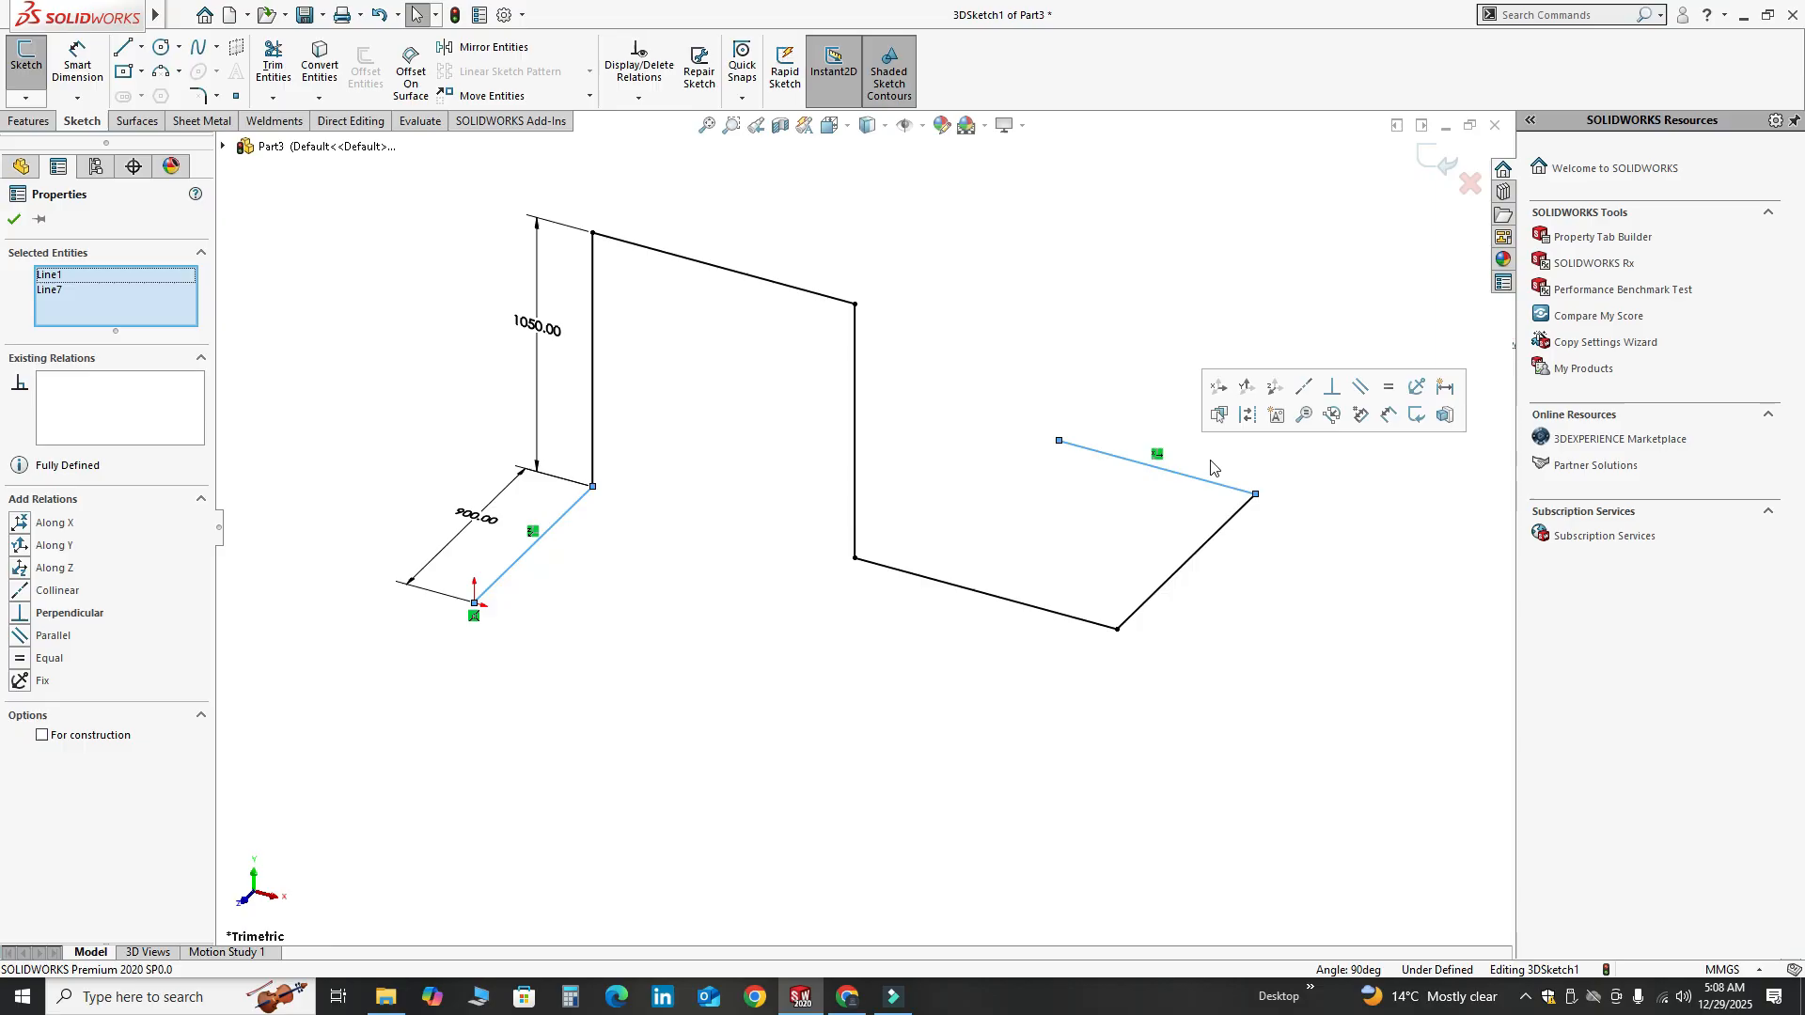
pyautogui.click(1385, 394)
pyautogui.click(1132, 282)
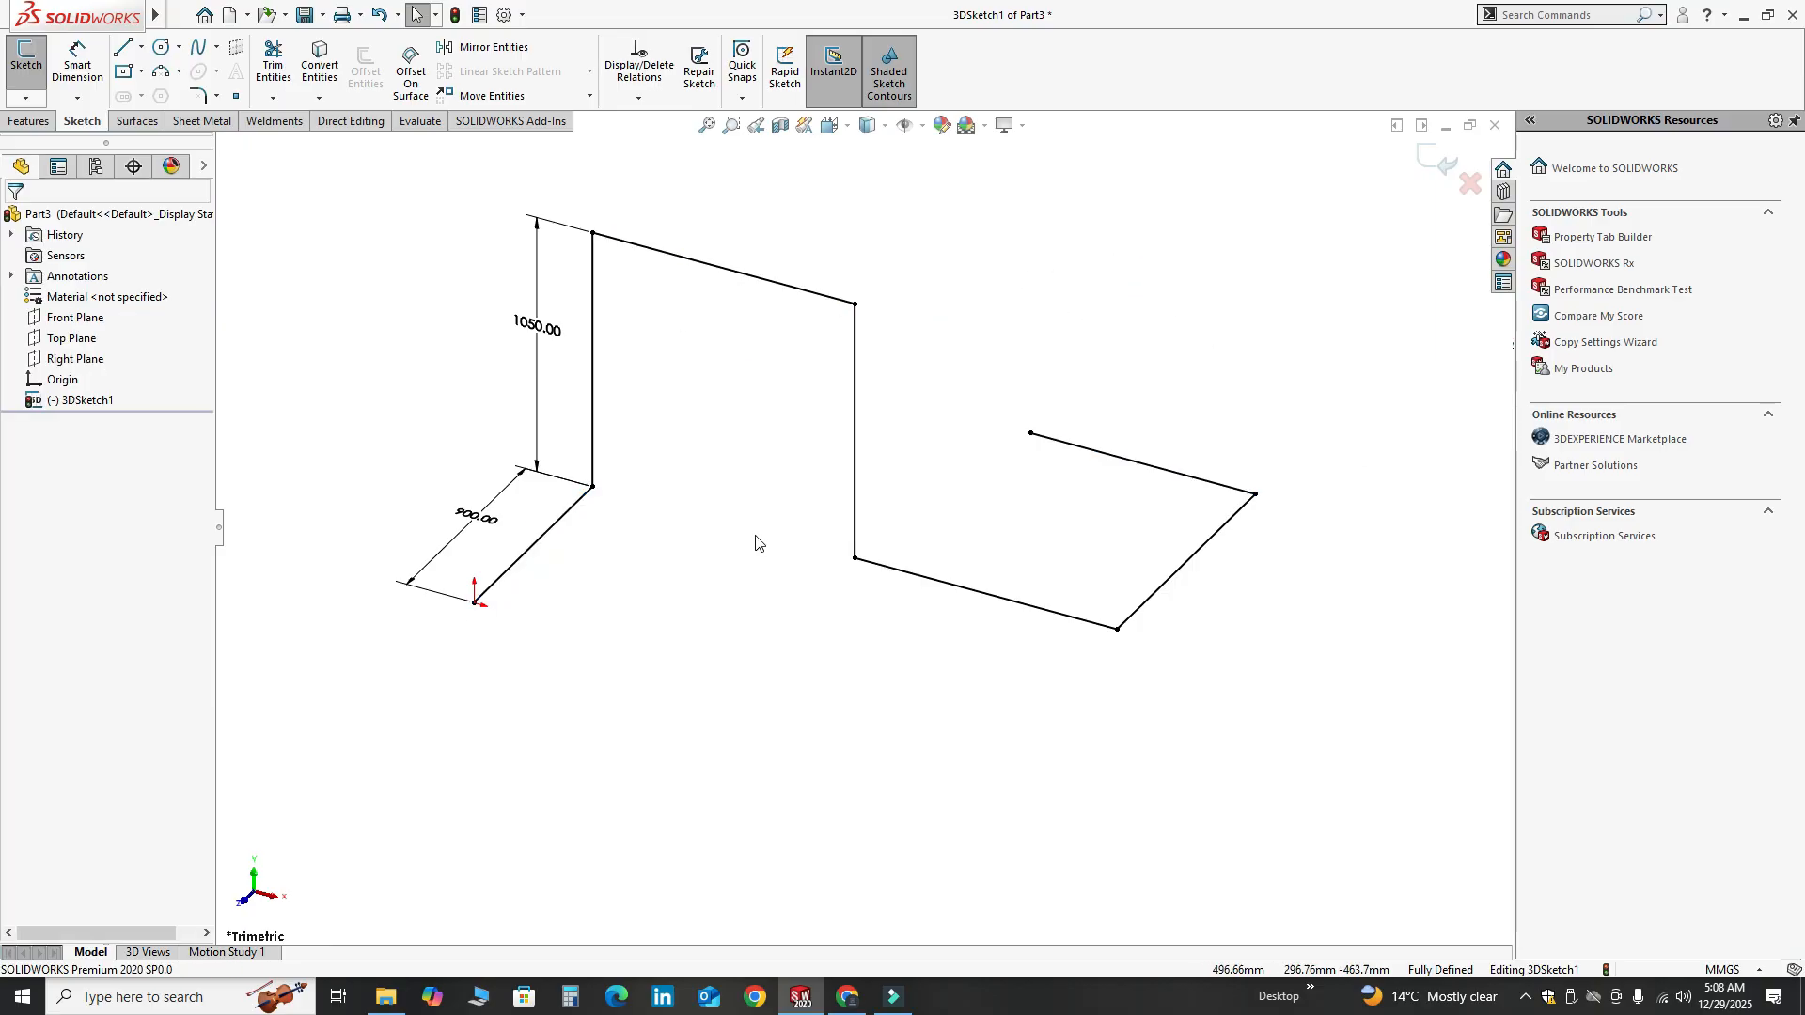
pyautogui.click(1053, 308)
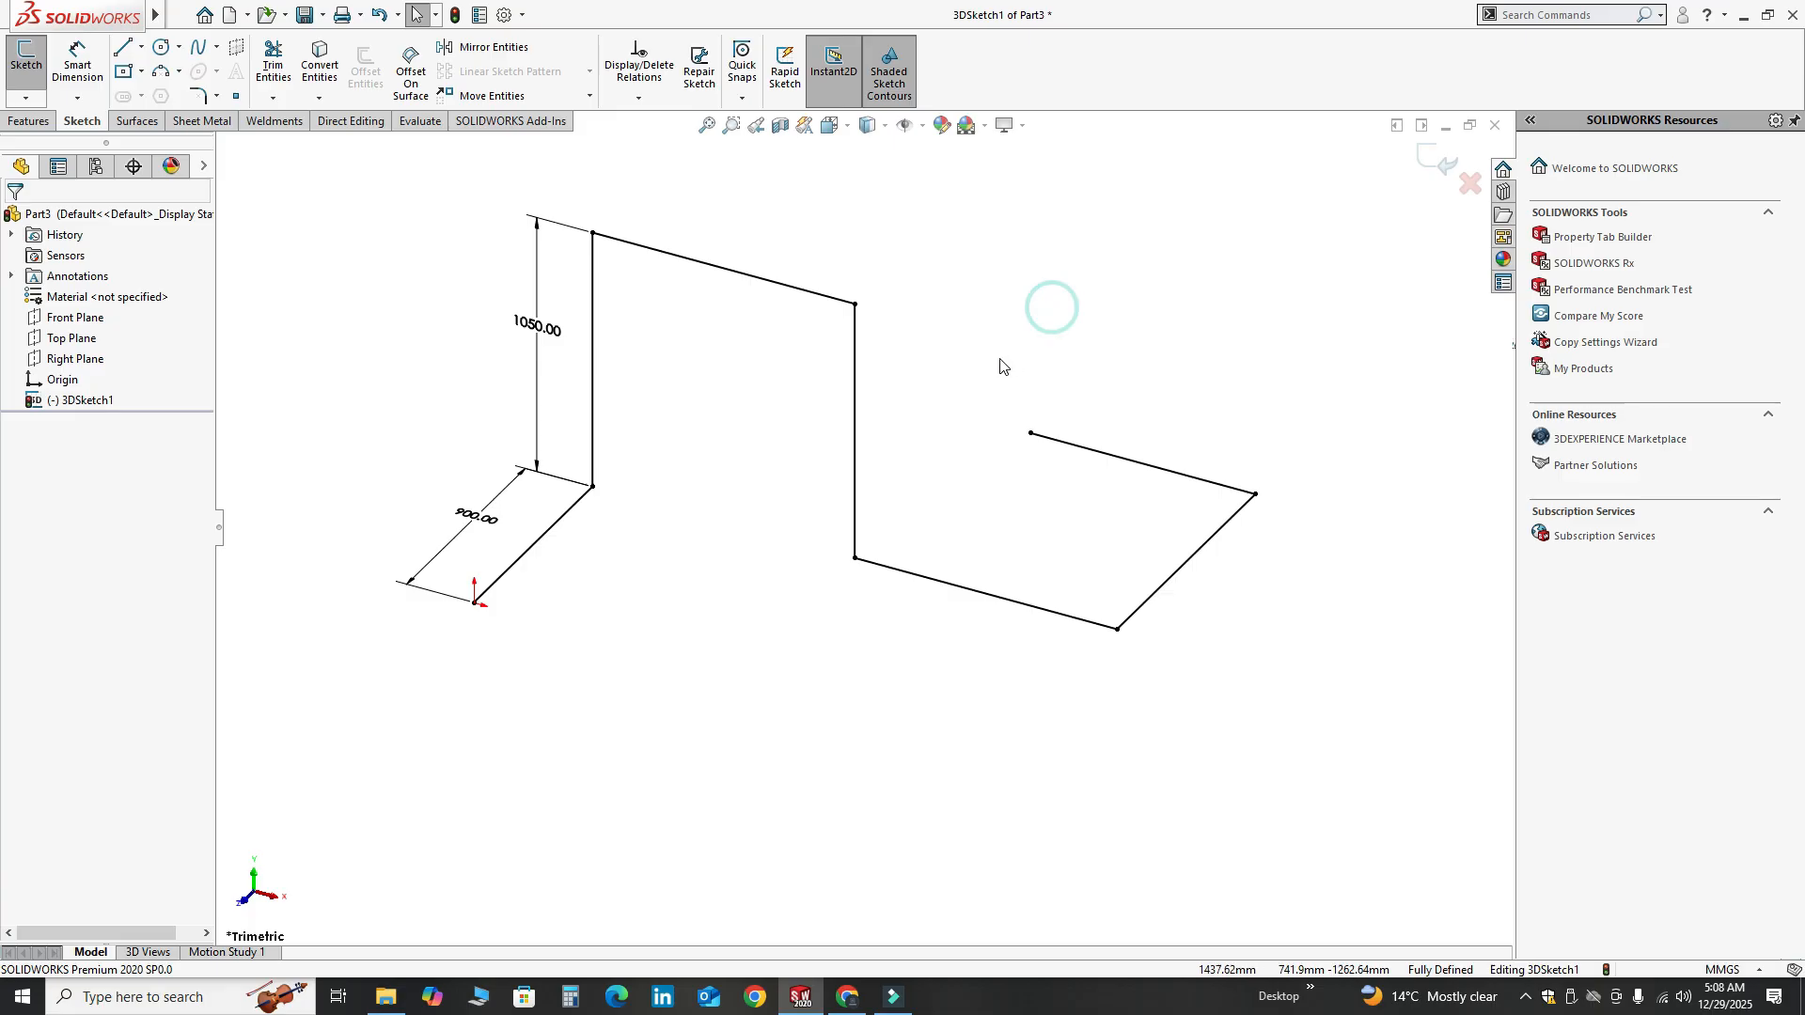
# Select all six corners of the path for a sketch fillet, allowing the equal-length relations to be deleted
pyautogui.scroll(1, 1005, 366)
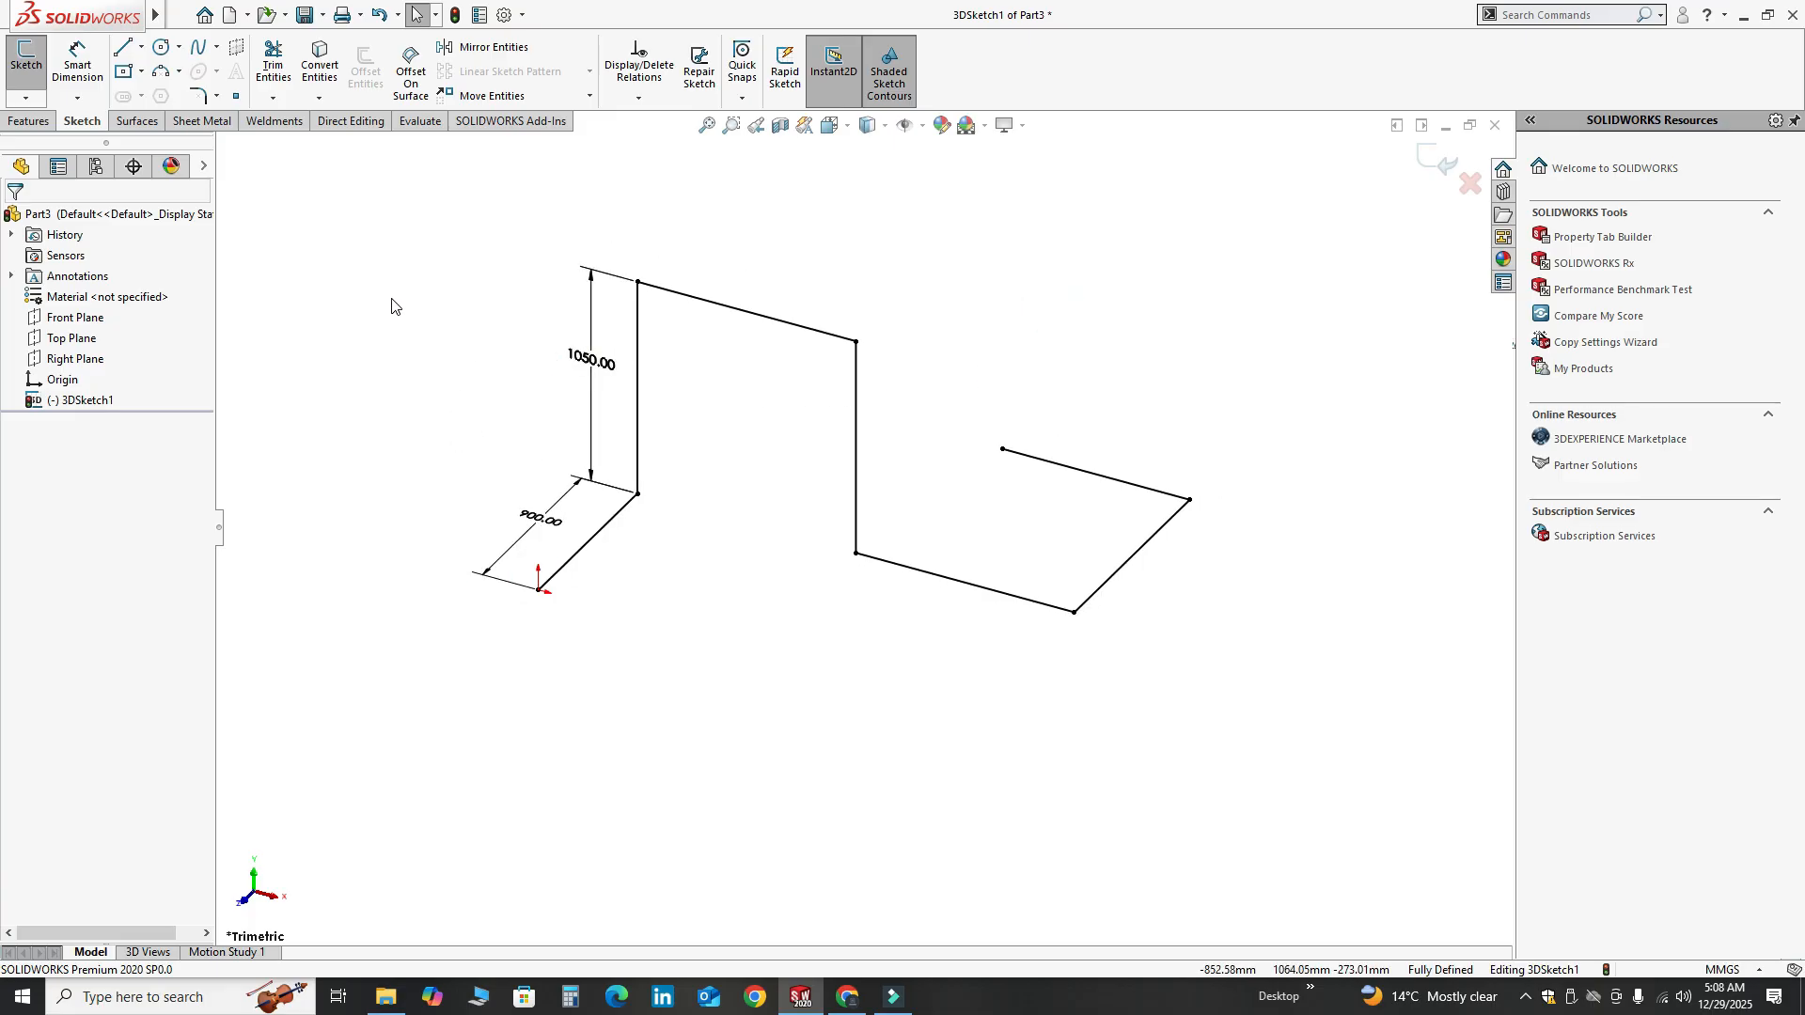
pyautogui.click(217, 97)
pyautogui.click(243, 116)
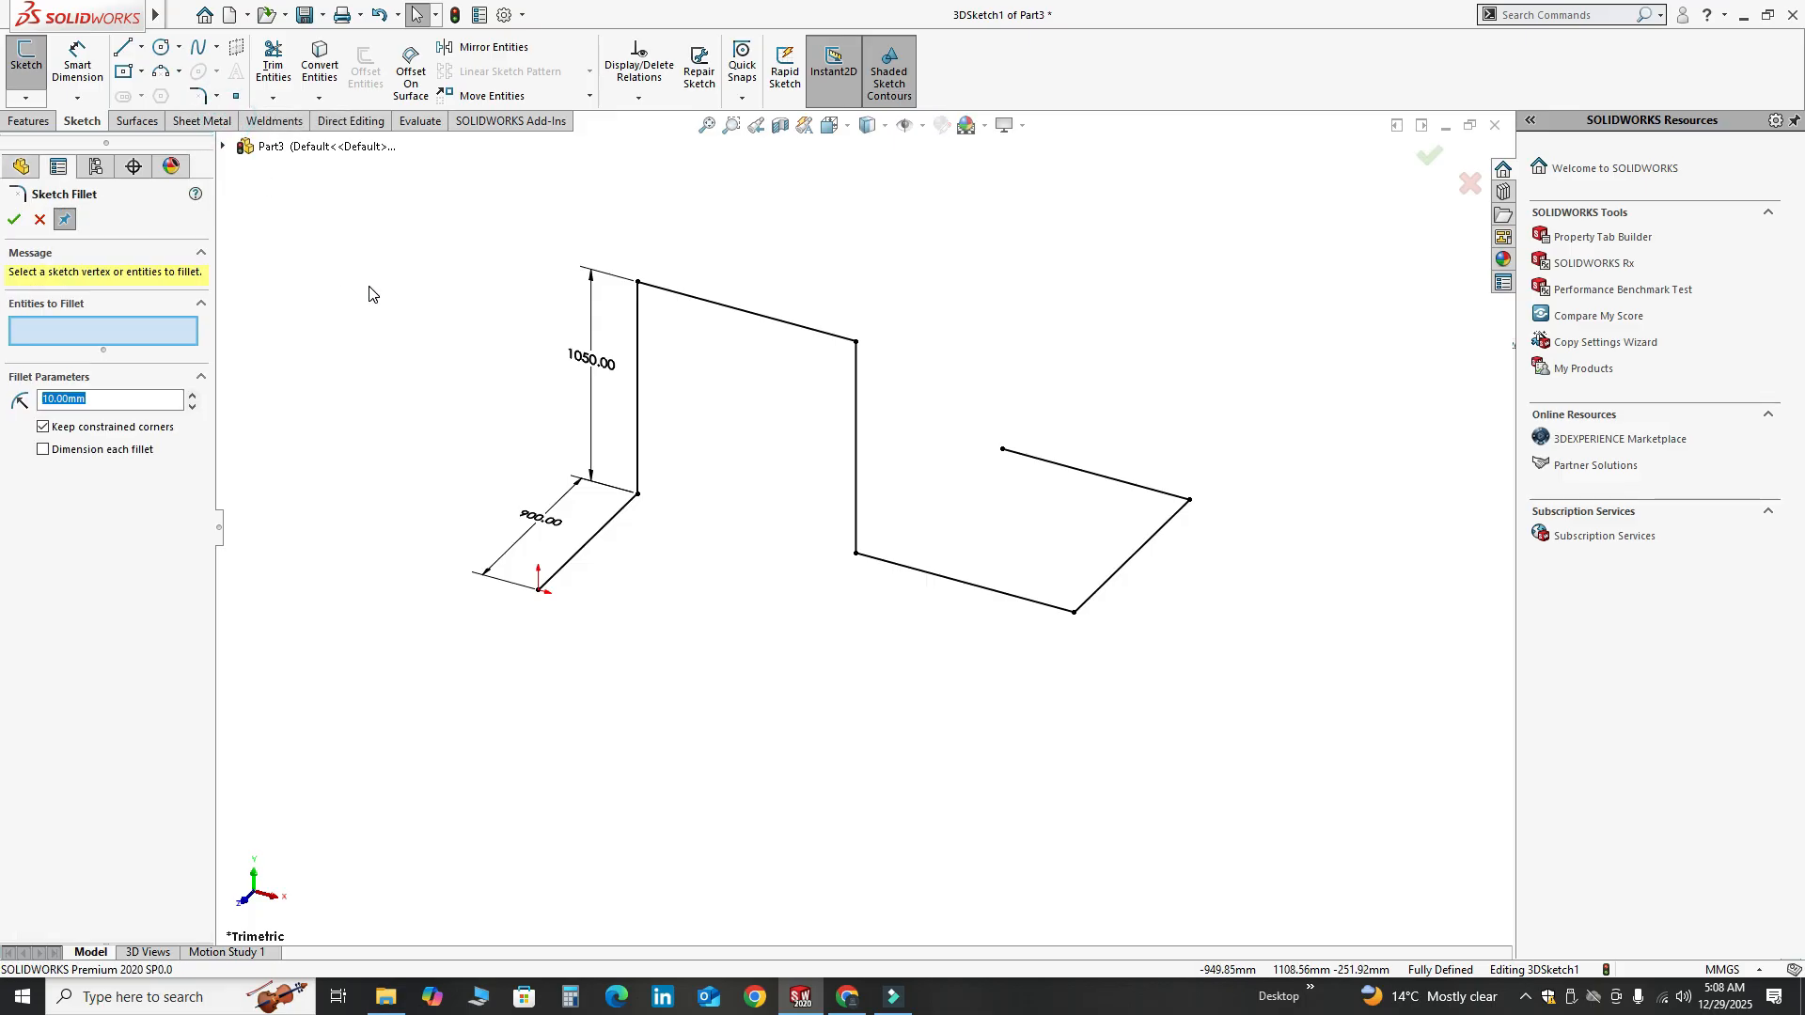
pyautogui.scroll(1, 415, 355)
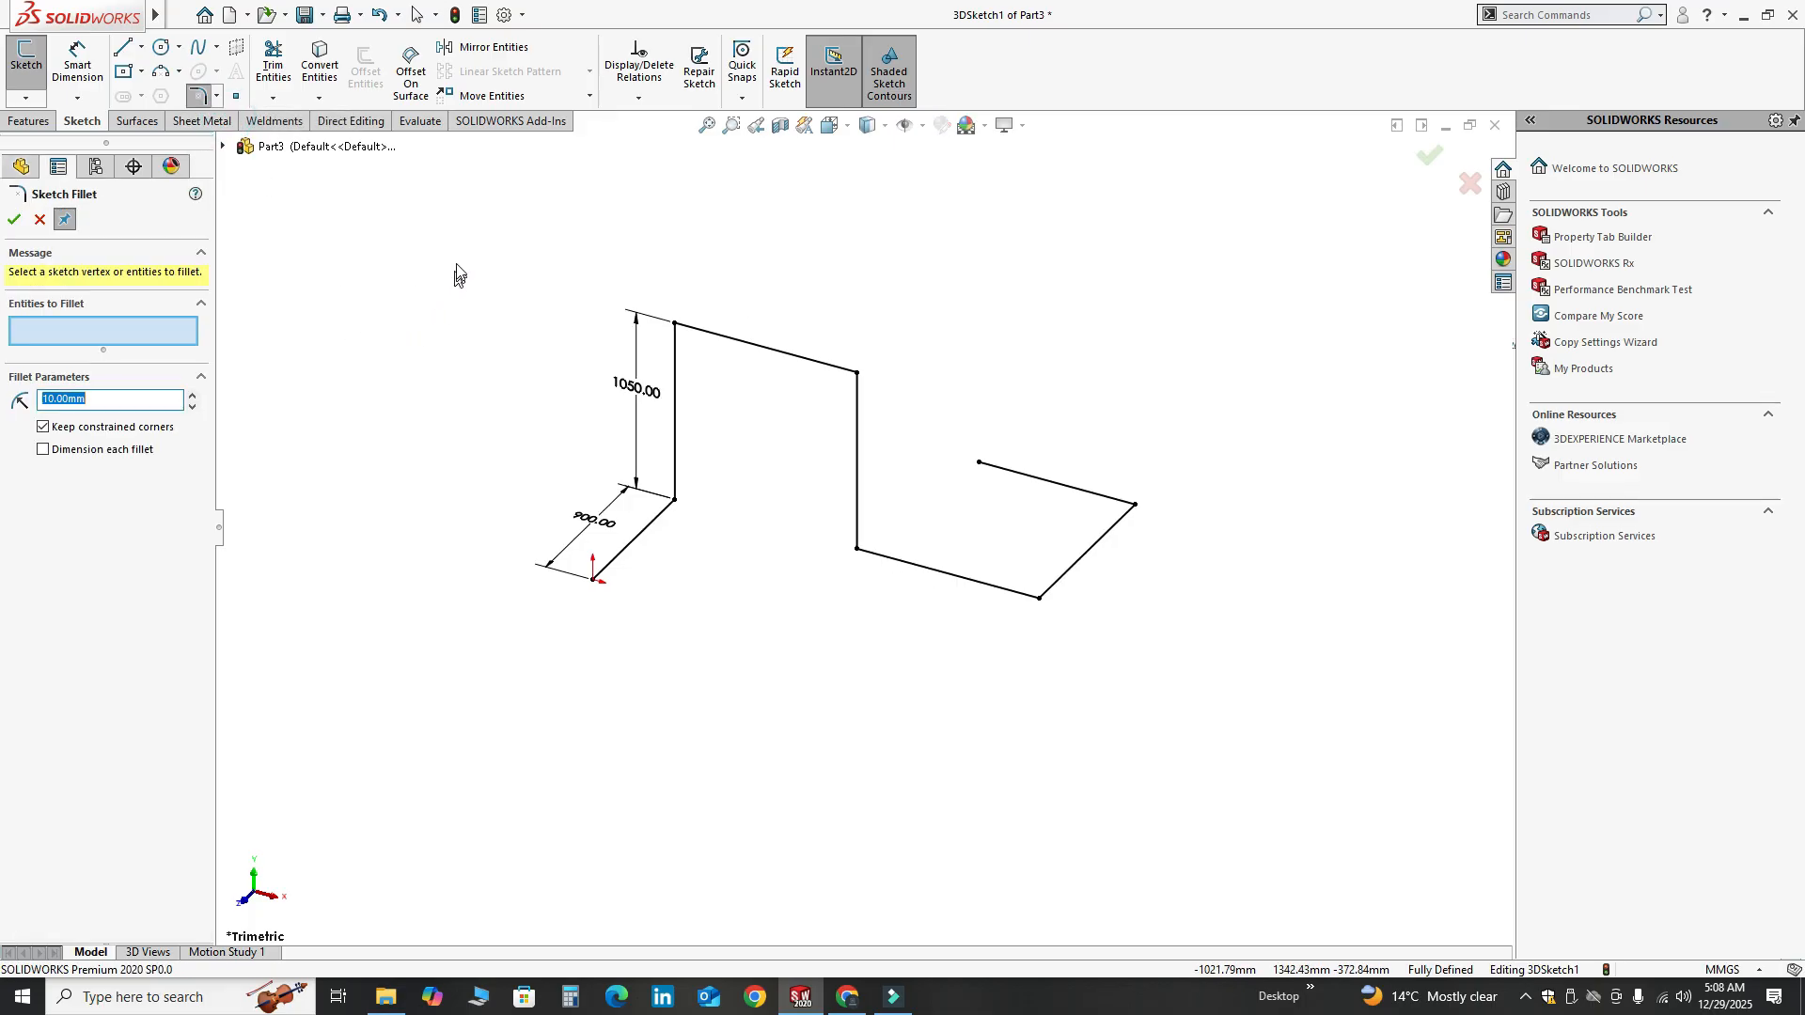
pyautogui.moveTo(424, 221)
pyautogui.mouseDown()
pyautogui.moveTo(938, 574)
pyautogui.moveTo(1302, 789)
pyautogui.mouseUp()
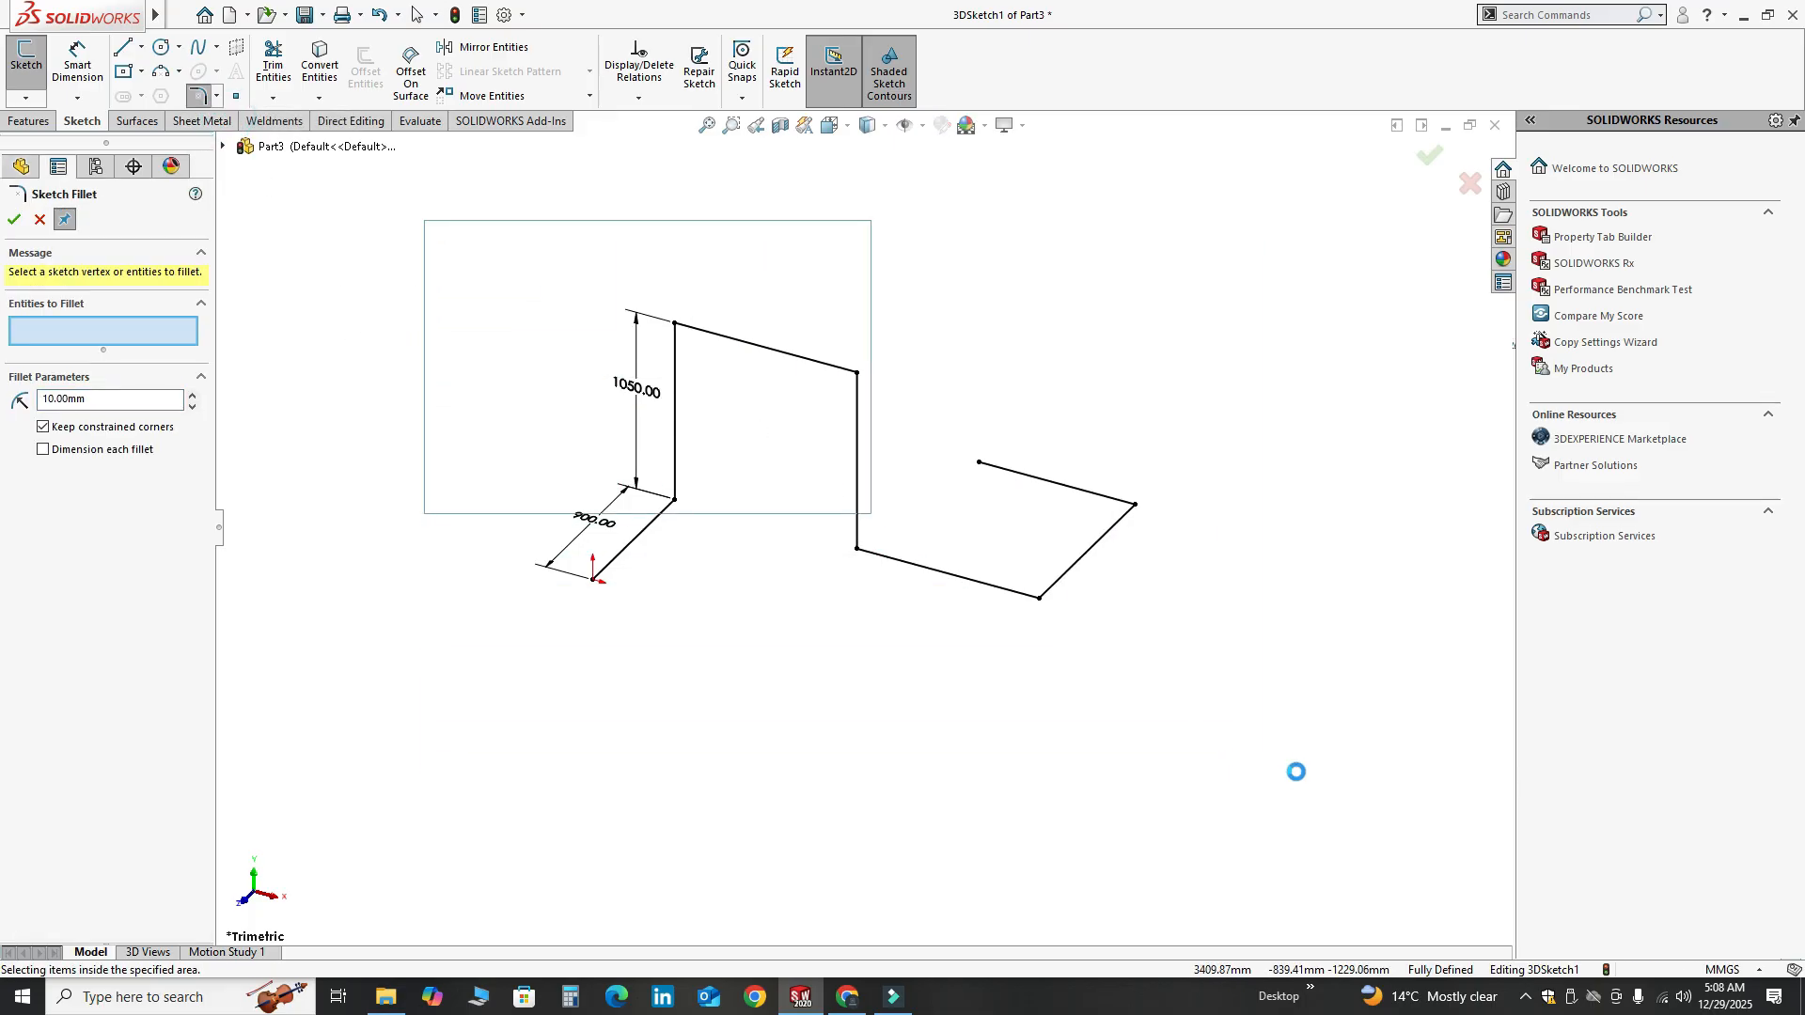
pyautogui.click(940, 514)
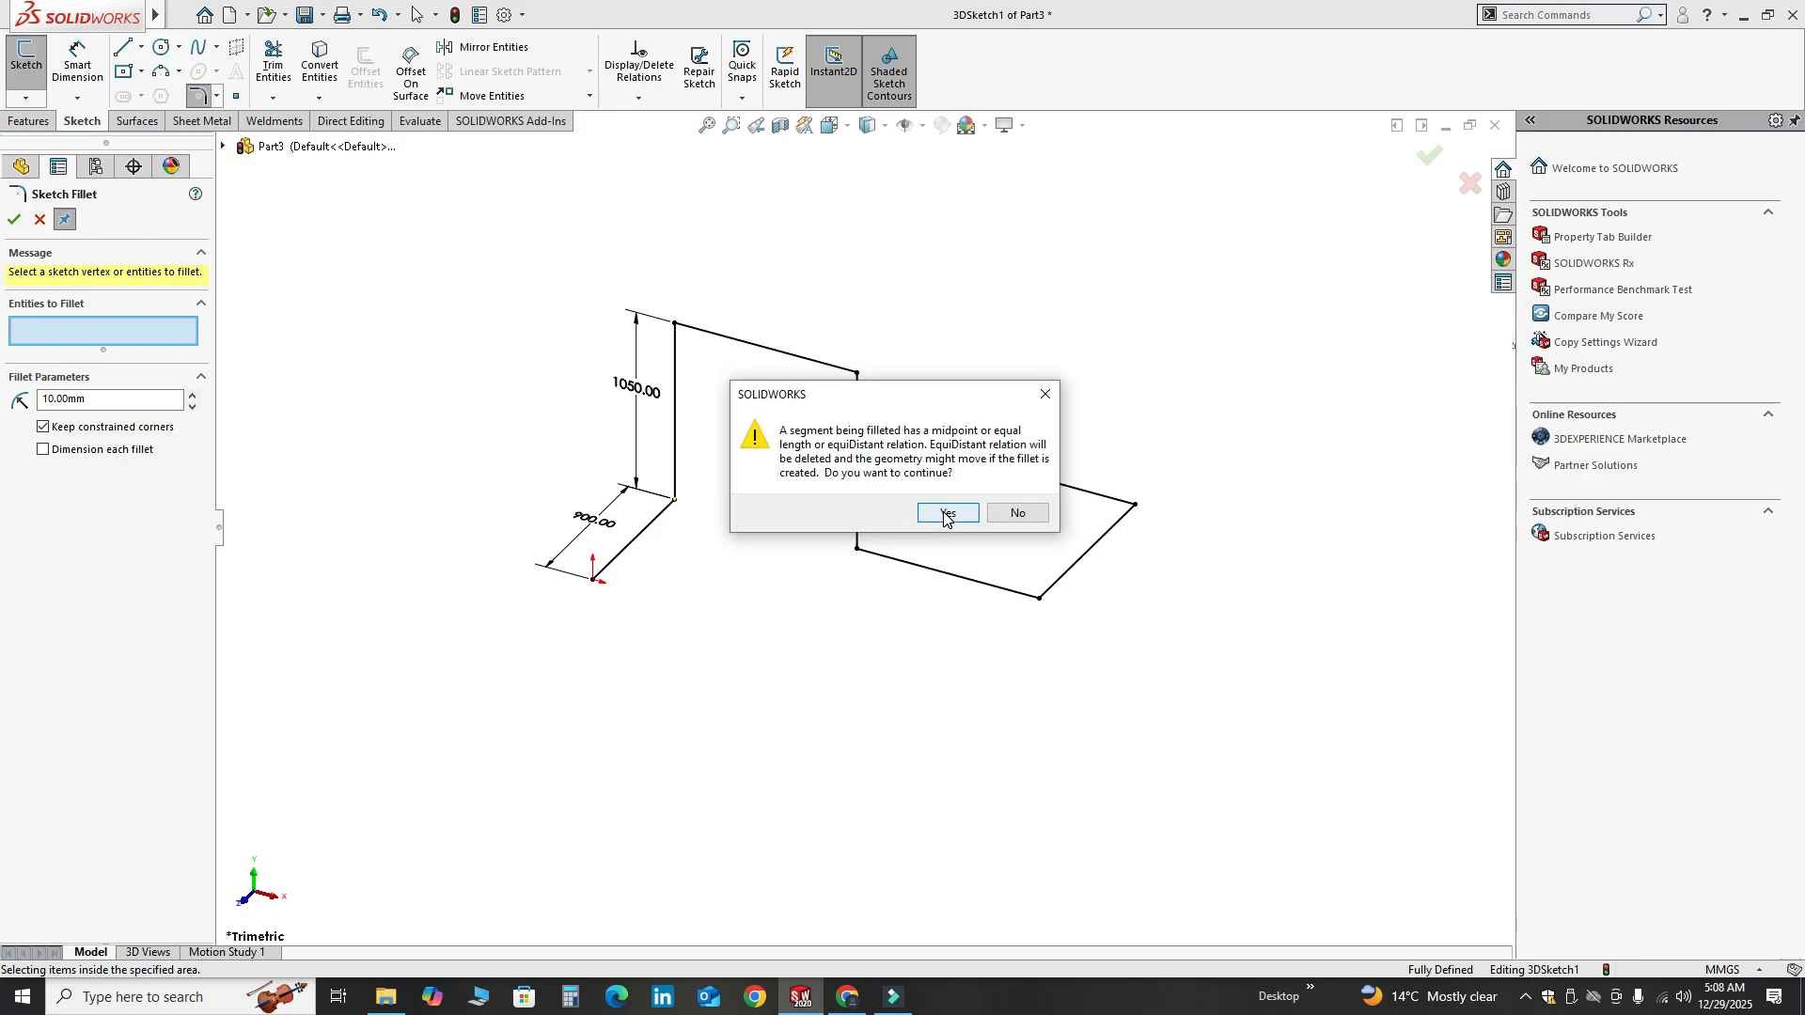
pyautogui.click(944, 514)
pyautogui.click(944, 514)
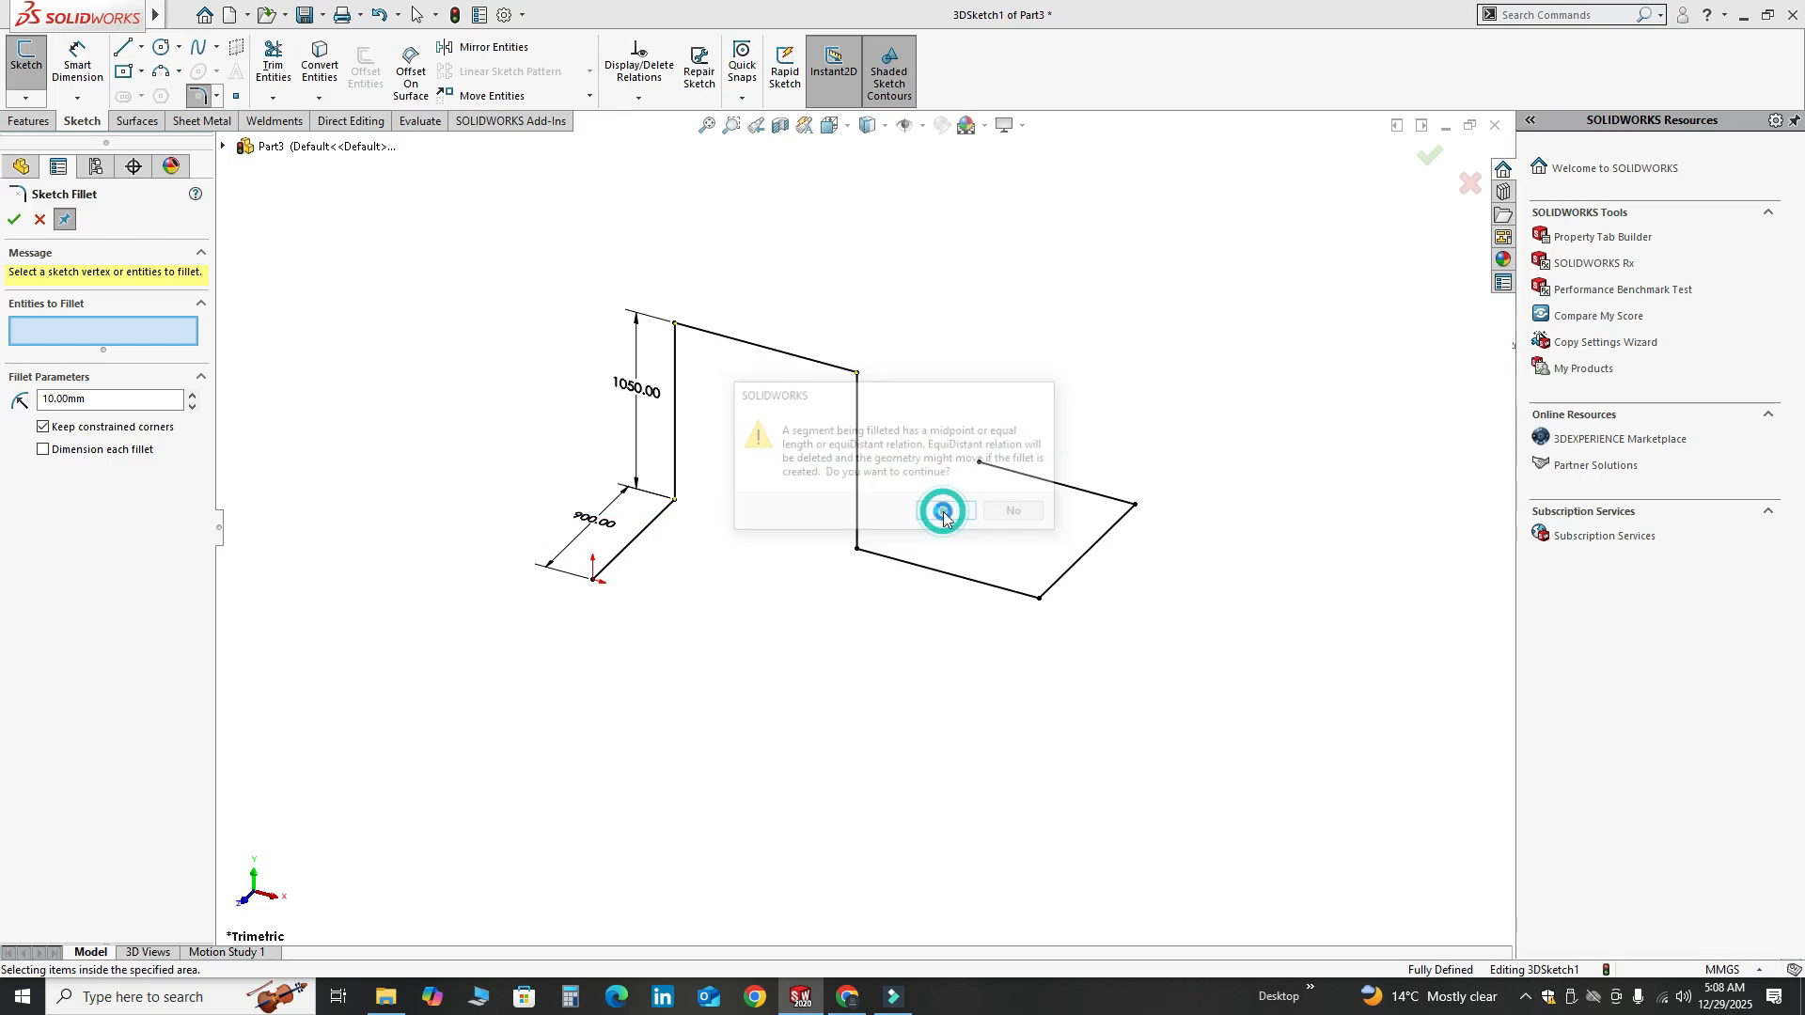
pyautogui.click(944, 514)
pyautogui.click(944, 515)
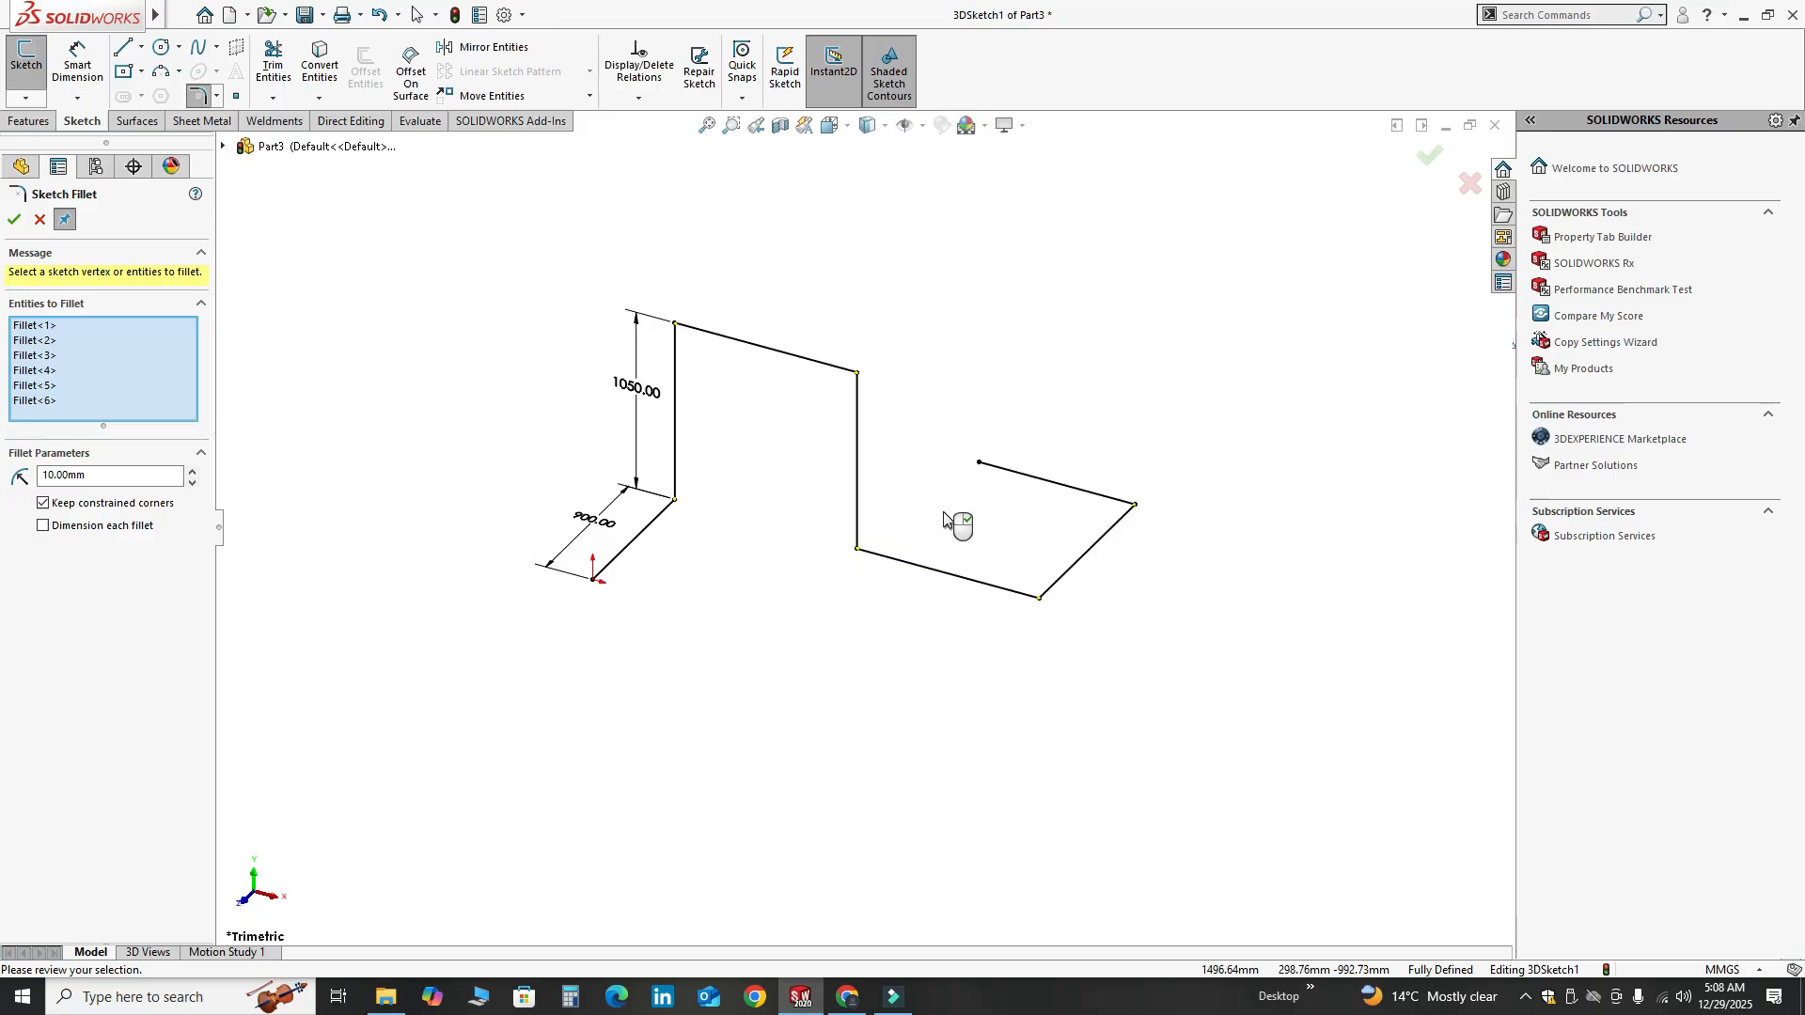
# Apply the corner fillets with a 150 mm radius and exit the 3D sketch
pyautogui.doubleClick(141, 480)
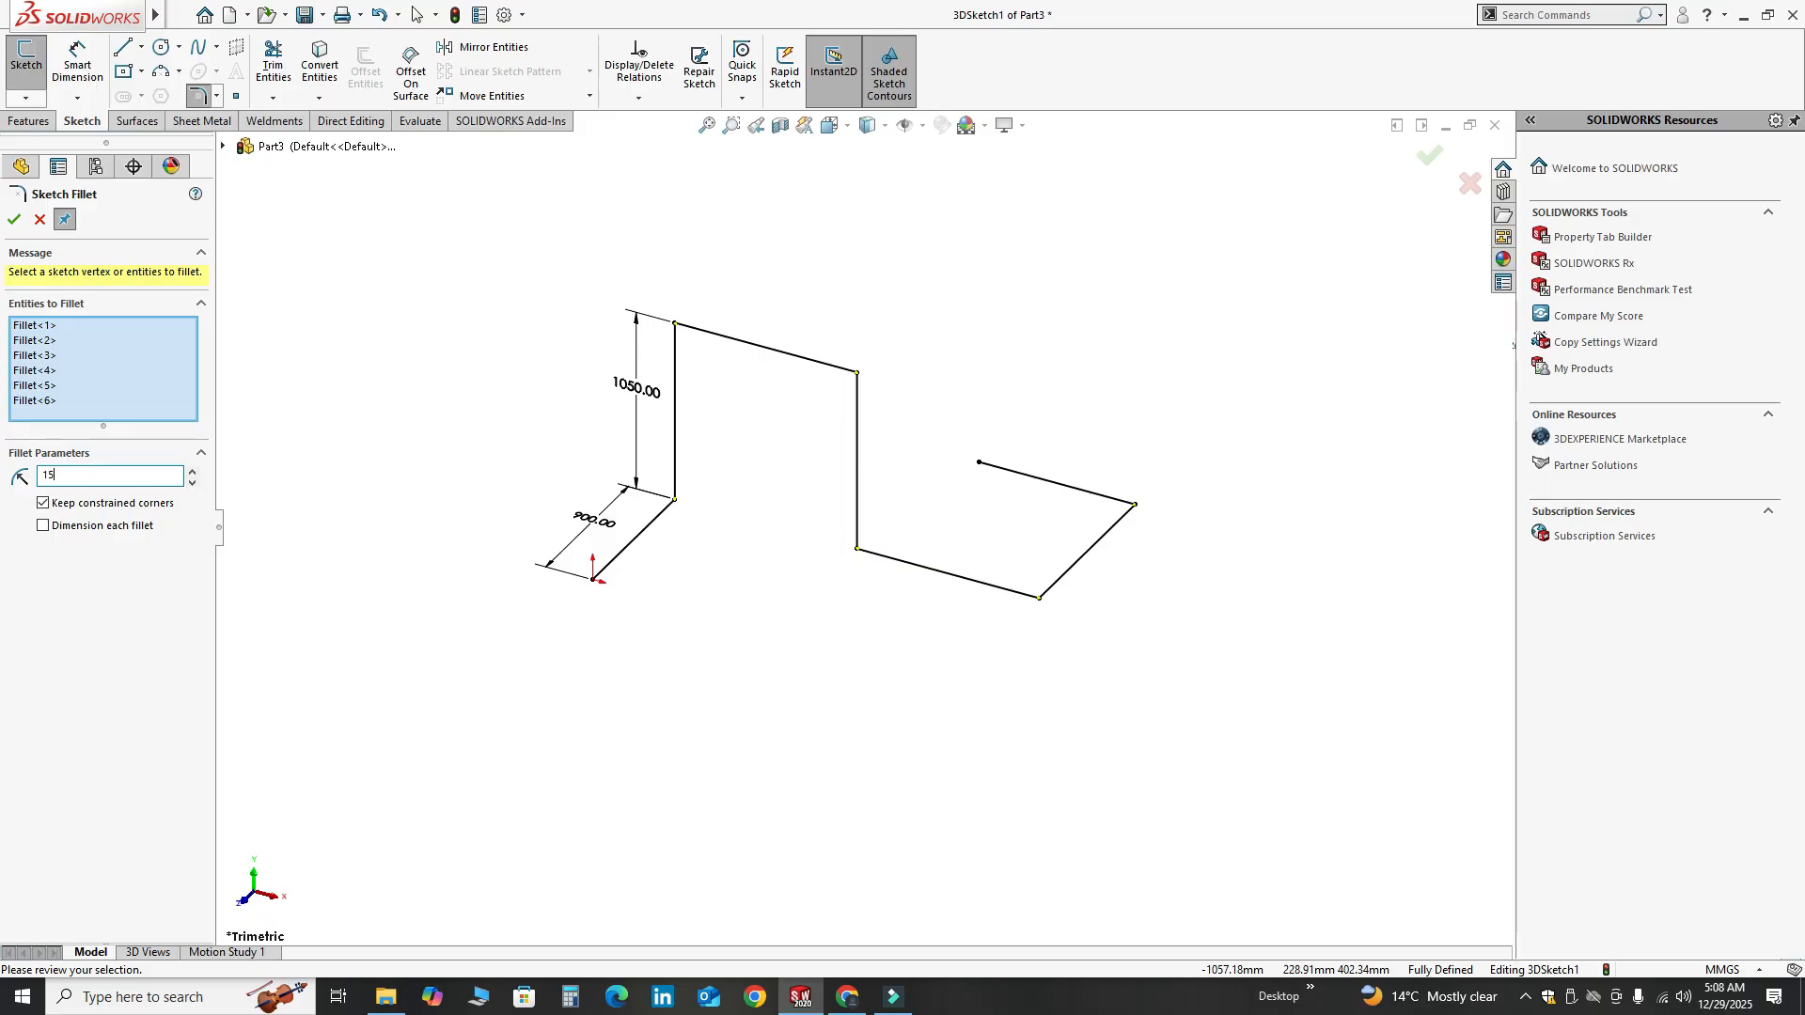
pyautogui.press('Return')
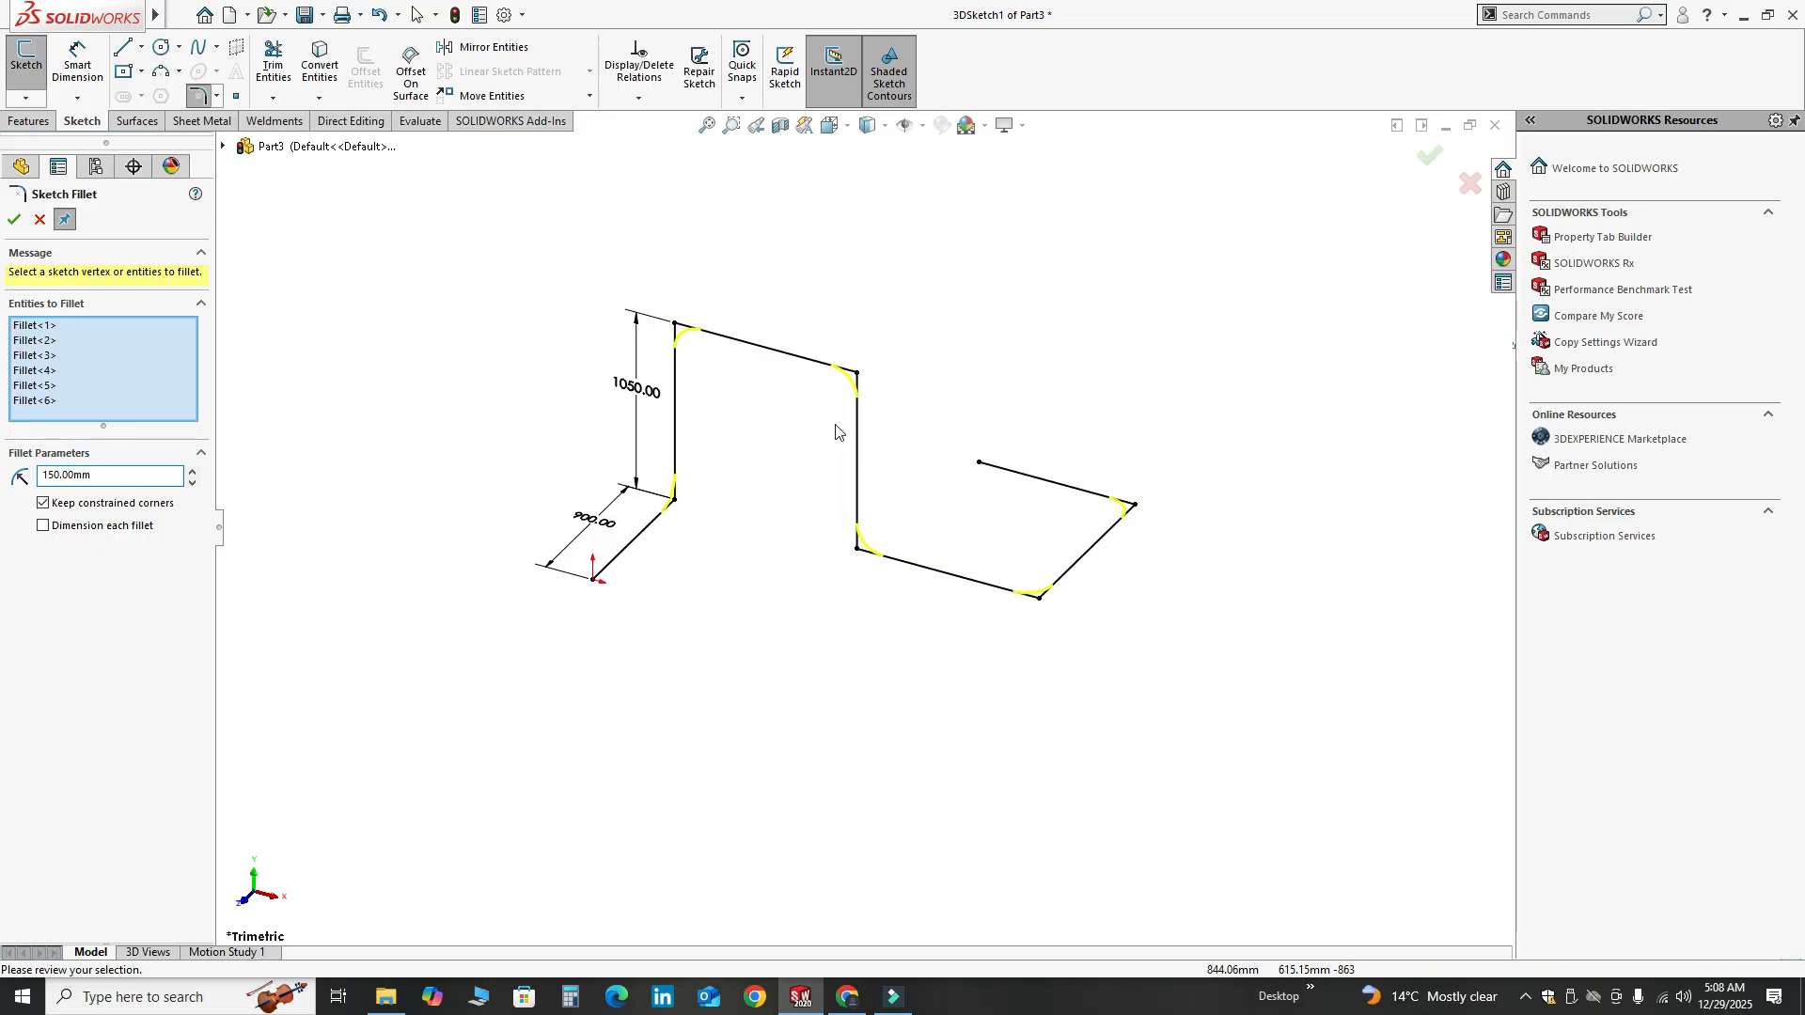
pyautogui.scroll(-1, 954, 504)
pyautogui.scroll(-1, 894, 383)
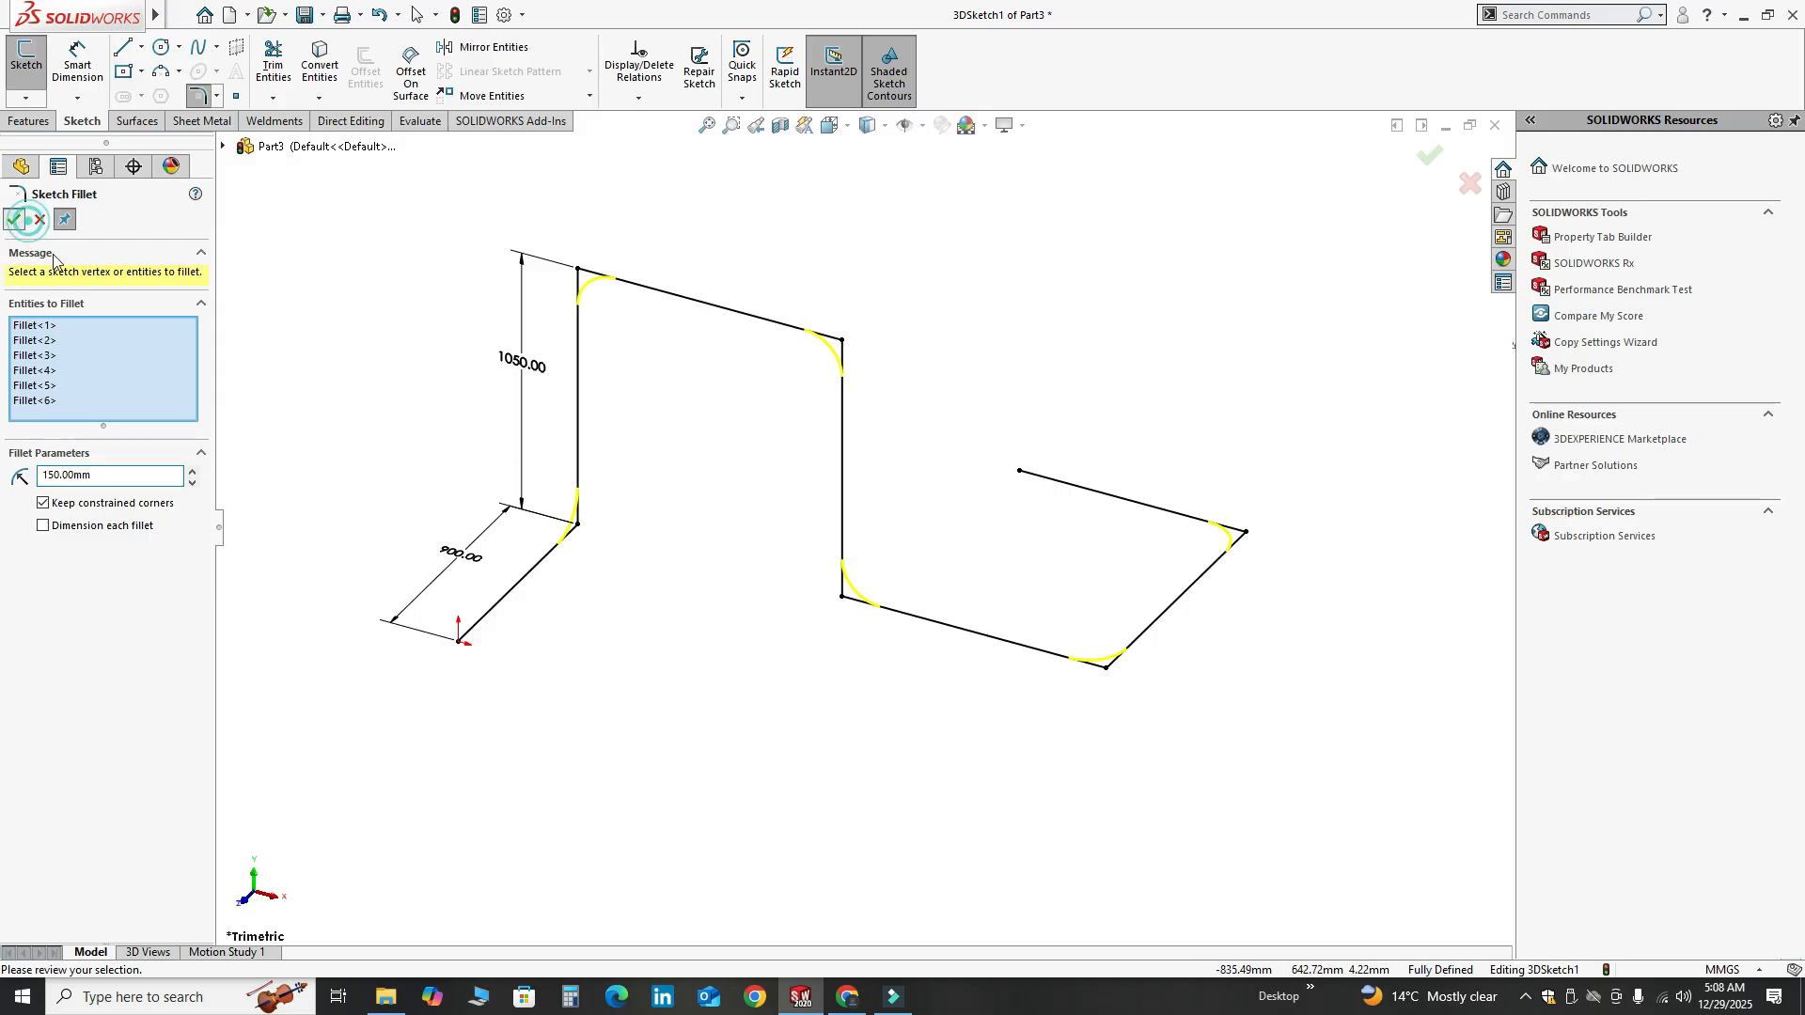
pyautogui.click(14, 221)
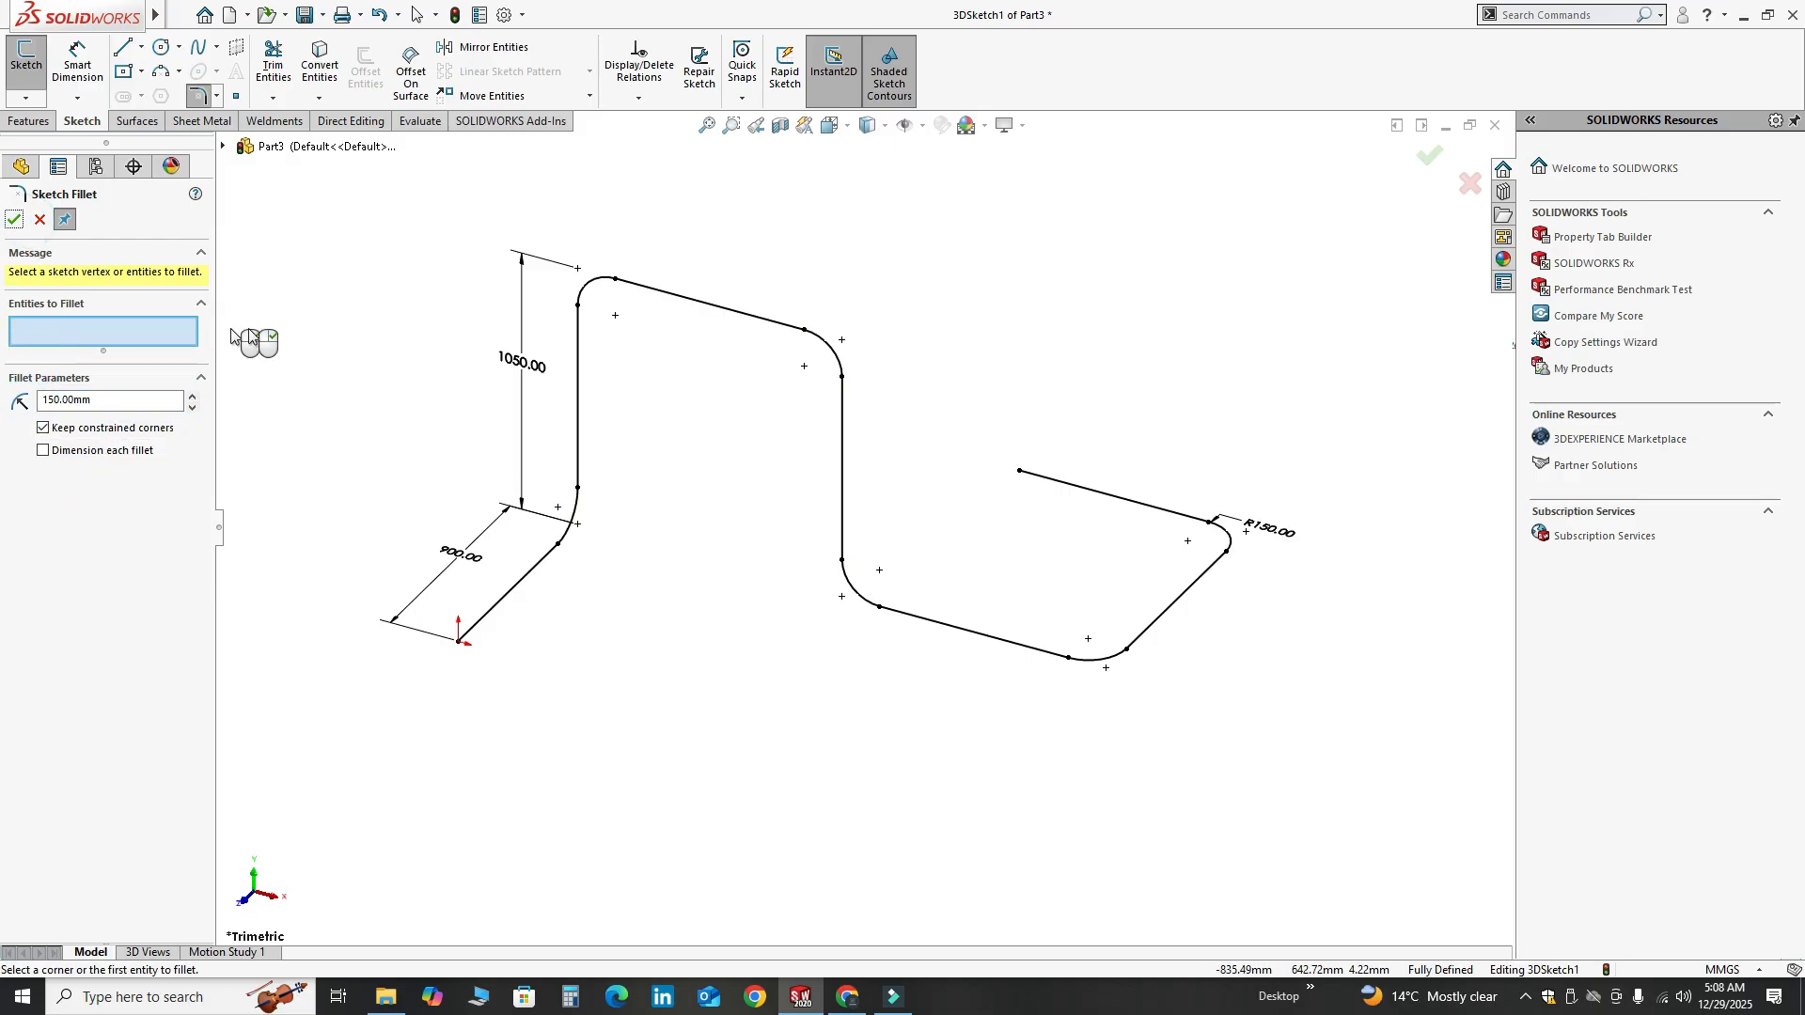
pyautogui.click(39, 221)
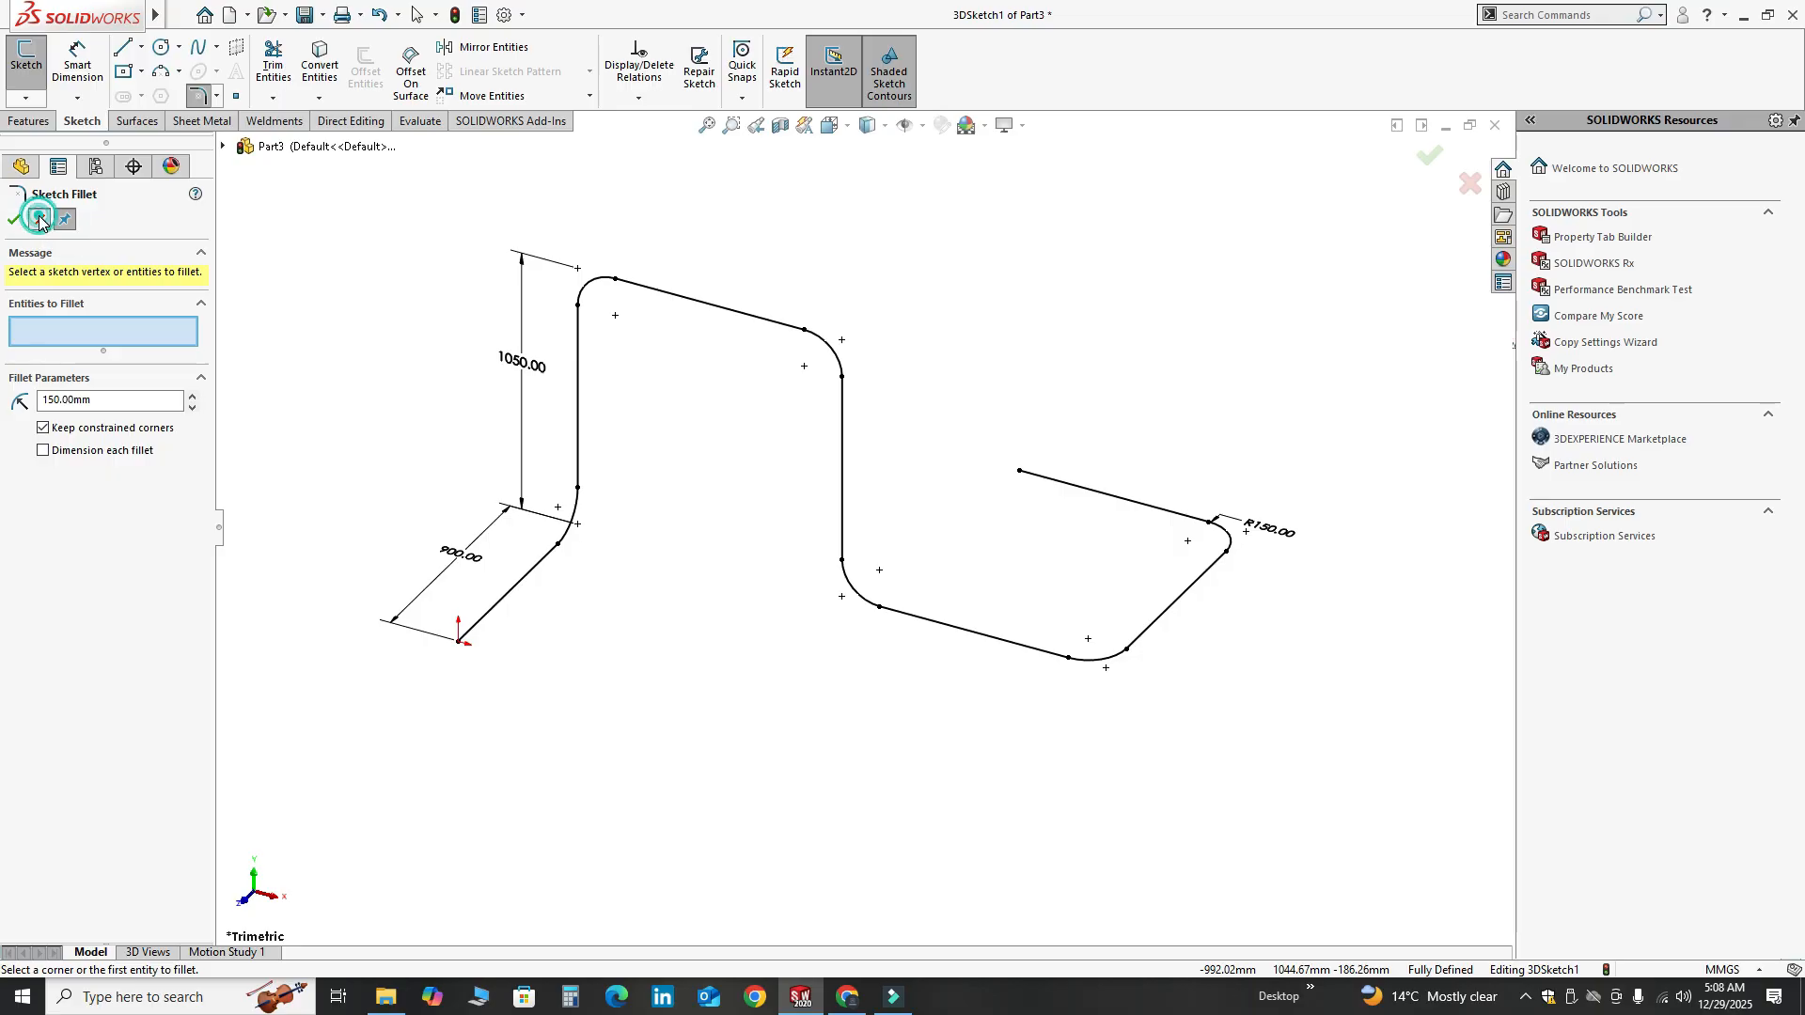
pyautogui.scroll(2, 780, 414)
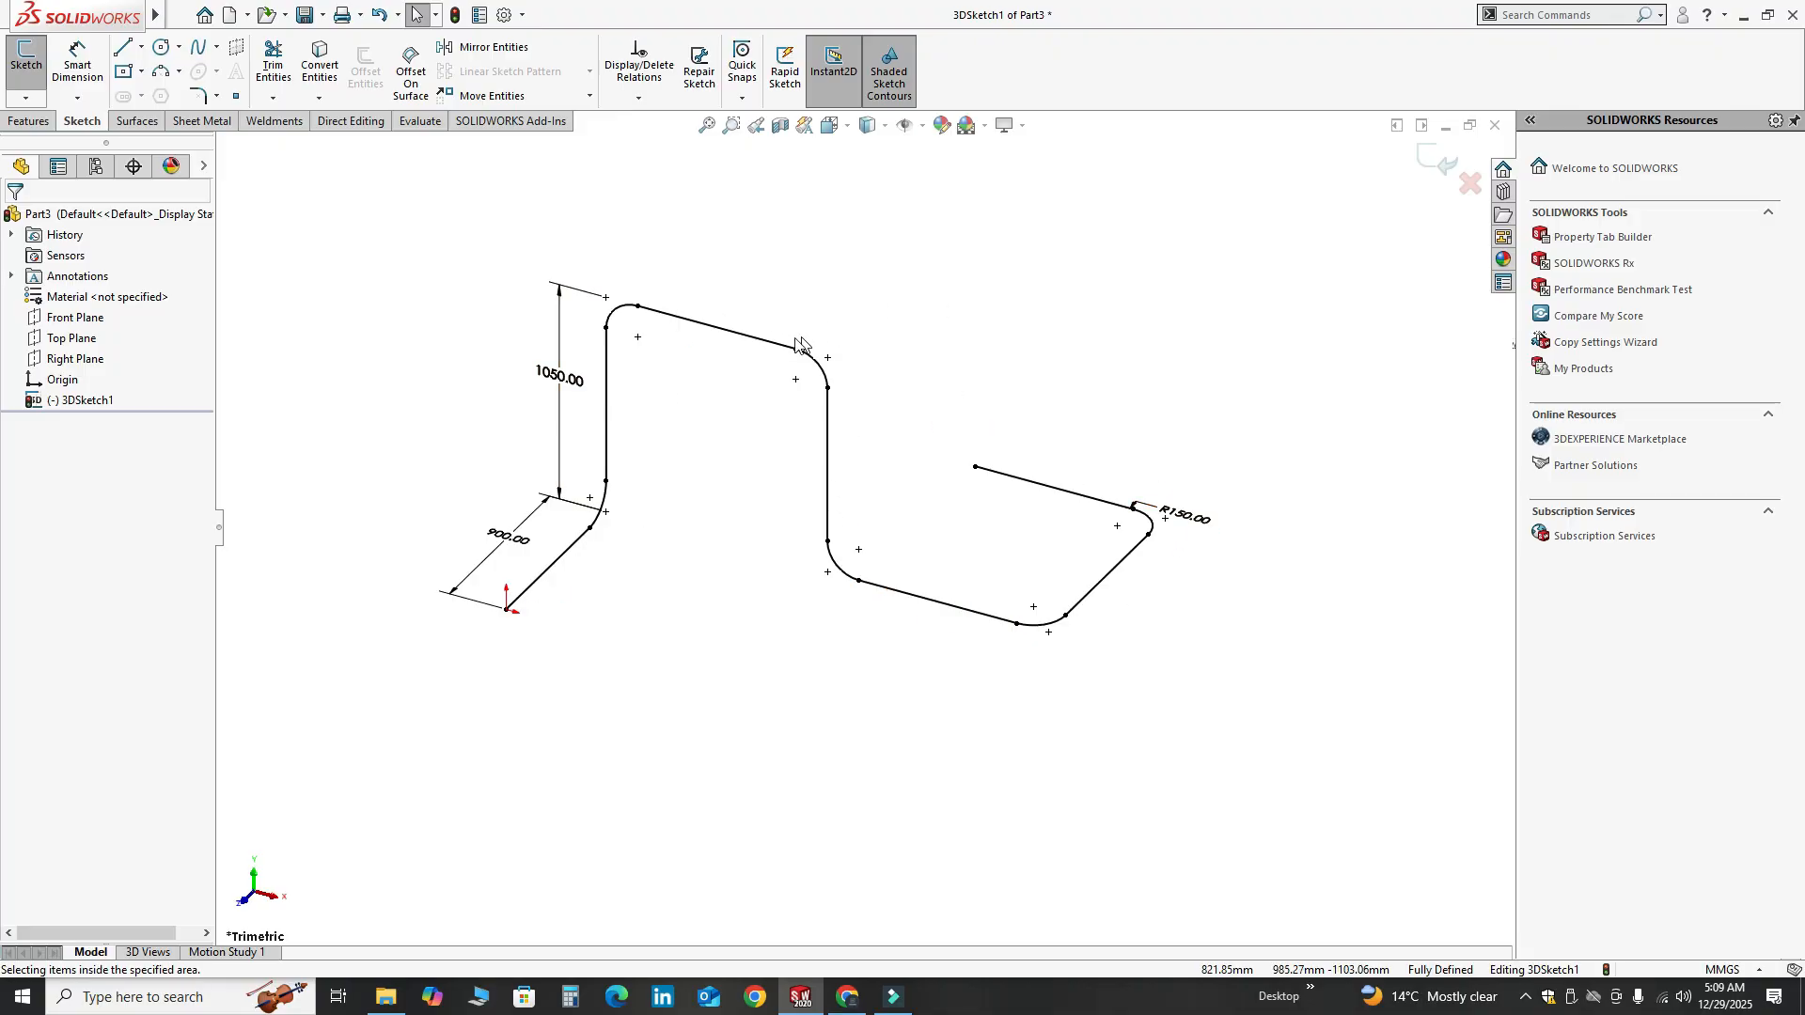
pyautogui.click(1440, 162)
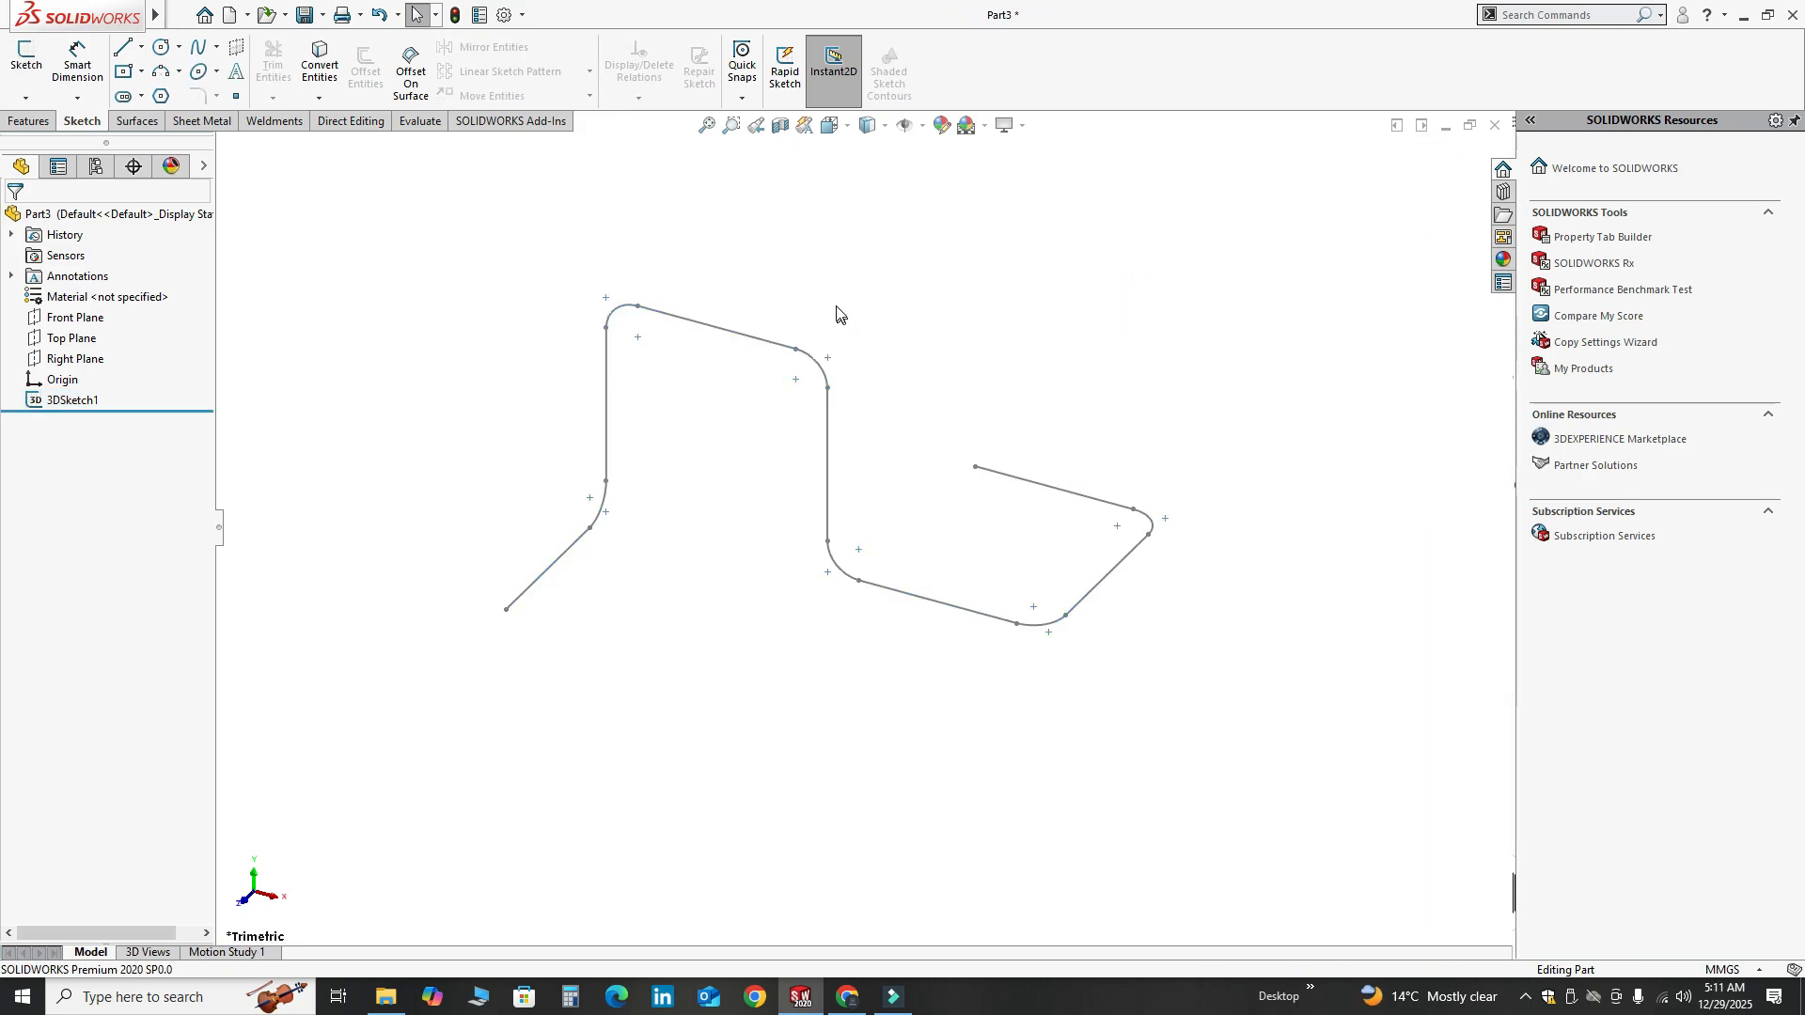
# Create a reference plane perpendicular to the path's first line and coincident with its free start point
pyautogui.click(28, 120)
pyautogui.click(751, 71)
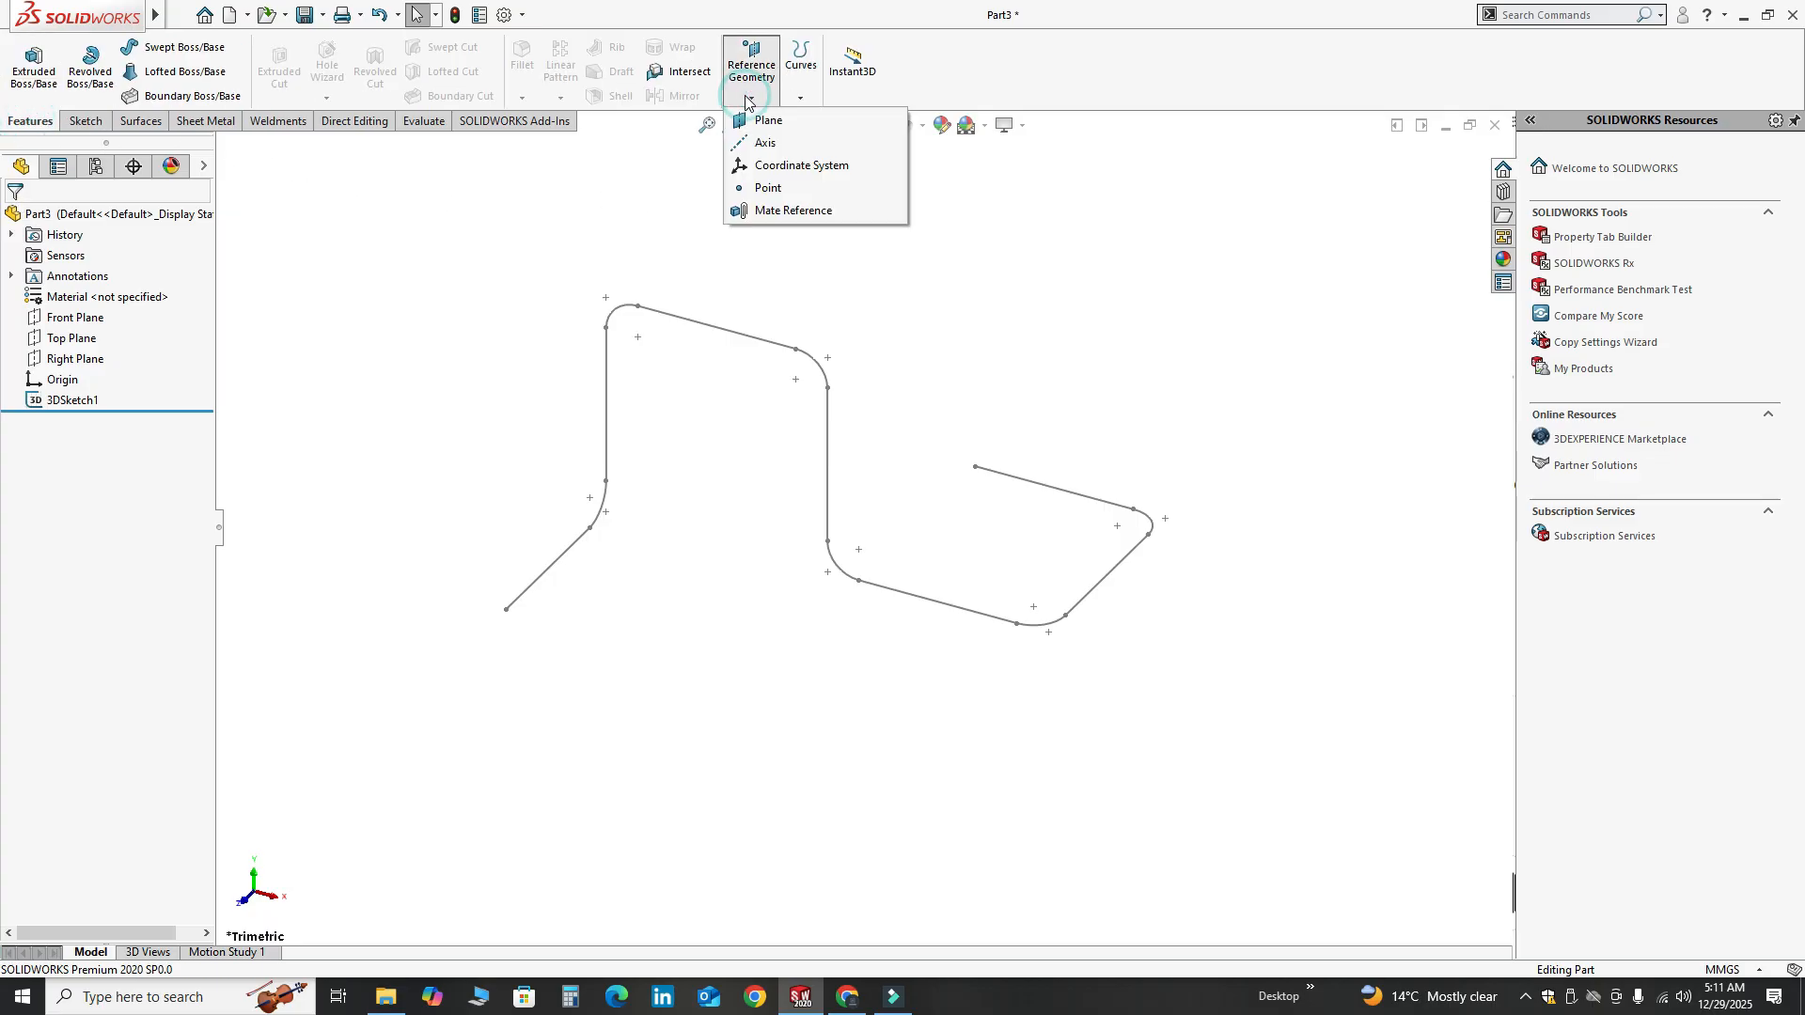
pyautogui.click(766, 121)
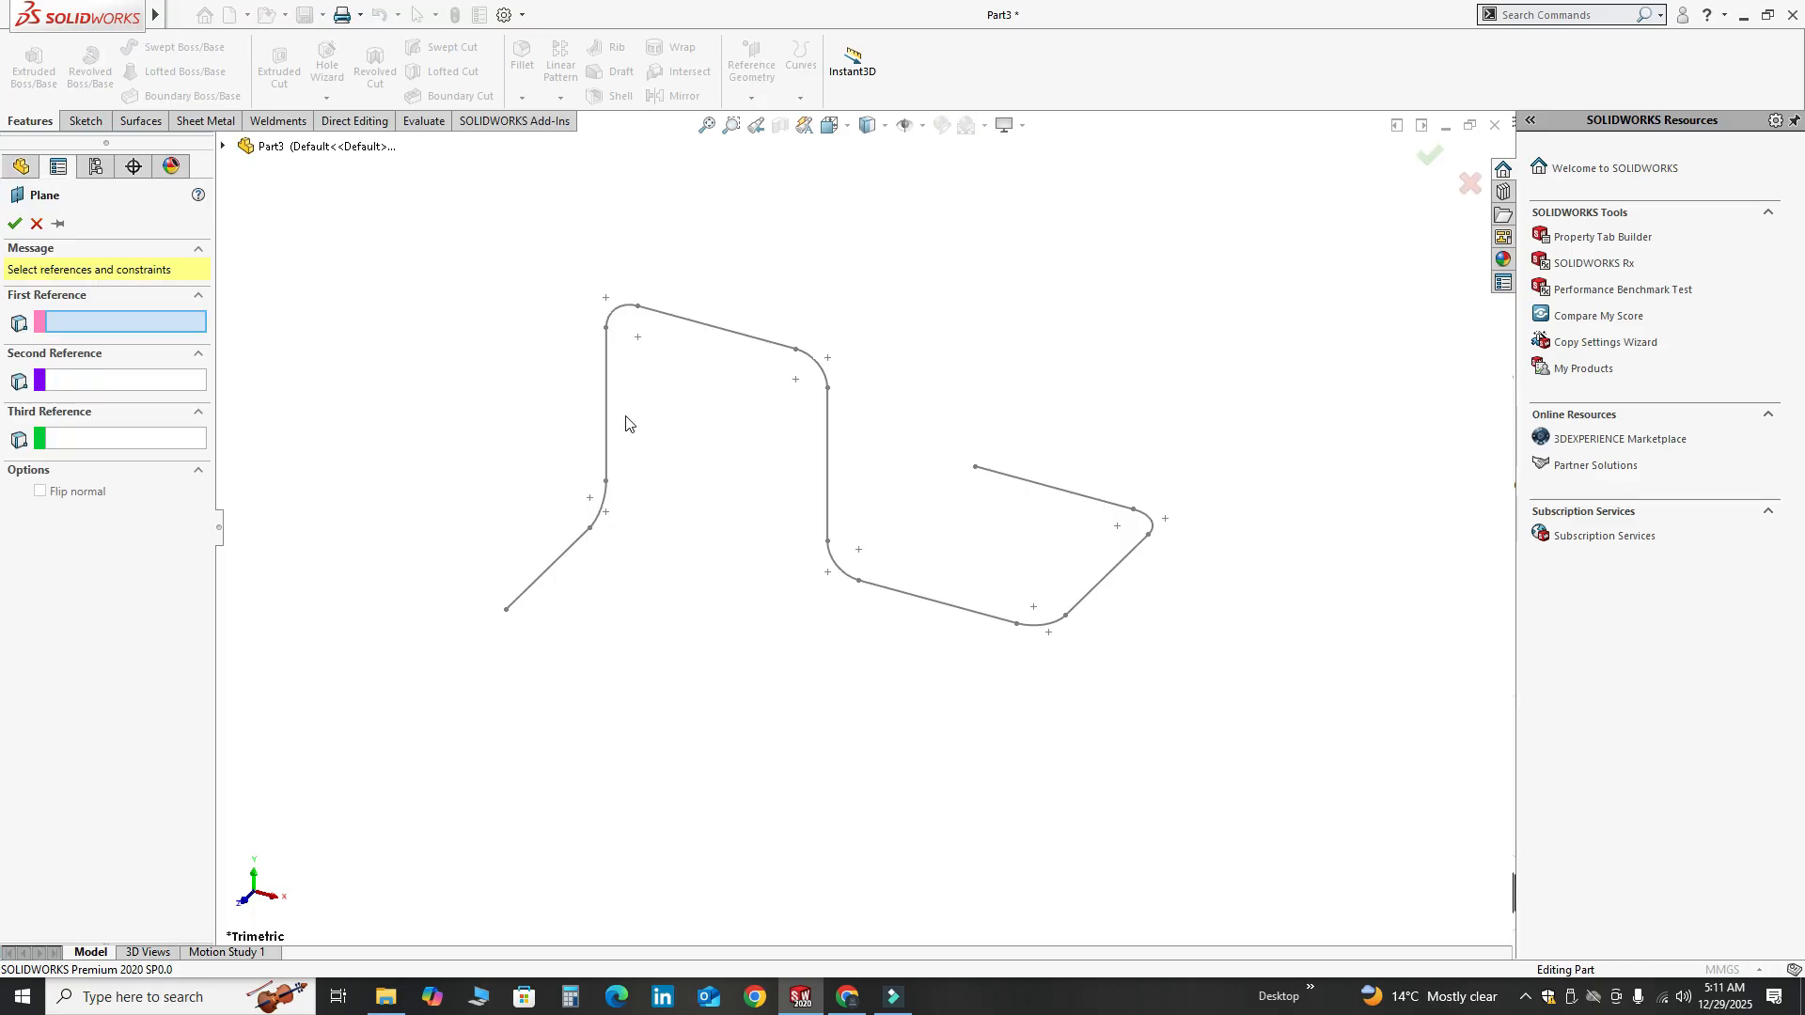
pyautogui.click(550, 568)
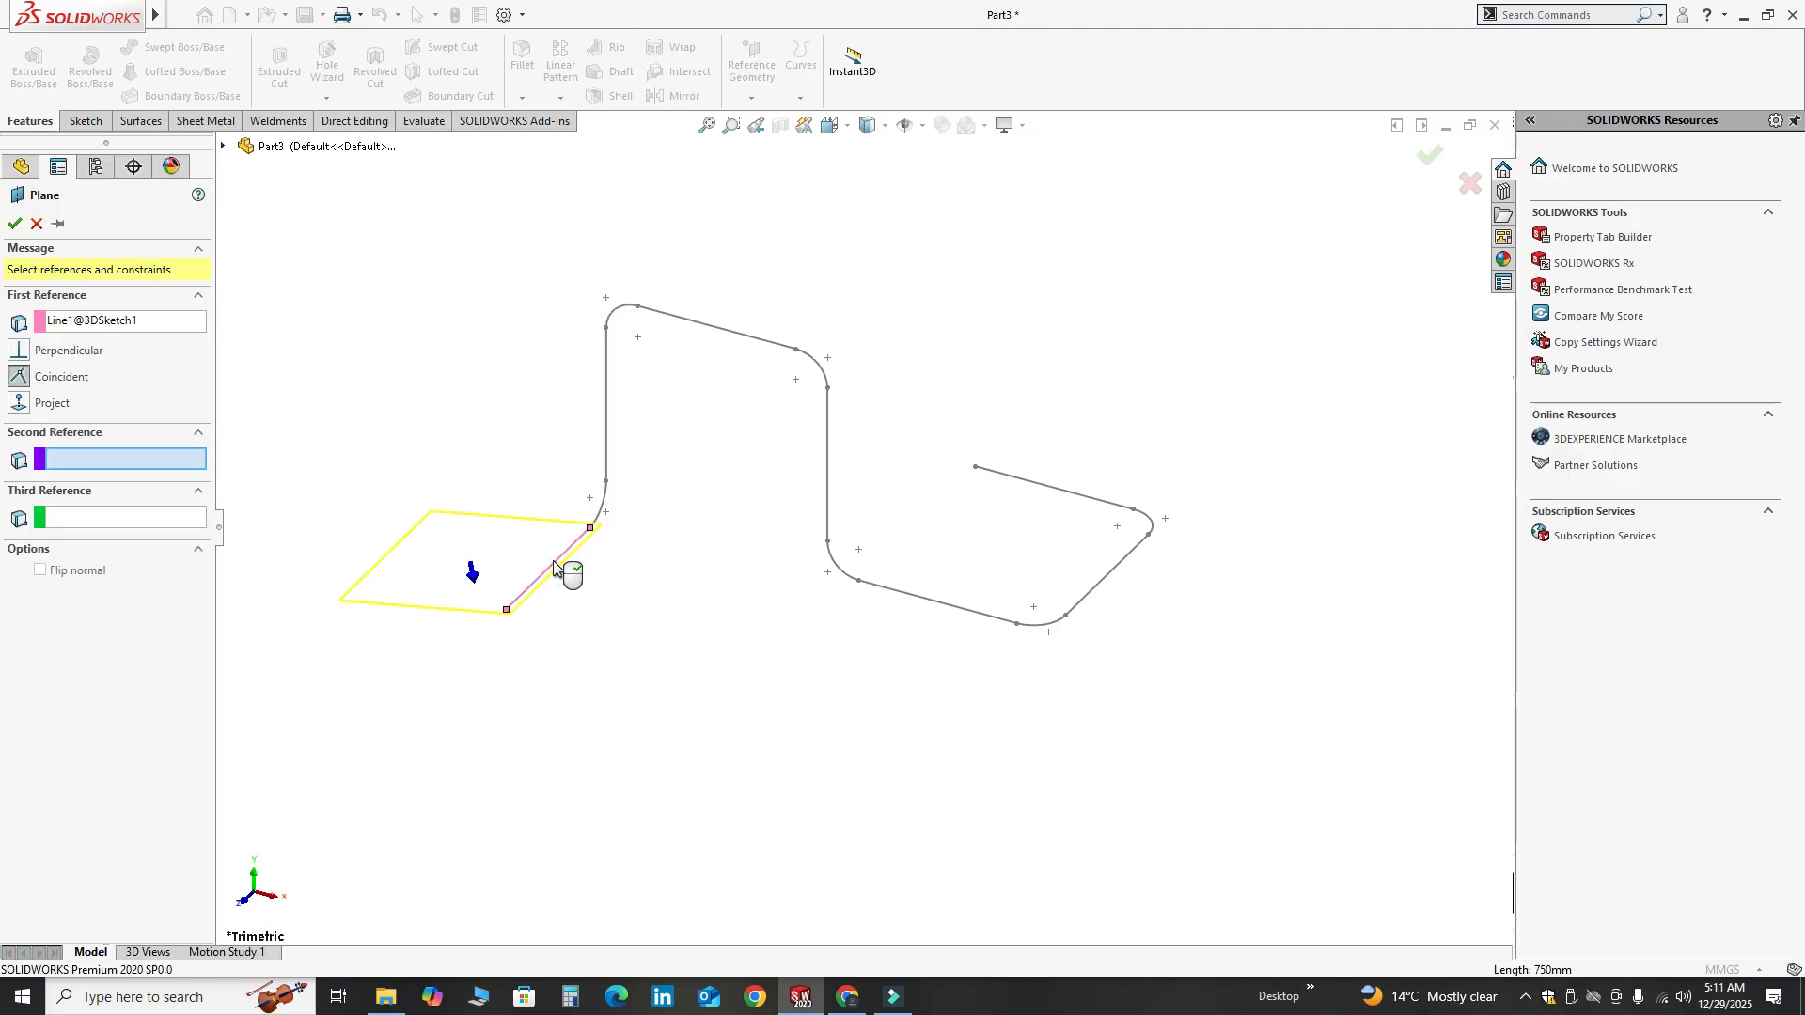
pyautogui.click(506, 610)
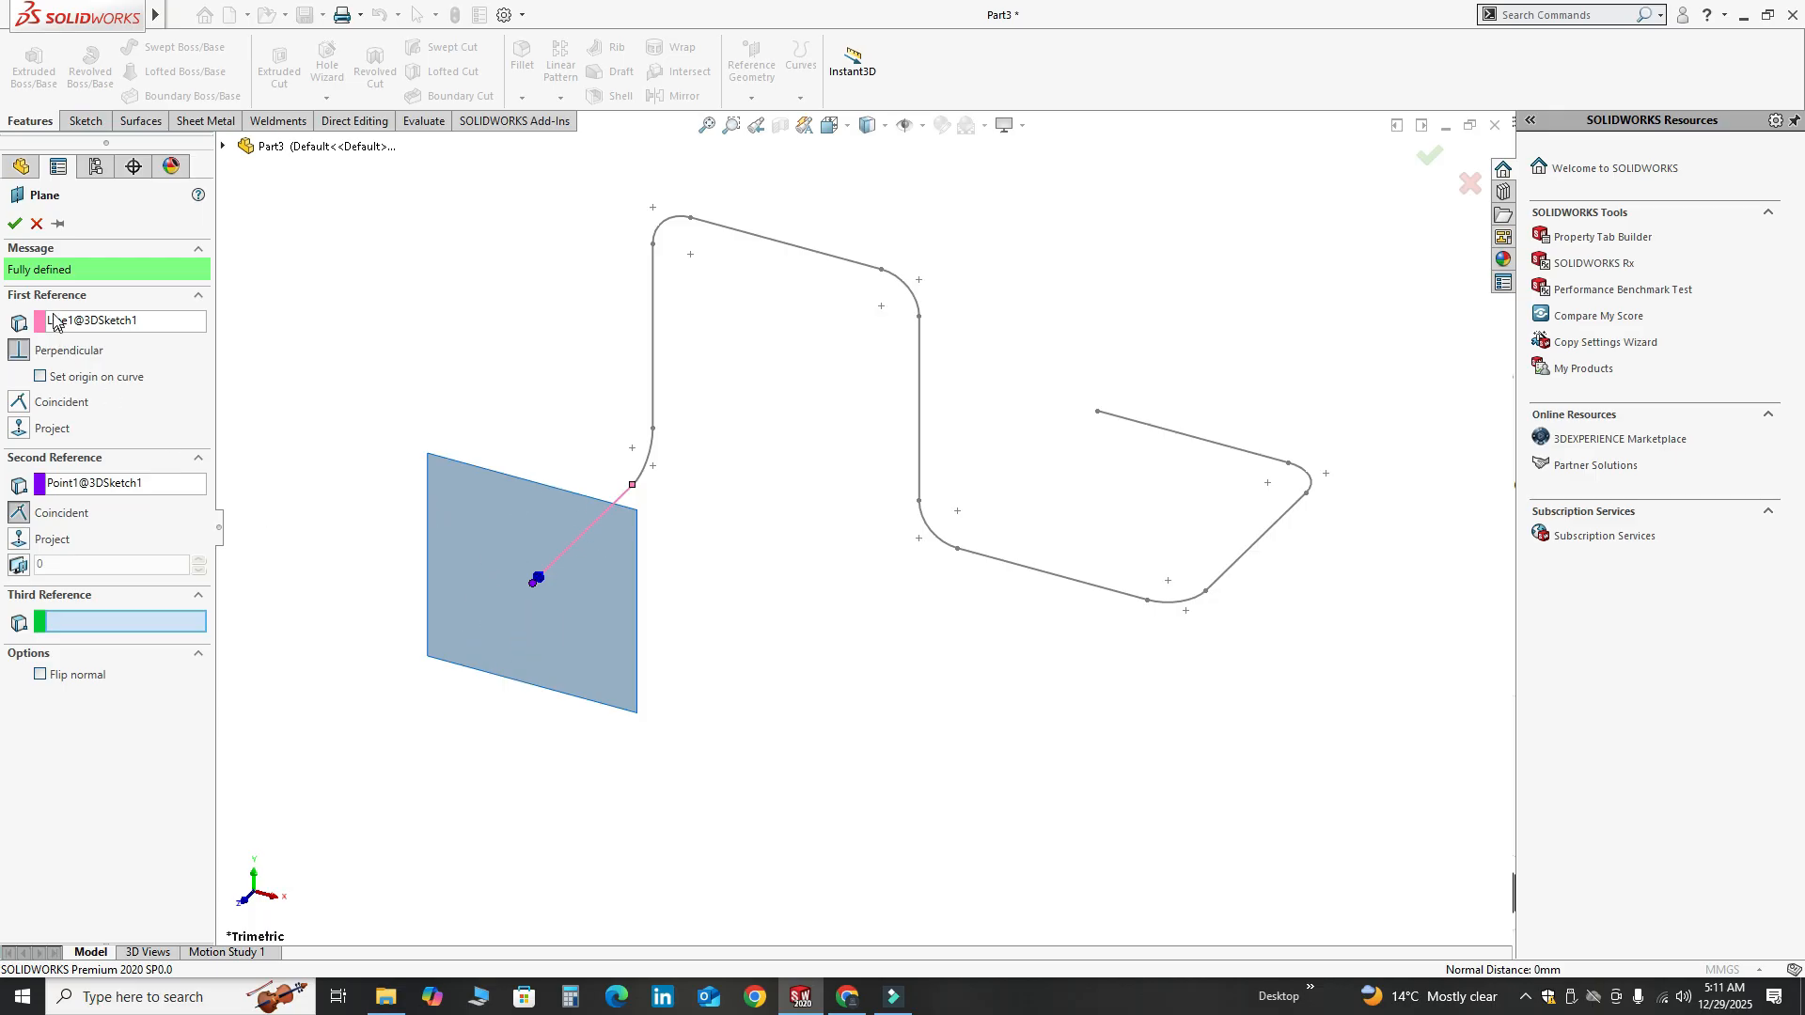
pyautogui.click(14, 224)
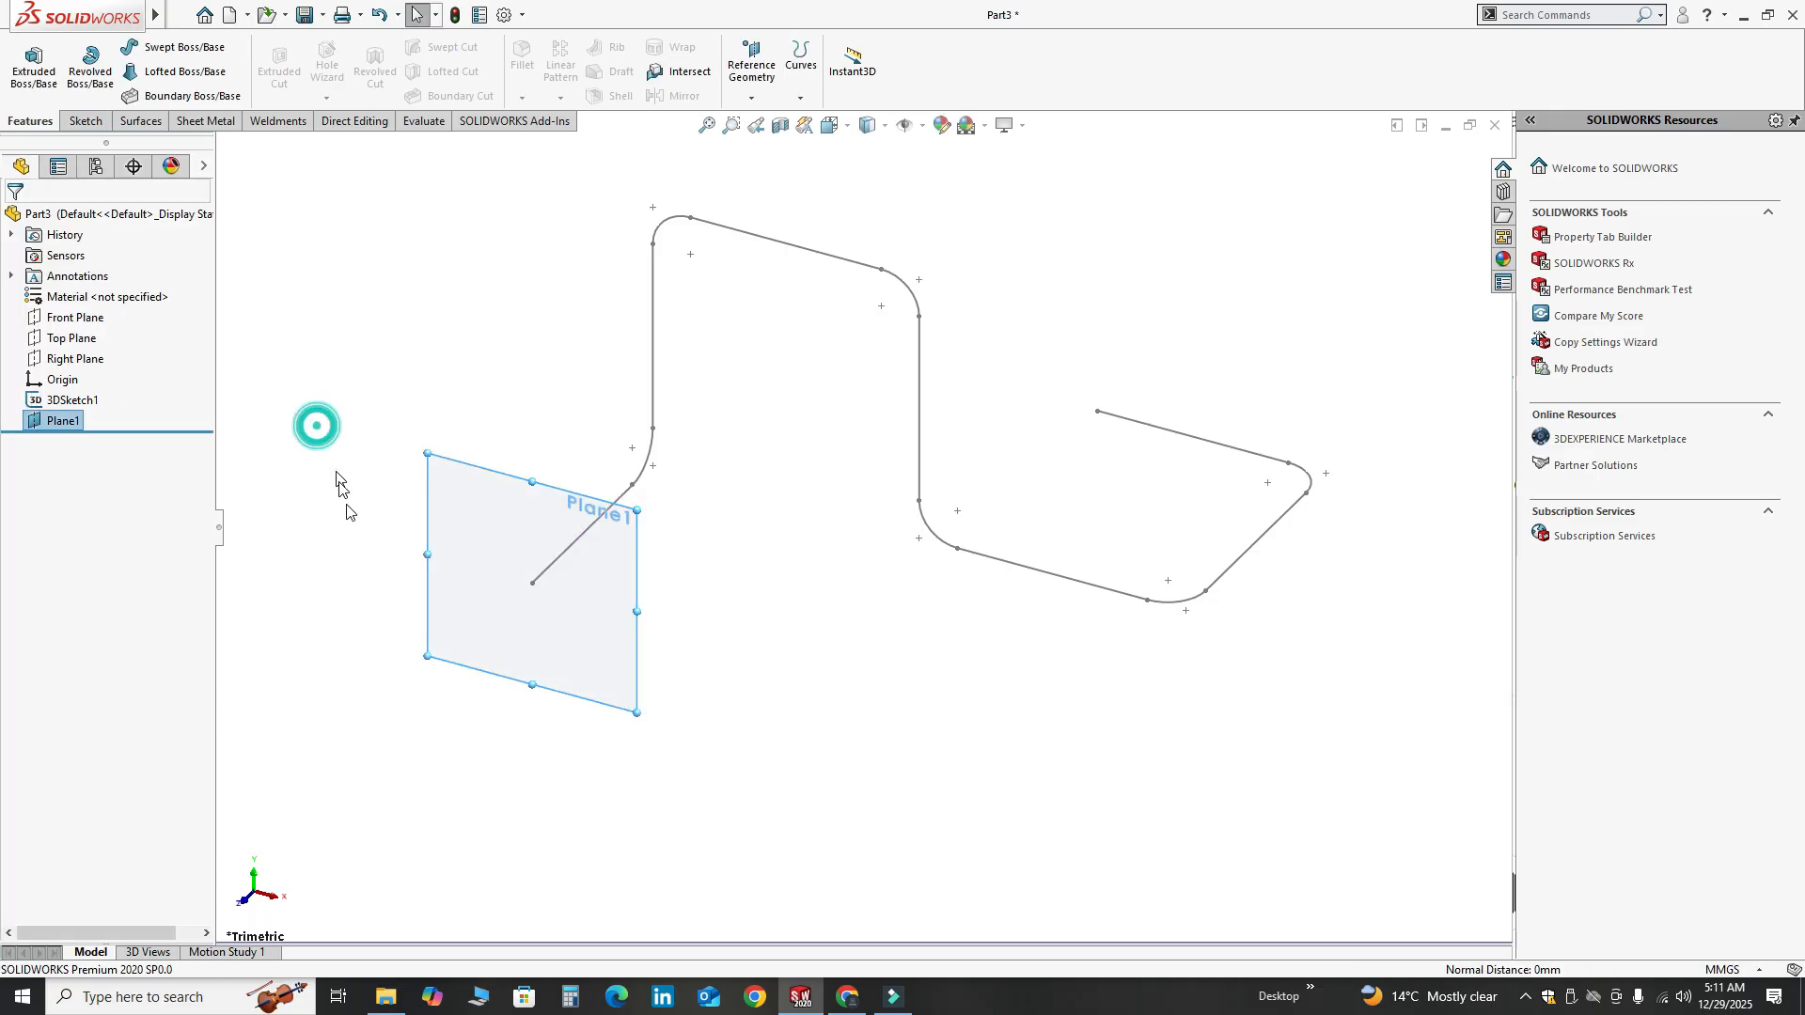
# Start a sketch on the plane at the path's free end and draw a circle of about 98 mm radius centred on the path's start point
pyautogui.scroll(-2, 541, 656)
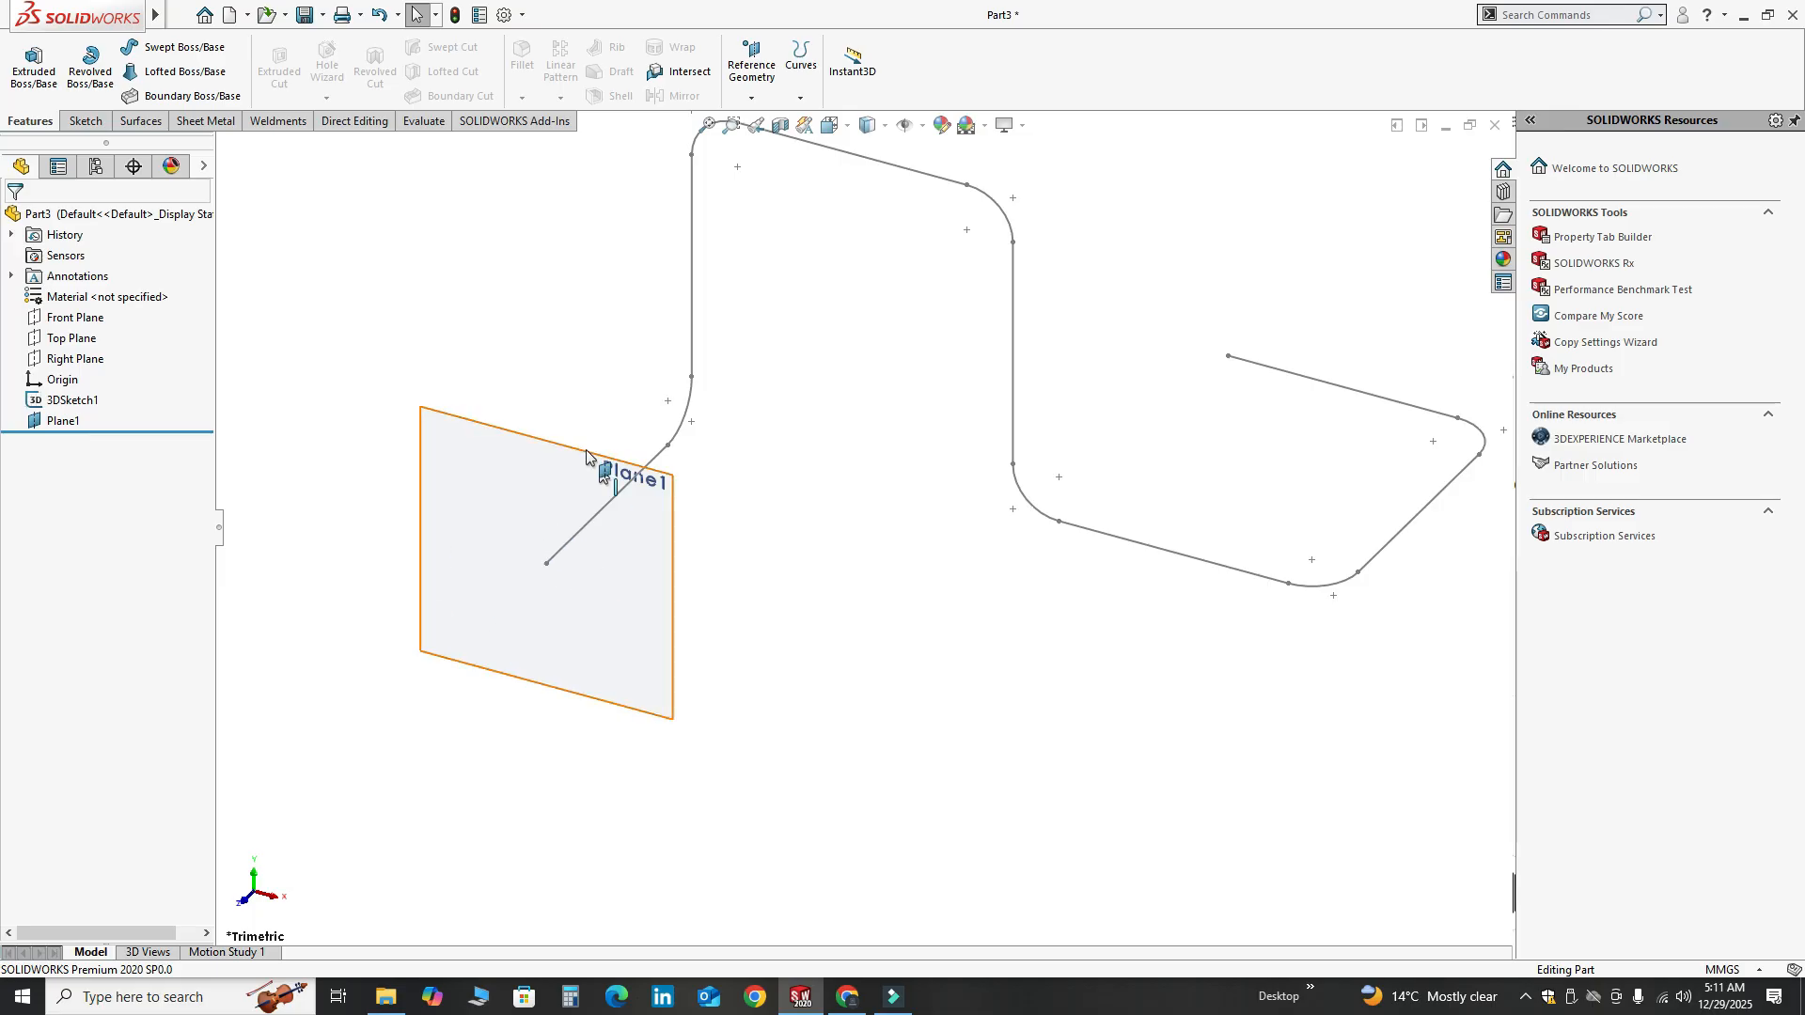
pyautogui.scroll(-2, 495, 574)
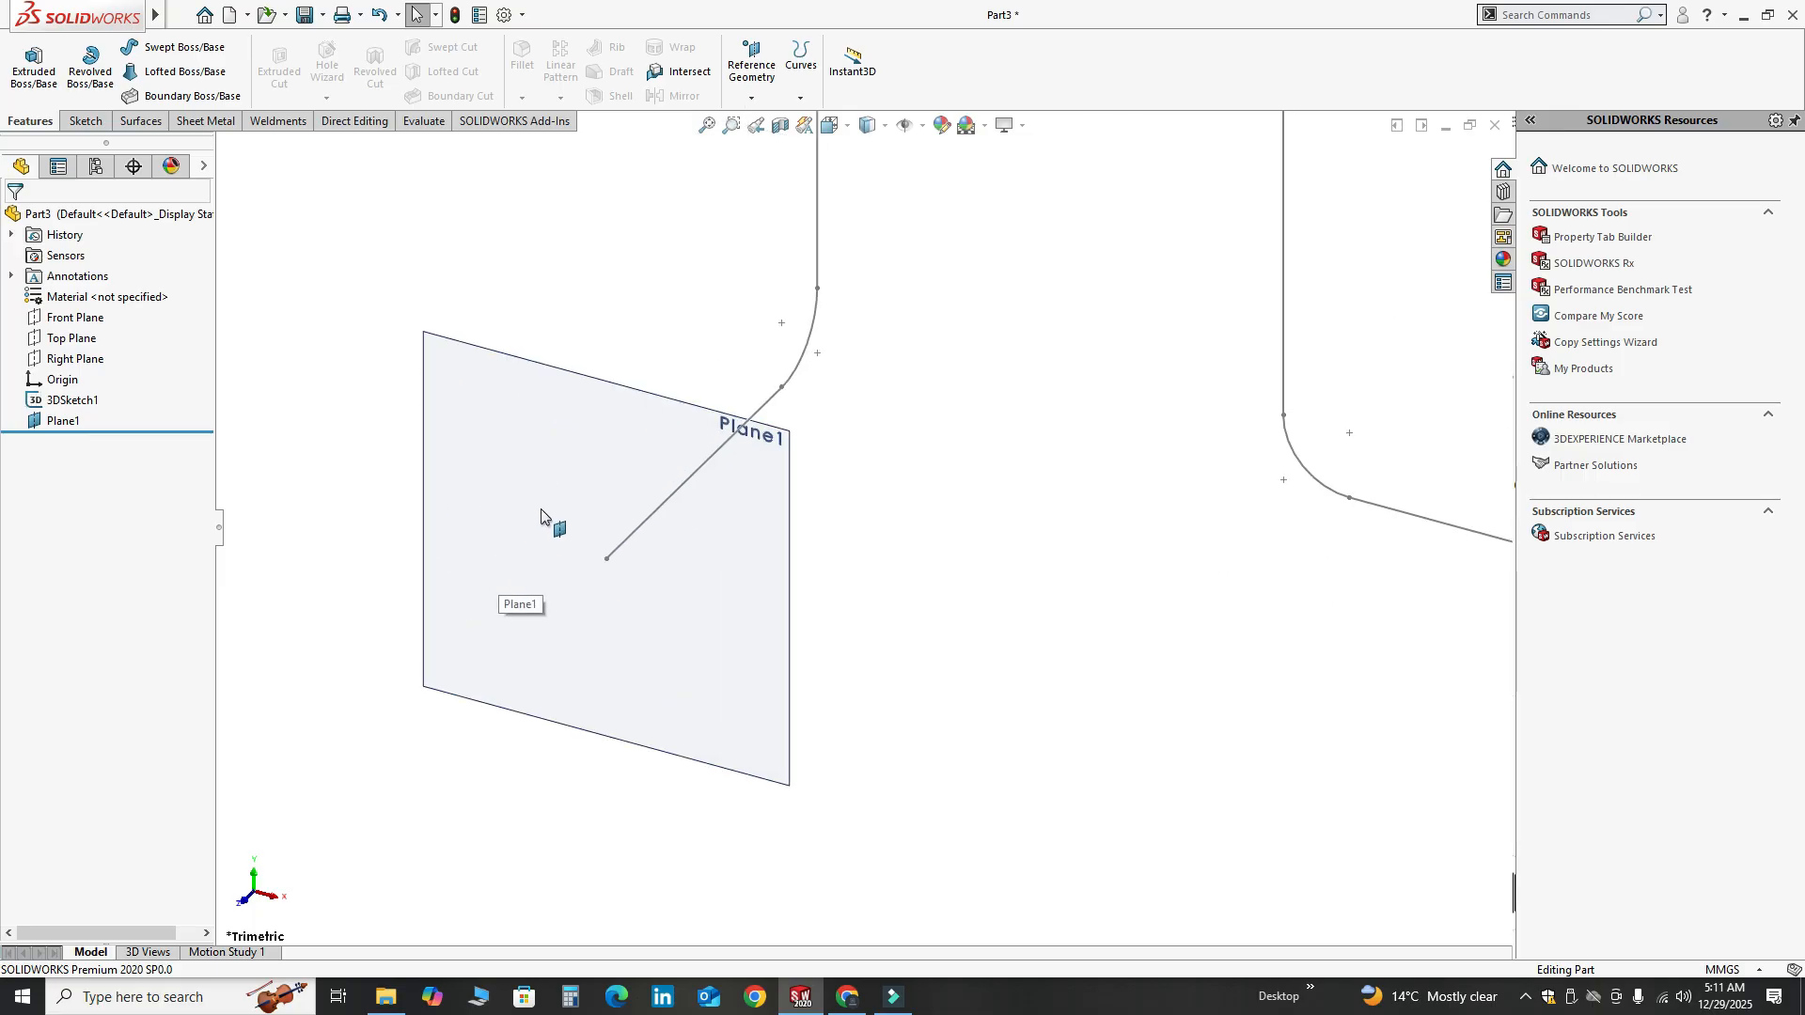
pyautogui.click(85, 122)
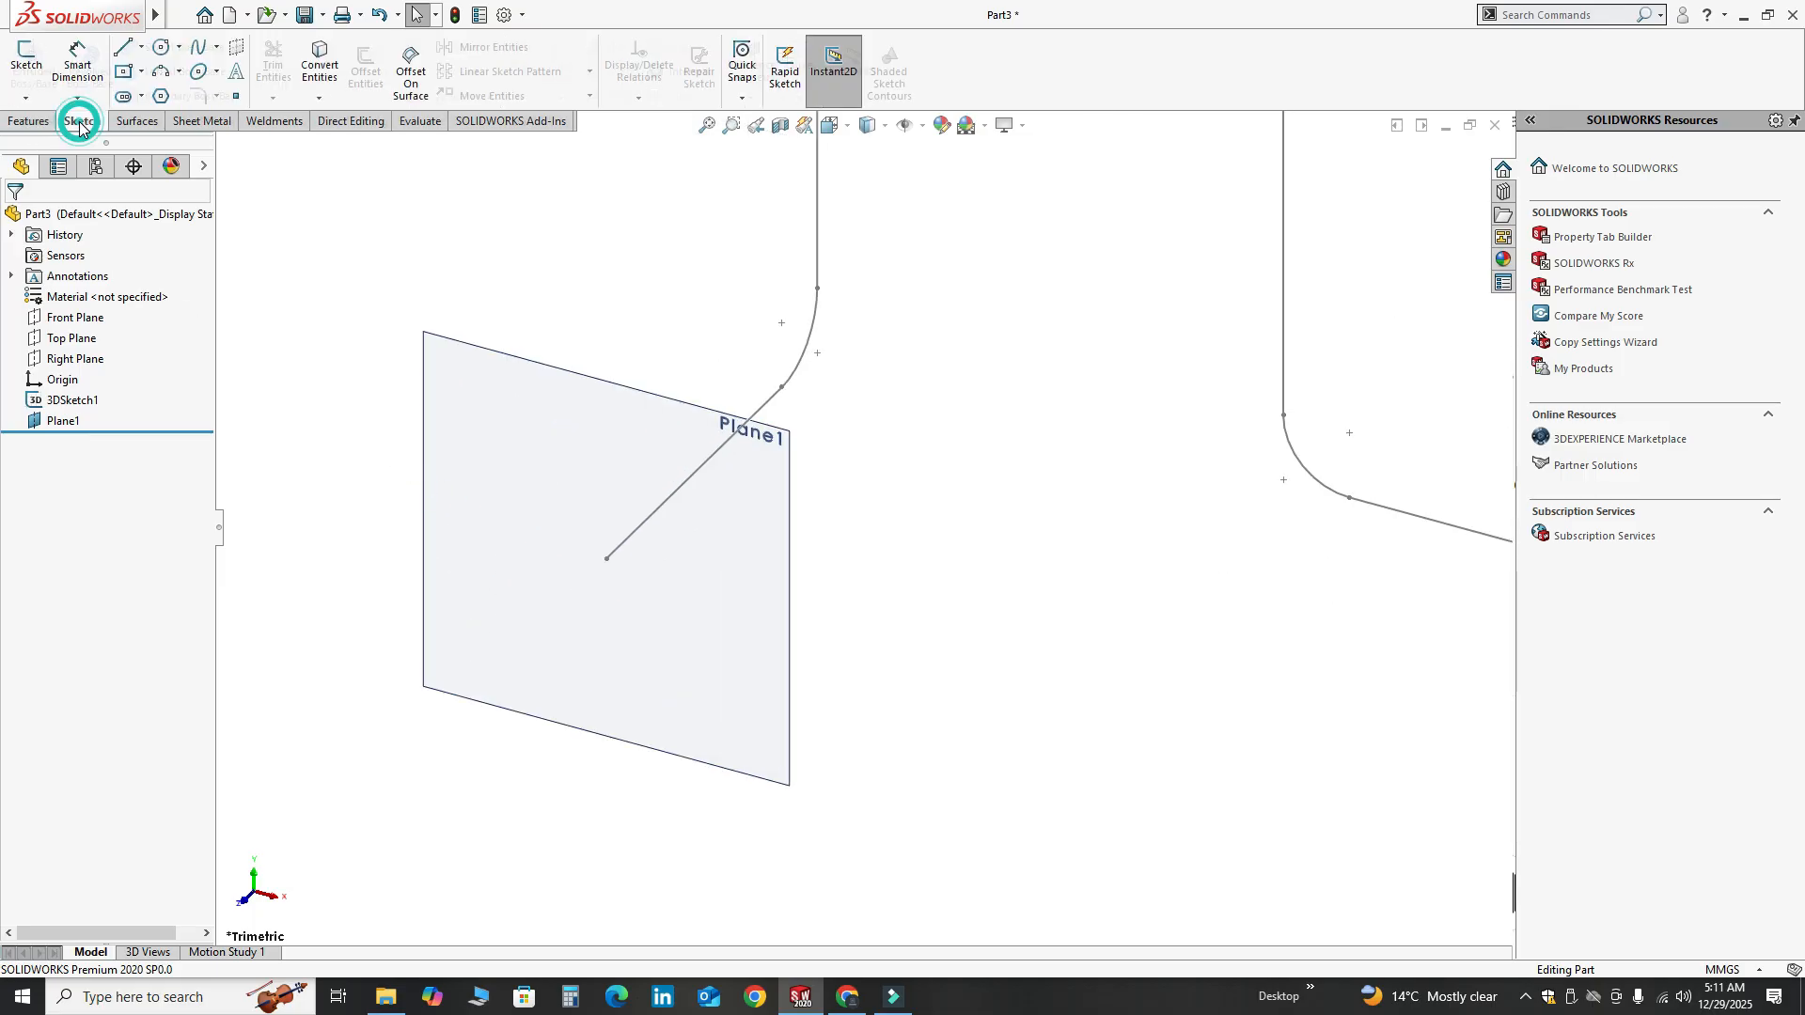
pyautogui.click(27, 58)
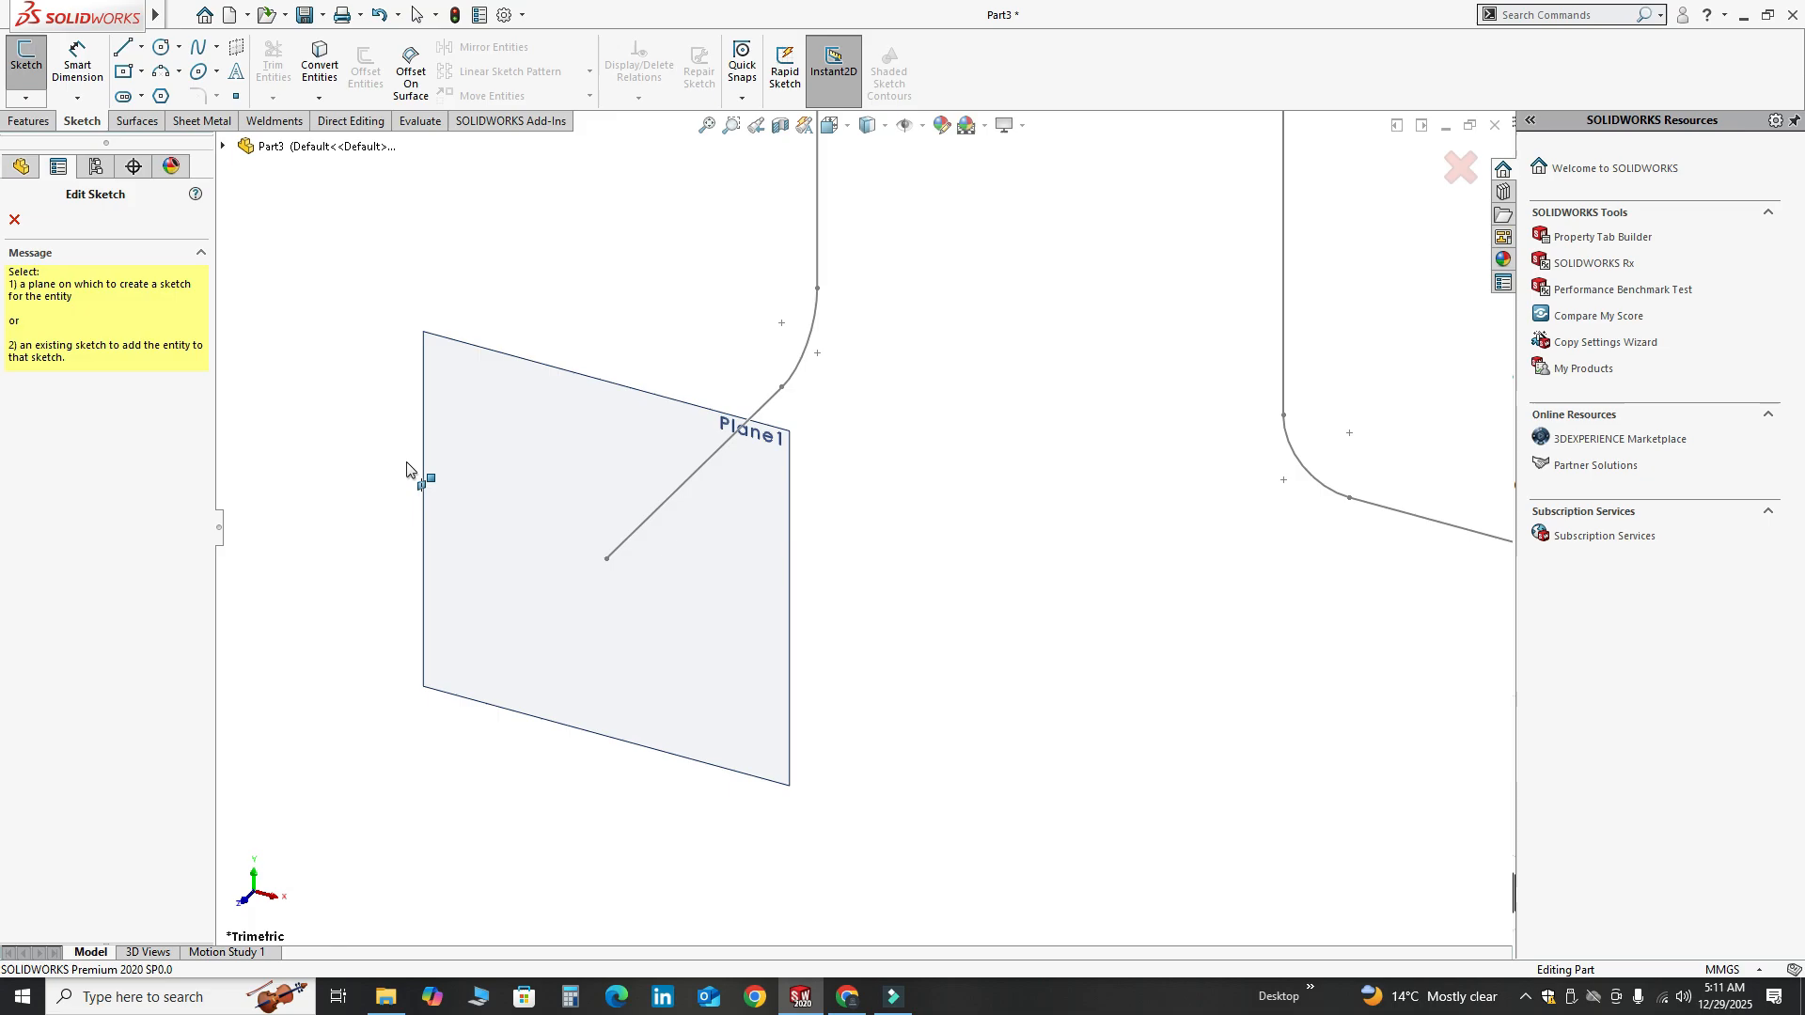
pyautogui.click(616, 414)
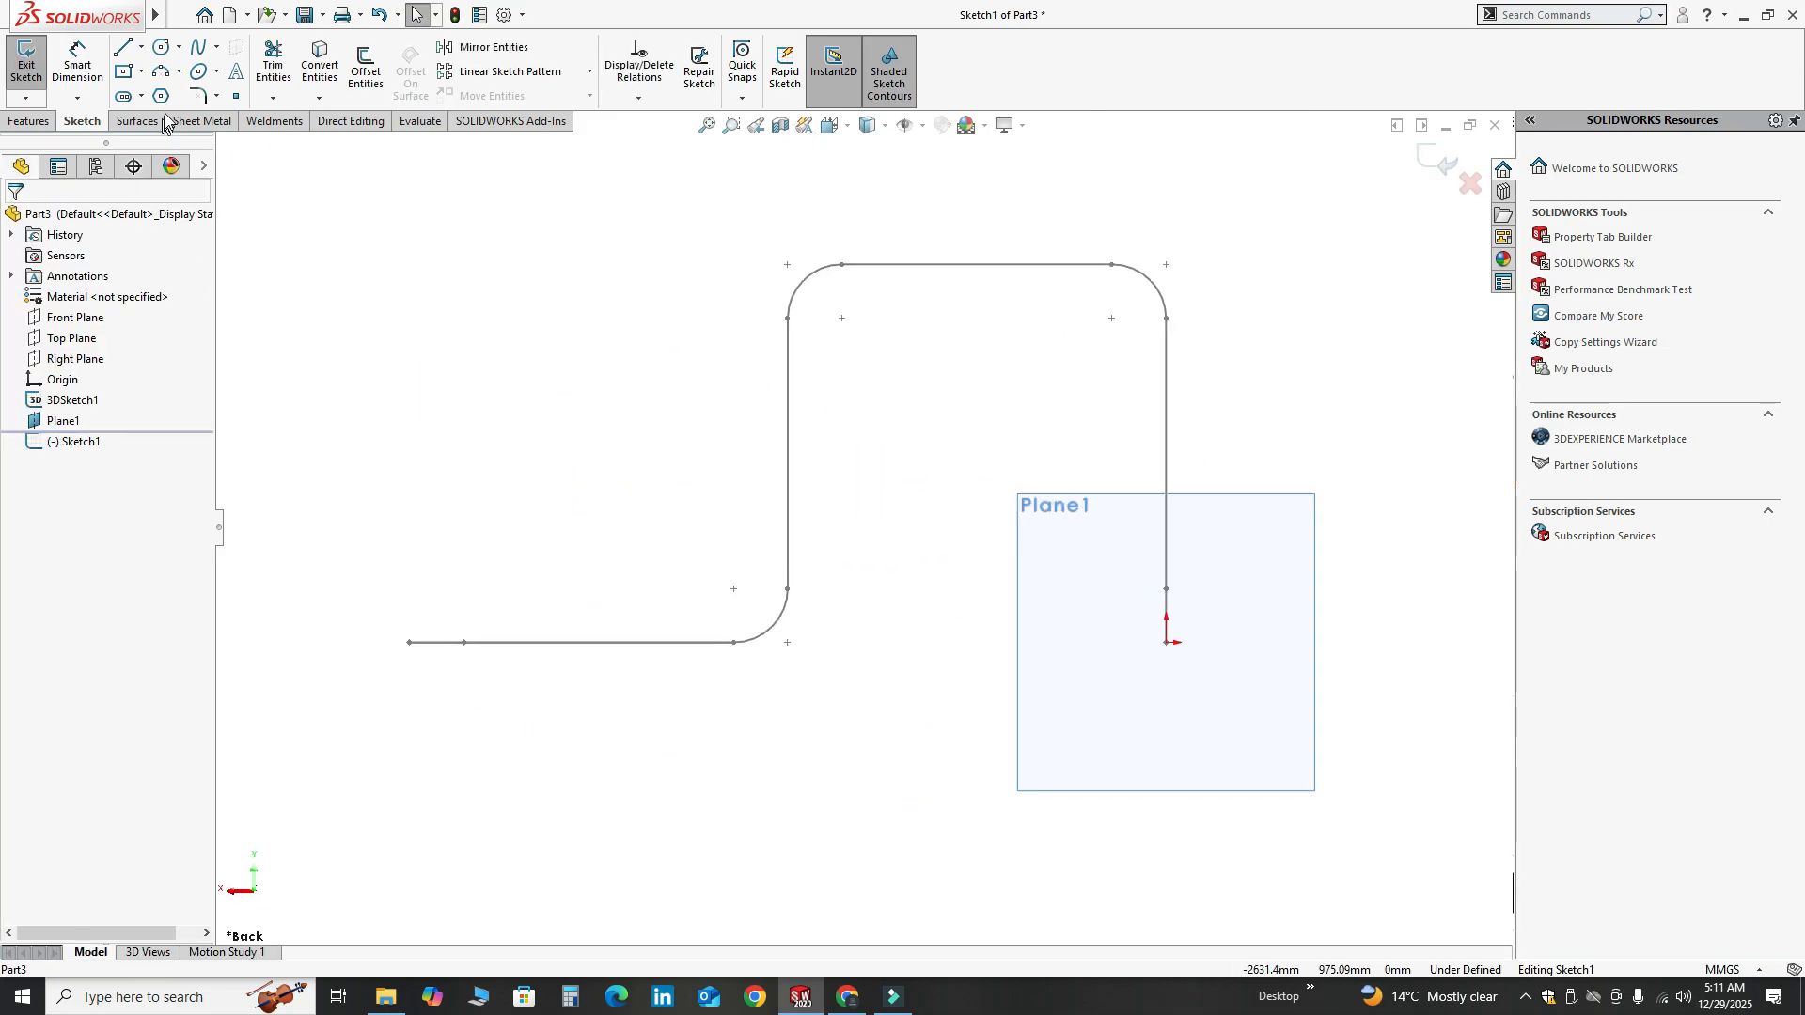
pyautogui.click(179, 46)
pyautogui.click(193, 67)
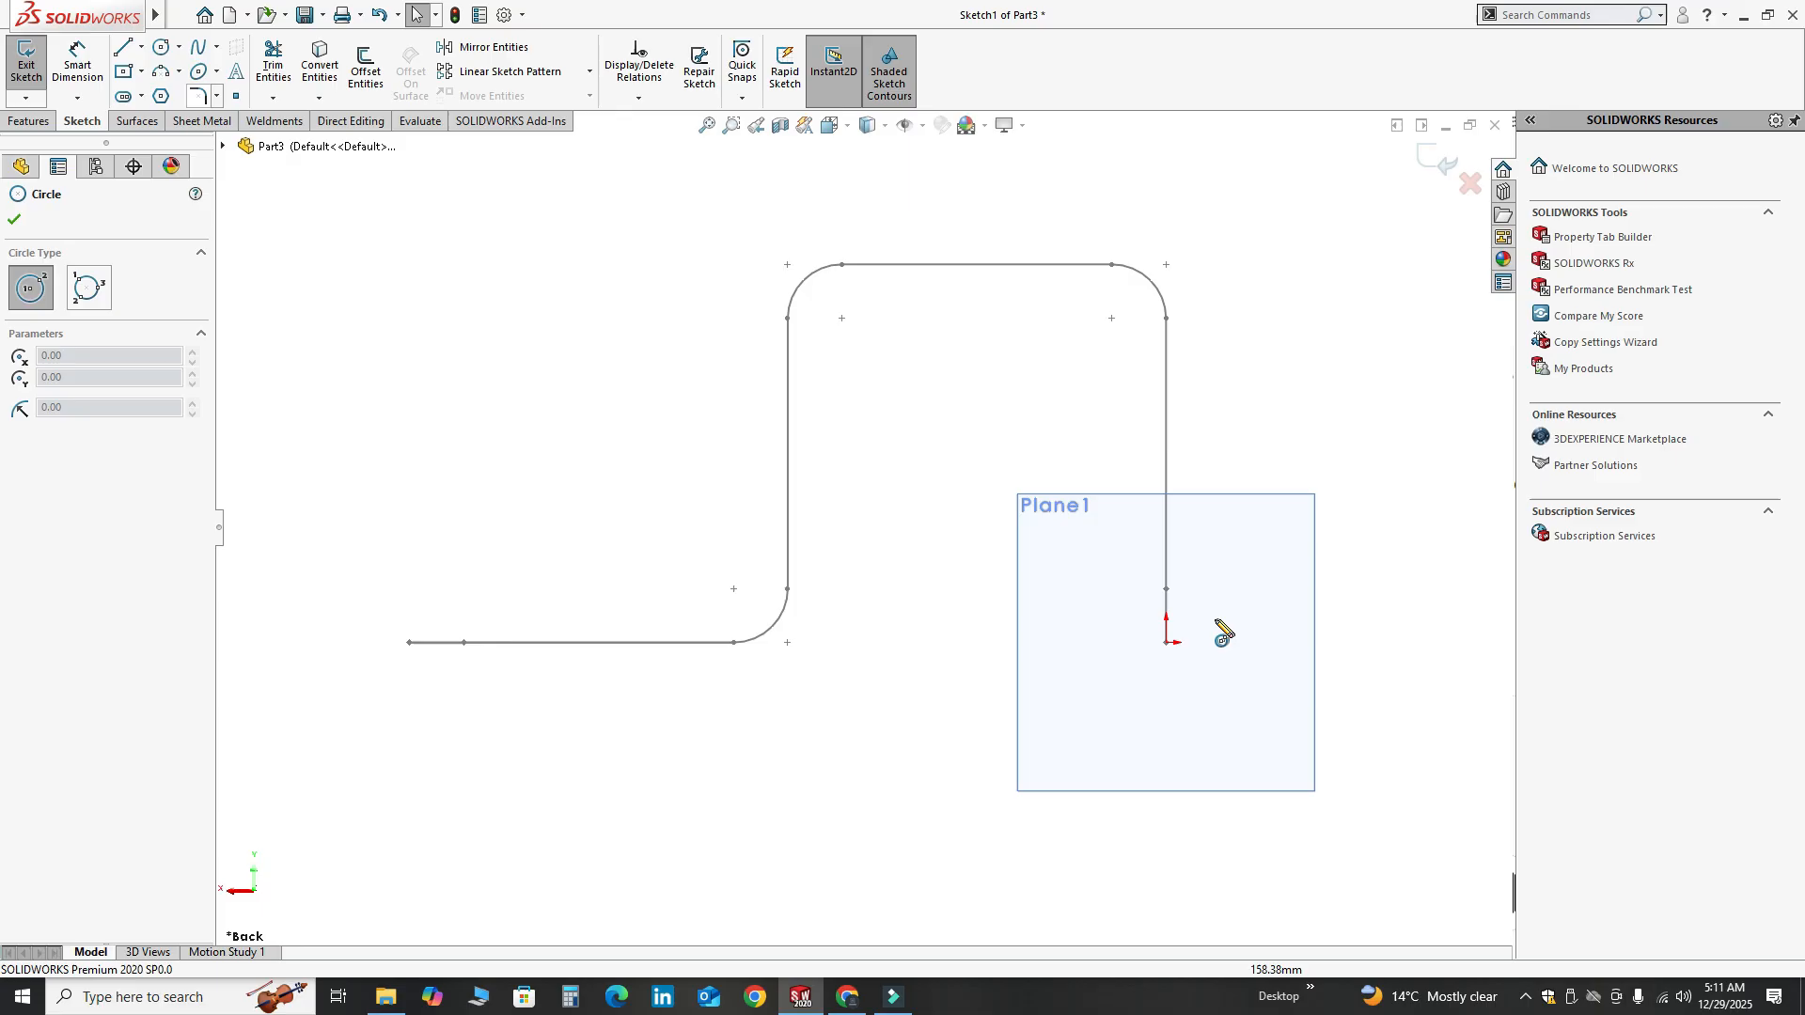
pyautogui.click(1166, 642)
pyautogui.click(1140, 667)
pyautogui.scroll(-1, 1187, 676)
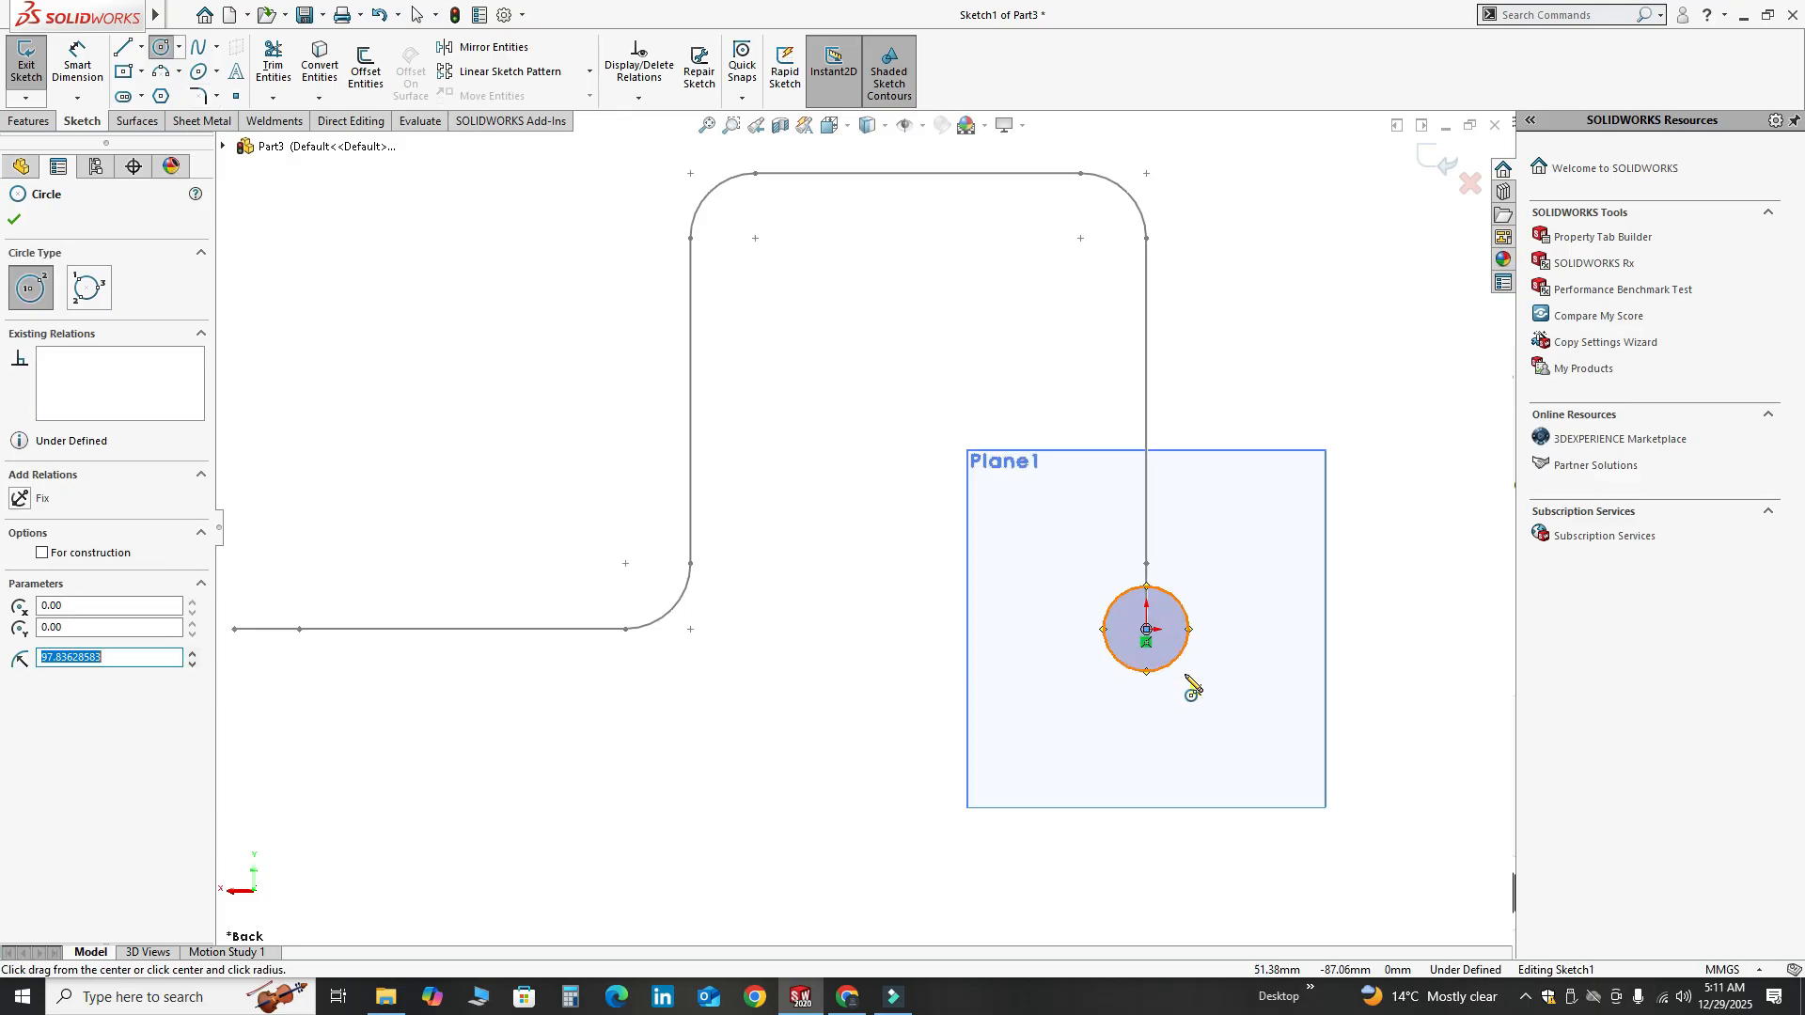
pyautogui.scroll(-1, 1192, 691)
pyautogui.press('Escape')
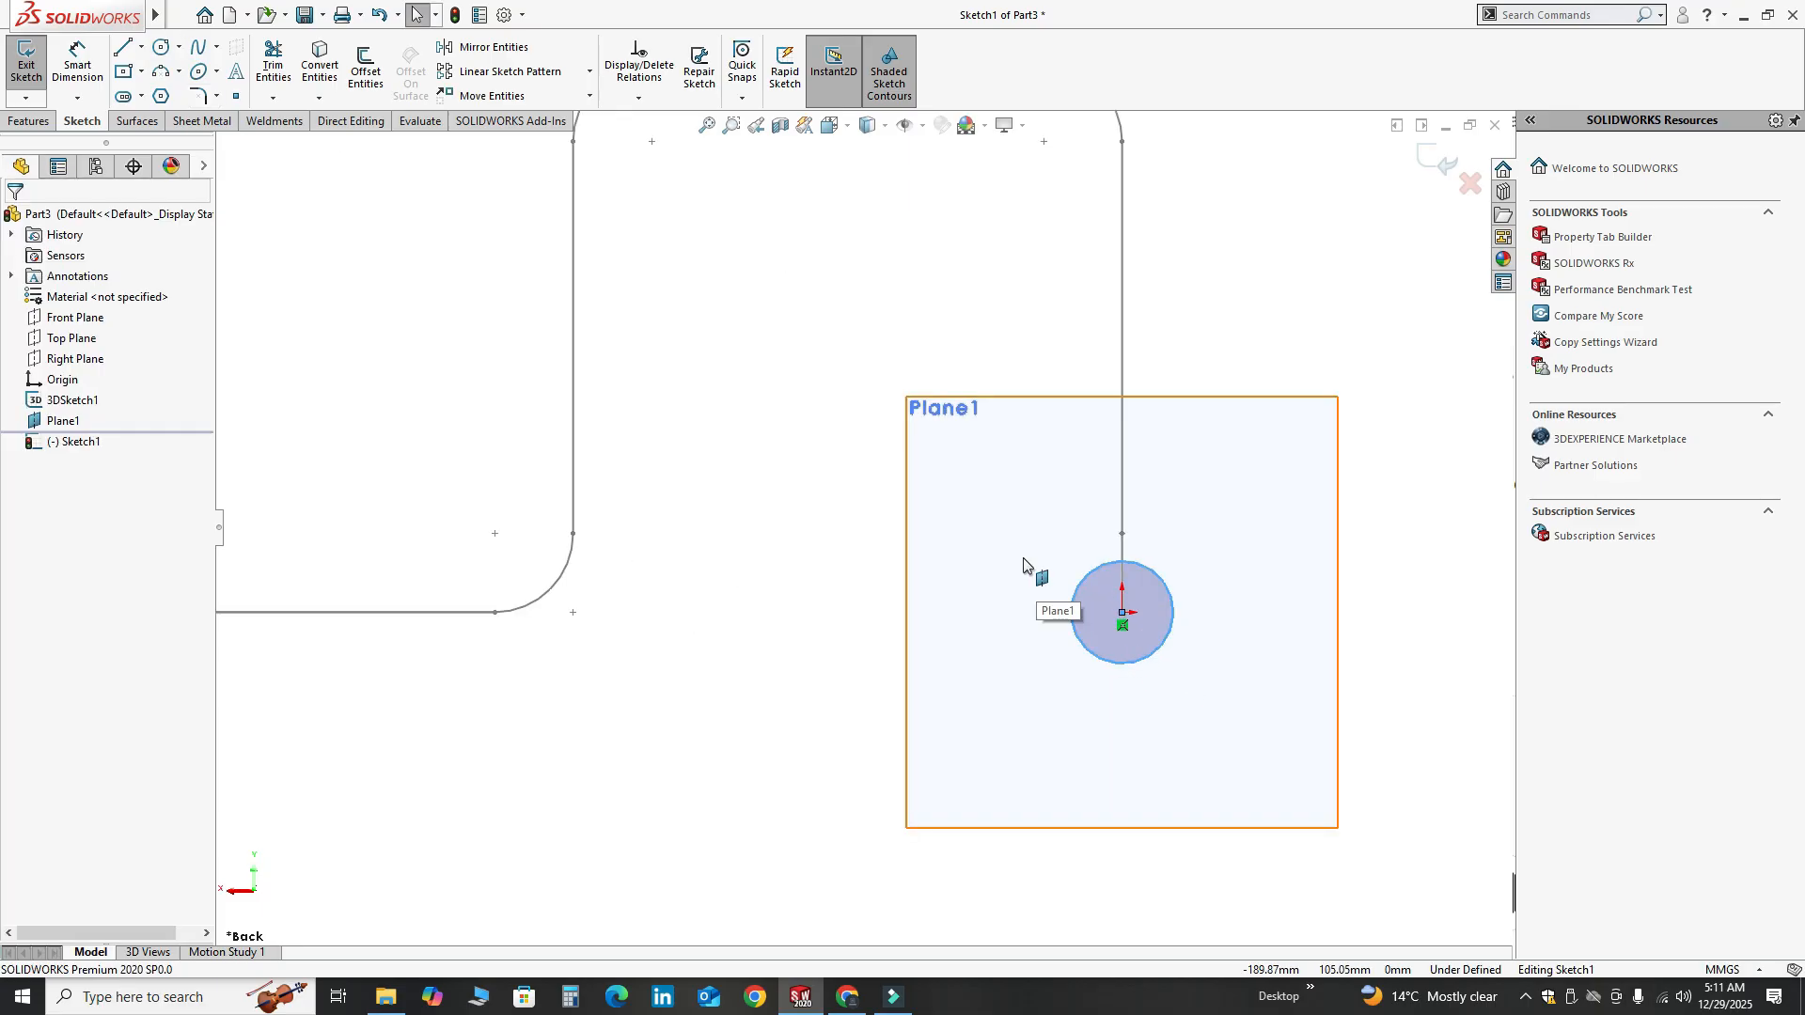
# Dimension the profile circle's diameter to 200 mm and exit the sketch
pyautogui.click(78, 65)
pyautogui.click(1107, 661)
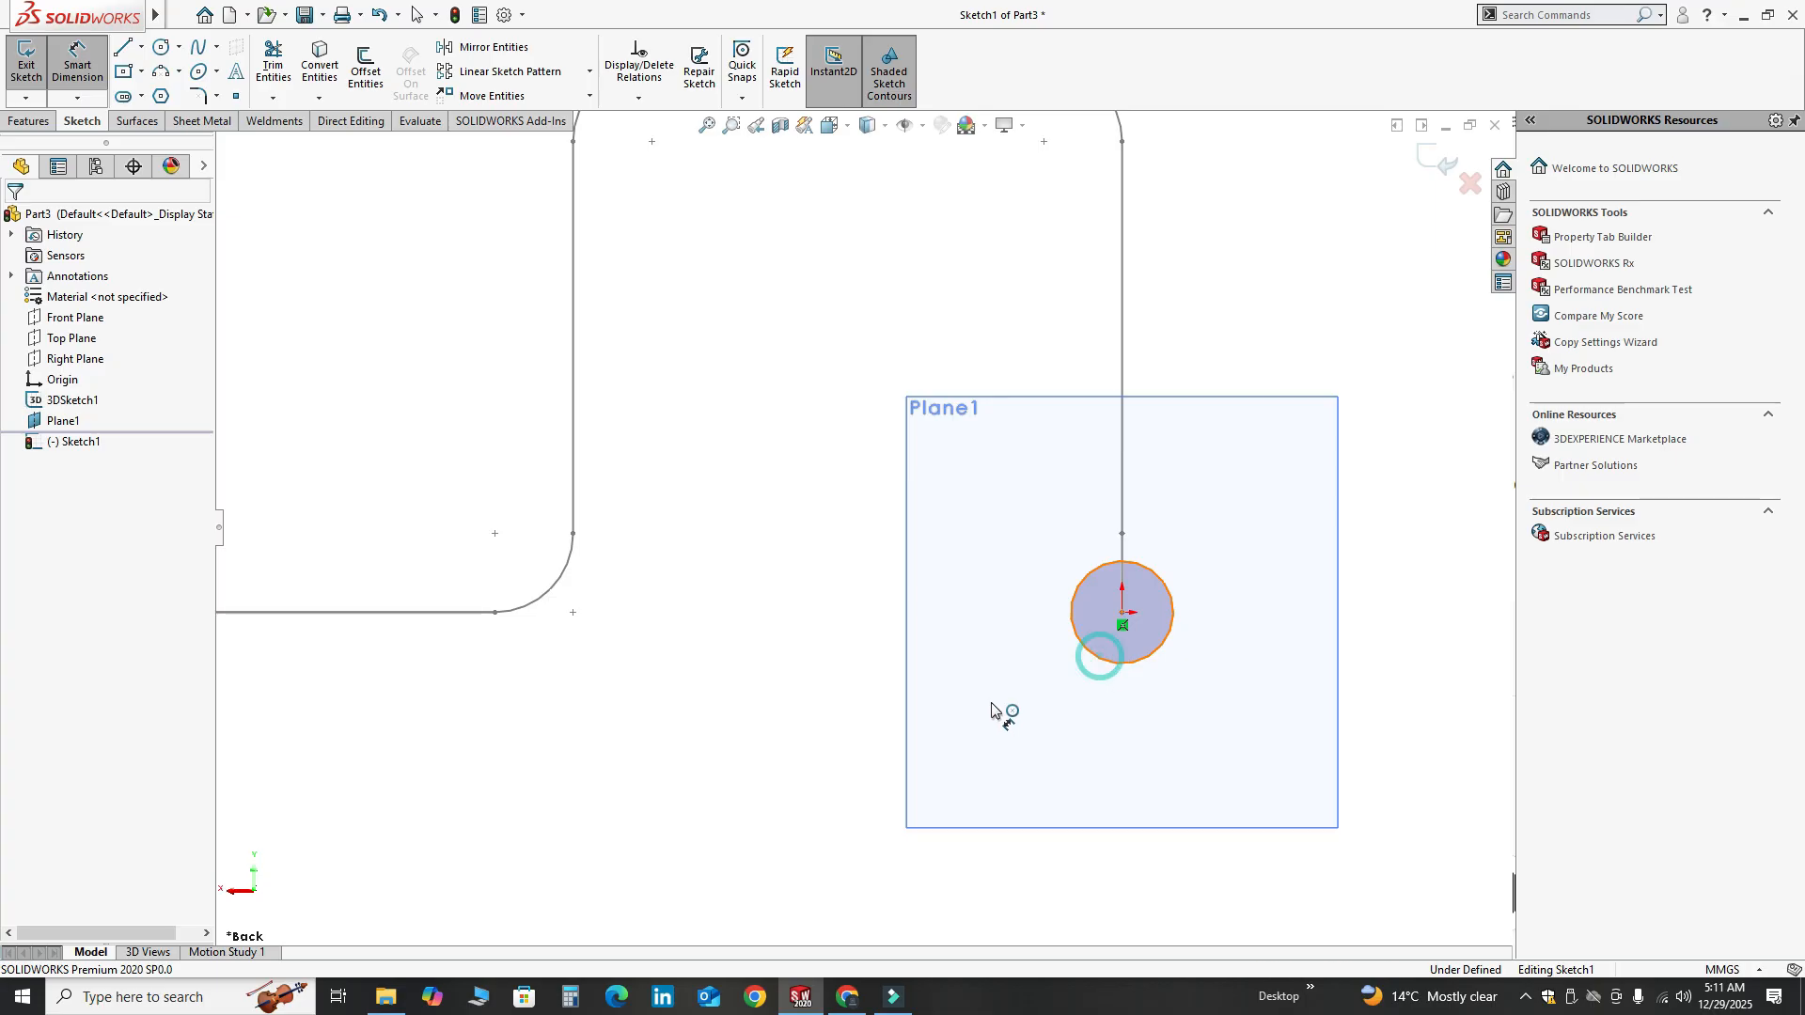
pyautogui.click(870, 731)
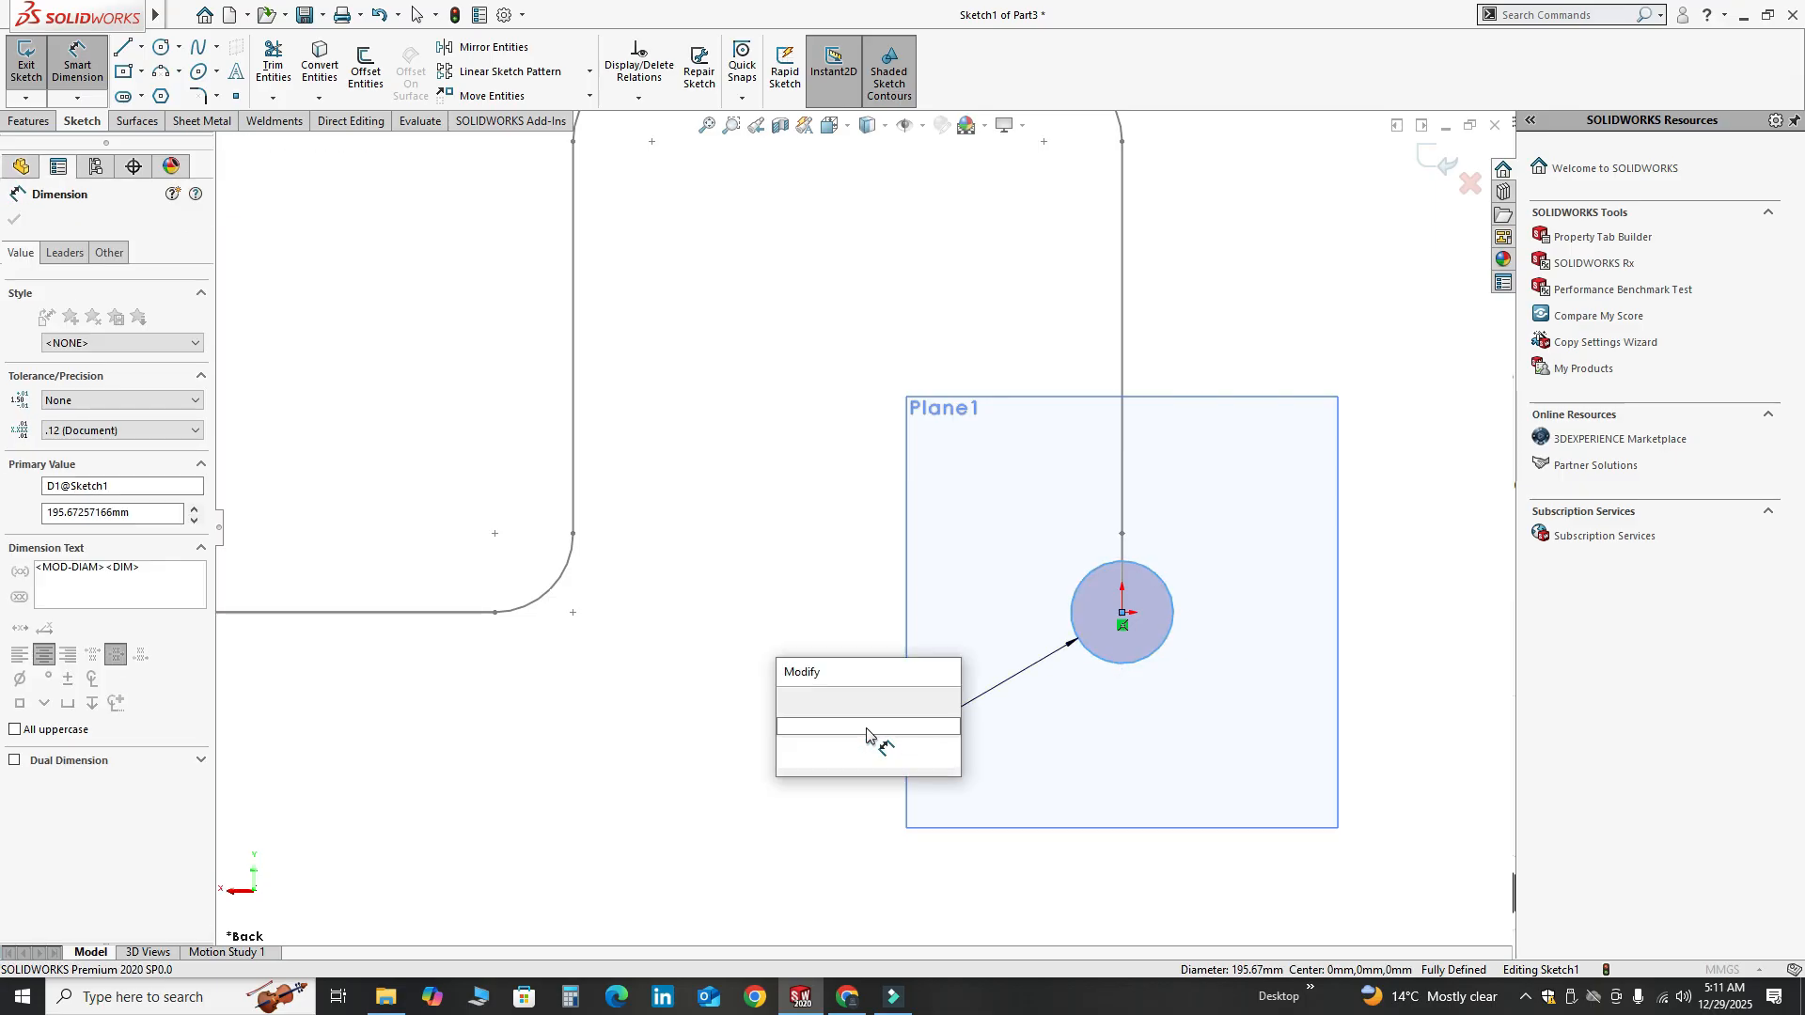
pyautogui.write('200')
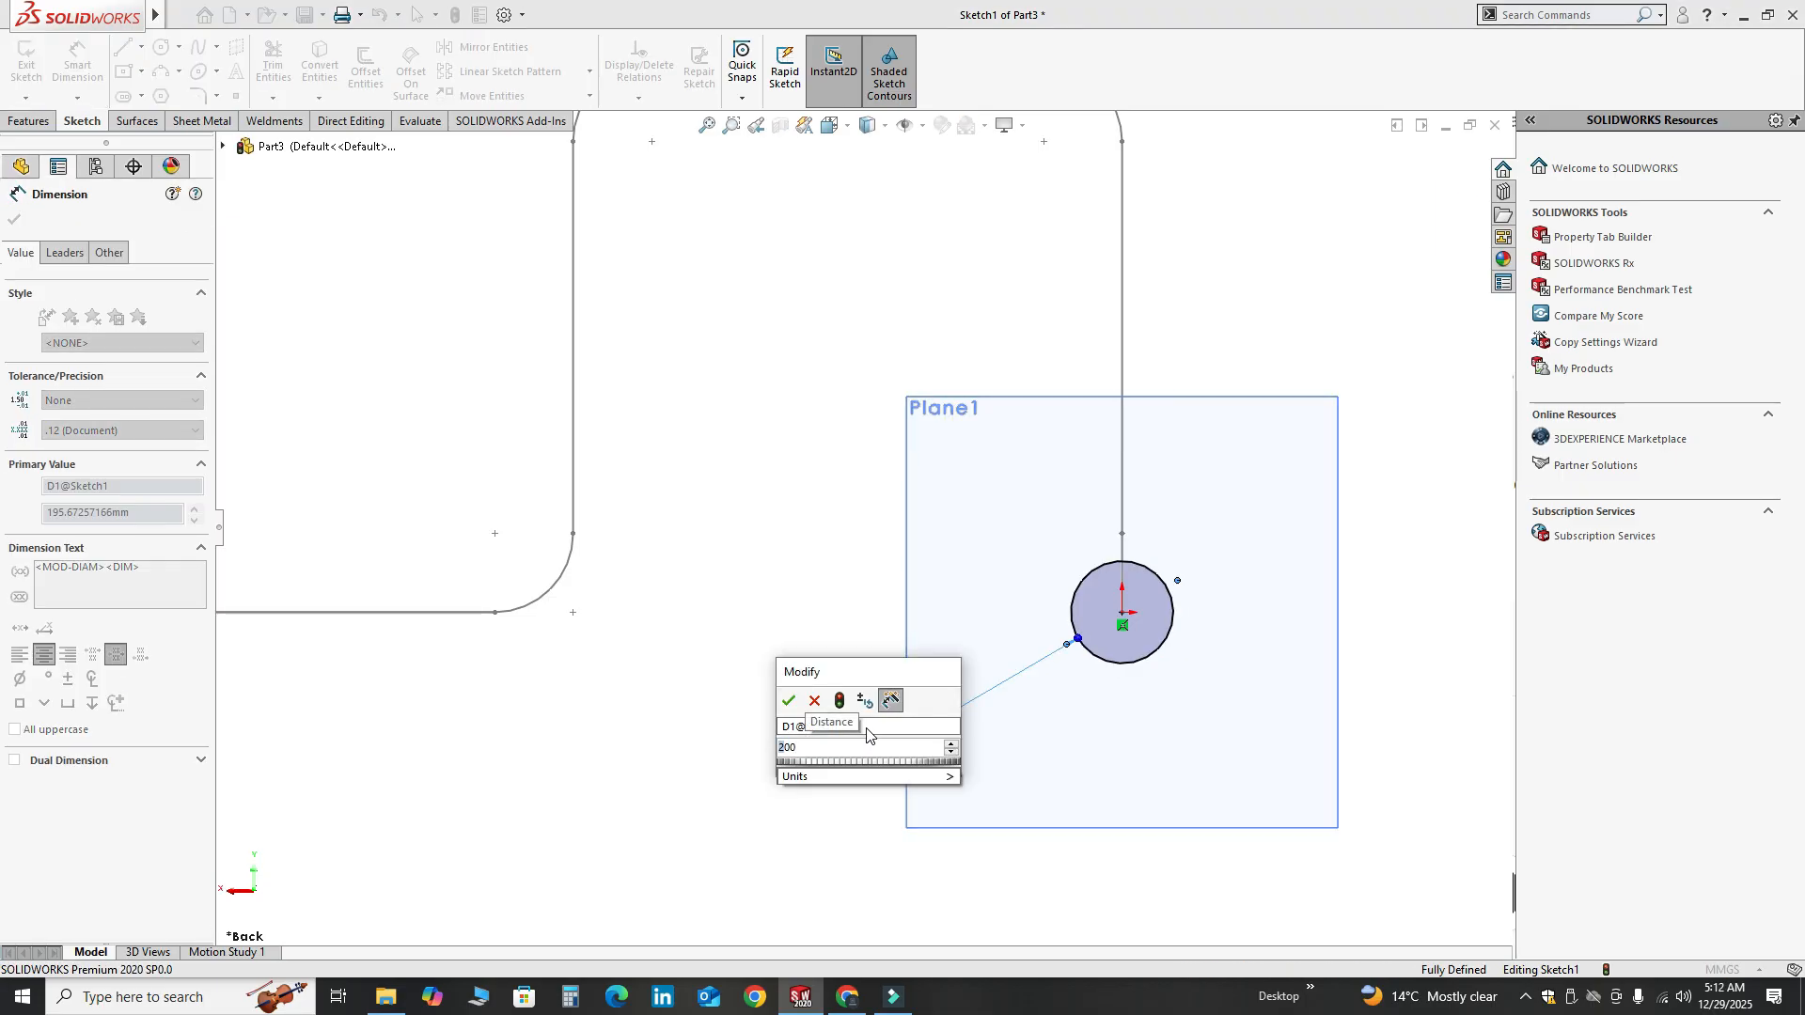
pyautogui.press('Return')
pyautogui.press('z')
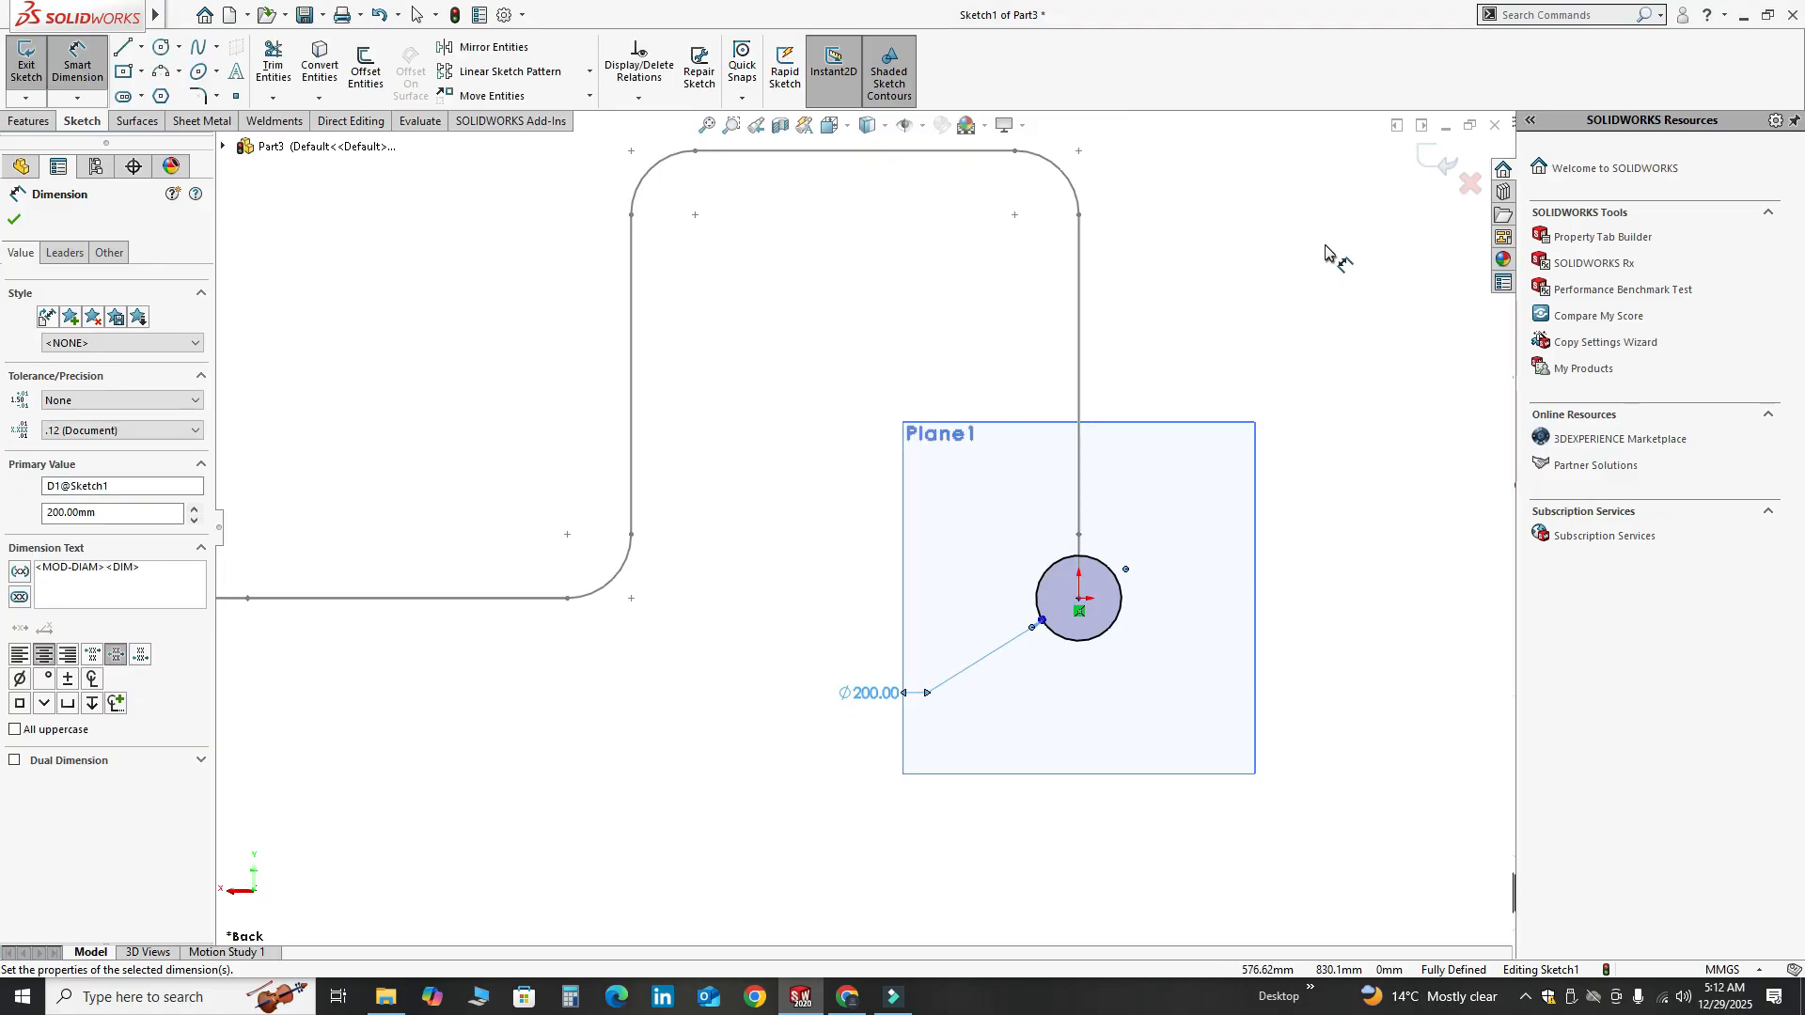
pyautogui.click(1433, 167)
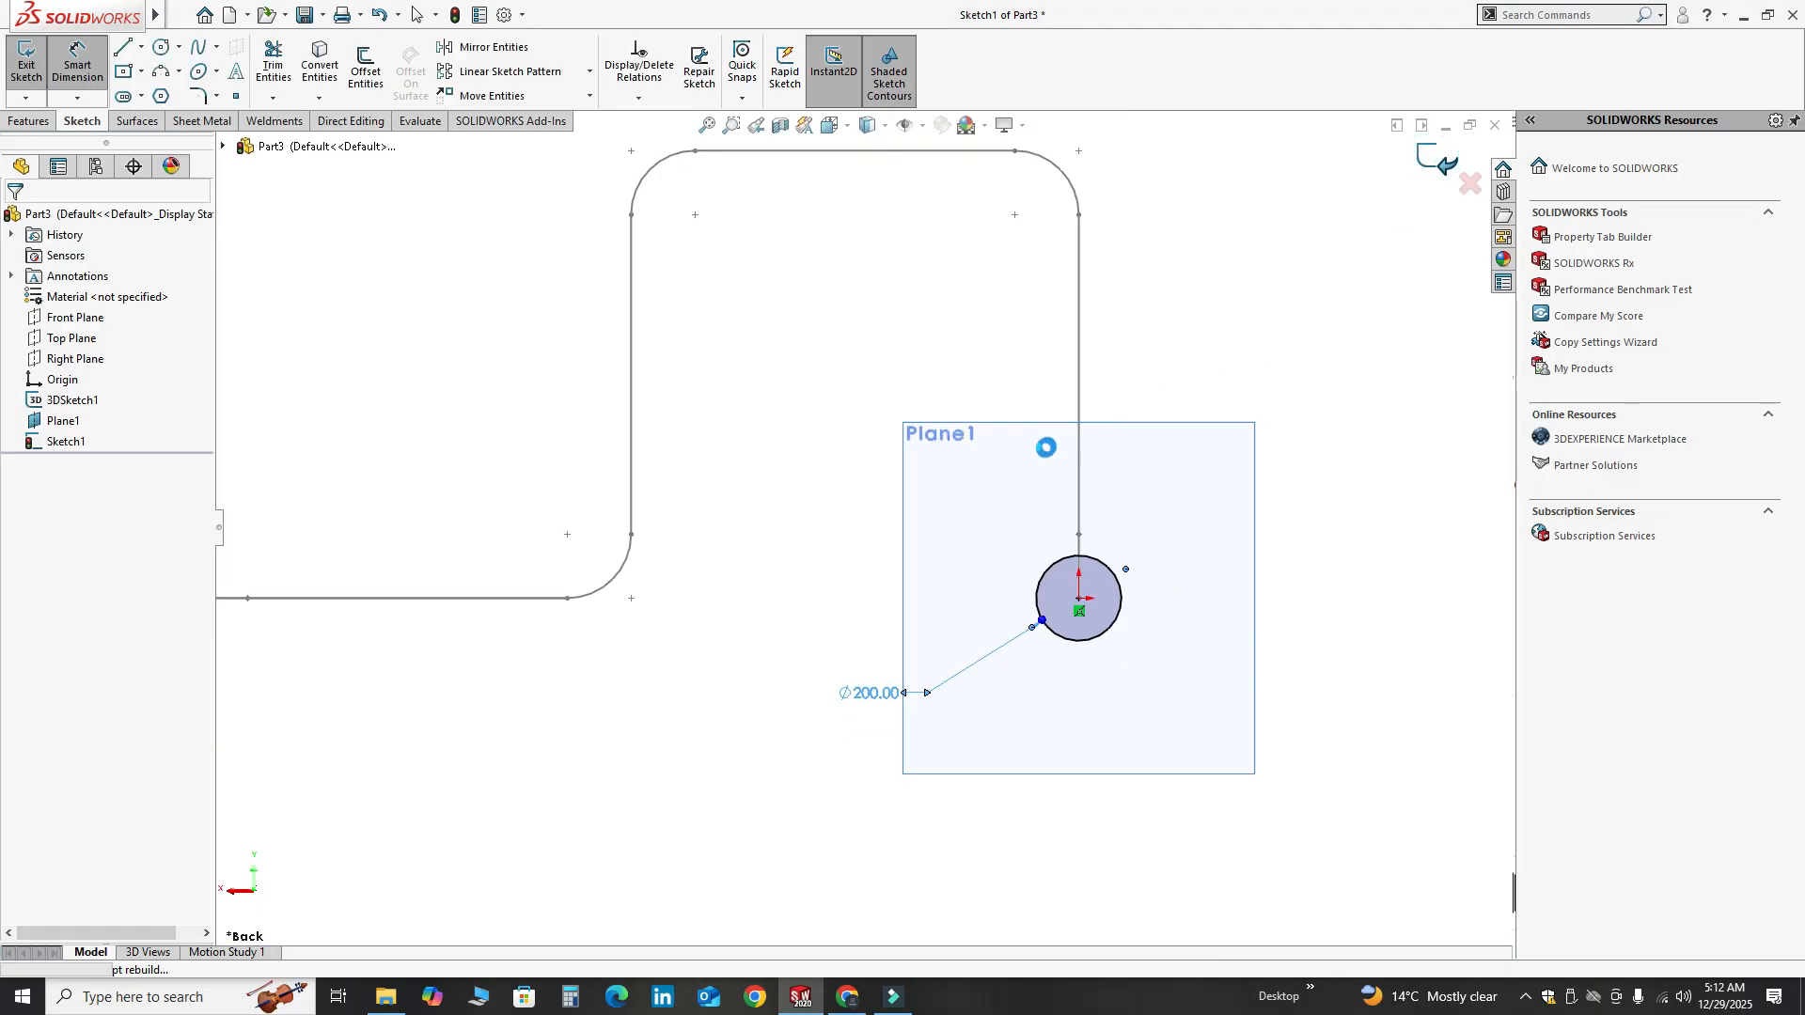
# Hide the reference plane at the start of the path
pyautogui.scroll(3, 1015, 474)
pyautogui.moveTo(1045, 537)
pyautogui.mouseDown(button='middle')
pyautogui.moveTo(978, 559)
pyautogui.moveTo(617, 568)
pyautogui.moveTo(523, 653)
pyautogui.moveTo(653, 633)
pyautogui.moveTo(666, 690)
pyautogui.moveTo(382, 524)
pyautogui.moveTo(342, 476)
pyautogui.mouseUp(button='middle')
pyautogui.rightClick(374, 467)
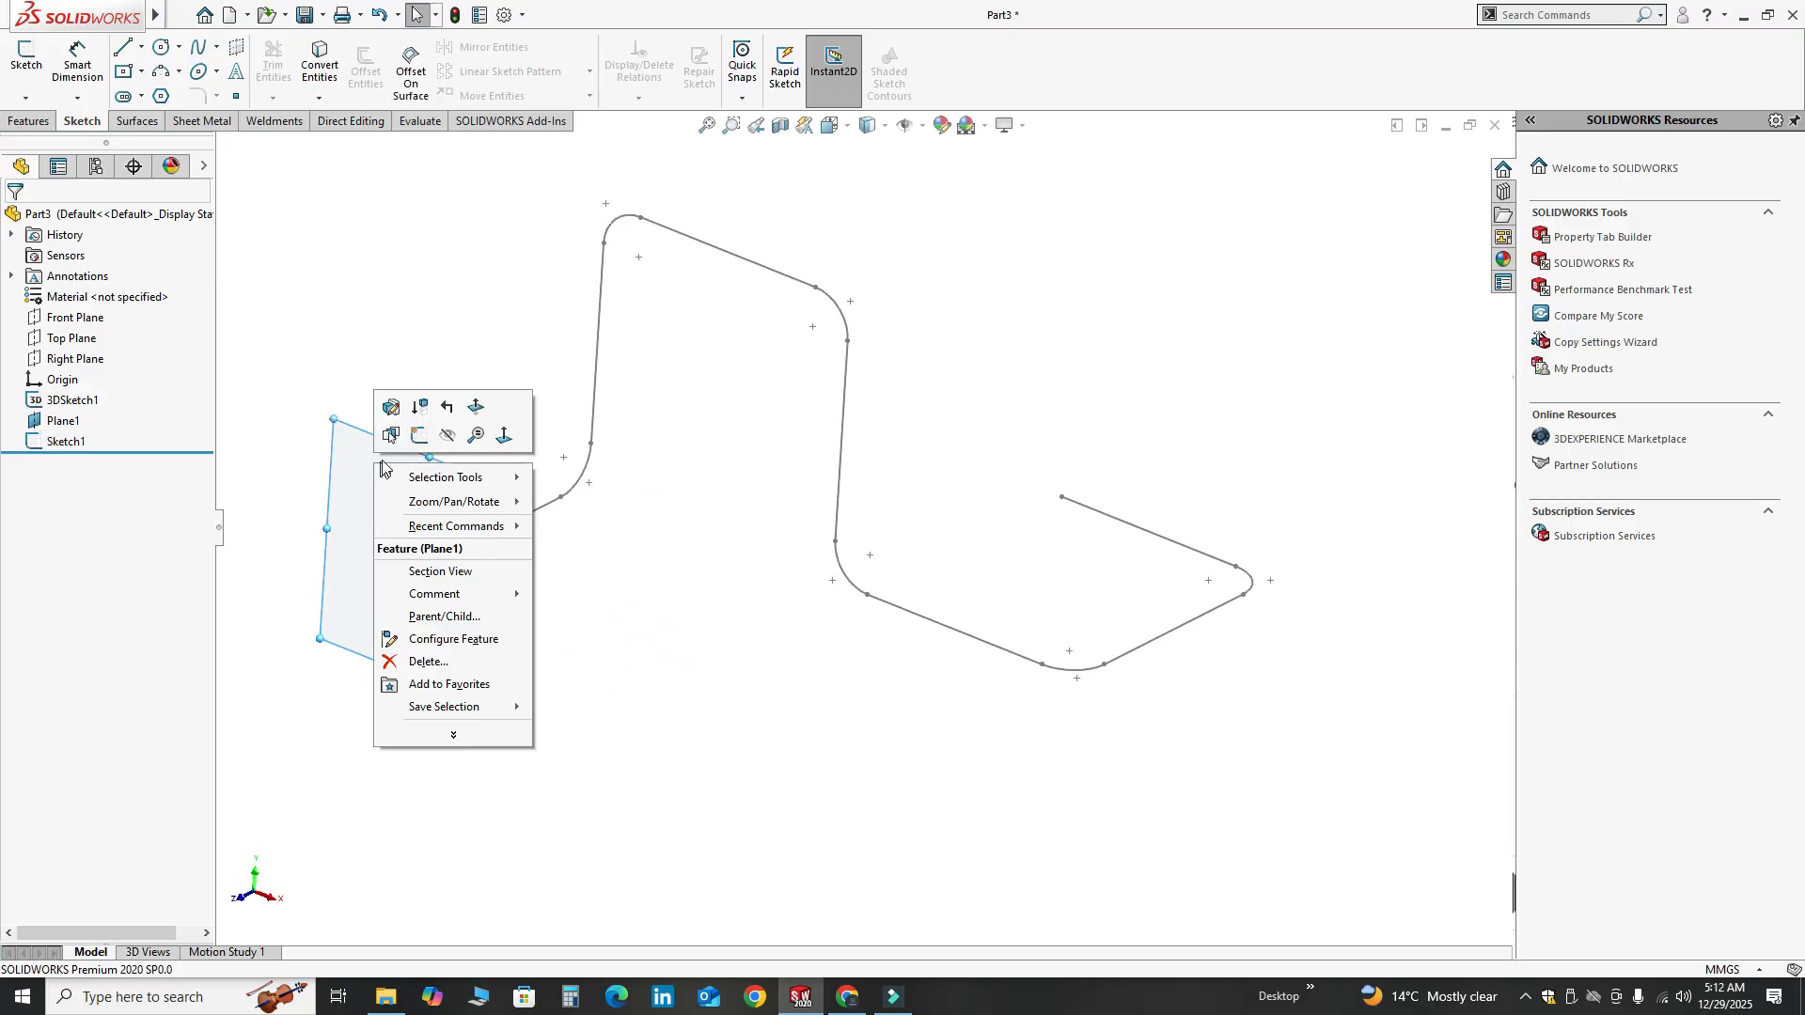
pyautogui.click(443, 407)
pyautogui.moveTo(583, 594)
pyautogui.mouseDown(button='middle')
pyautogui.moveTo(596, 617)
pyautogui.moveTo(568, 584)
pyautogui.moveTo(670, 338)
pyautogui.mouseUp(button='middle')
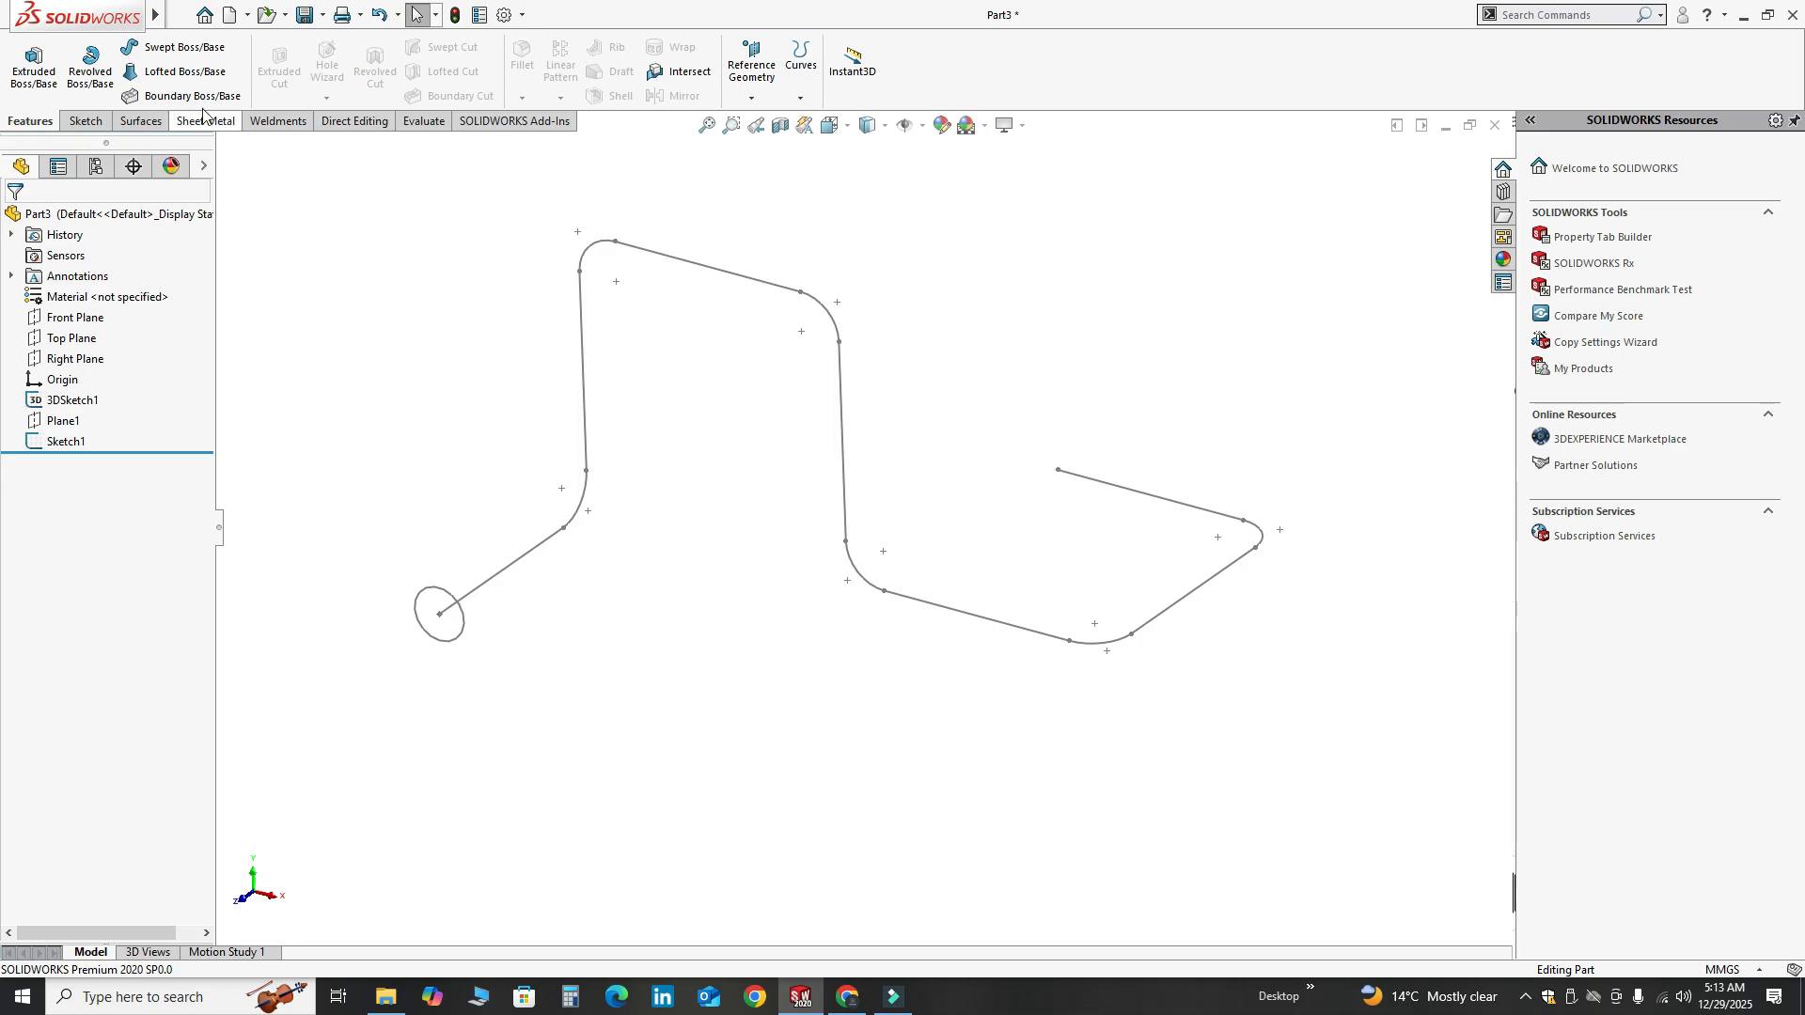
# Set up a Swept Boss/Base with the circle sketch as the sketch profile and the filleted 3D sketch as the path
pyautogui.click(169, 48)
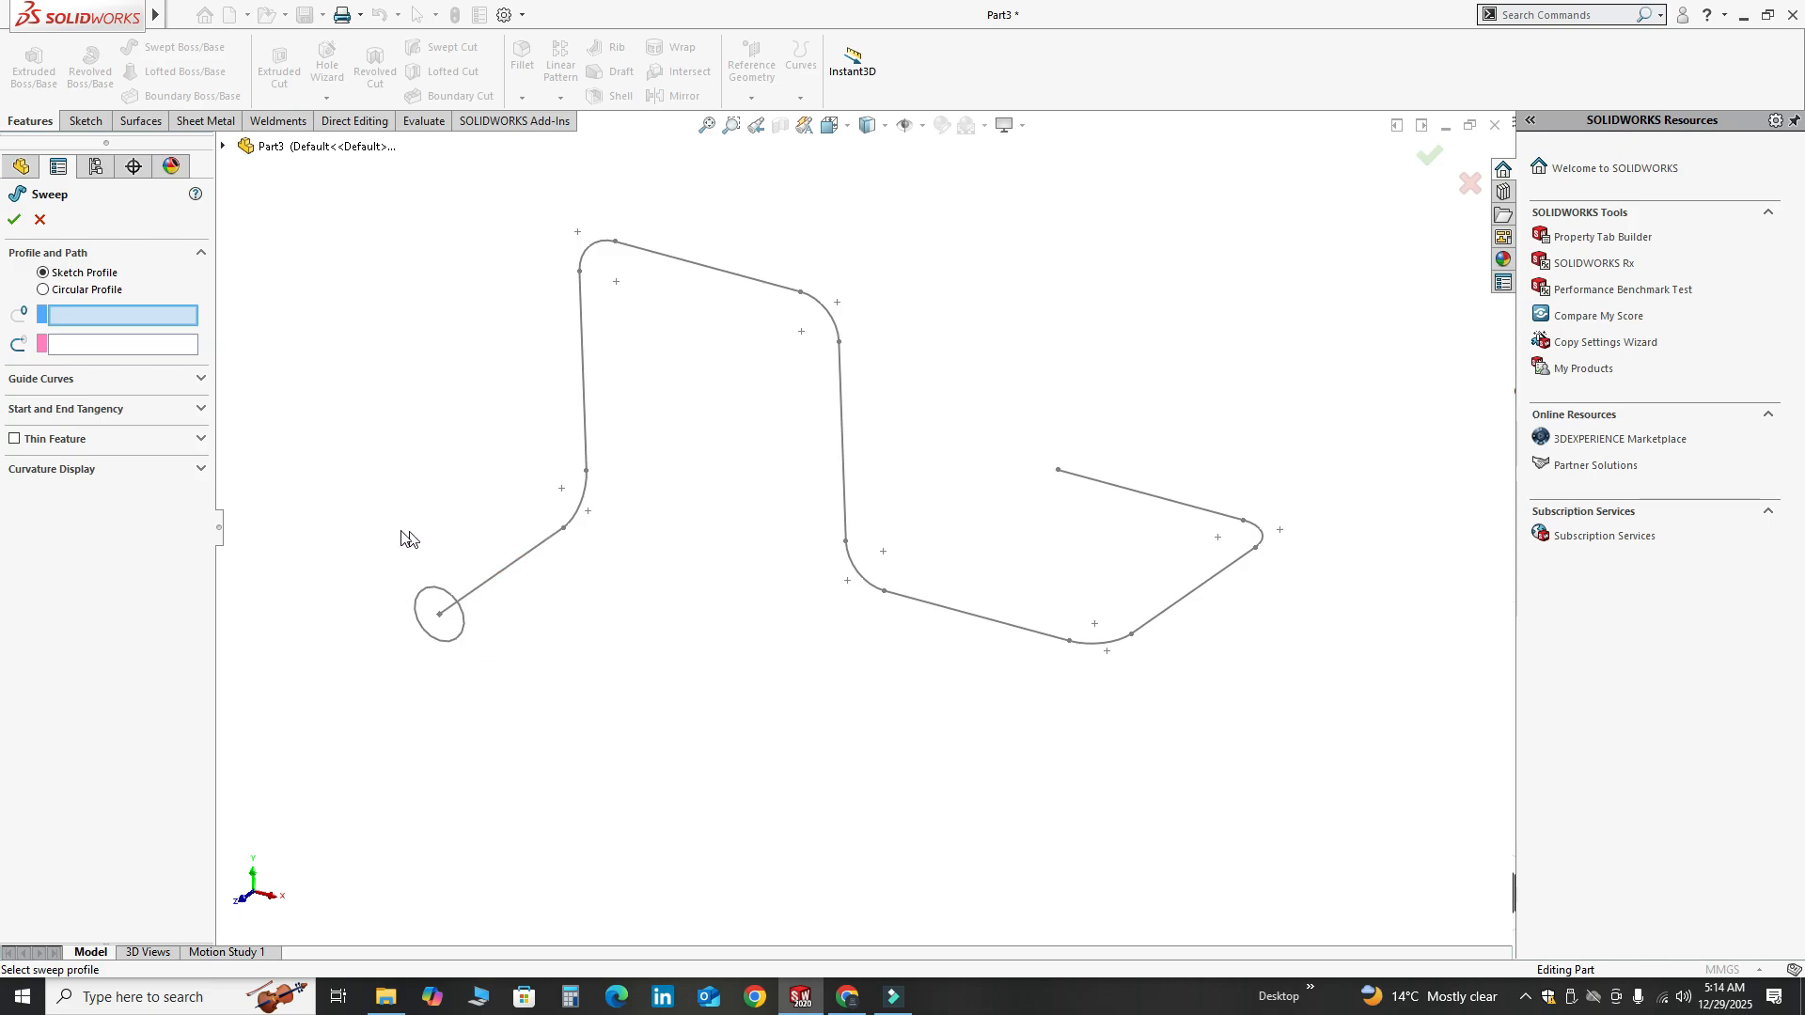
pyautogui.scroll(-2, 712, 543)
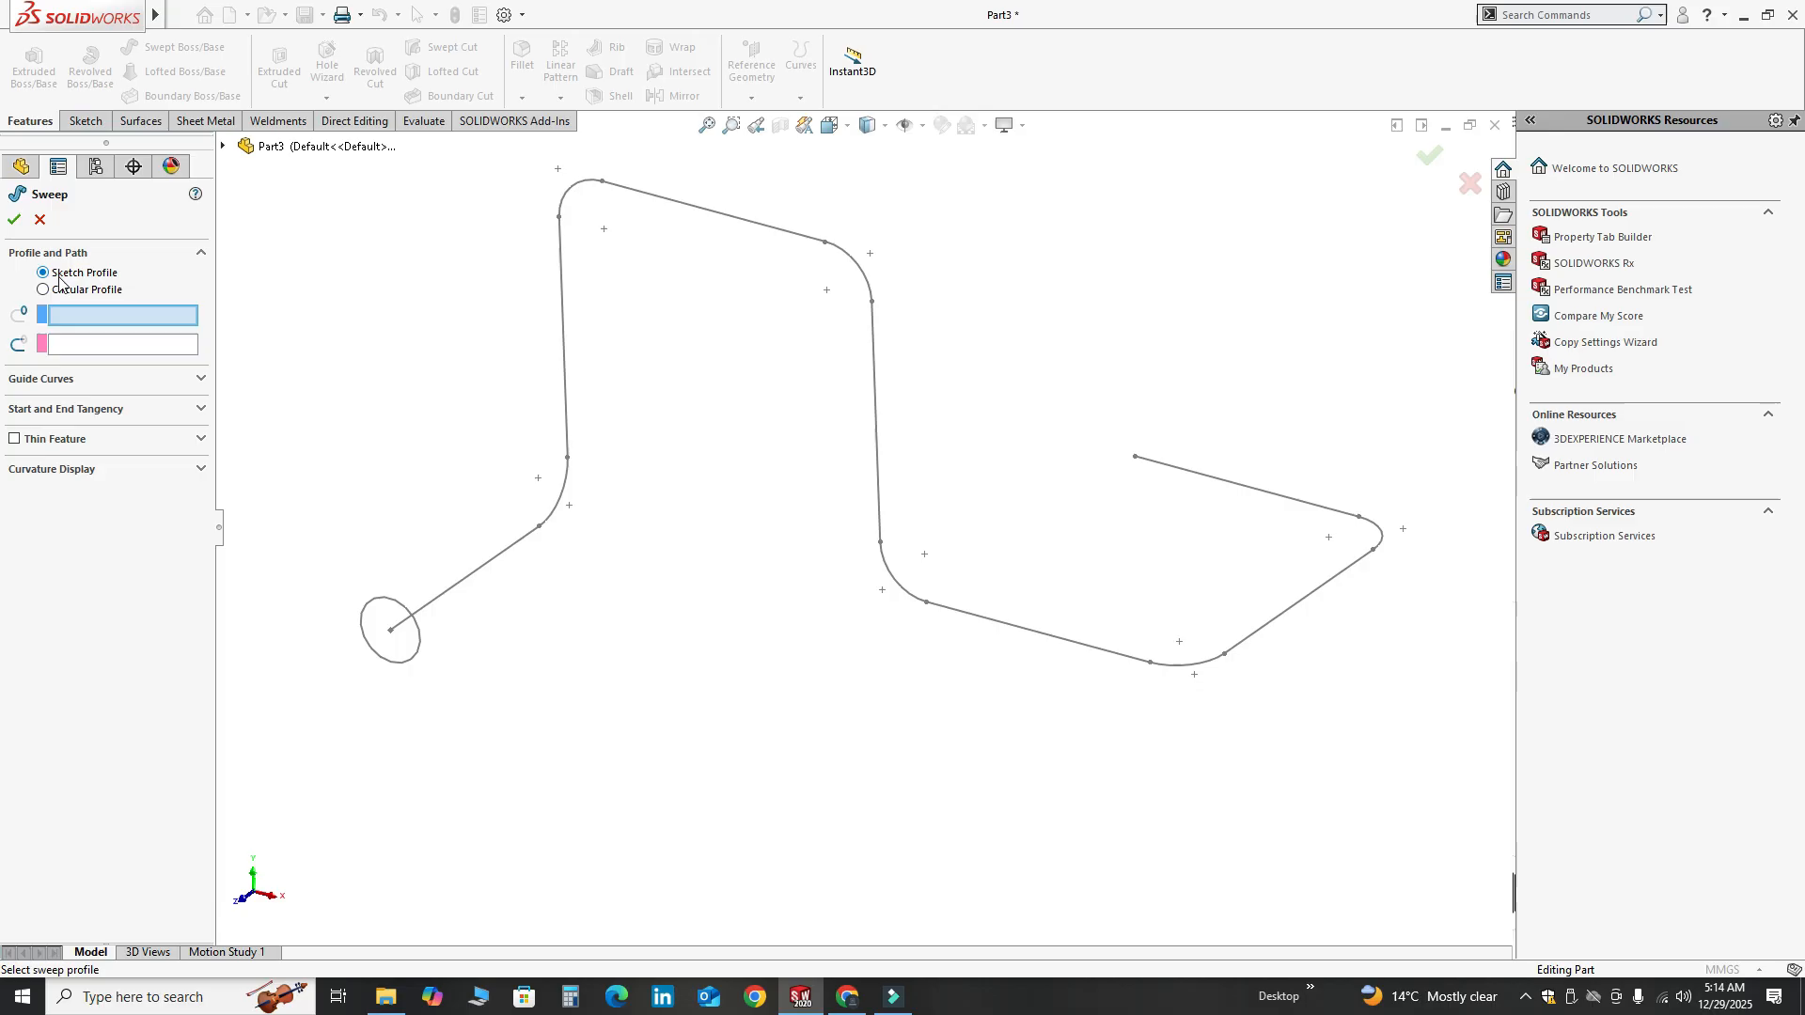
pyautogui.click(368, 617)
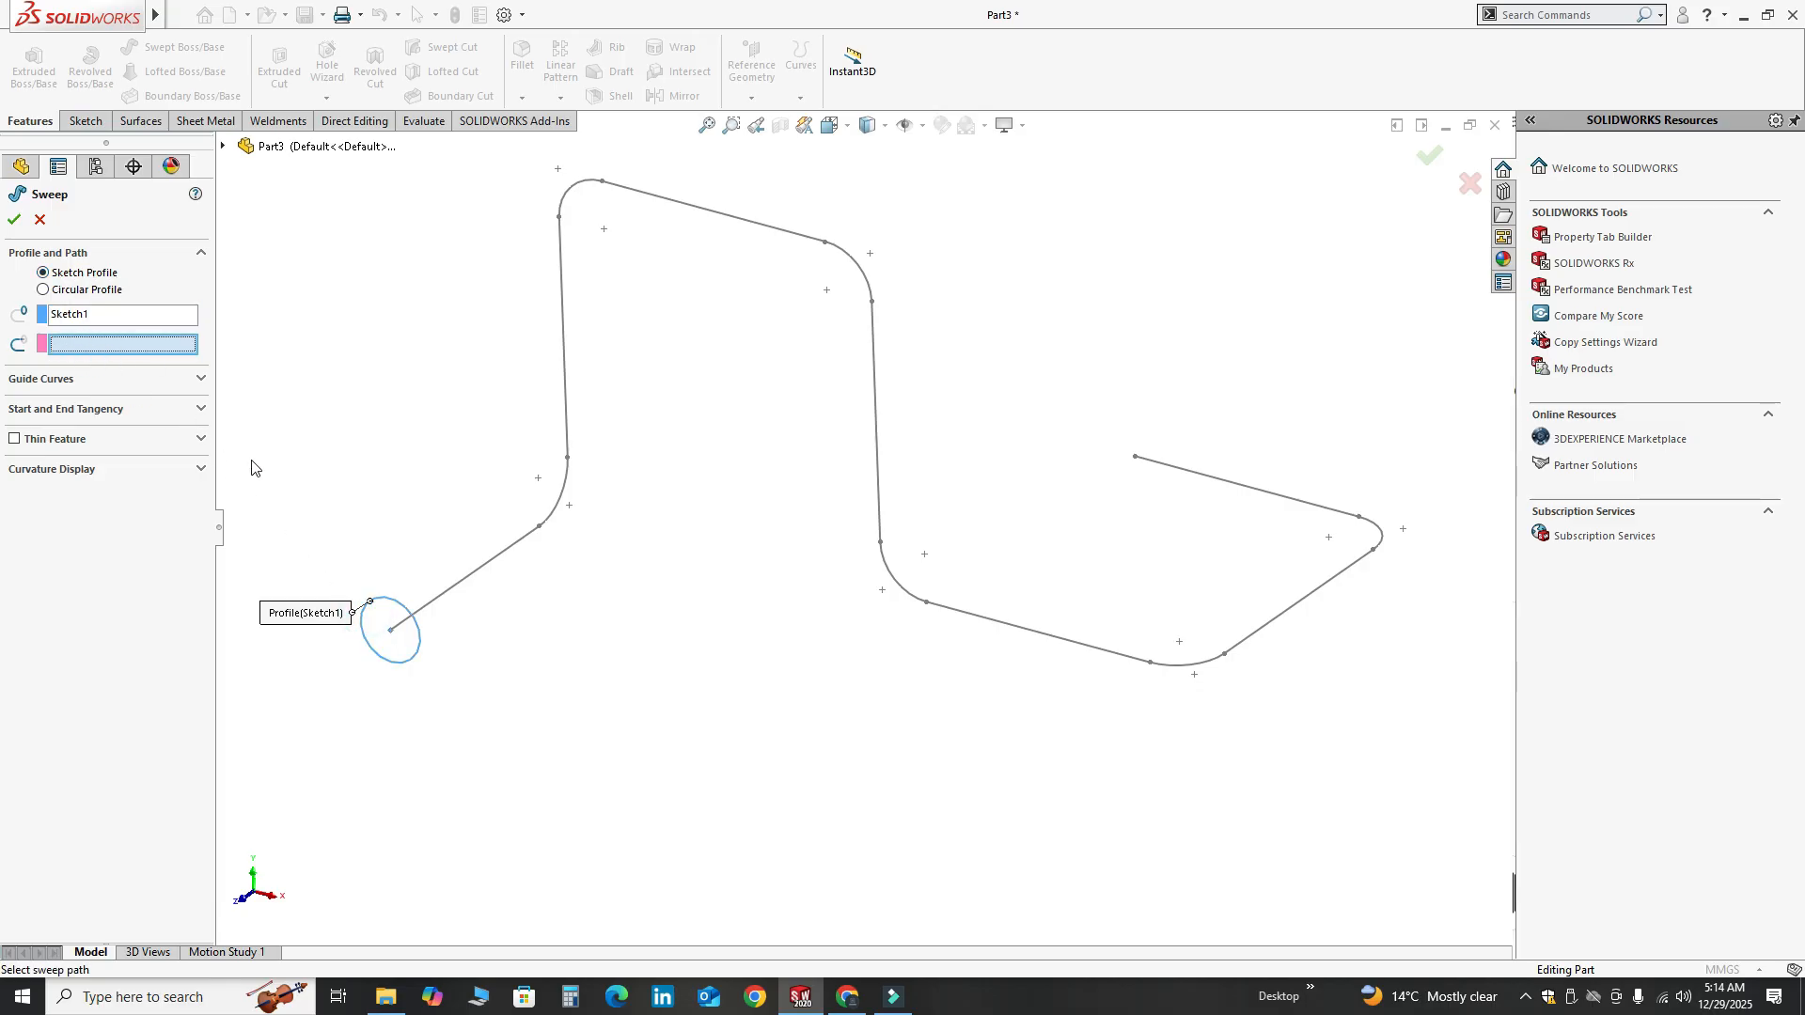
pyautogui.click(472, 582)
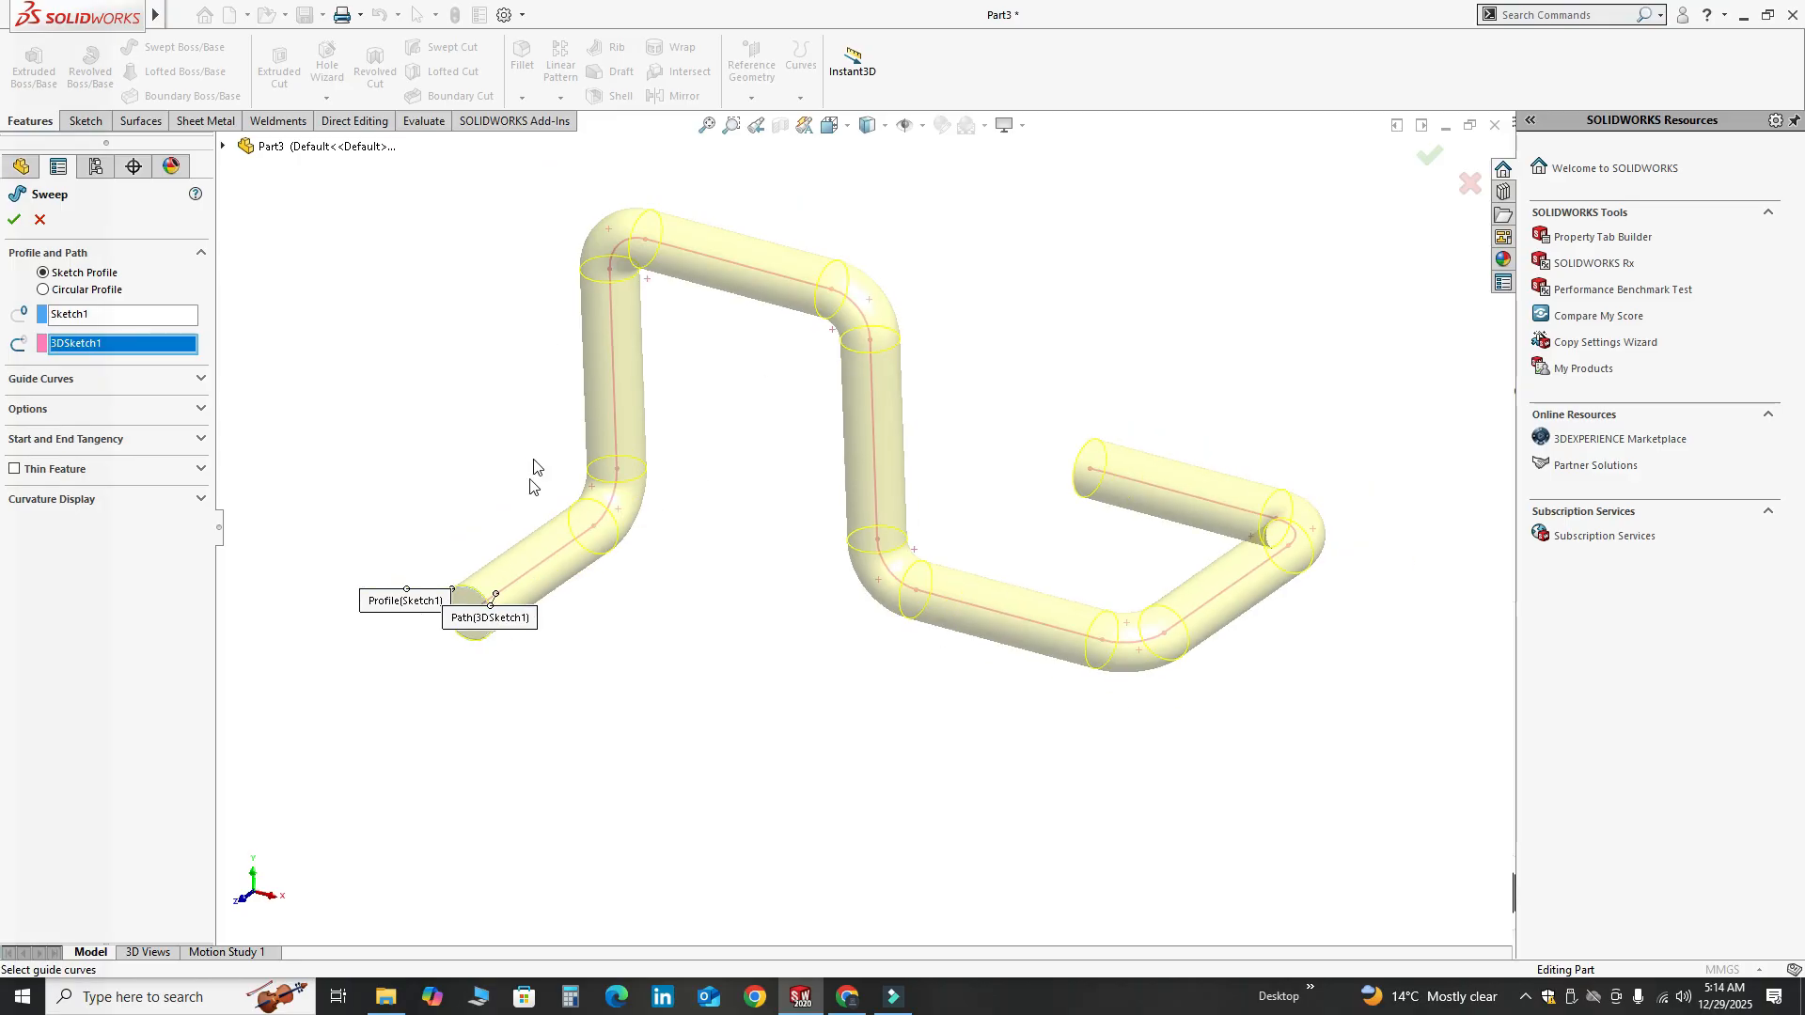
pyautogui.moveTo(617, 314); pyautogui.dragTo(1014, 294, button='middle')
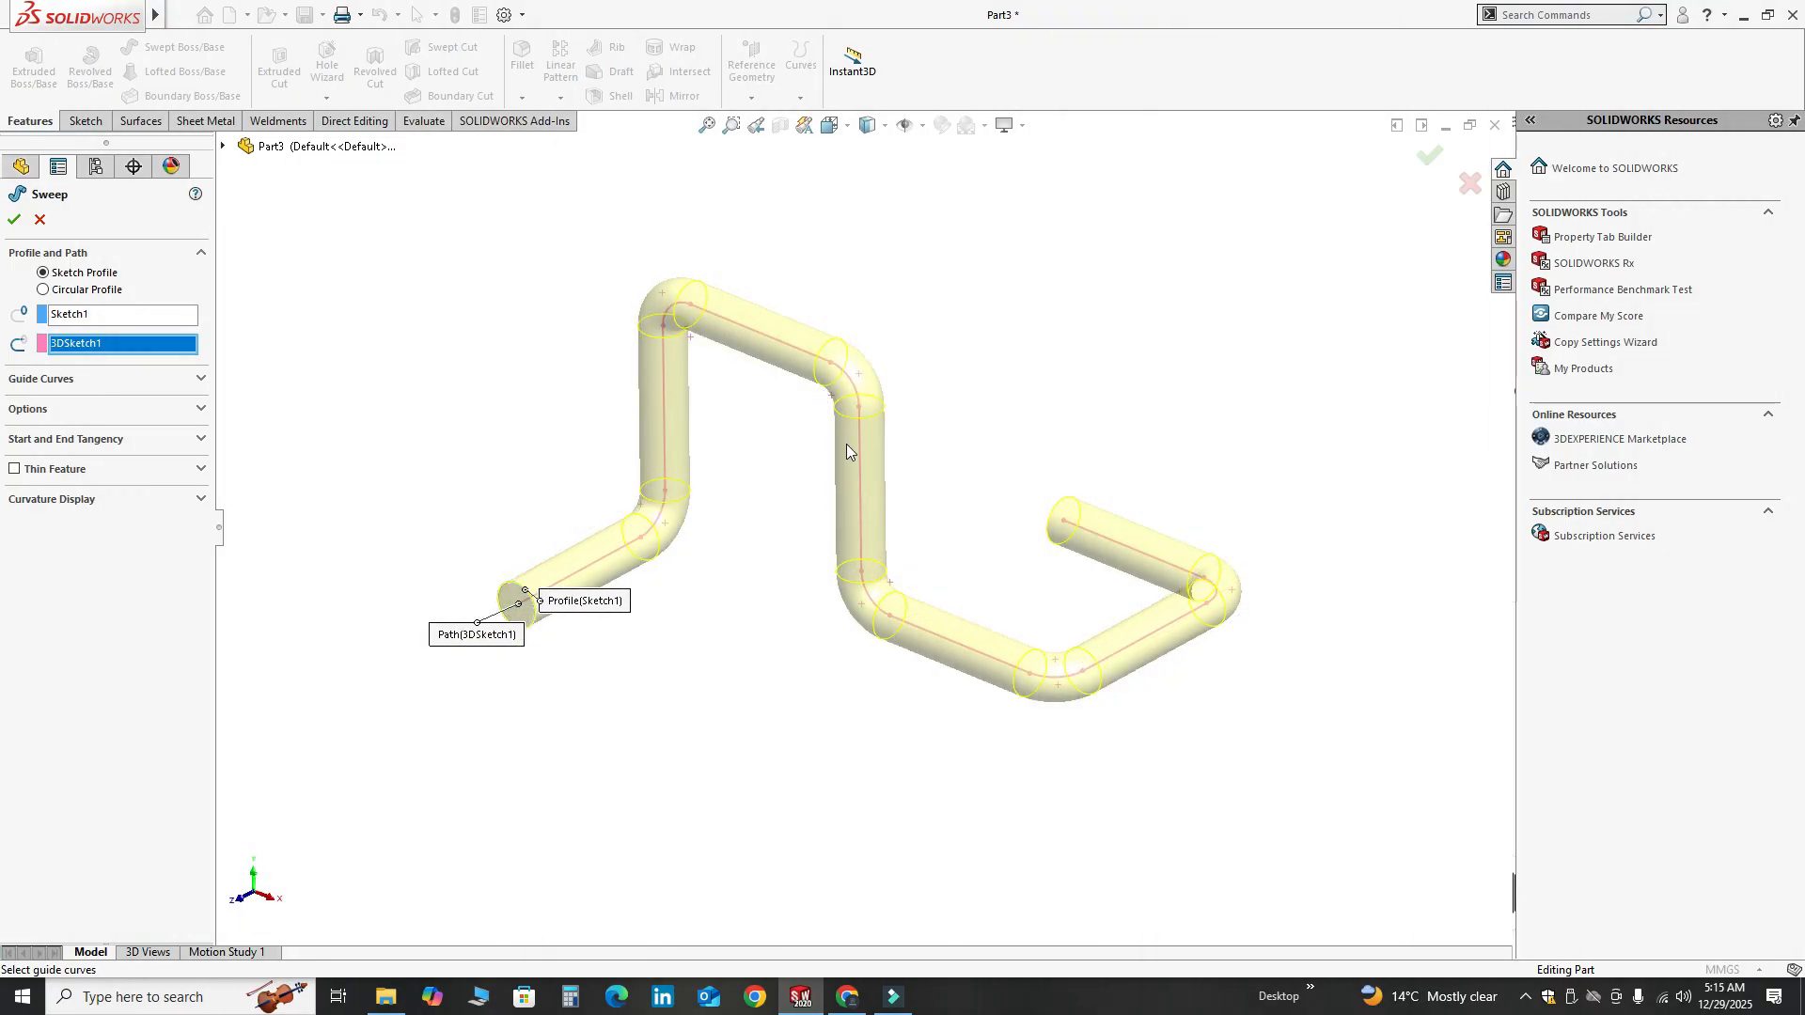
pyautogui.moveTo(999, 451); pyautogui.dragTo(1066, 427, button='middle')
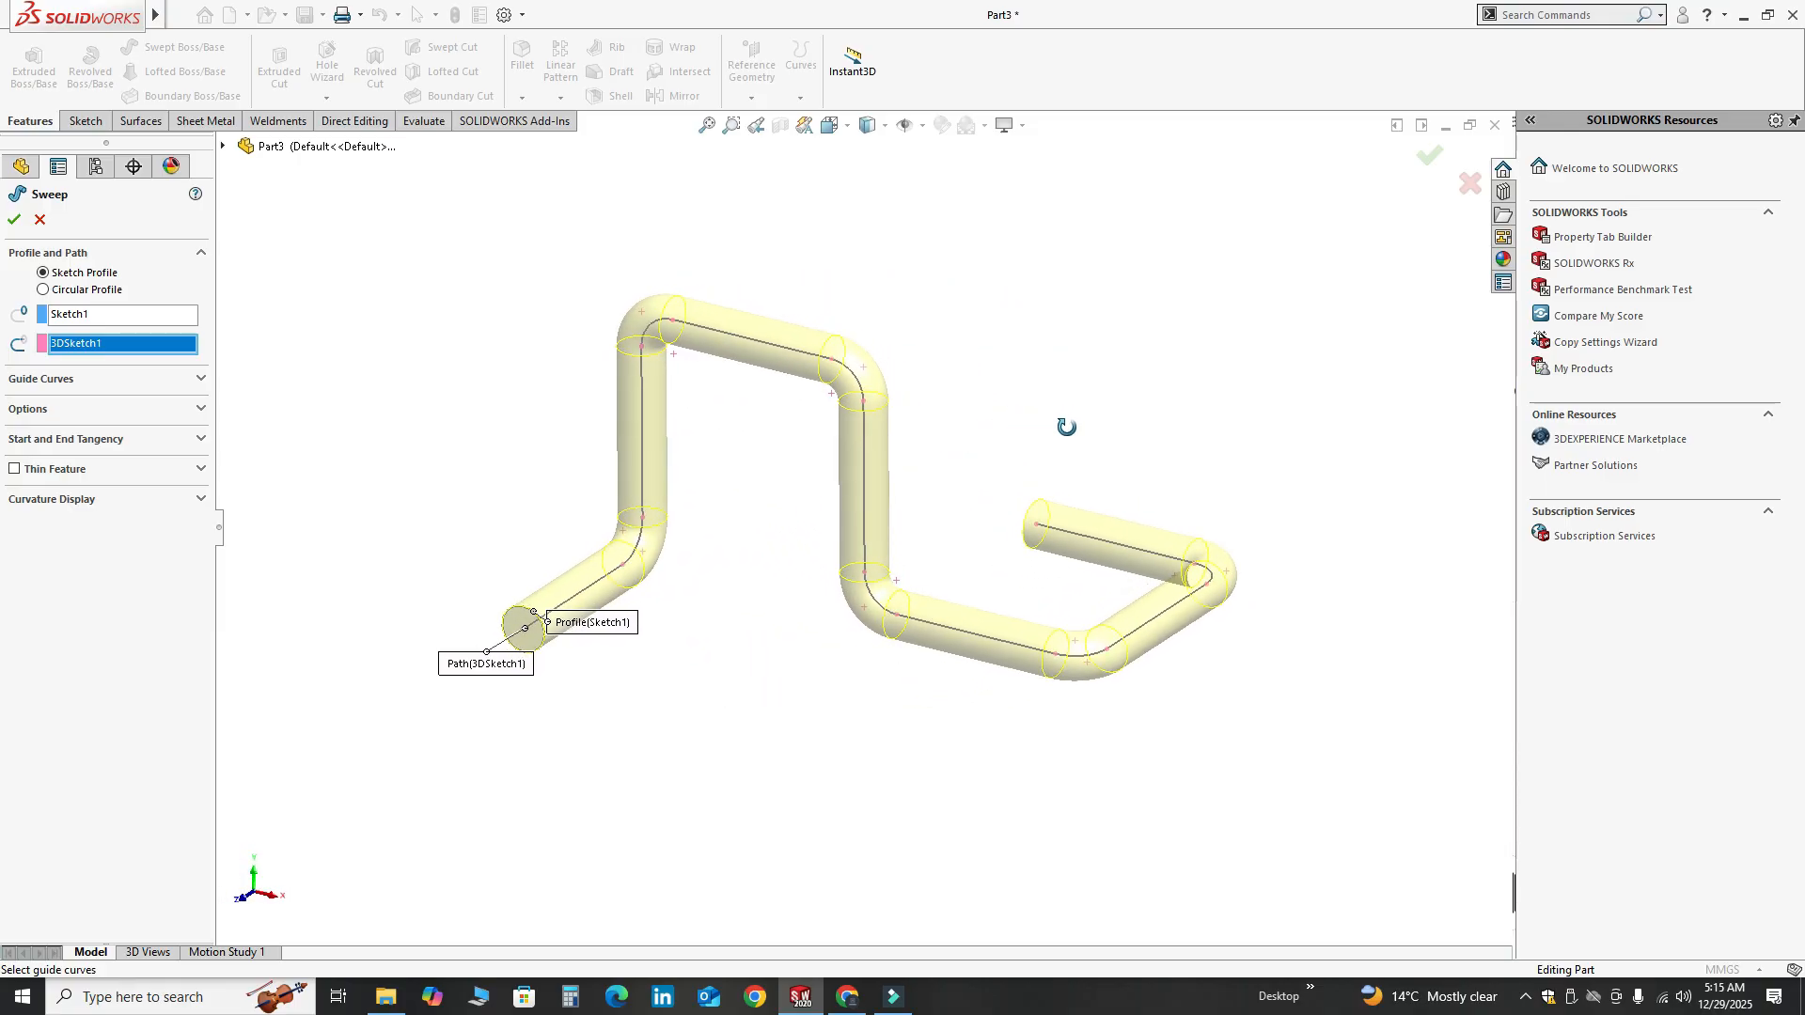
pyautogui.moveTo(758, 524); pyautogui.dragTo(742, 548, button='middle')
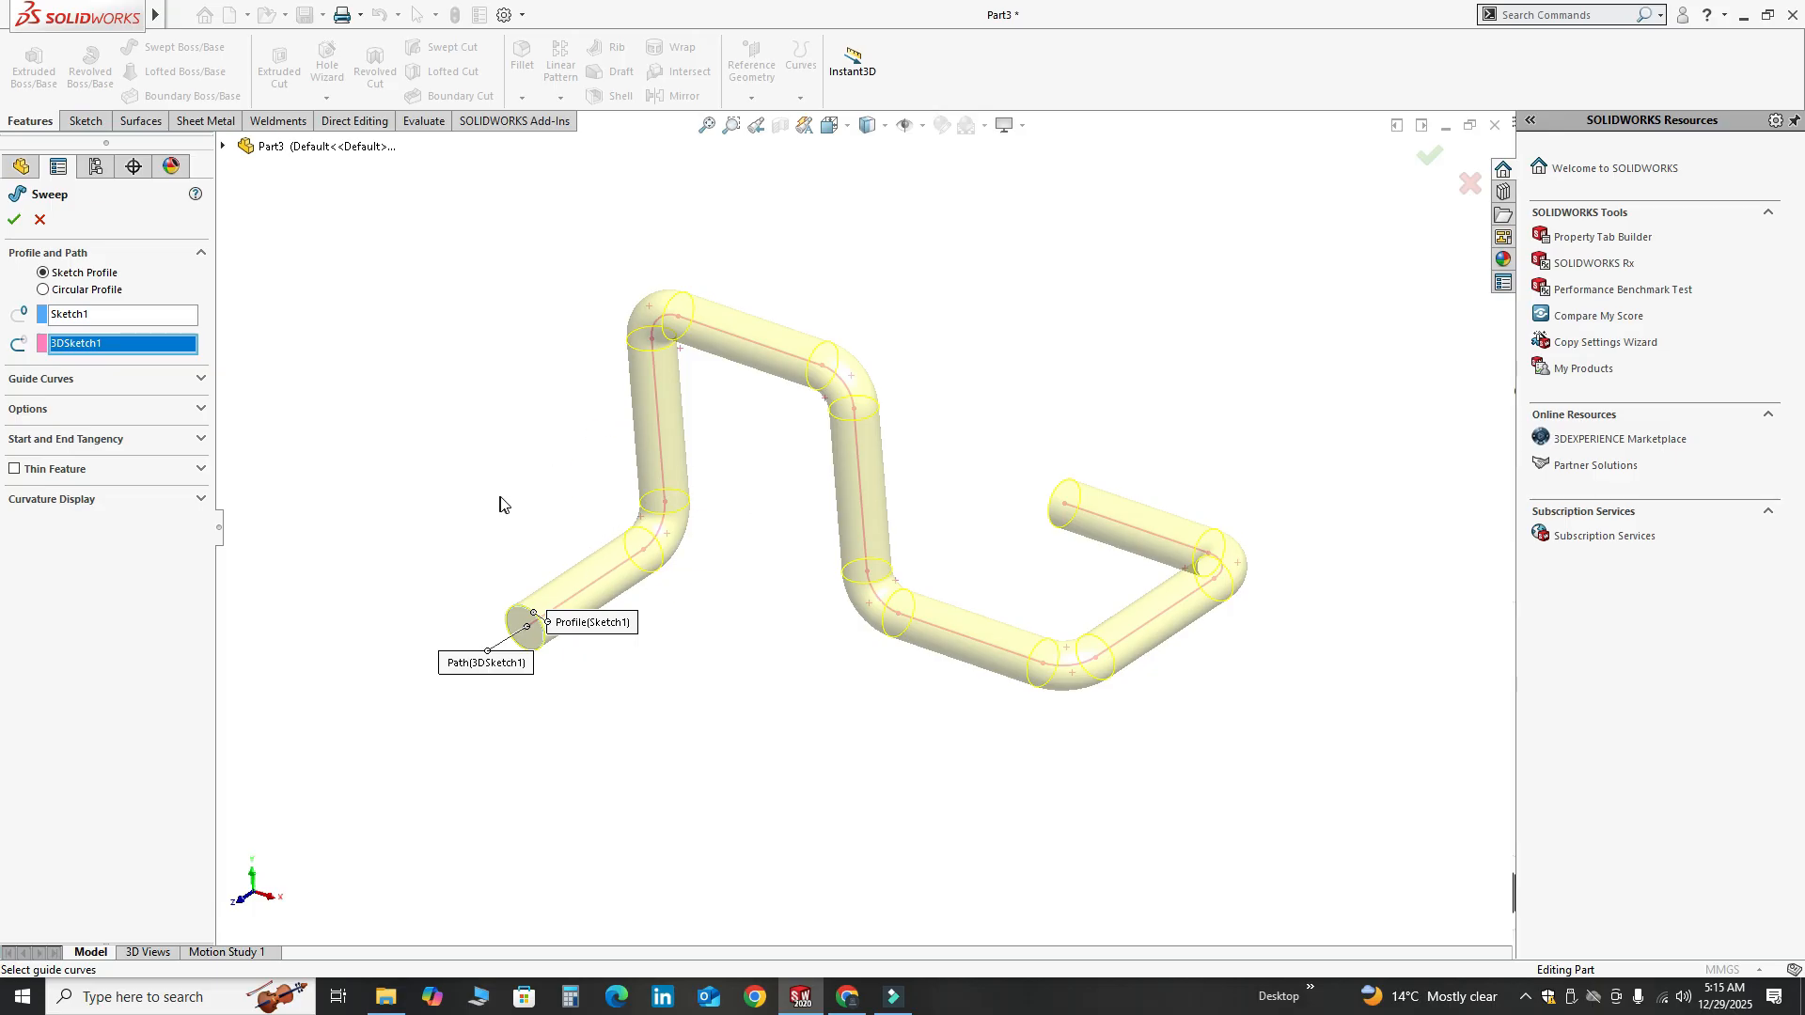
# Make the sweep a one-direction thin feature with a 12.70 mm wall, reverse the thickness to the inside of the circle, and accept it
pyautogui.click(14, 475)
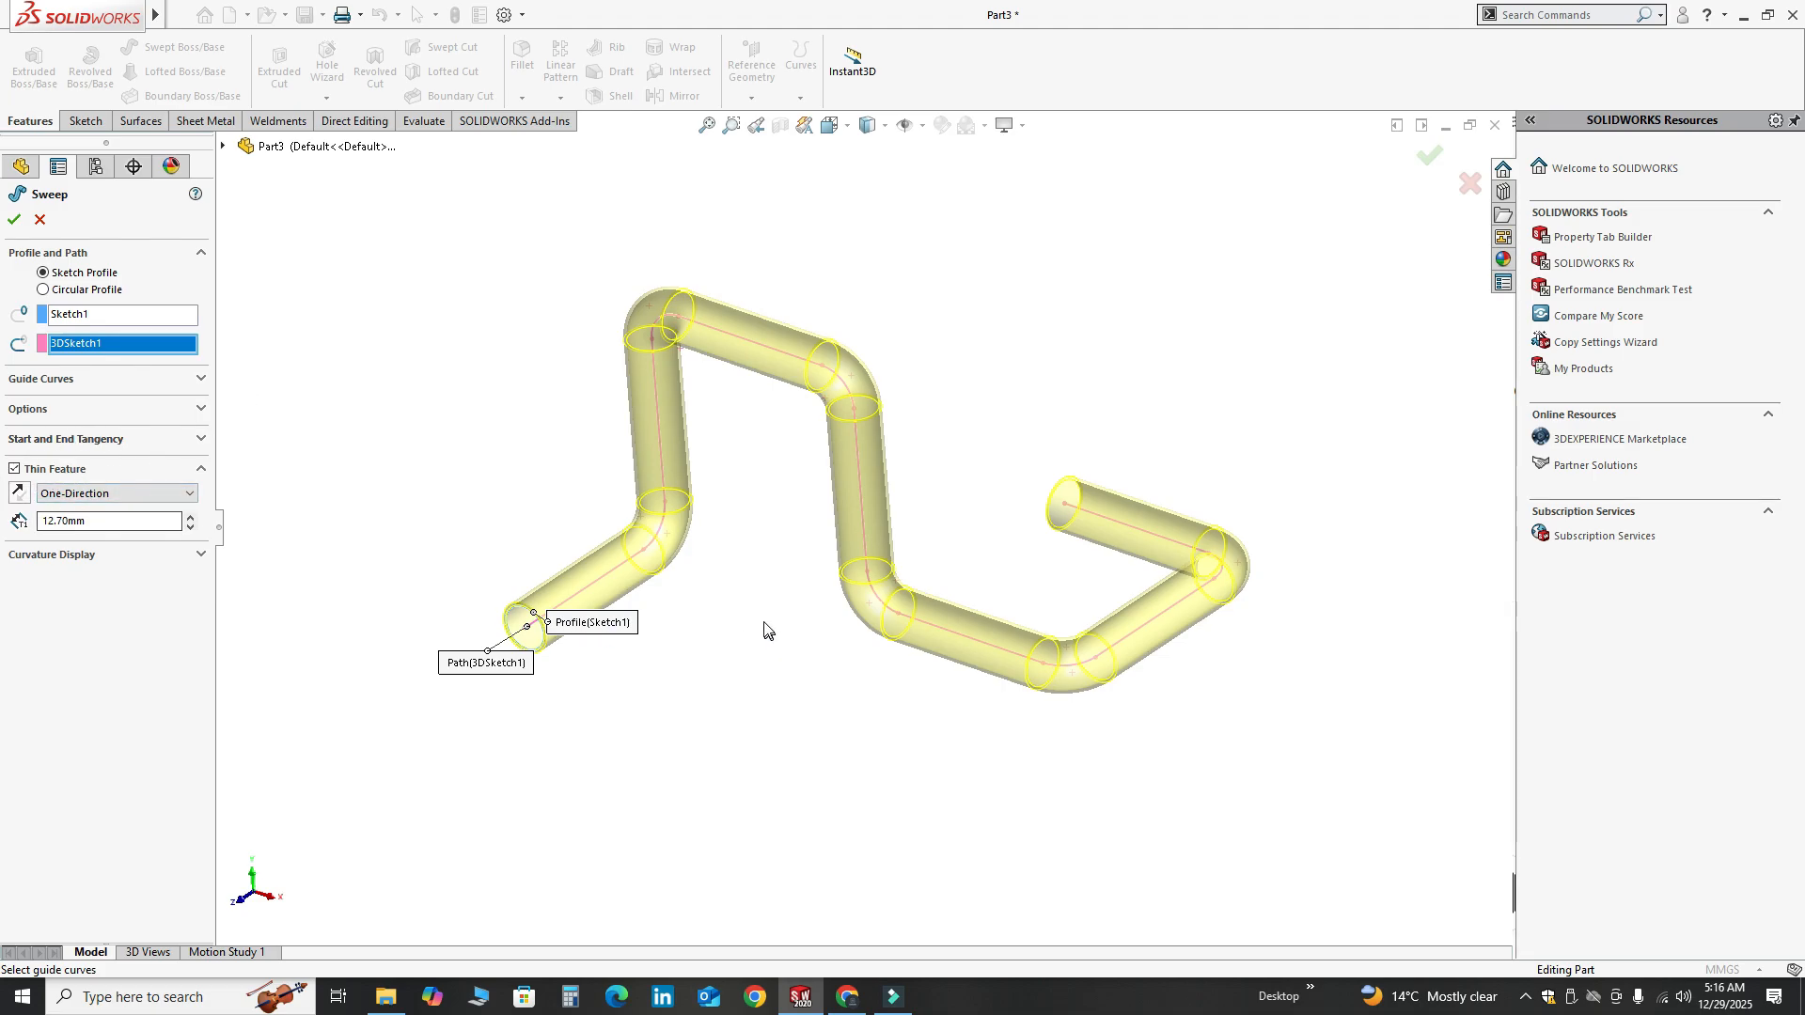
pyautogui.scroll(-8, 564, 602)
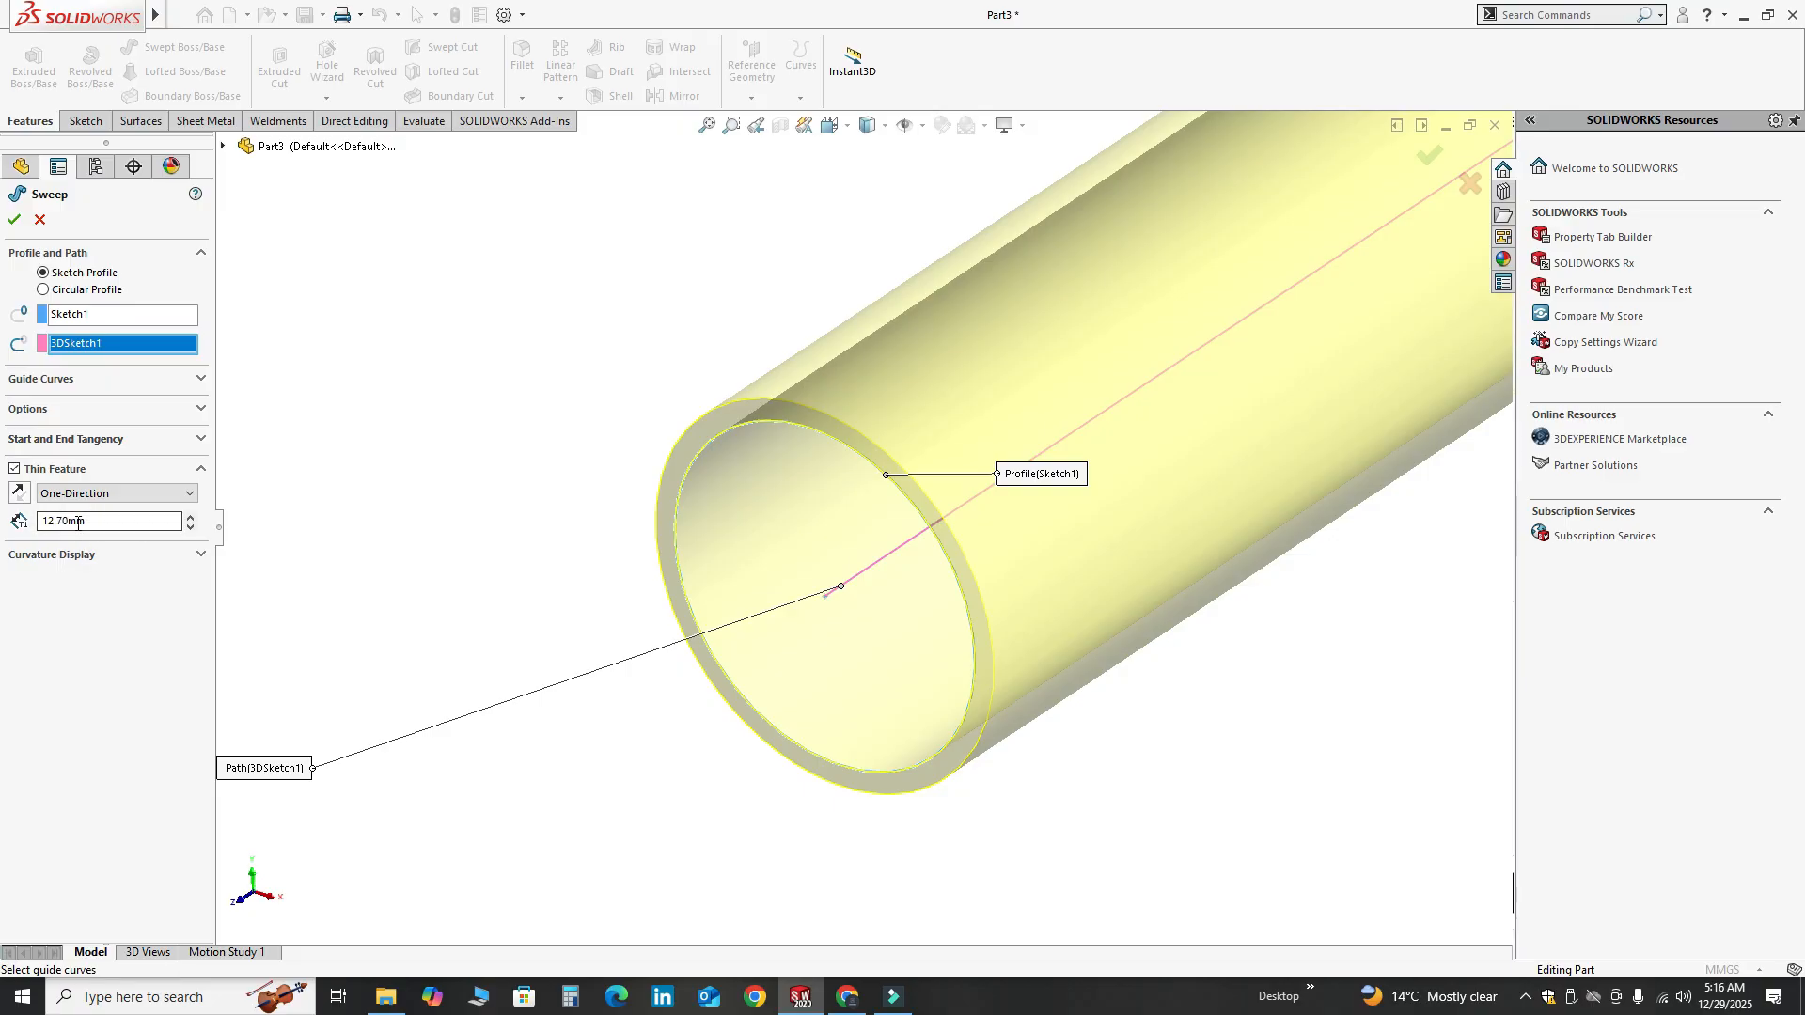
pyautogui.scroll(-1, 879, 570)
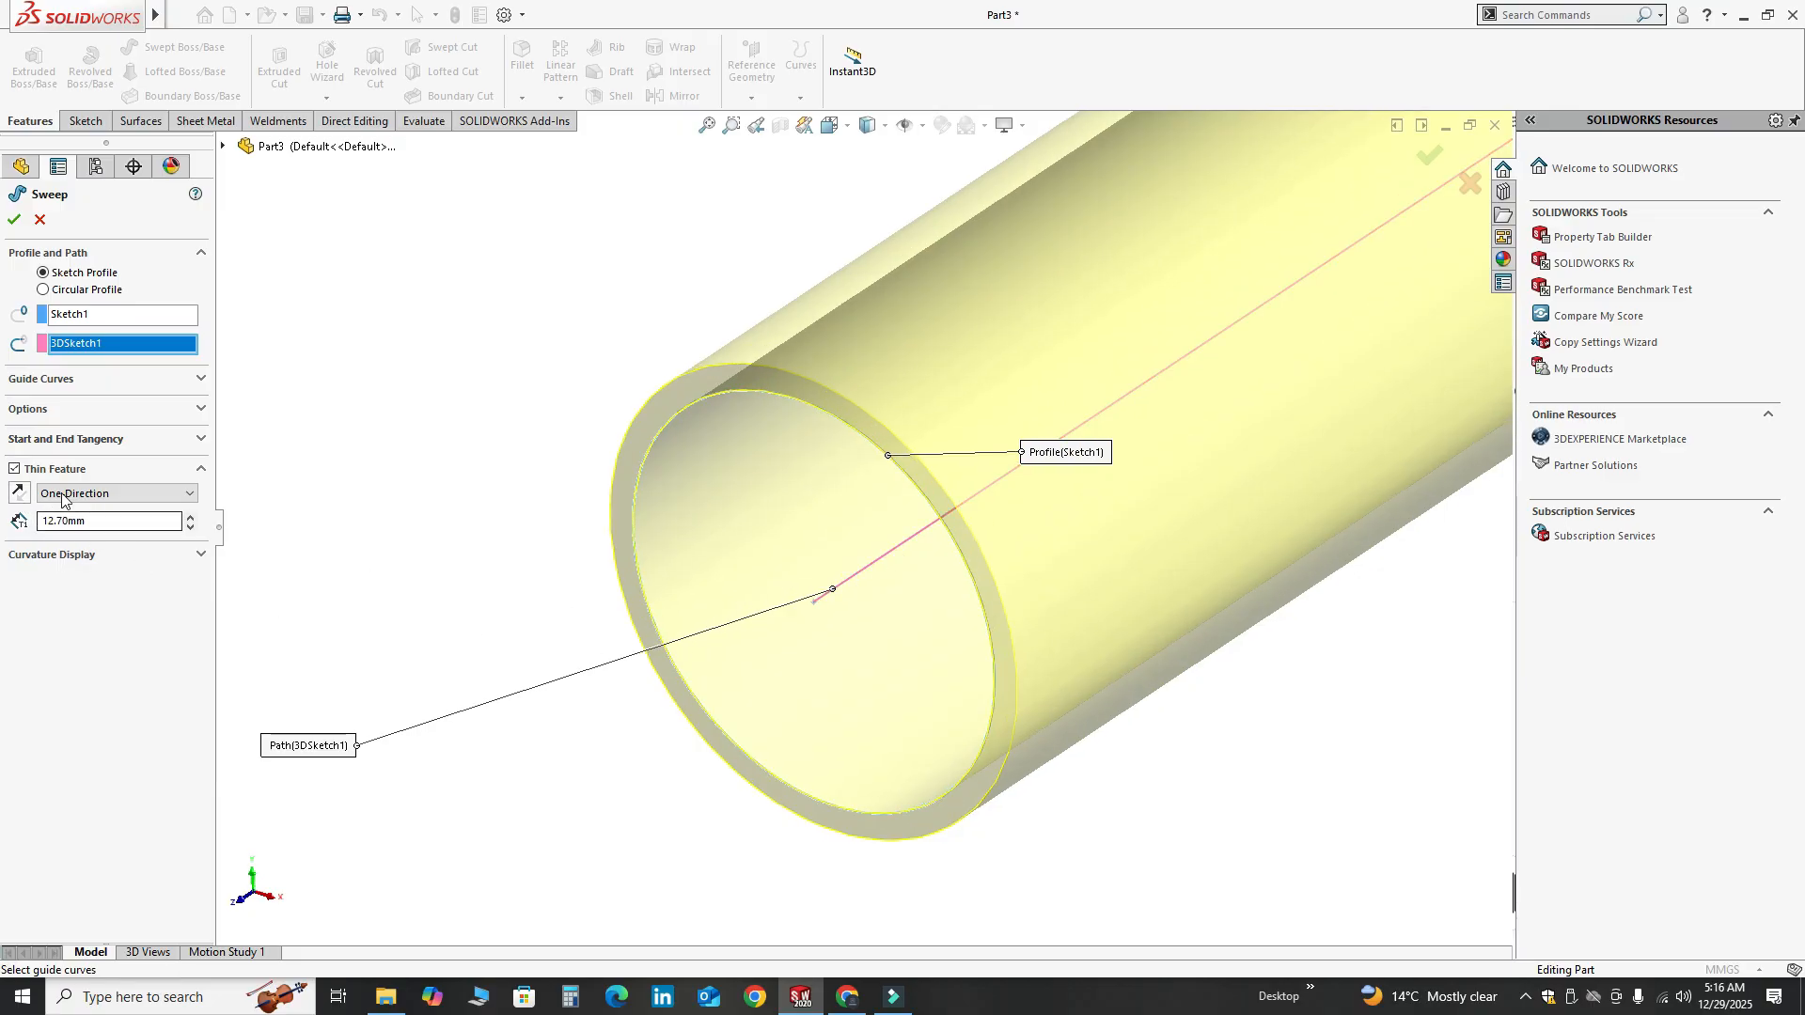
pyautogui.click(18, 493)
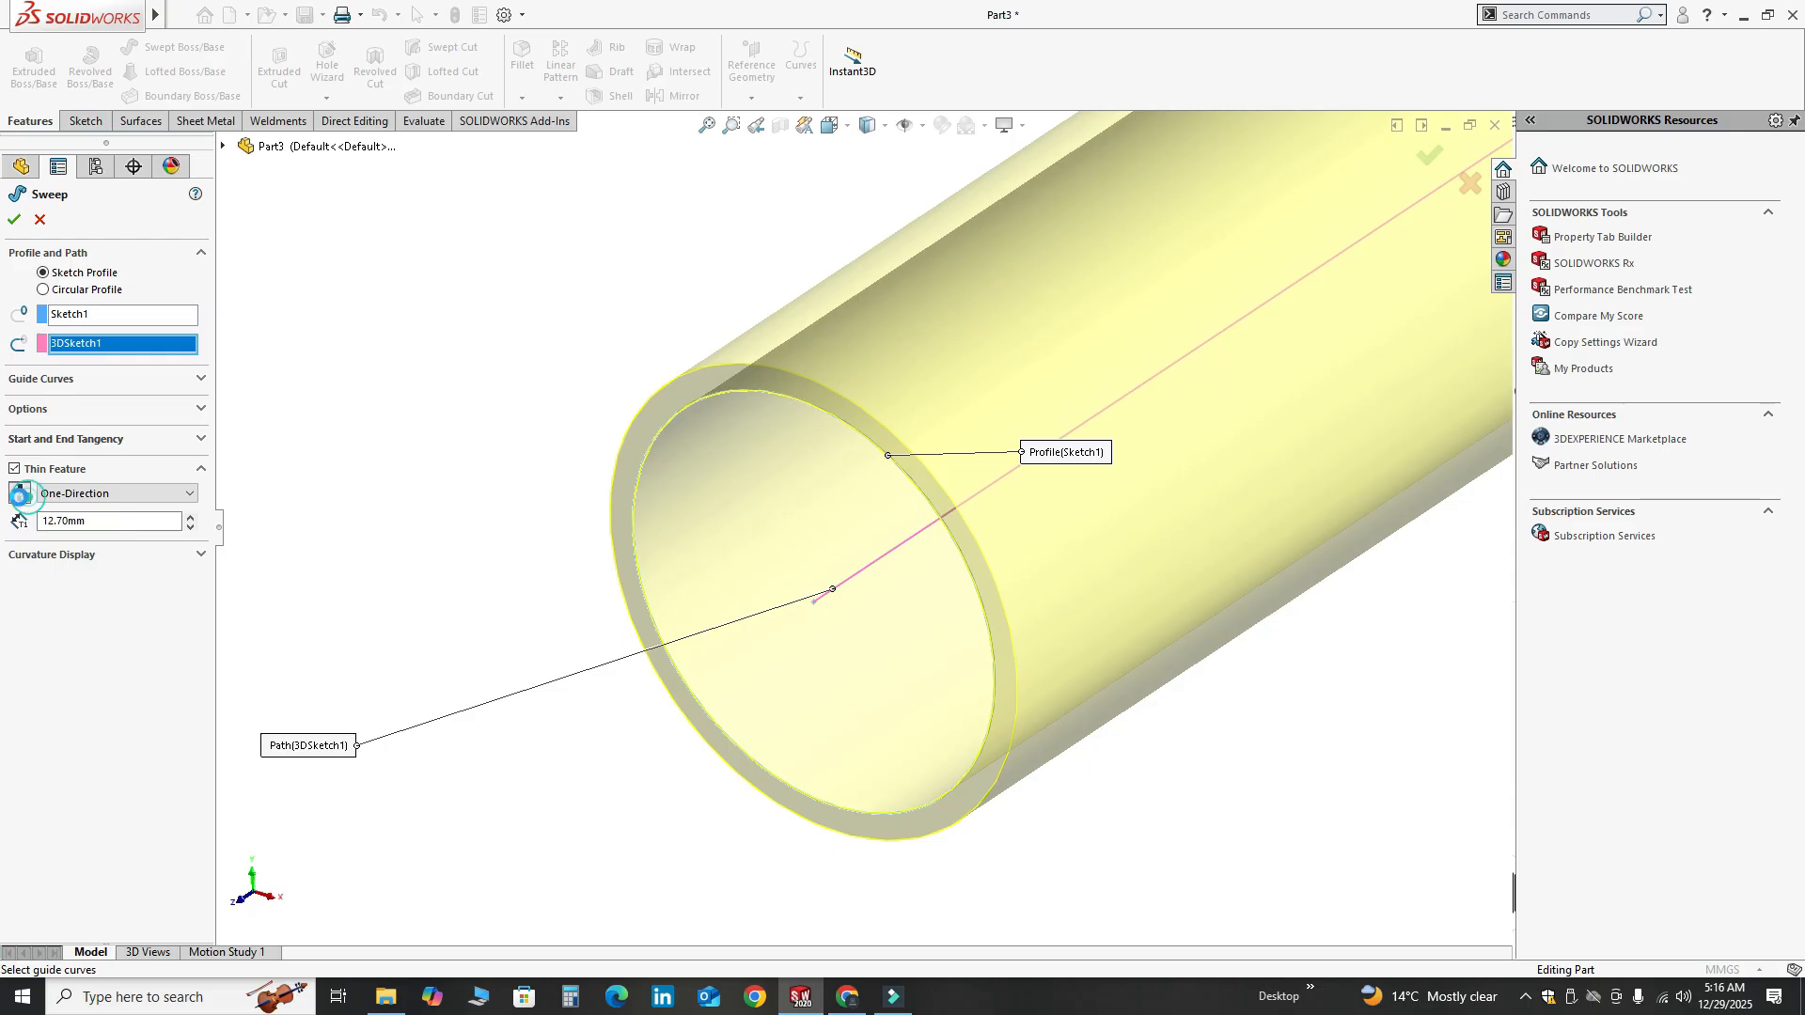
pyautogui.click(19, 493)
pyautogui.click(19, 496)
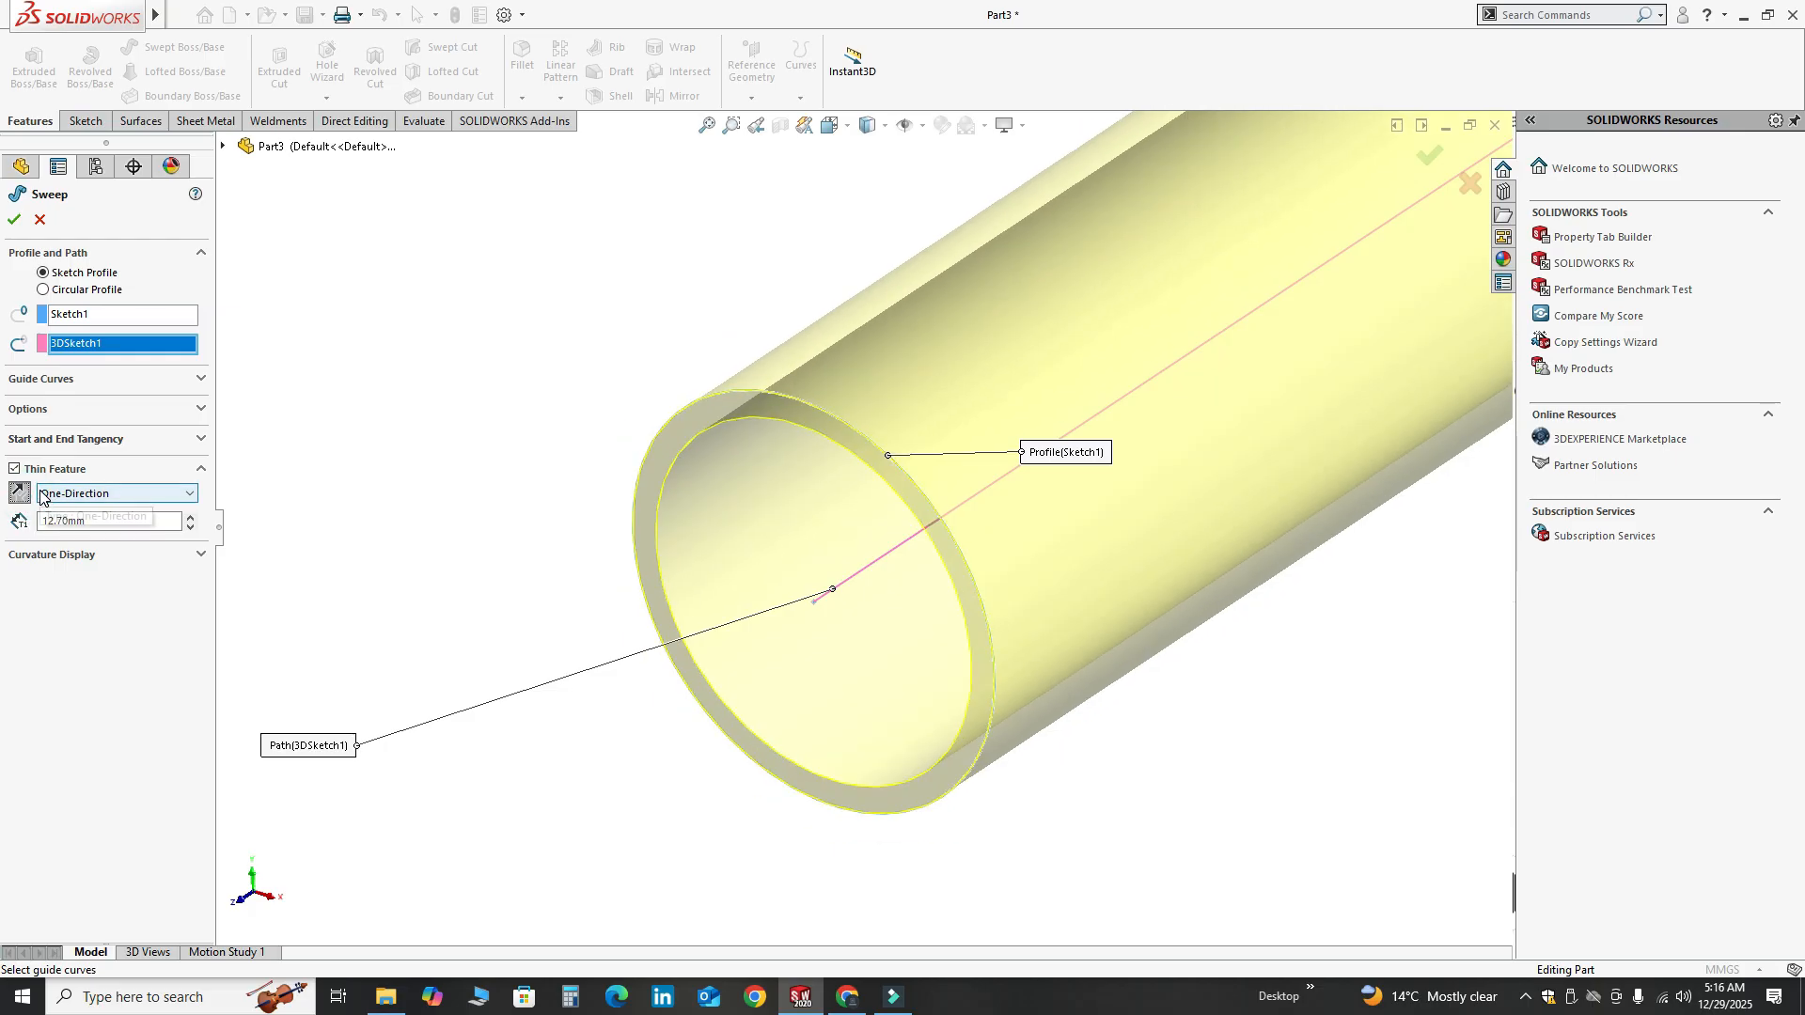
pyautogui.click(13, 219)
pyautogui.scroll(15, 568, 516)
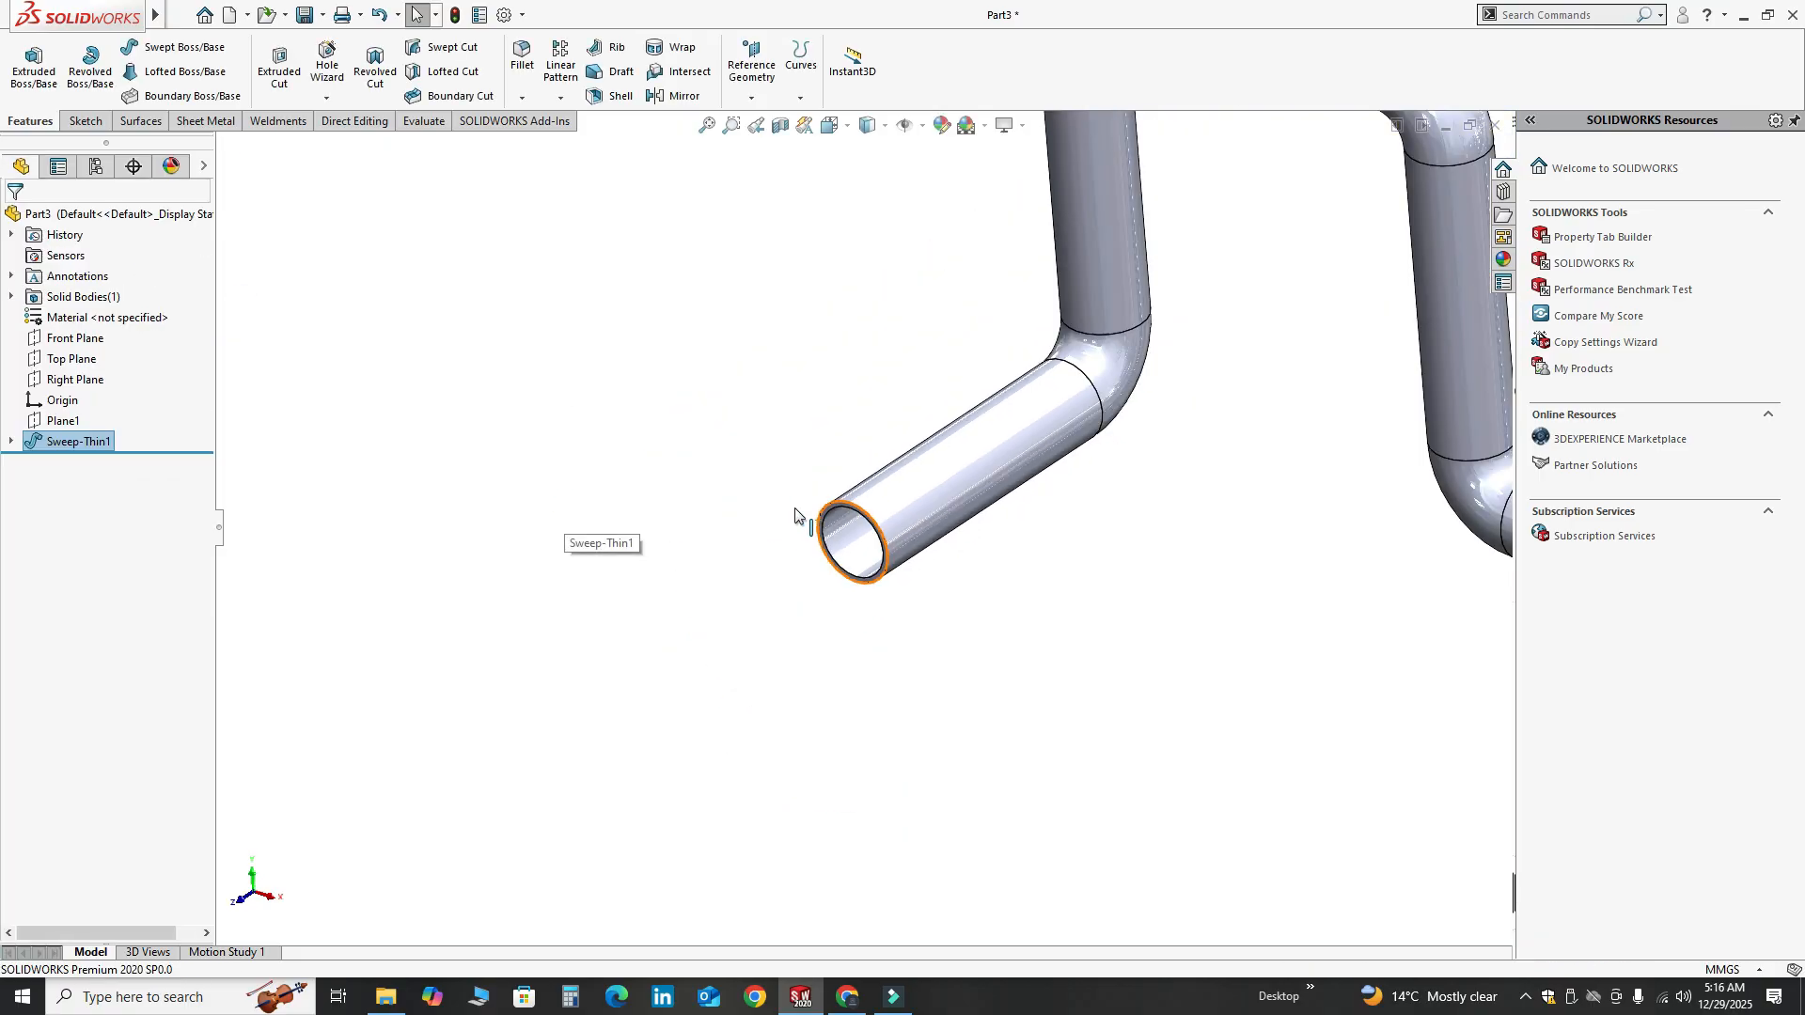
# Apply the polished steel appearance from the Metal > Steel category to the pipe
pyautogui.moveTo(1262, 498); pyautogui.dragTo(979, 354, button='middle')
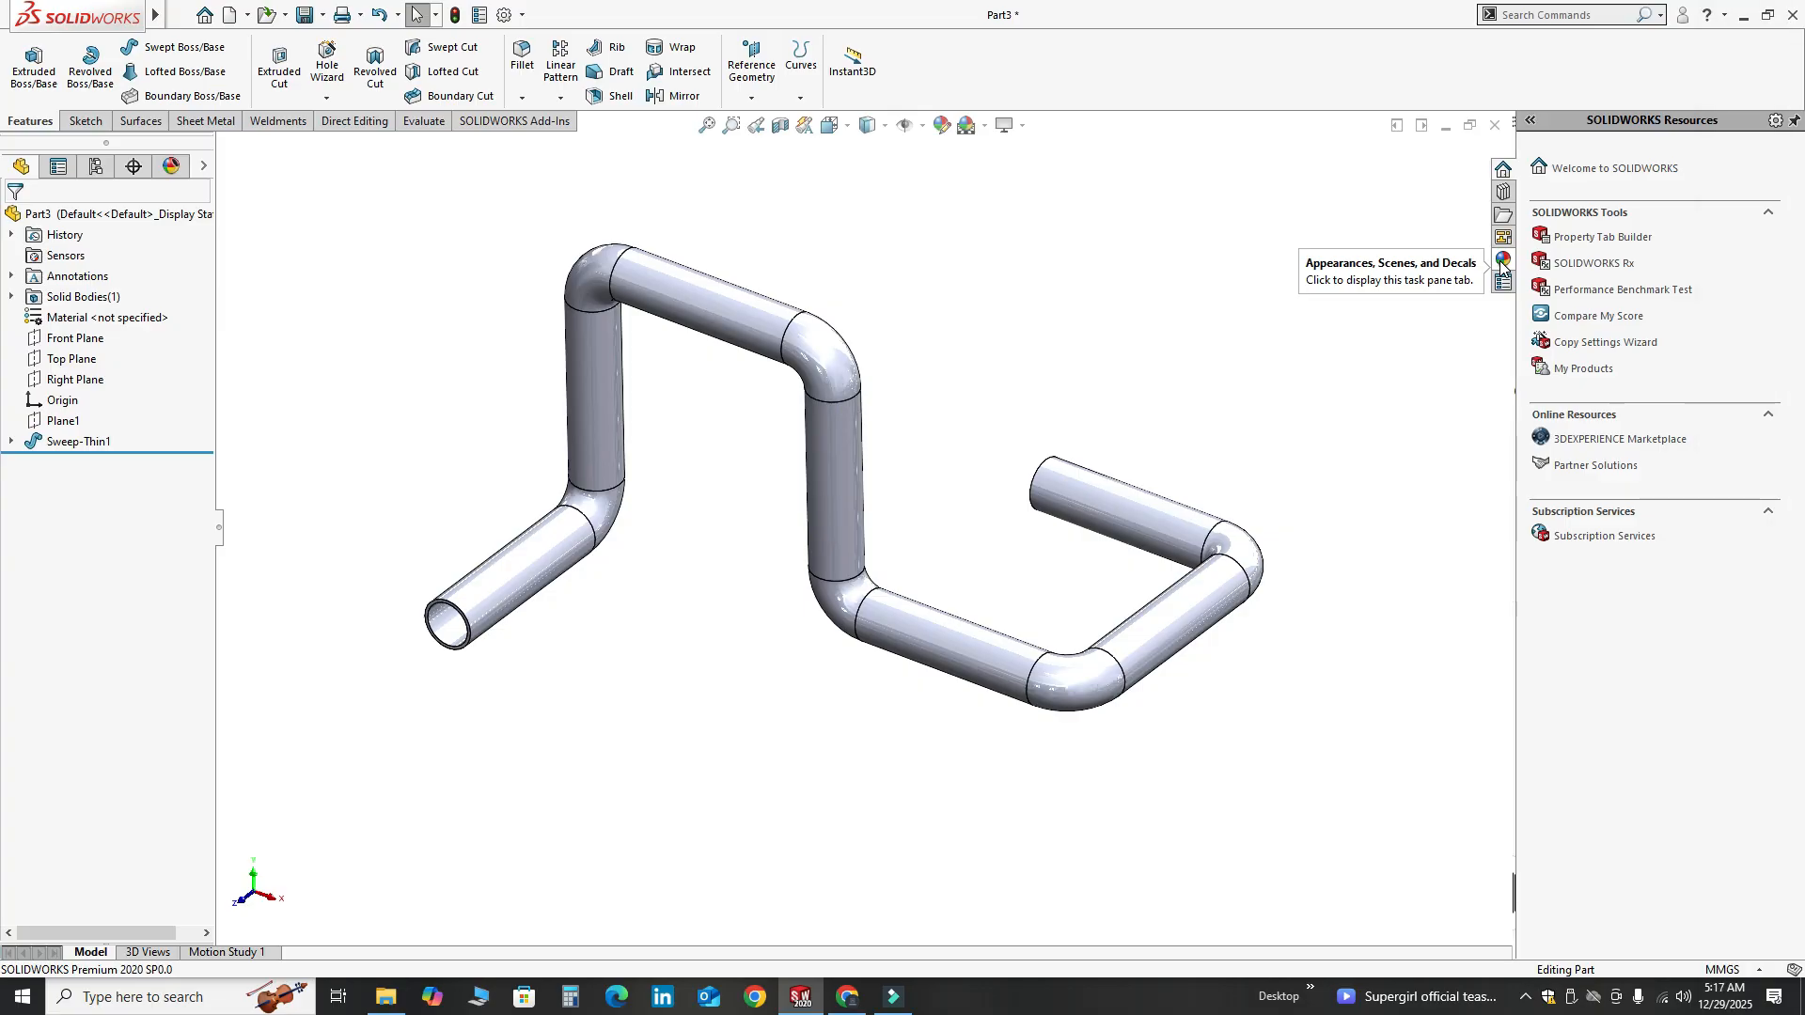
pyautogui.click(1502, 262)
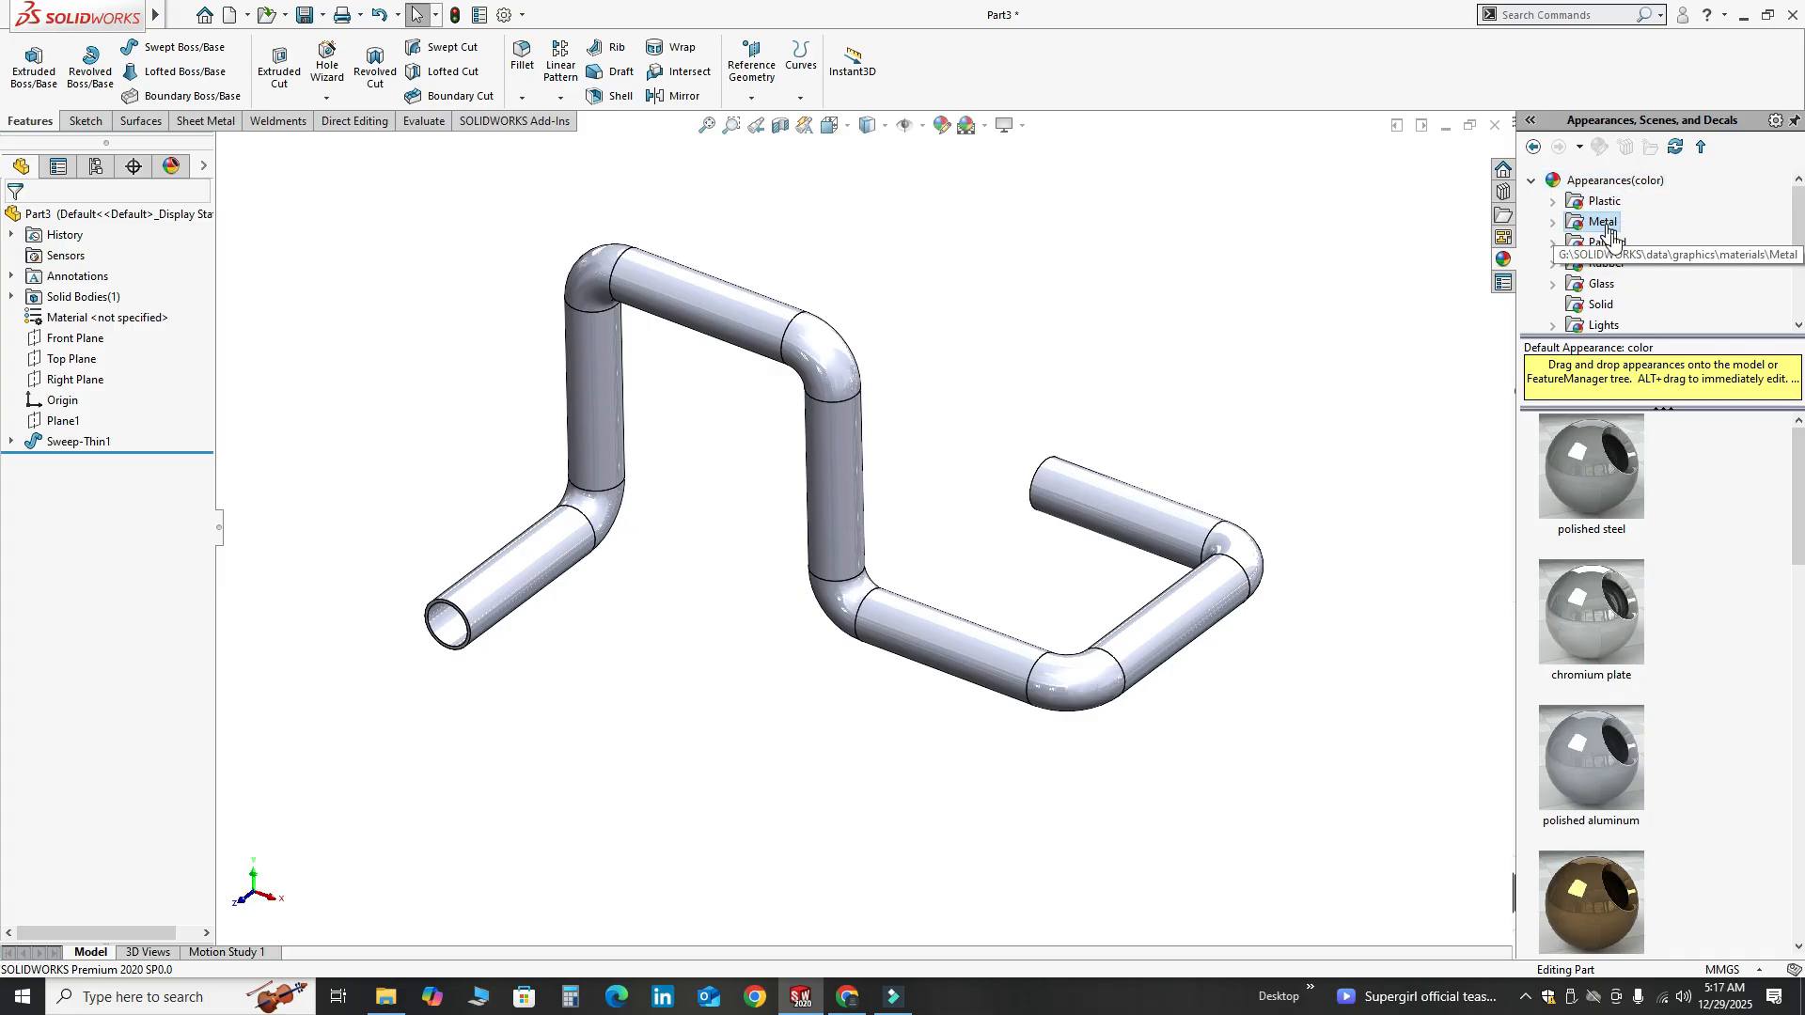
pyautogui.doubleClick(1564, 226)
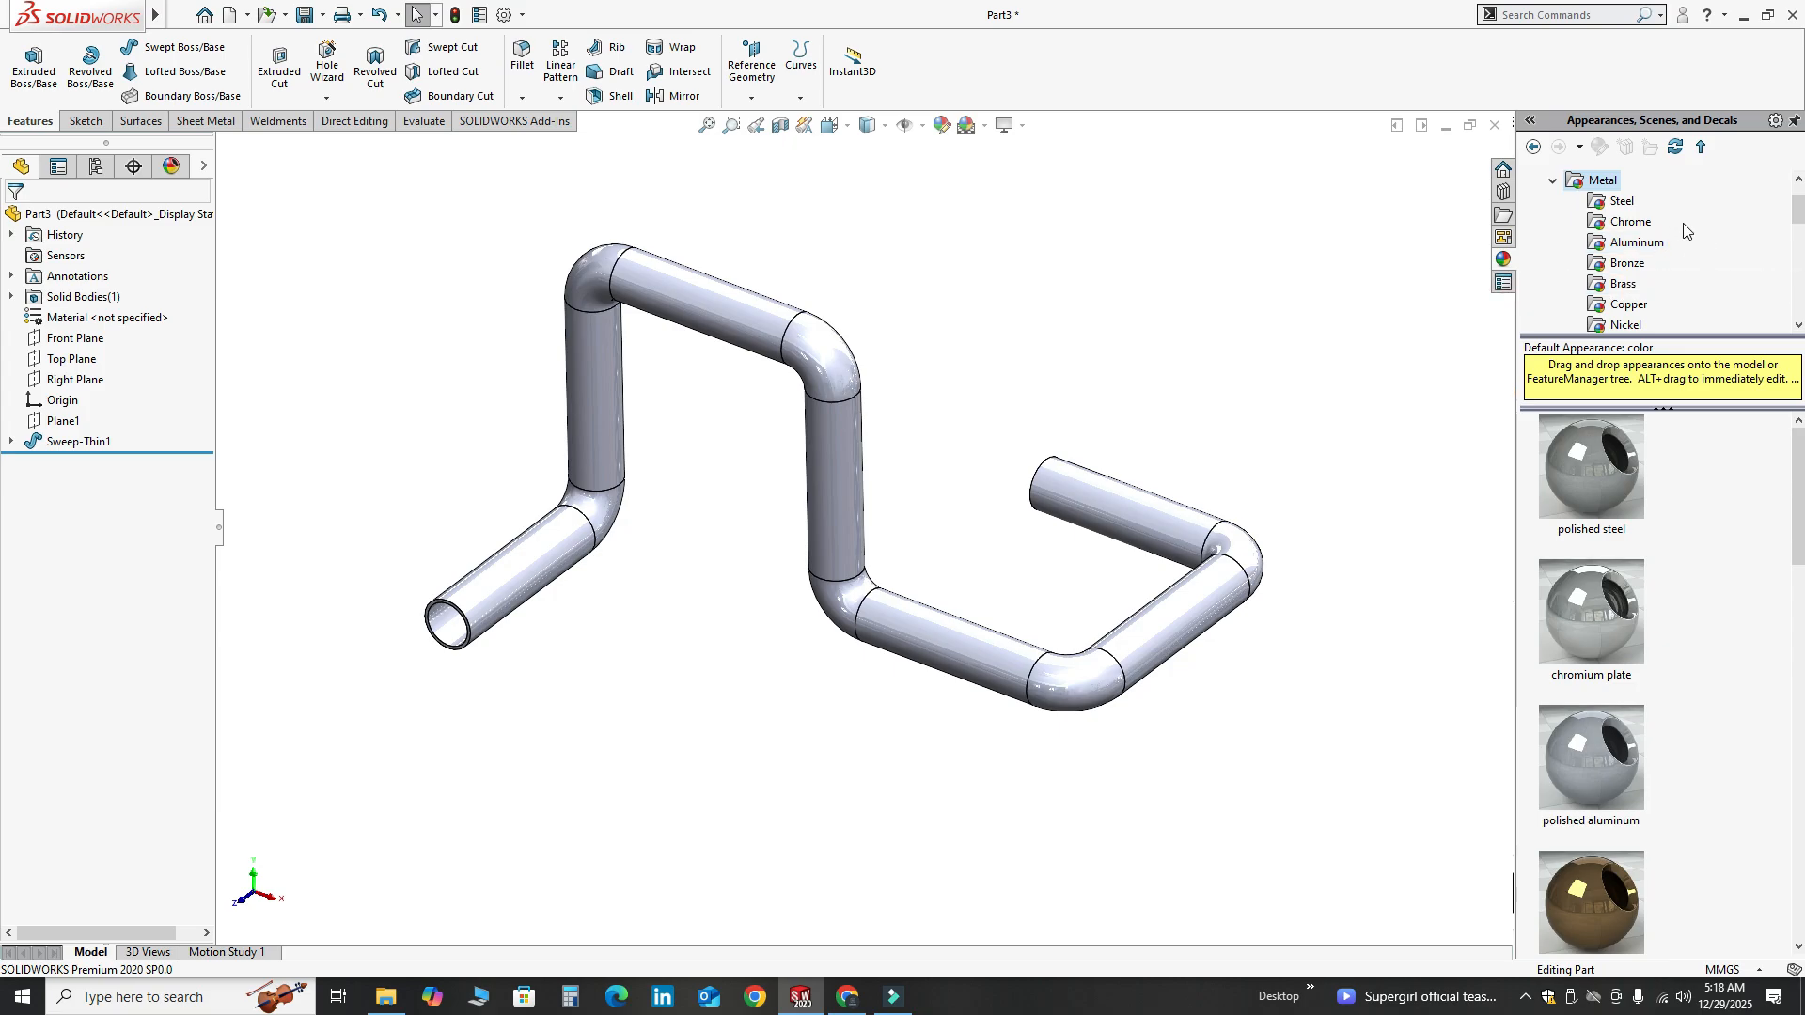
pyautogui.click(1610, 204)
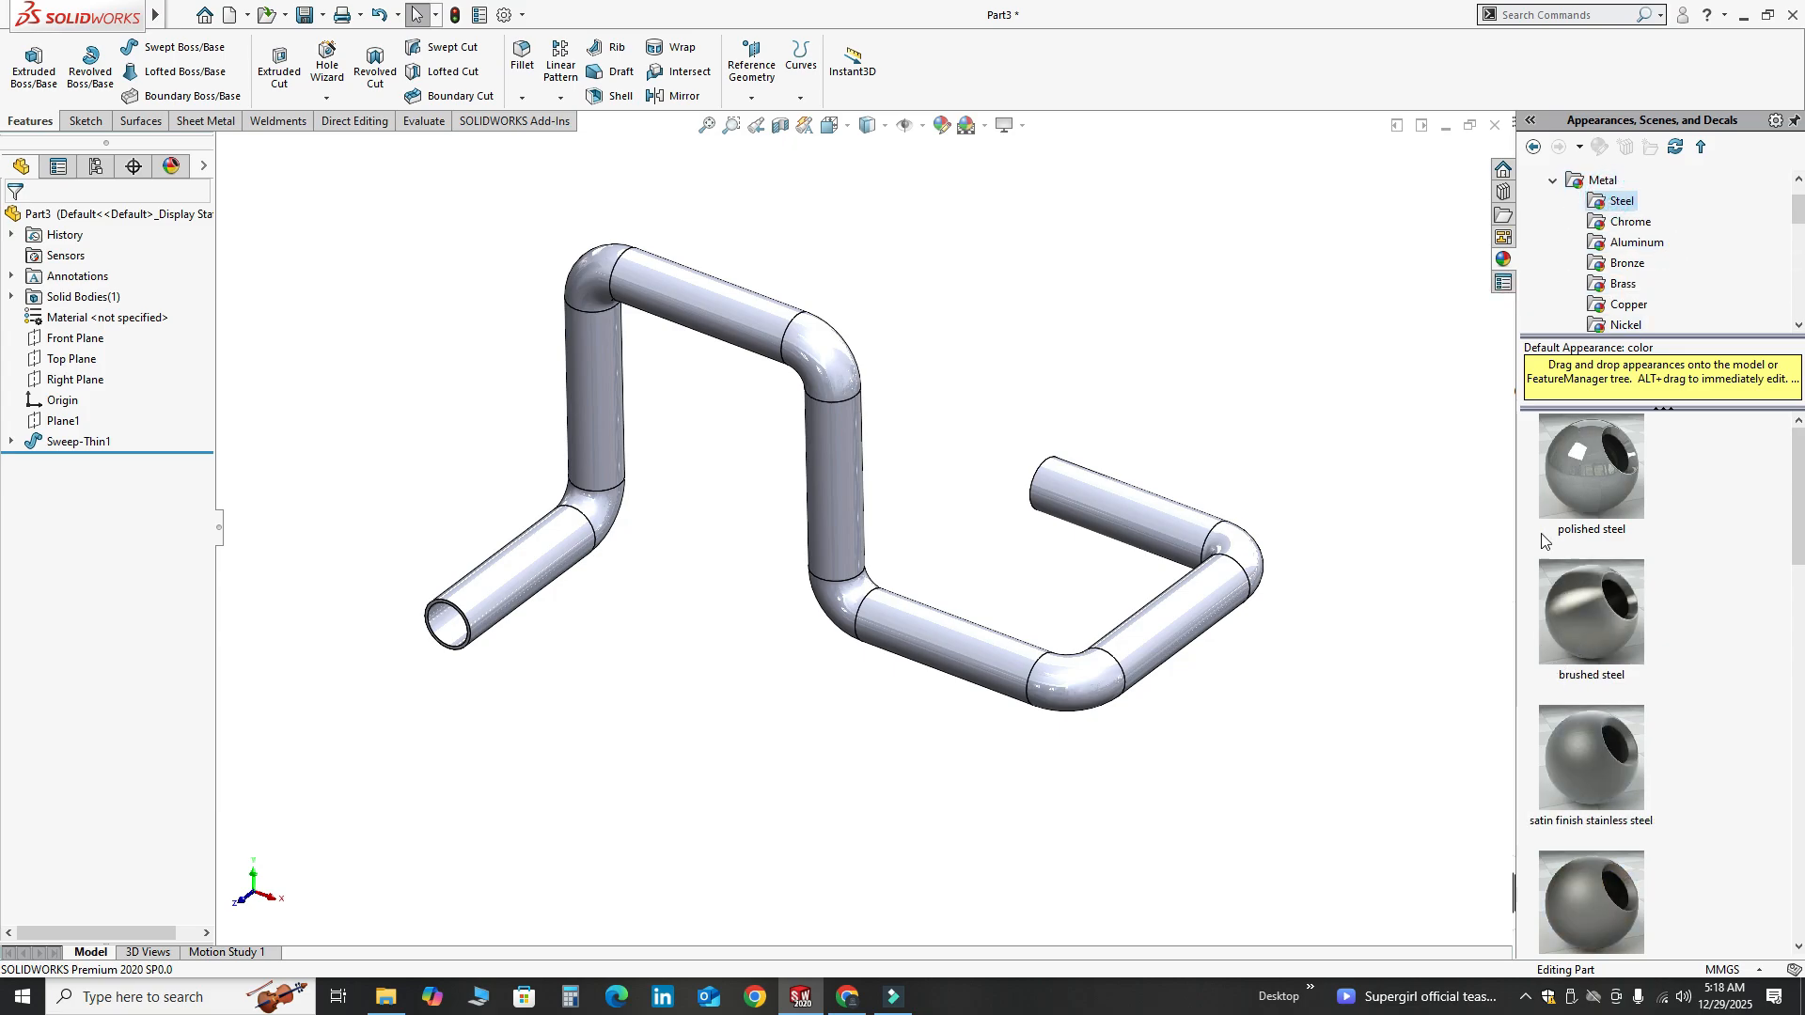
pyautogui.doubleClick(1600, 480)
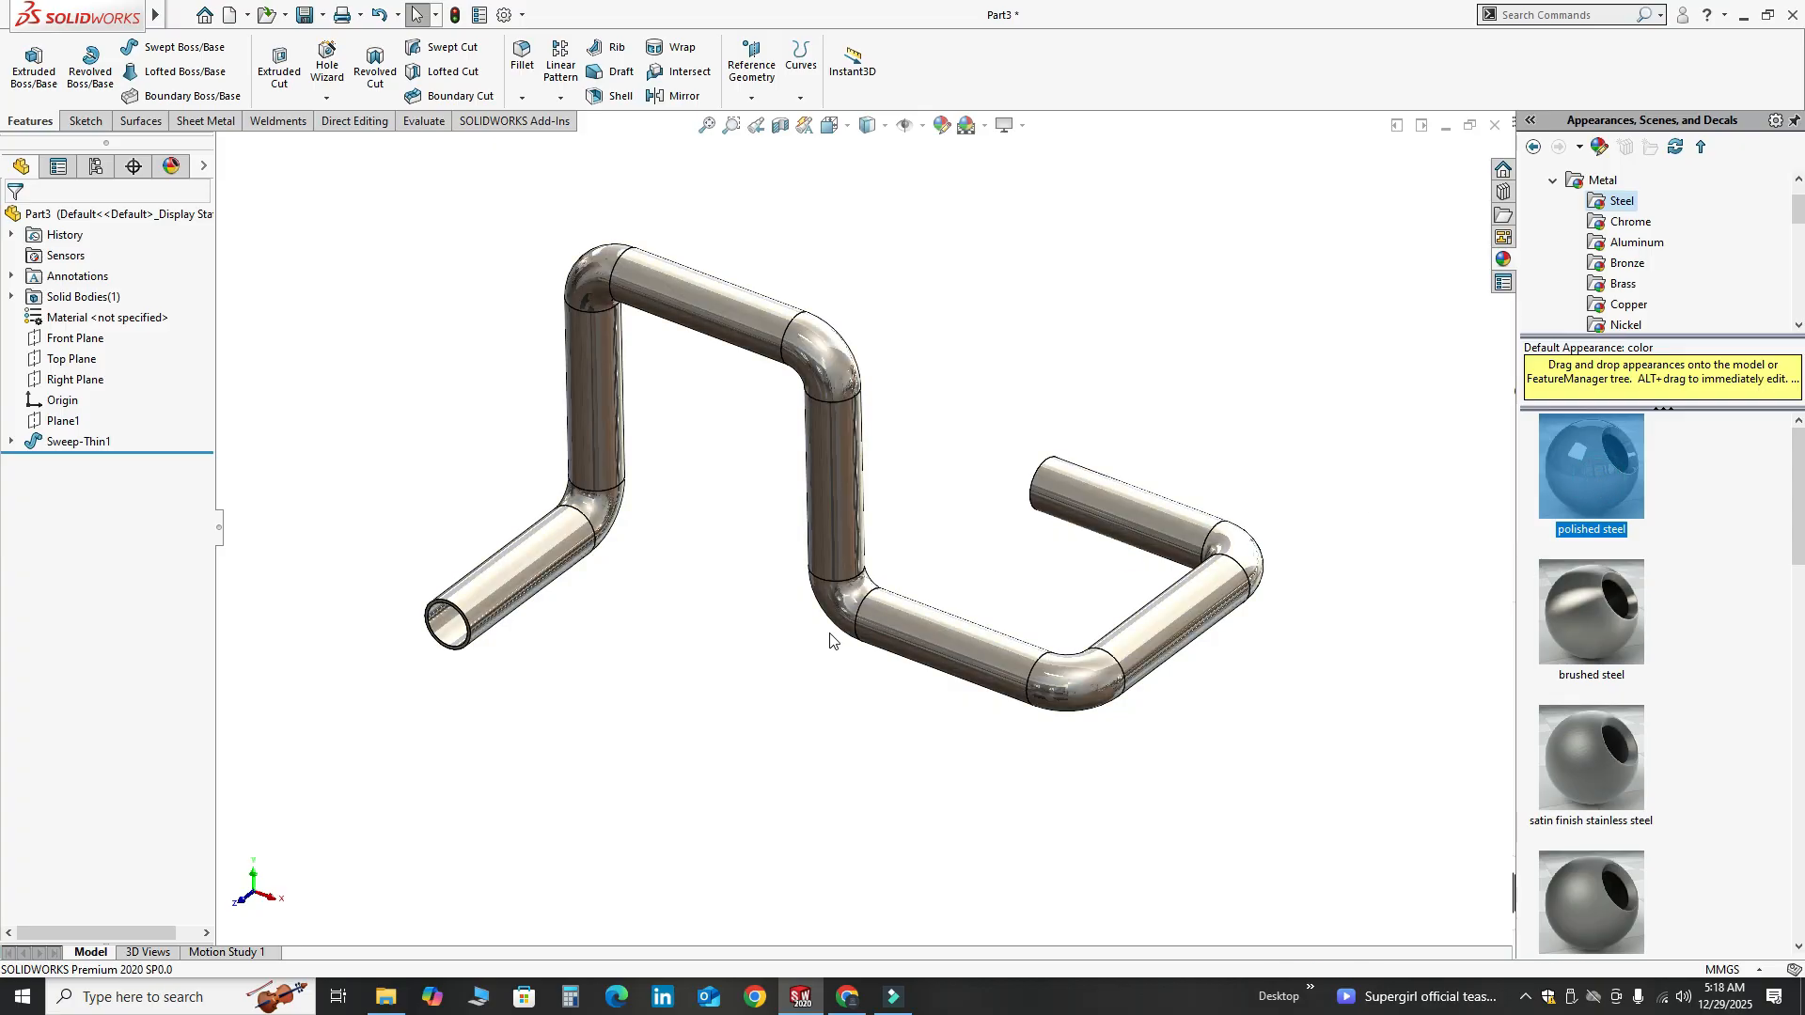
# Change the pipe's appearance to brushed steel
pyautogui.scroll(-2, 911, 639)
pyautogui.scroll(2, 1044, 597)
pyautogui.scroll(-1, 705, 374)
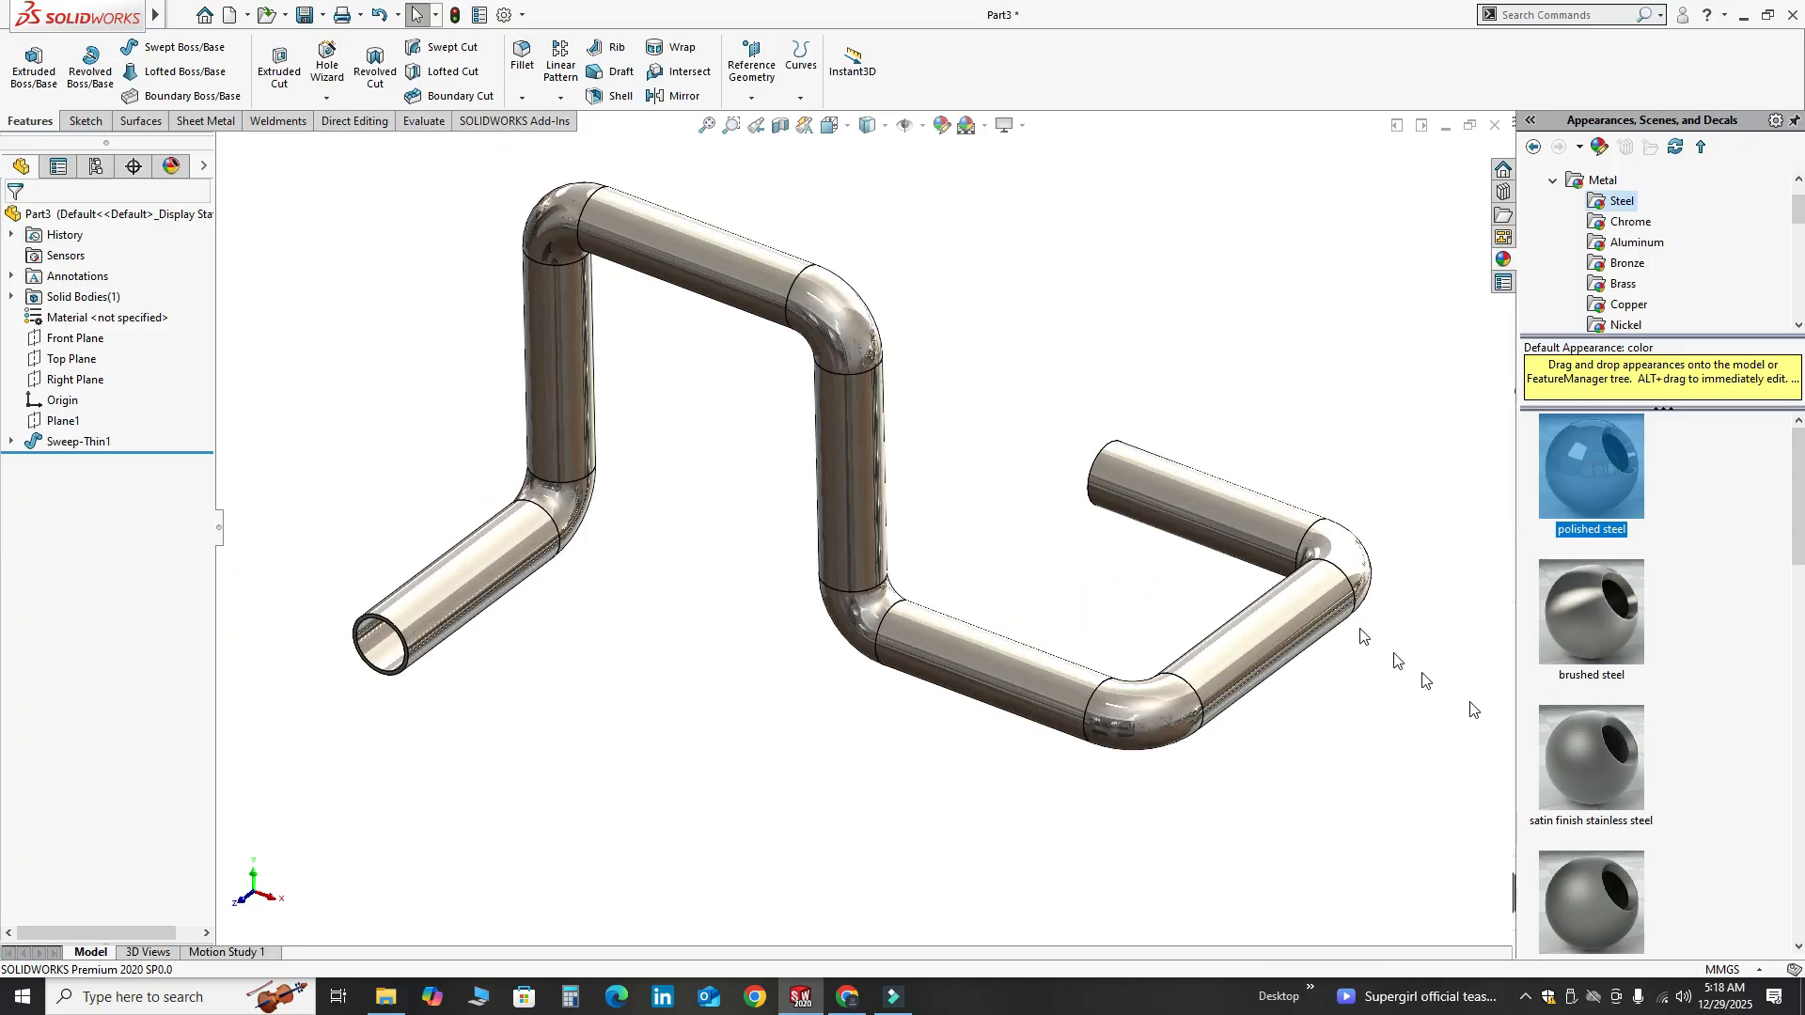
pyautogui.doubleClick(1566, 648)
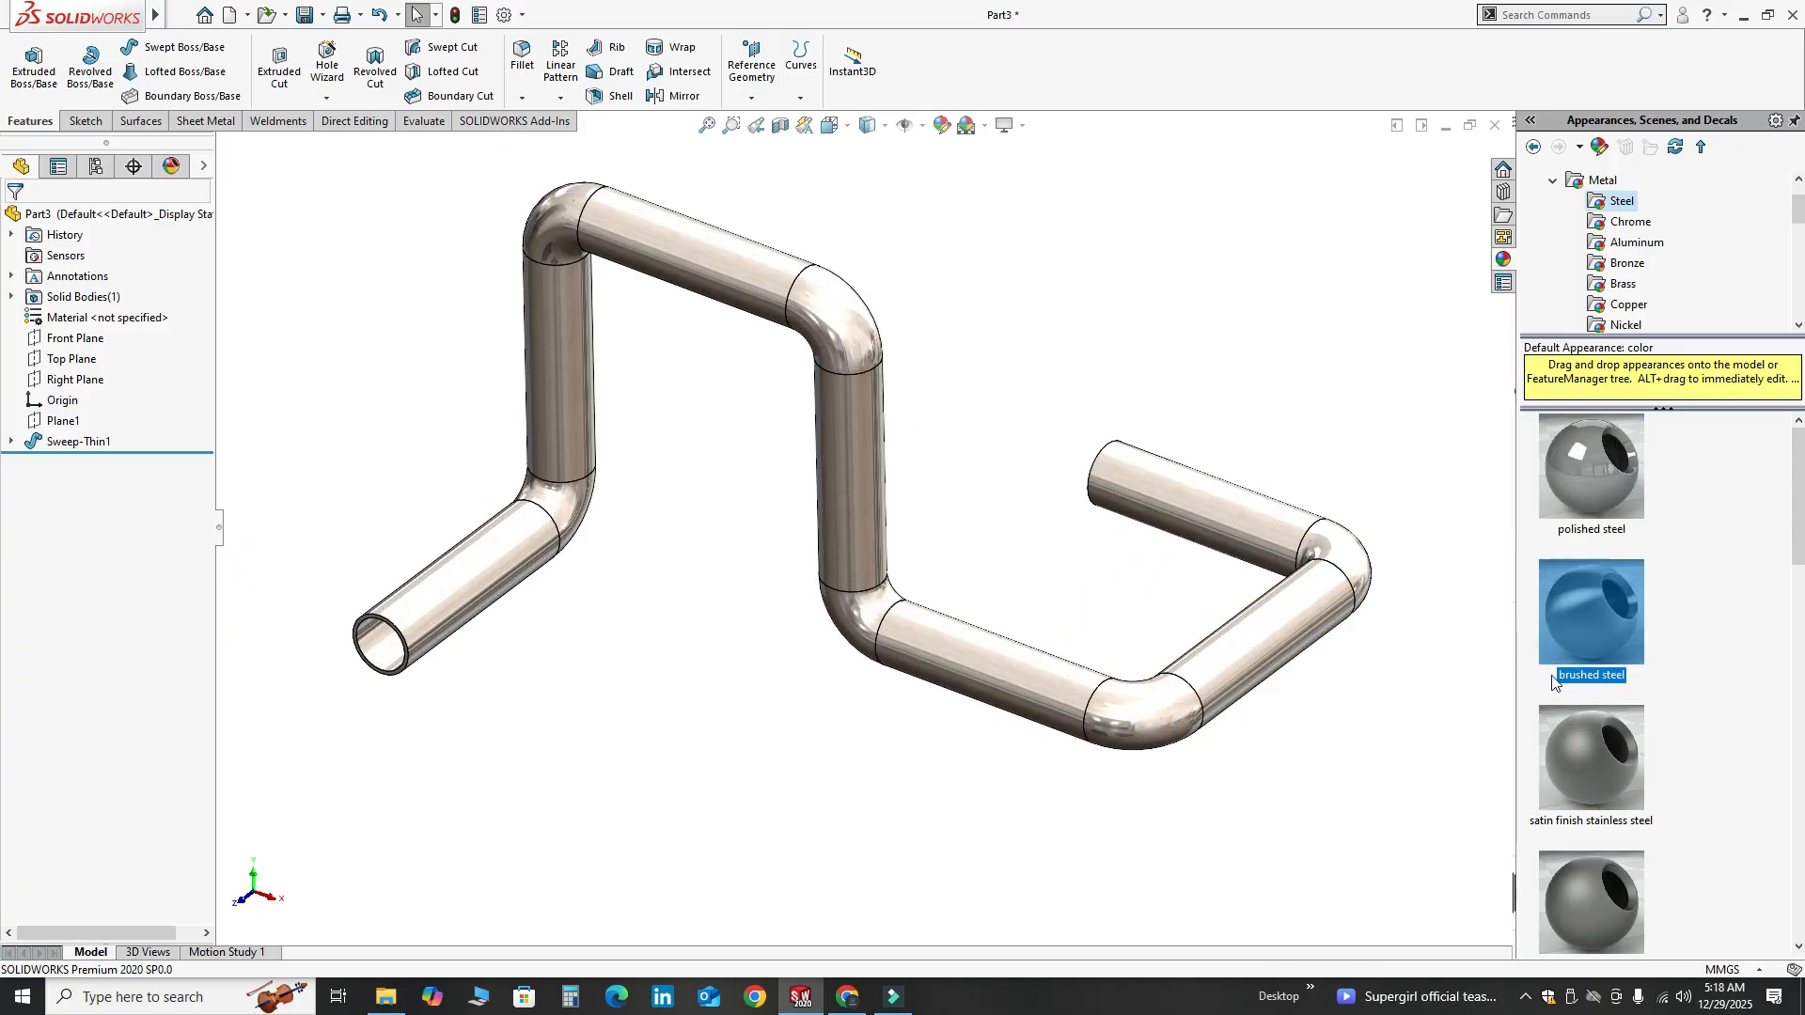
# Try the carbon steel and burnished steel appearances on the pipe
pyautogui.scroll(-3, 1599, 664)
pyautogui.moveTo(1598, 664)
pyautogui.scroll(-1, 1616, 707)
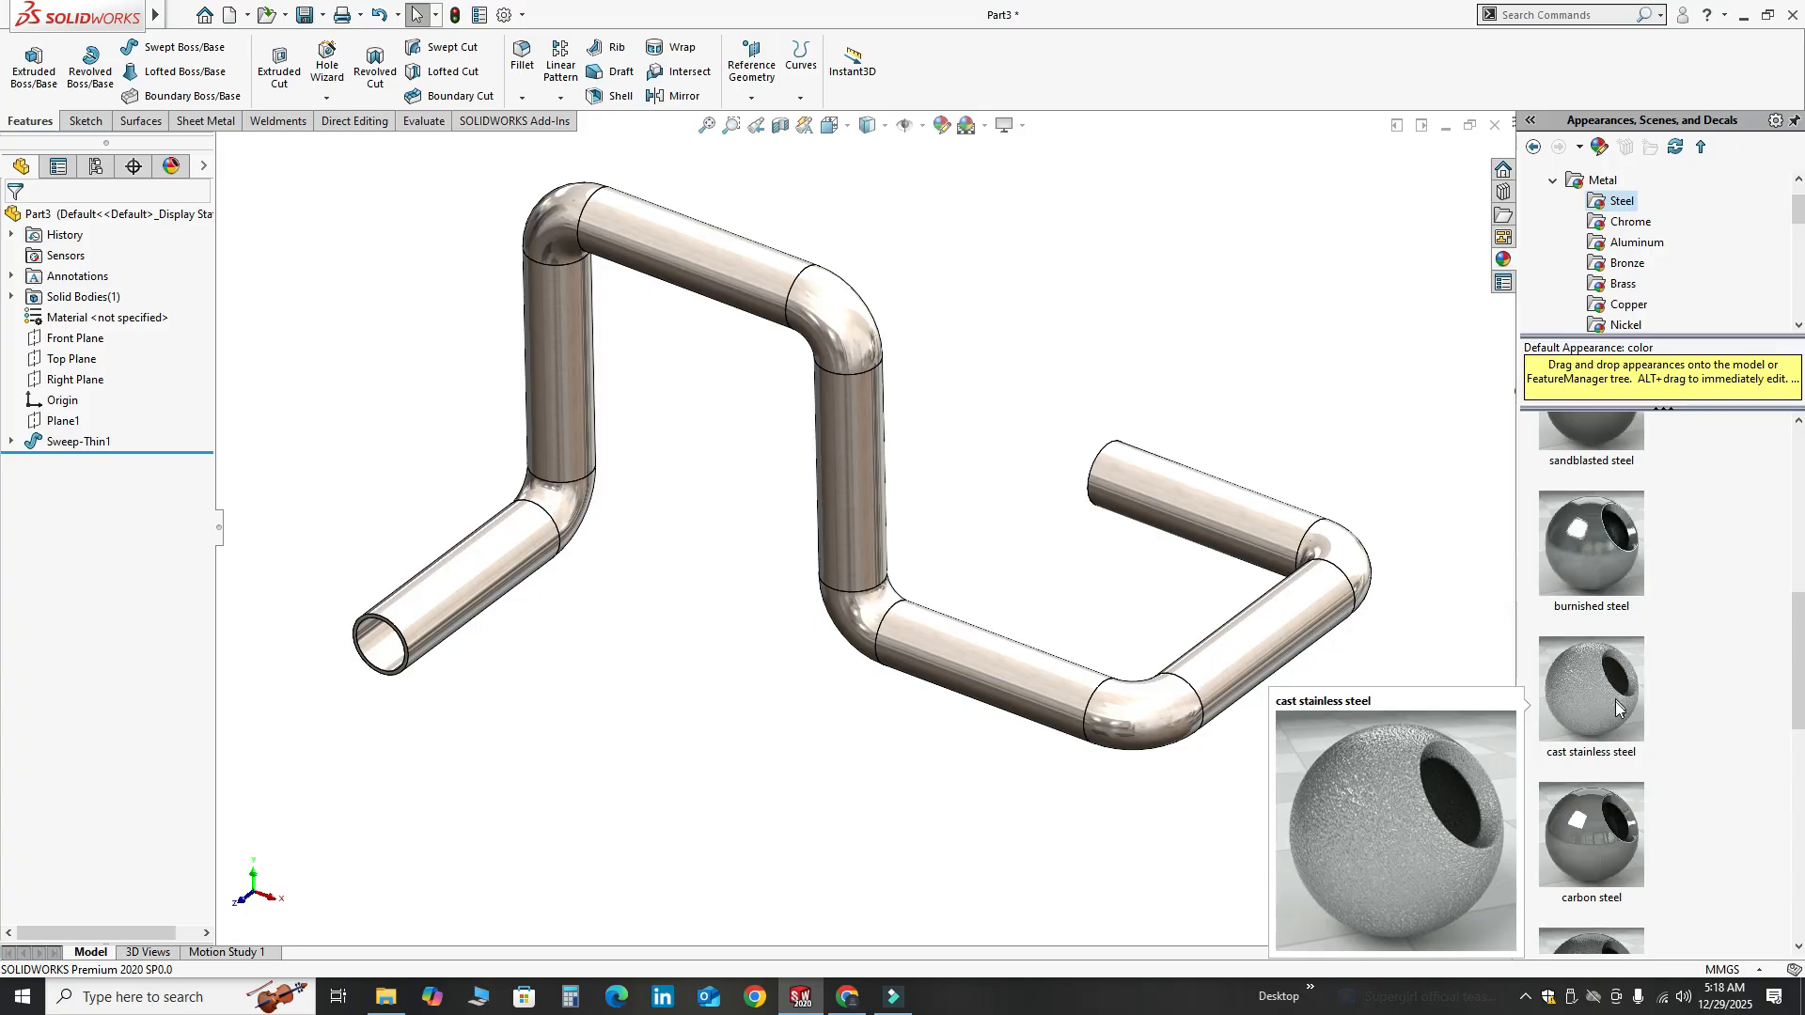
pyautogui.doubleClick(1587, 848)
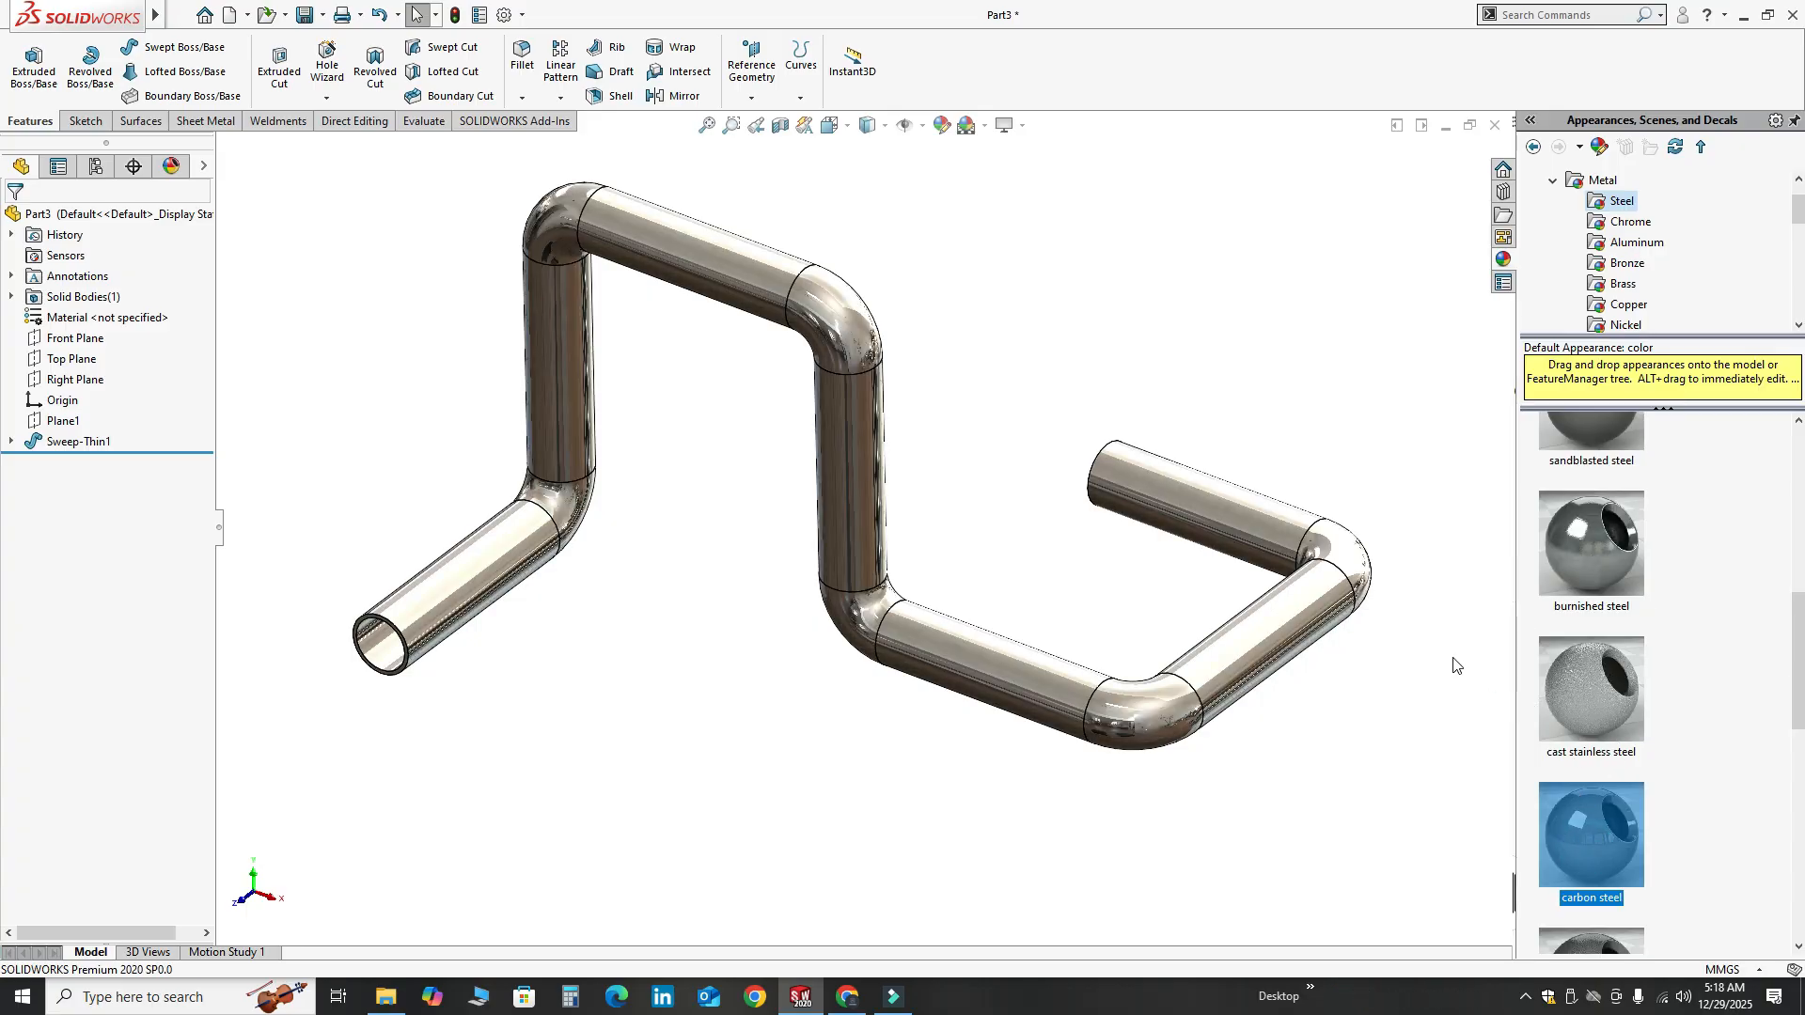
pyautogui.doubleClick(1593, 573)
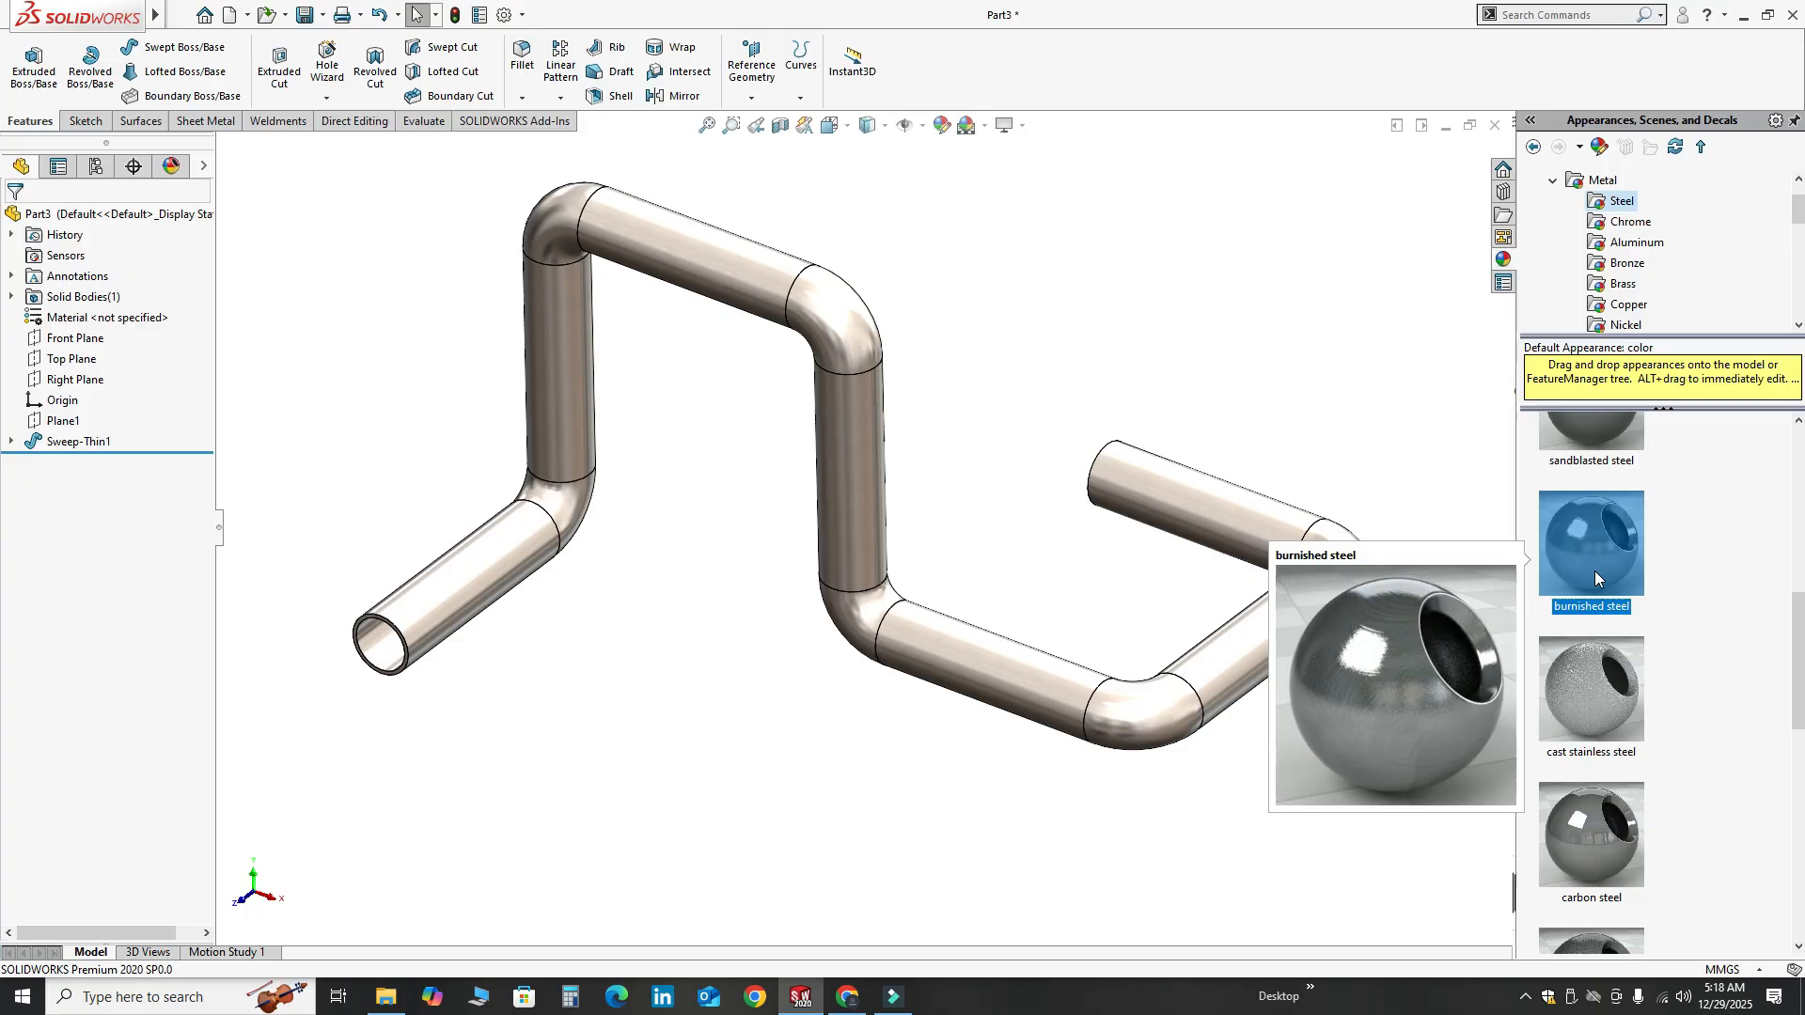
# Apply the cast stainless steel appearance to the pipe, inspect its surface texture, and display the model shaded without edges
pyautogui.doubleClick(1591, 697)
pyautogui.scroll(-5, 1088, 737)
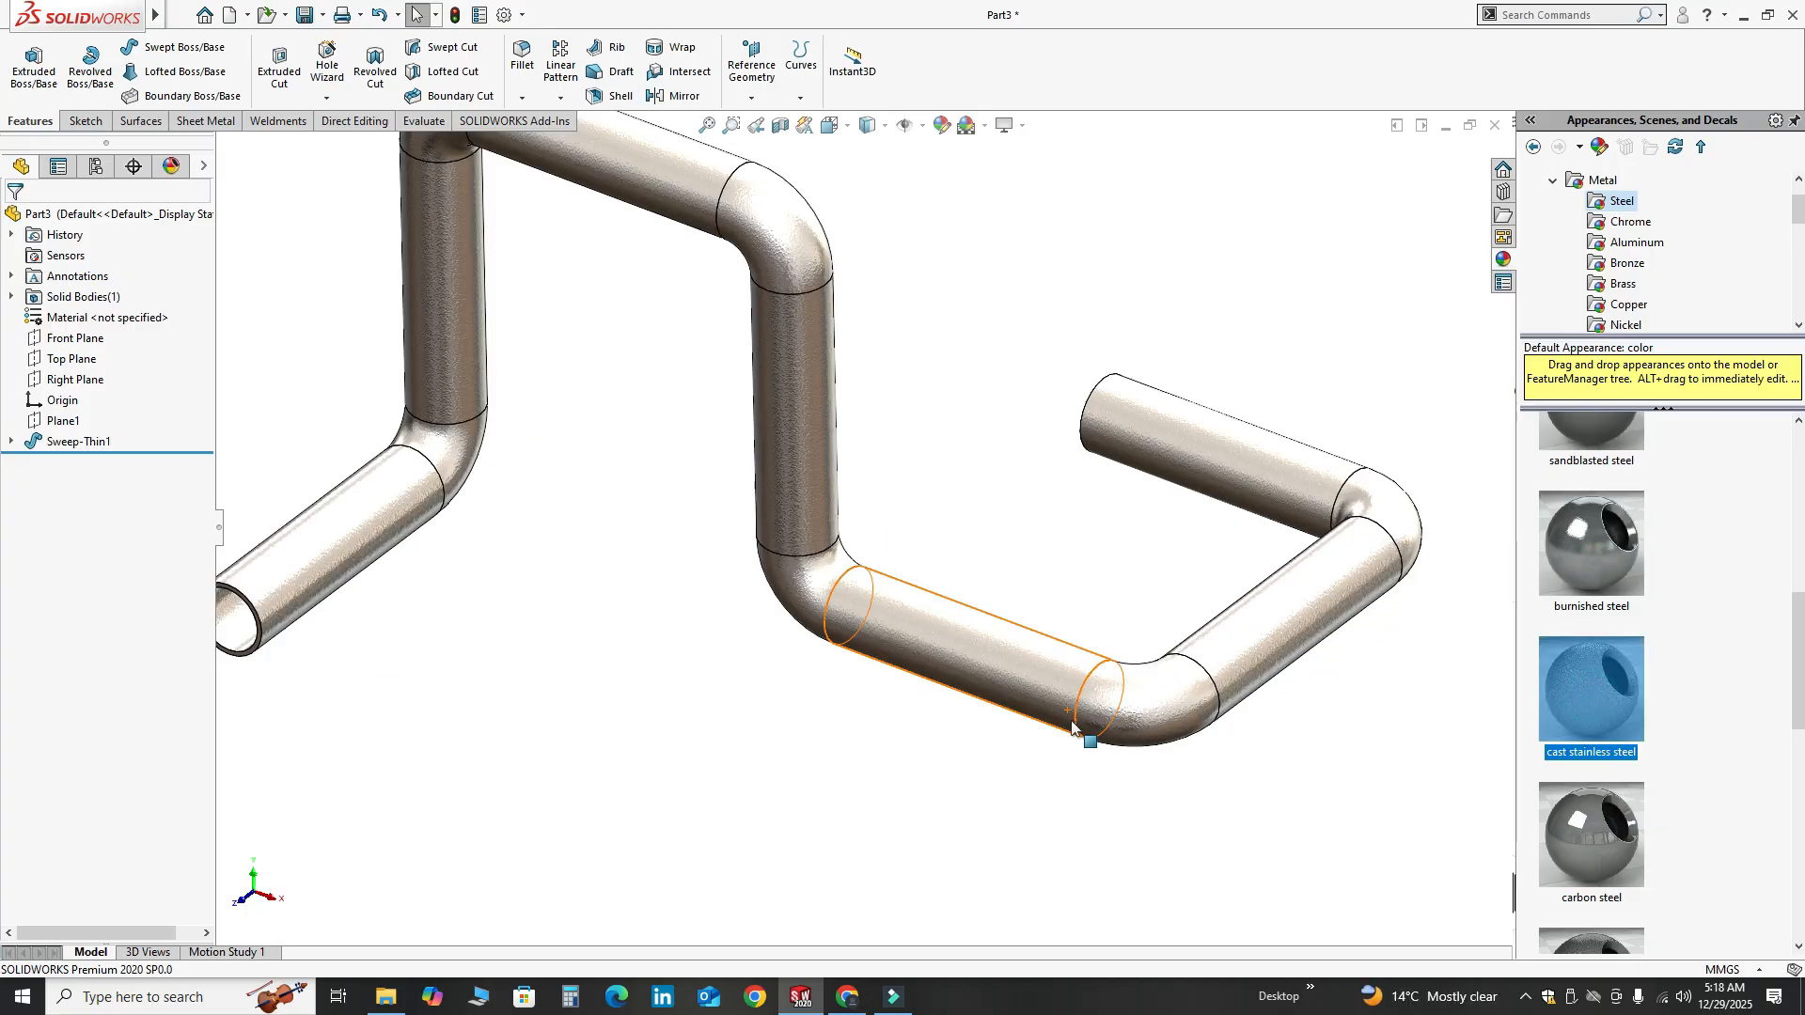
pyautogui.moveTo(1147, 647); pyautogui.dragTo(1246, 529)
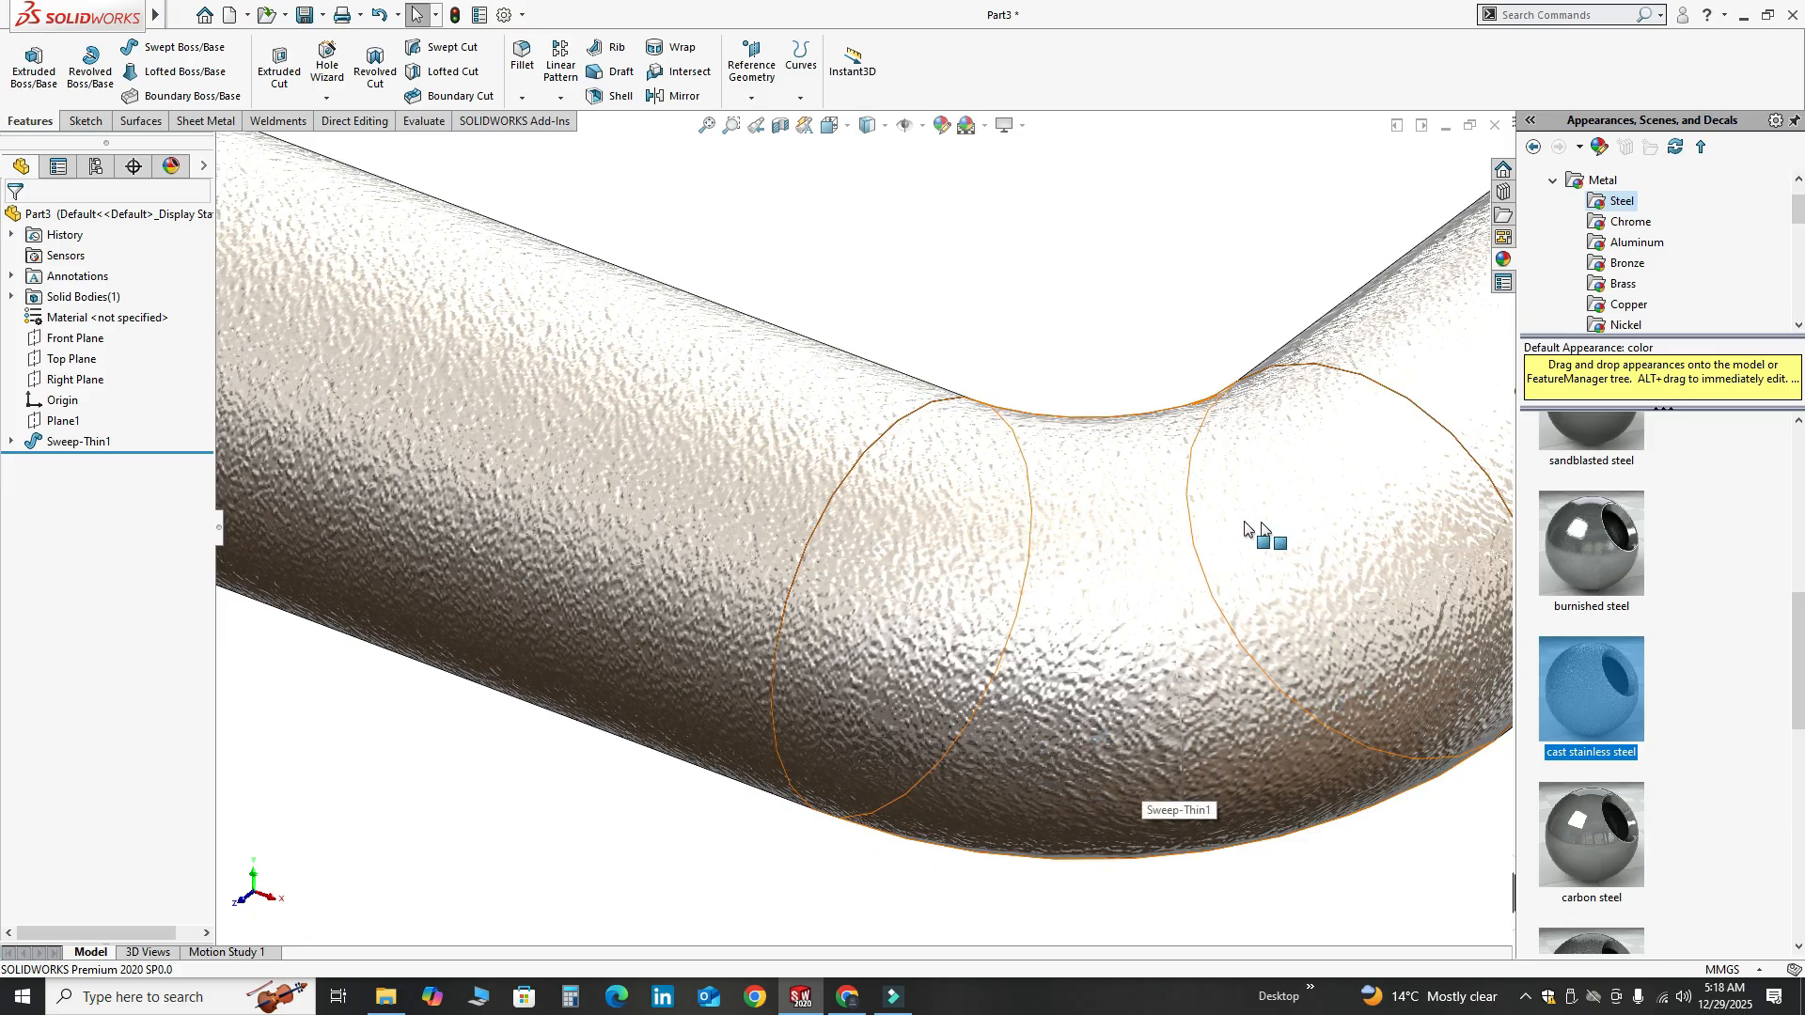
pyautogui.scroll(10, 1176, 577)
pyautogui.moveTo(1090, 648); pyautogui.dragTo(721, 379)
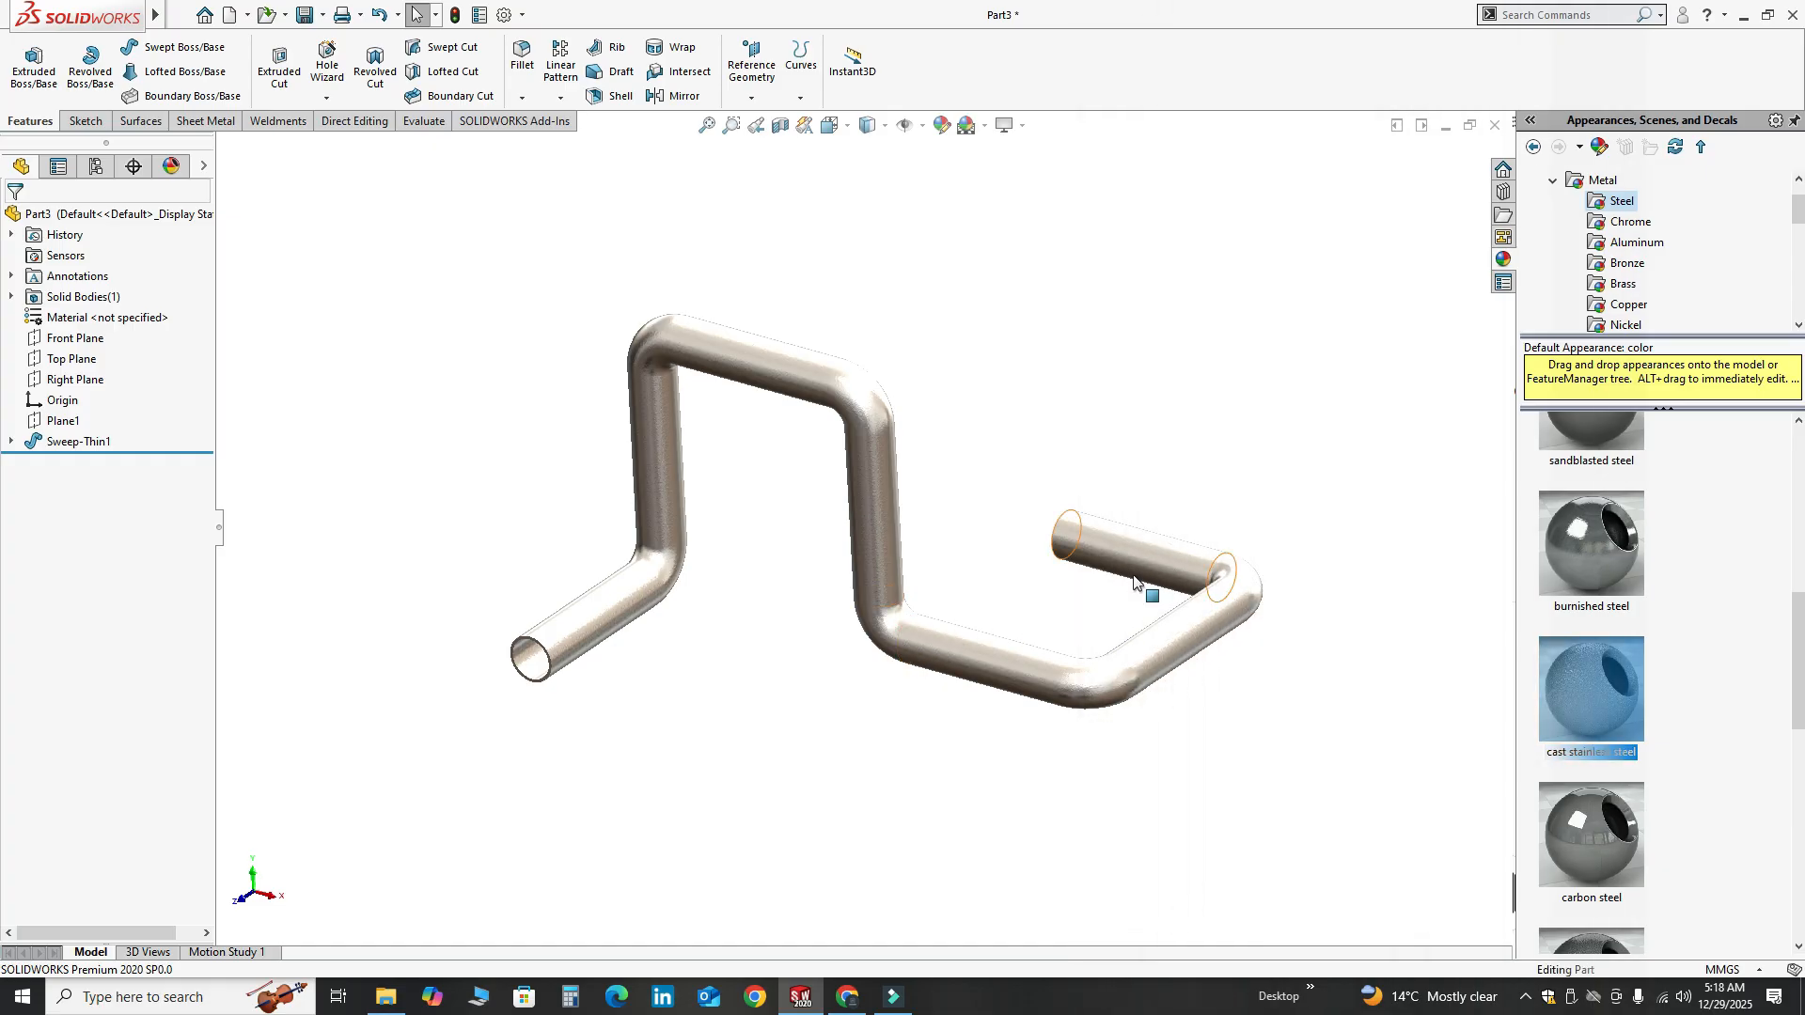
pyautogui.moveTo(1140, 587); pyautogui.dragTo(1044, 420, button='middle')
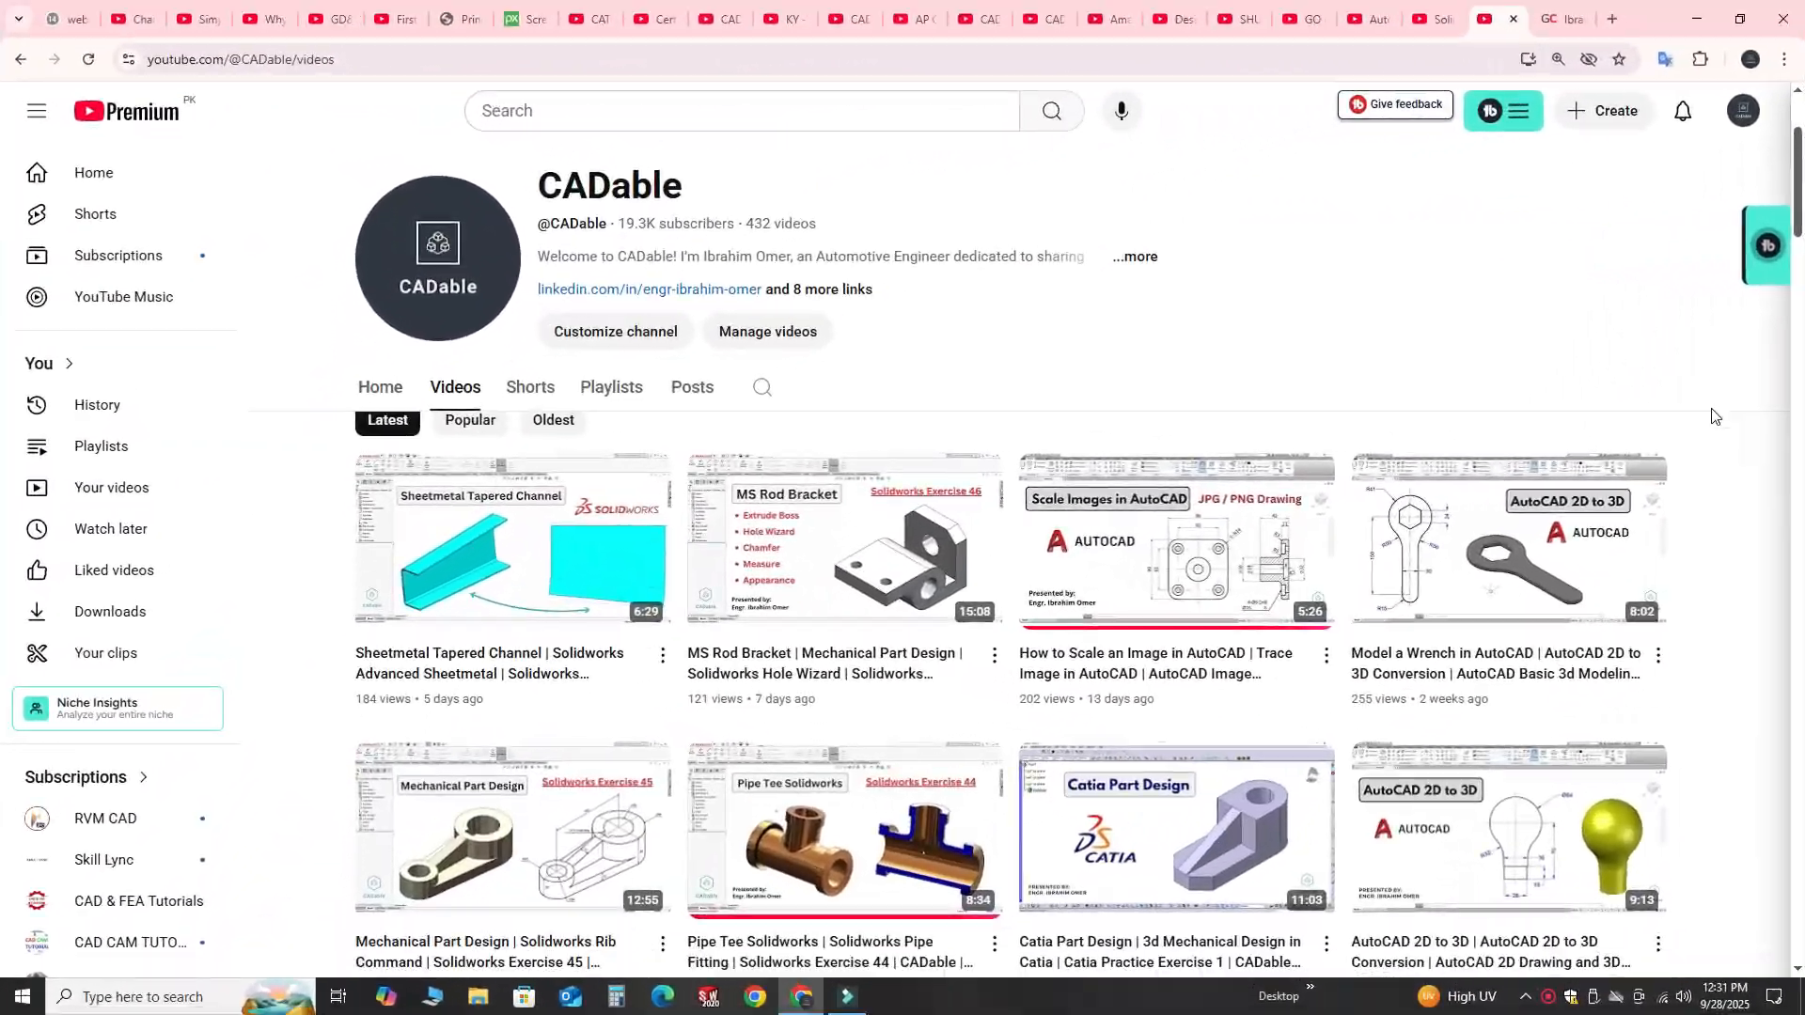
# Switch to the CADable YouTube channel in the browser and look through its latest videos
pyautogui.scroll(-2, 1739, 475)
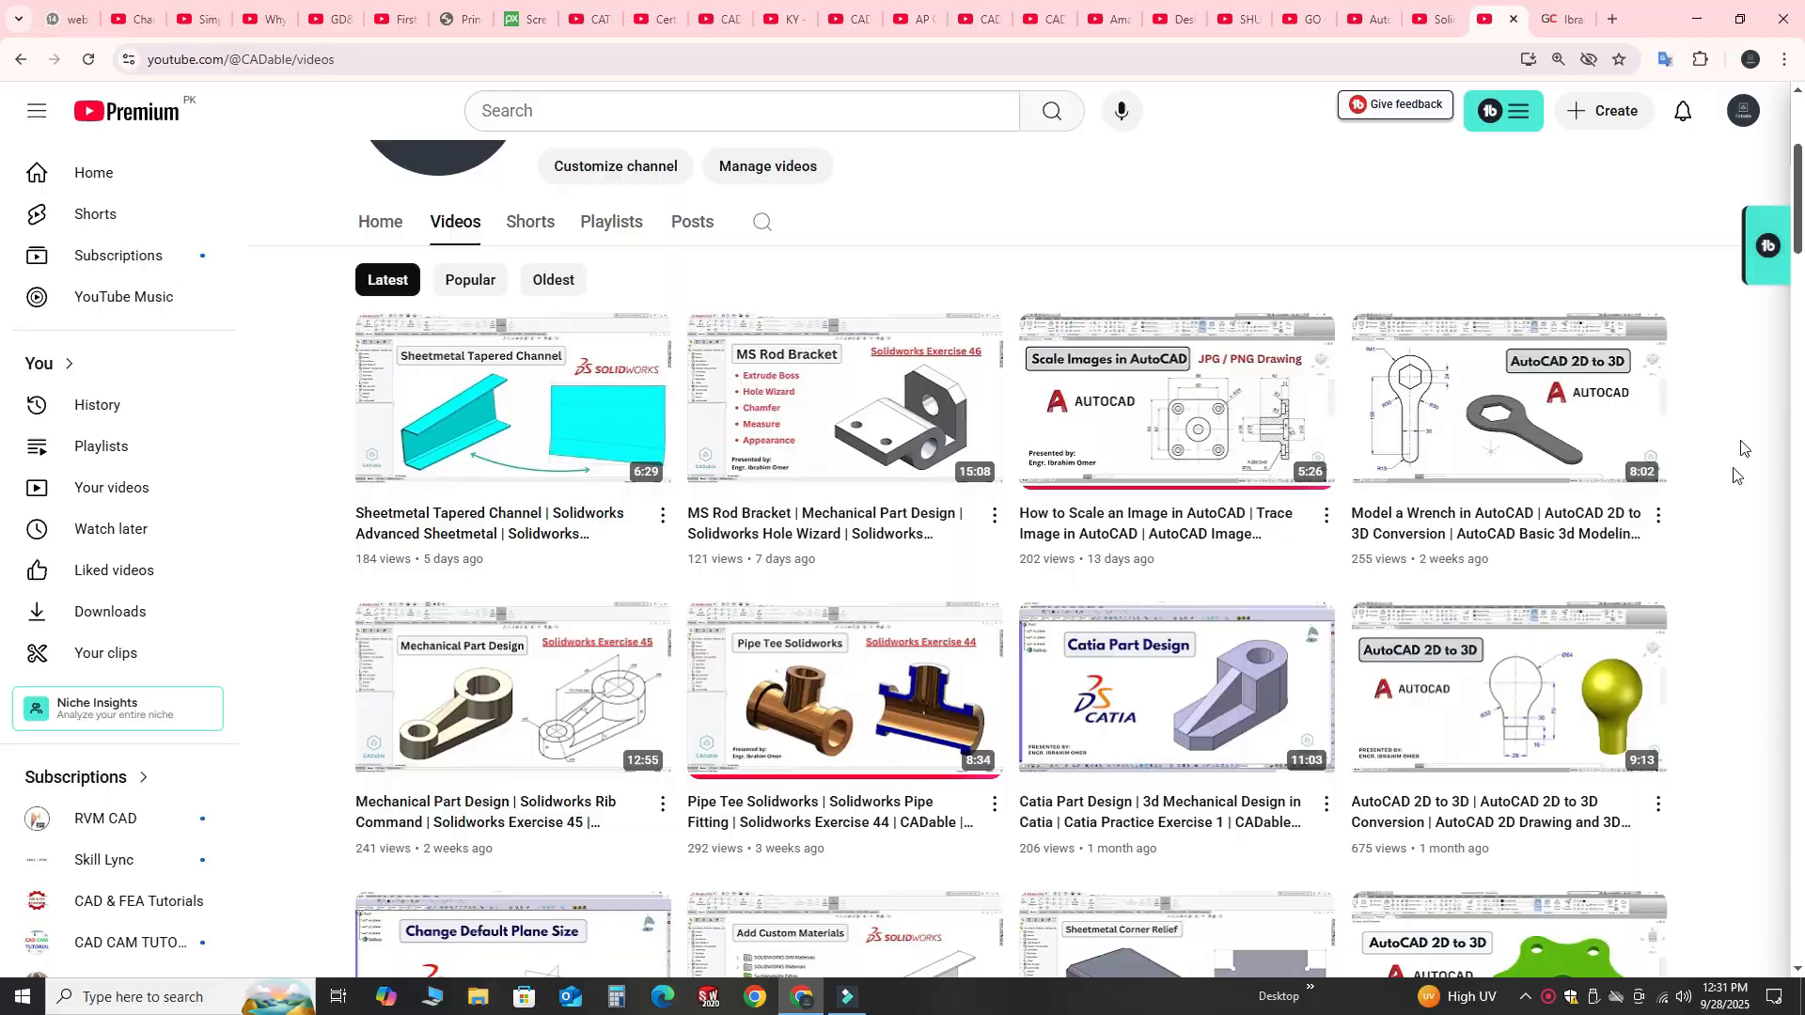
pyautogui.scroll(-8, 1700, 558)
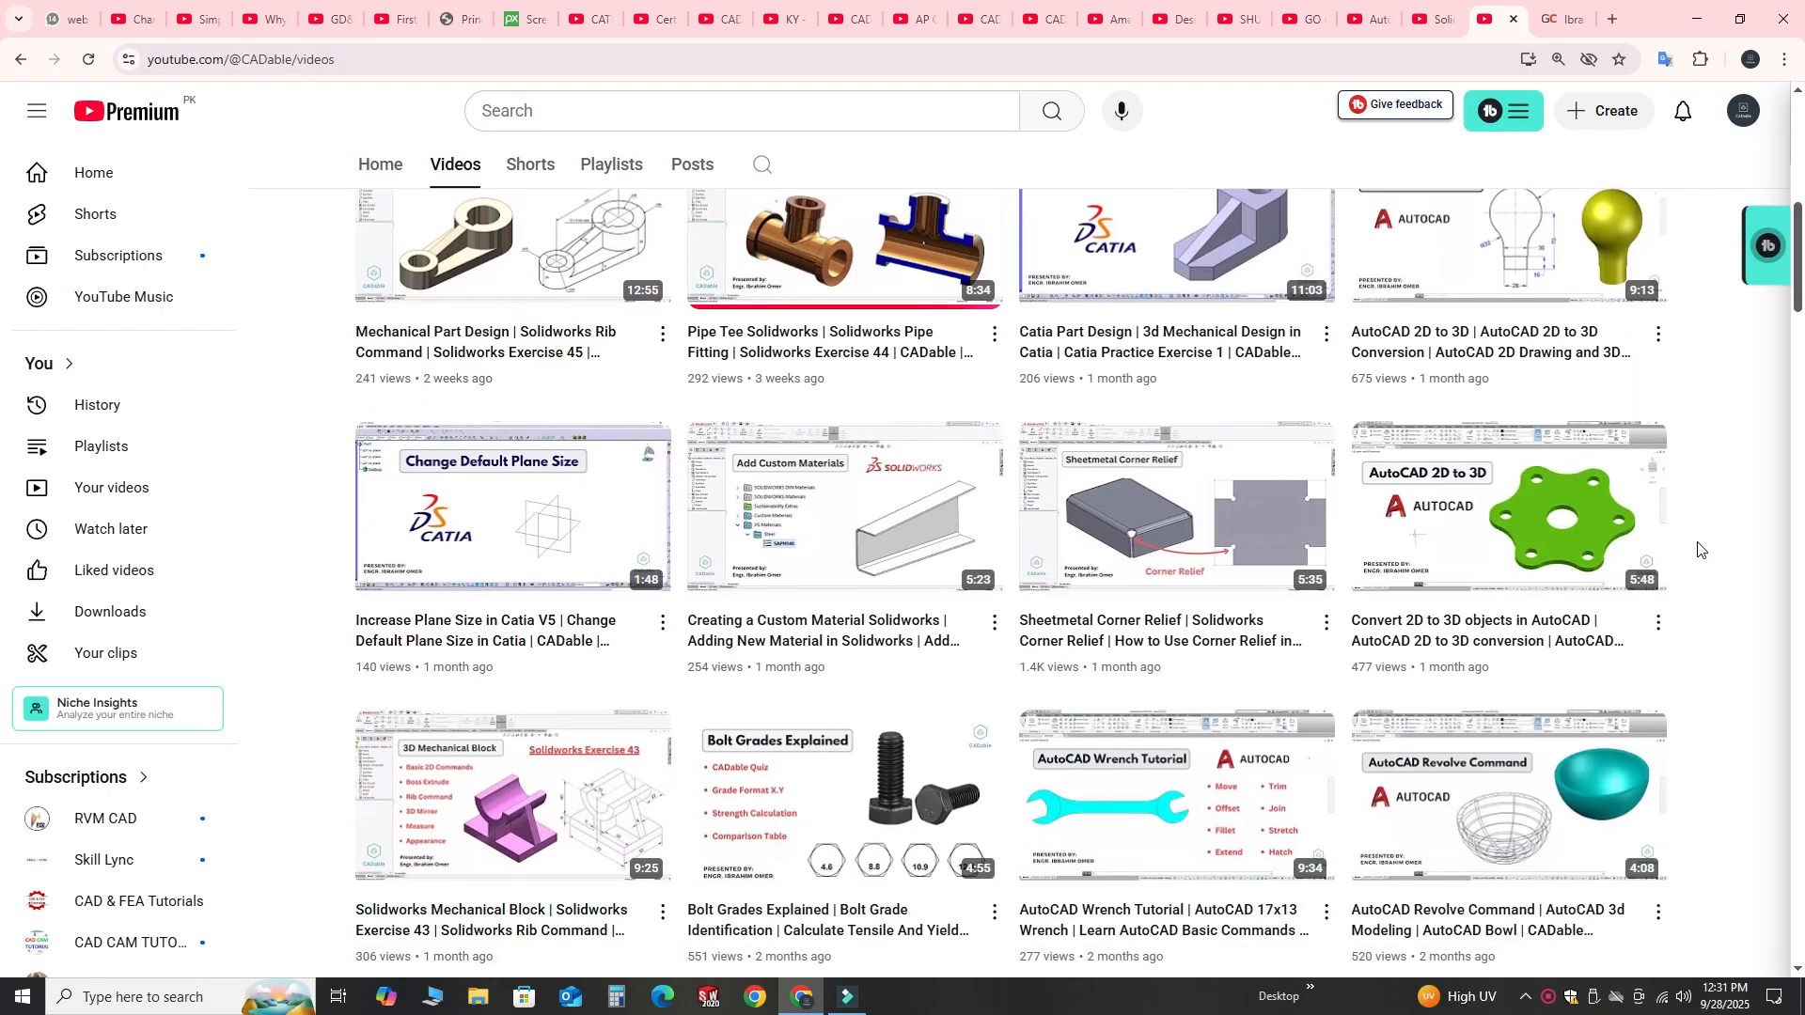
pyautogui.scroll(-20, 1699, 549)
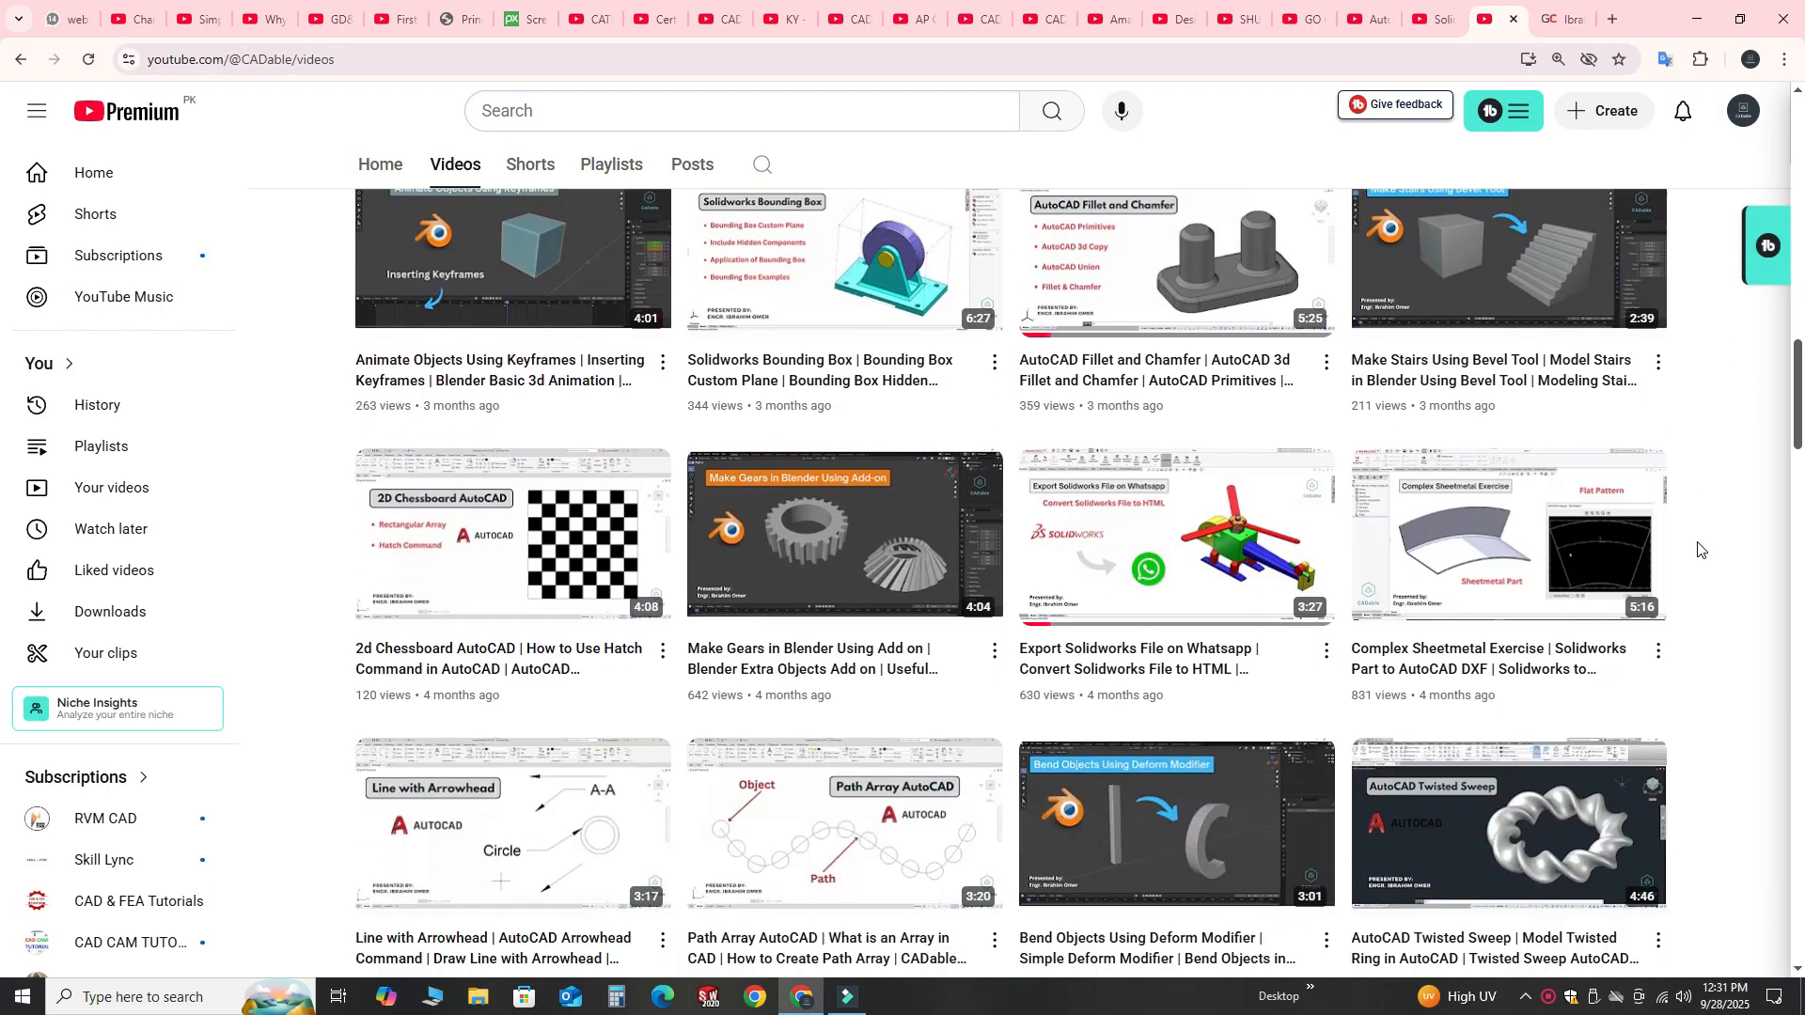
pyautogui.scroll(-4, 1699, 549)
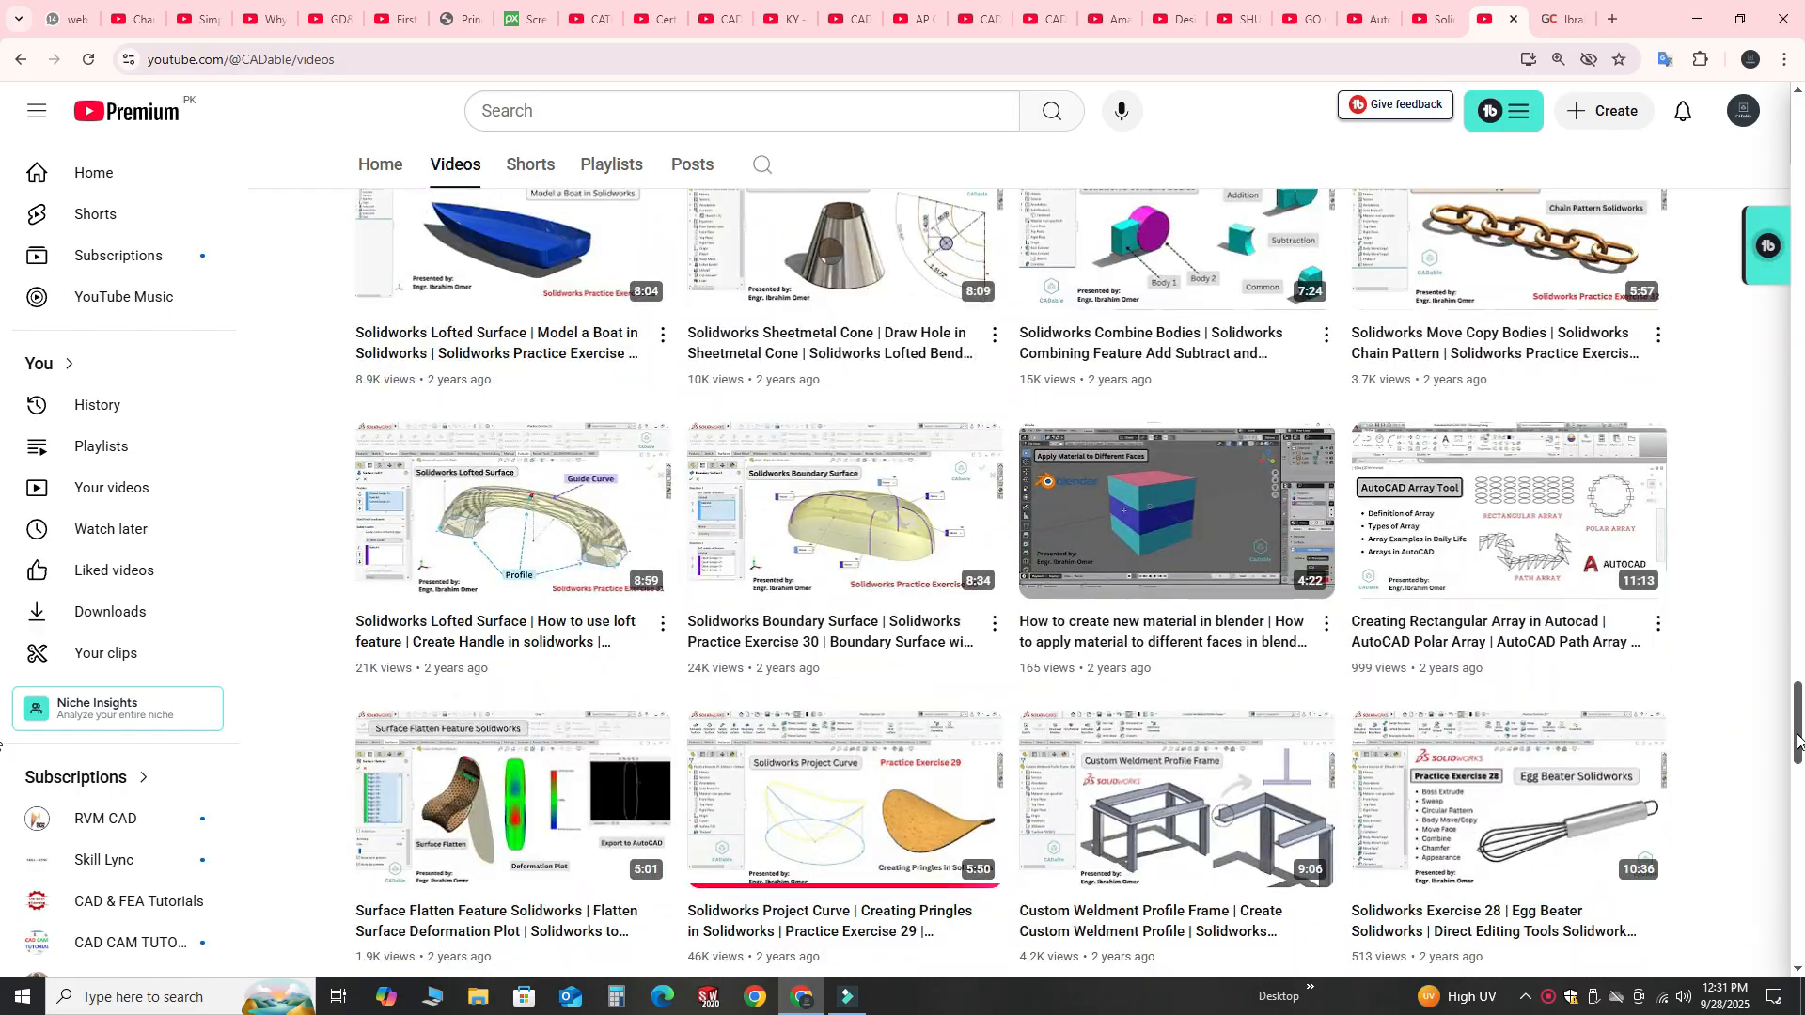
pyautogui.moveTo(1797, 740); pyautogui.dragTo(1791, 647)
pyautogui.moveTo(1801, 585); pyautogui.dragTo(1774, 130)
pyautogui.scroll(-2, 548, 483)
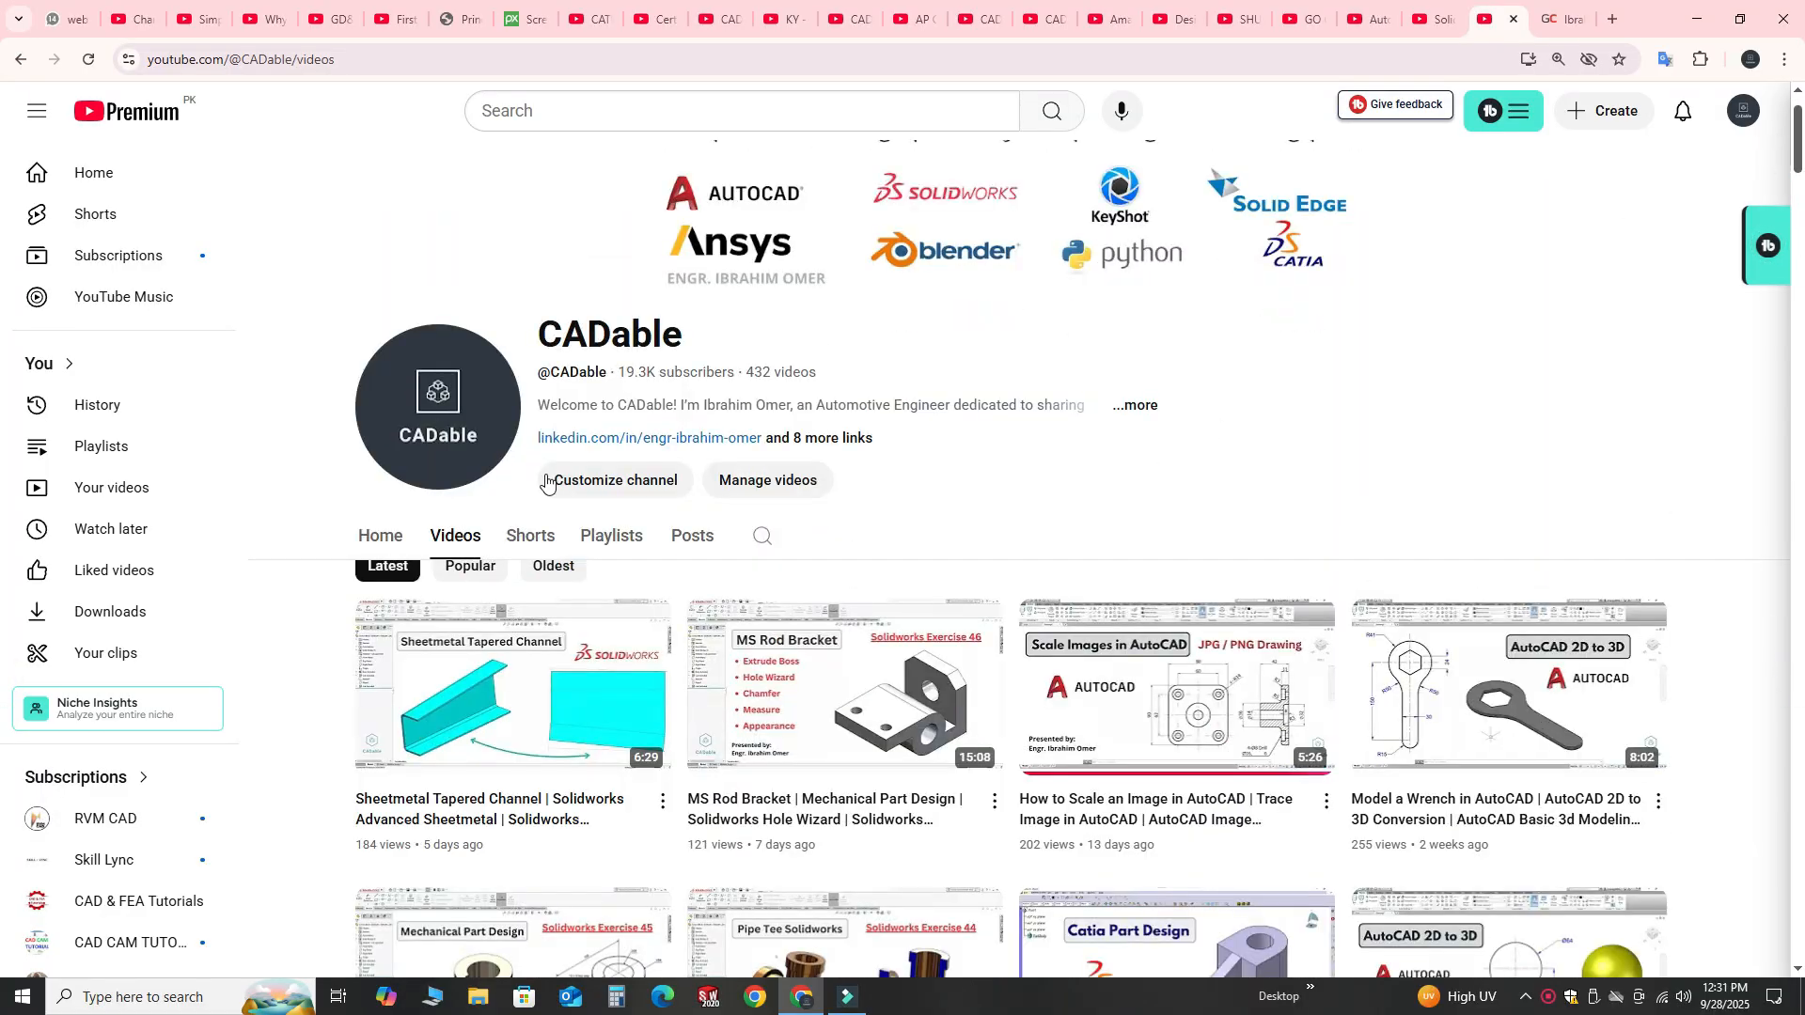
# Sort the channel's videos by Popular and look through them
pyautogui.click(475, 469)
pyautogui.scroll(-7, 1776, 483)
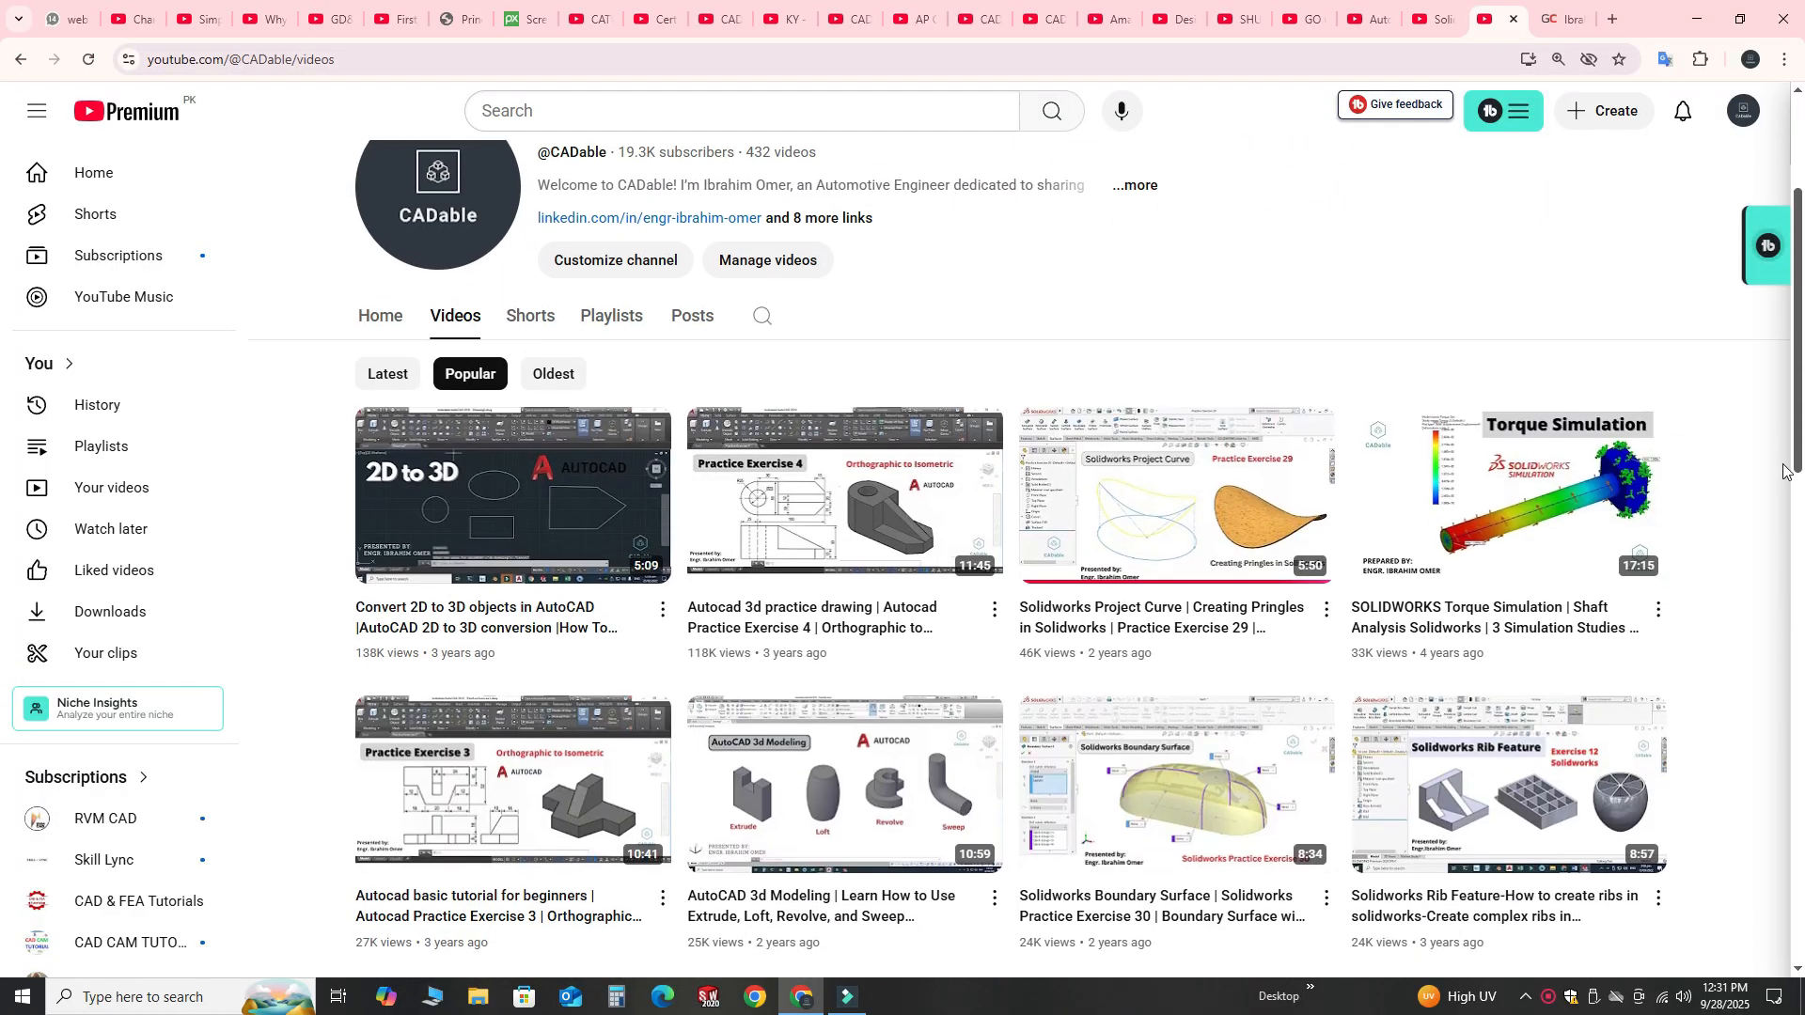
pyautogui.scroll(-10, 1775, 483)
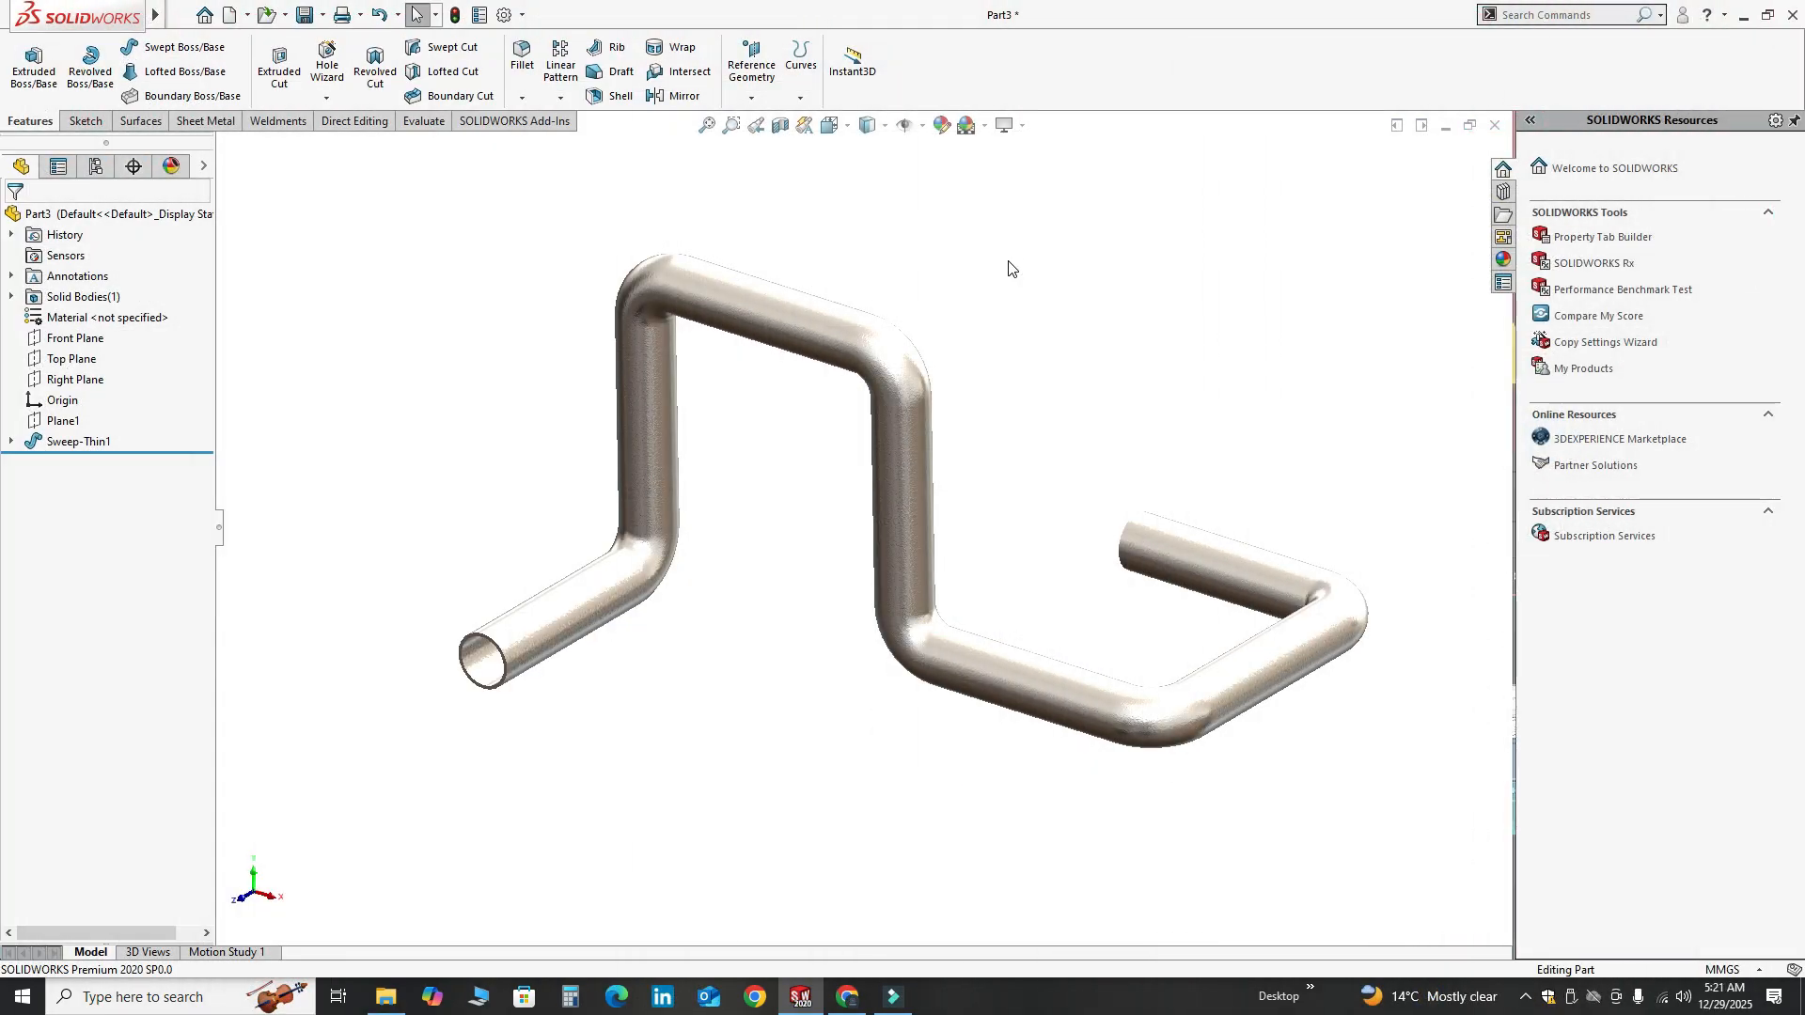
# Switch back to SOLIDWORKS and preview a planar section of the pipe at the Front Plane with a 220 mm offset, without keeping it
pyautogui.rightClick(1090, 224)
pyautogui.click(1171, 310)
pyautogui.moveTo(1172, 322)
pyautogui.mouseDown()
pyautogui.moveTo(875, 344)
pyautogui.moveTo(1192, 303)
pyautogui.mouseUp()
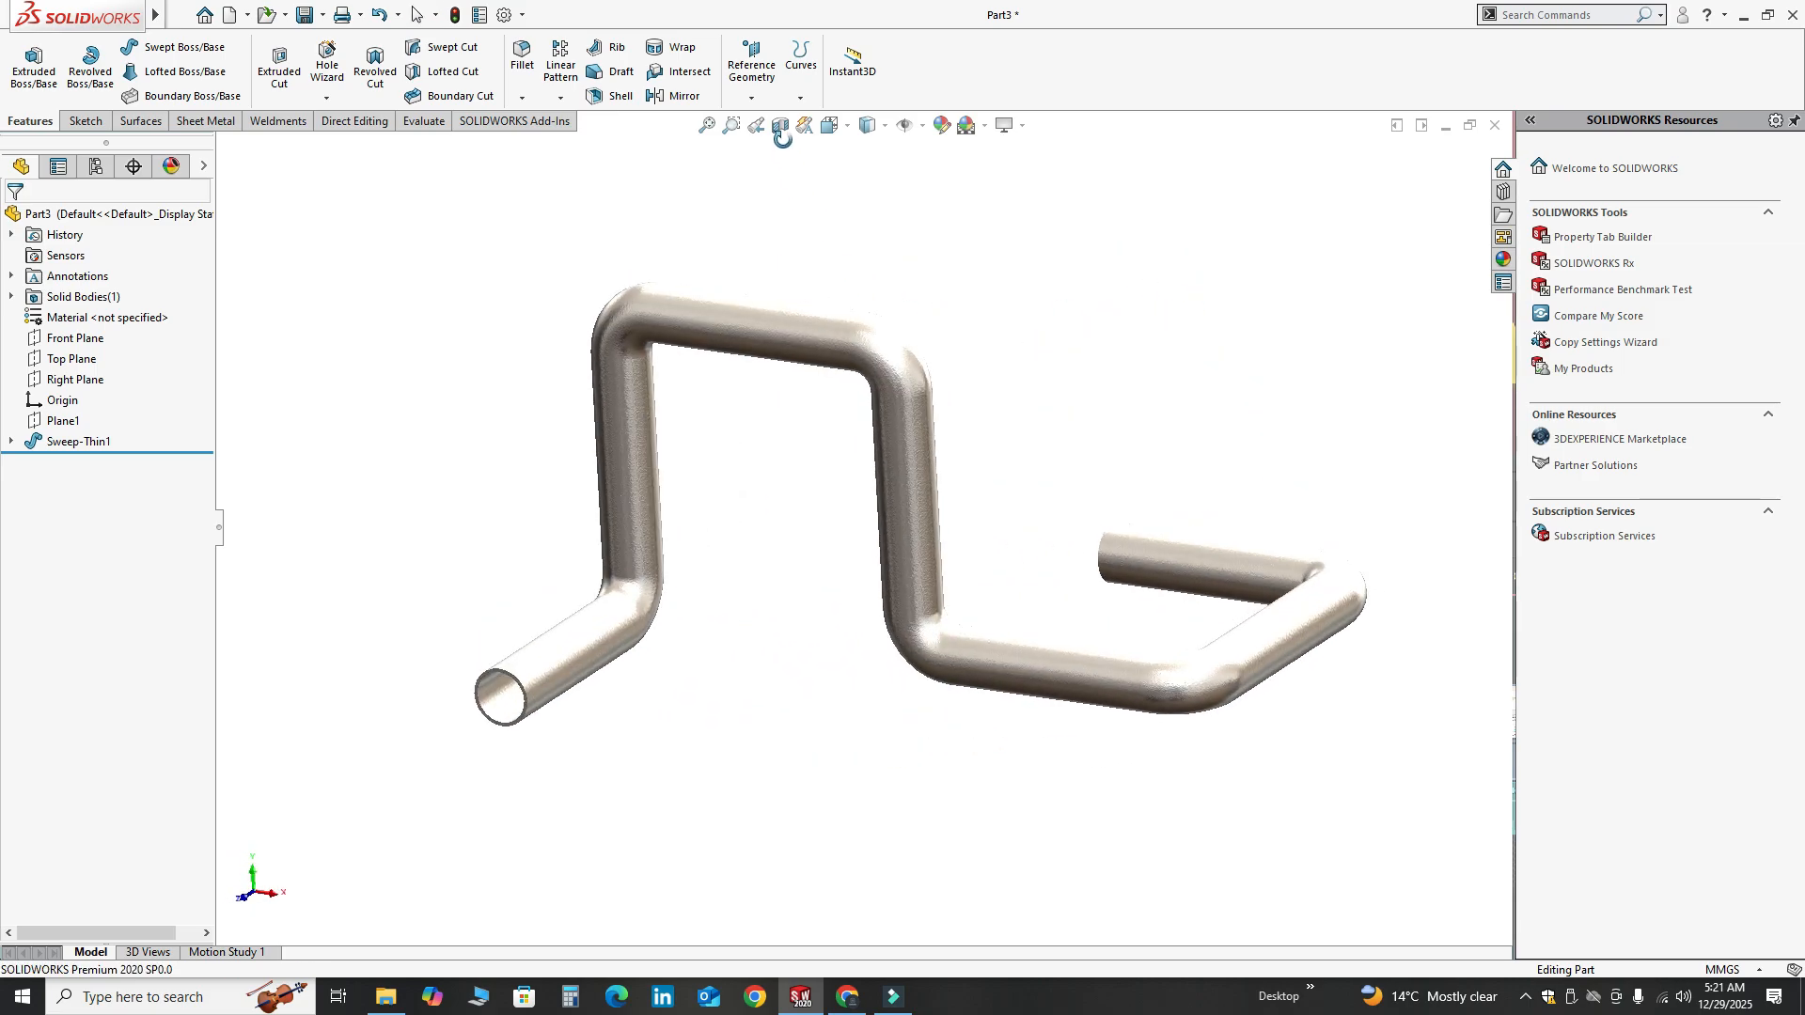
pyautogui.click(780, 126)
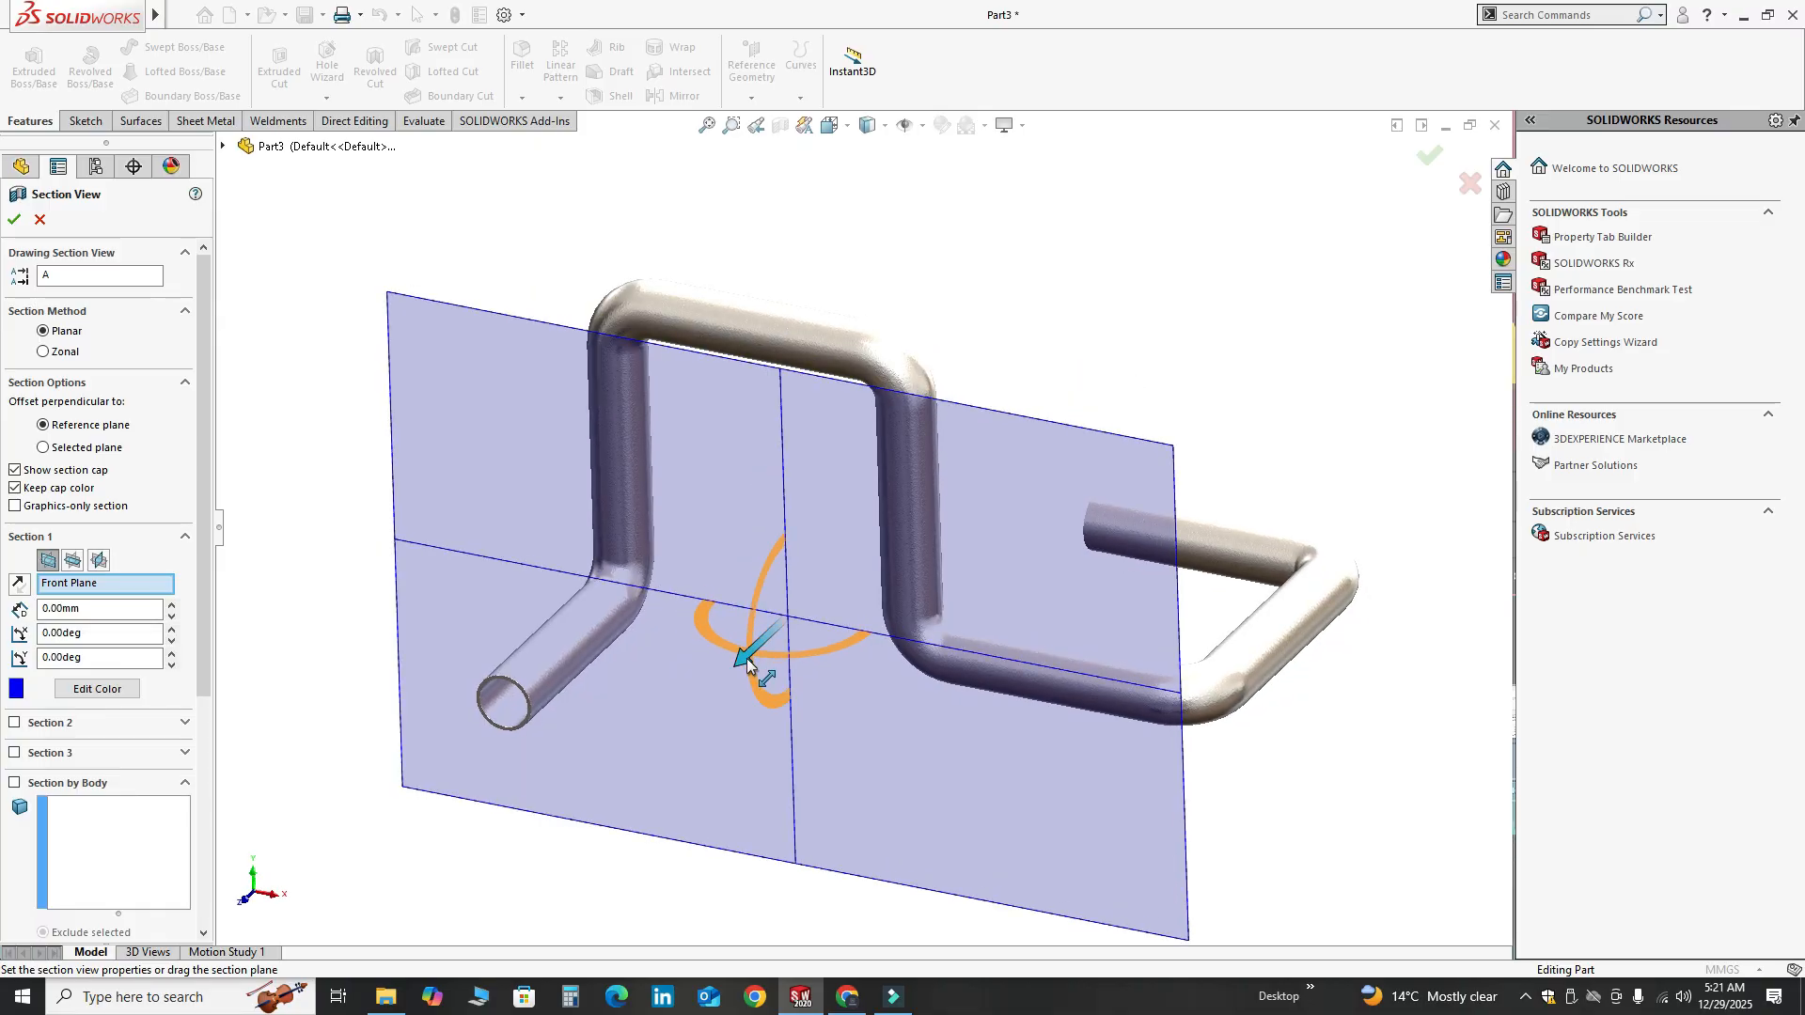
pyautogui.moveTo(748, 663); pyautogui.dragTo(754, 728)
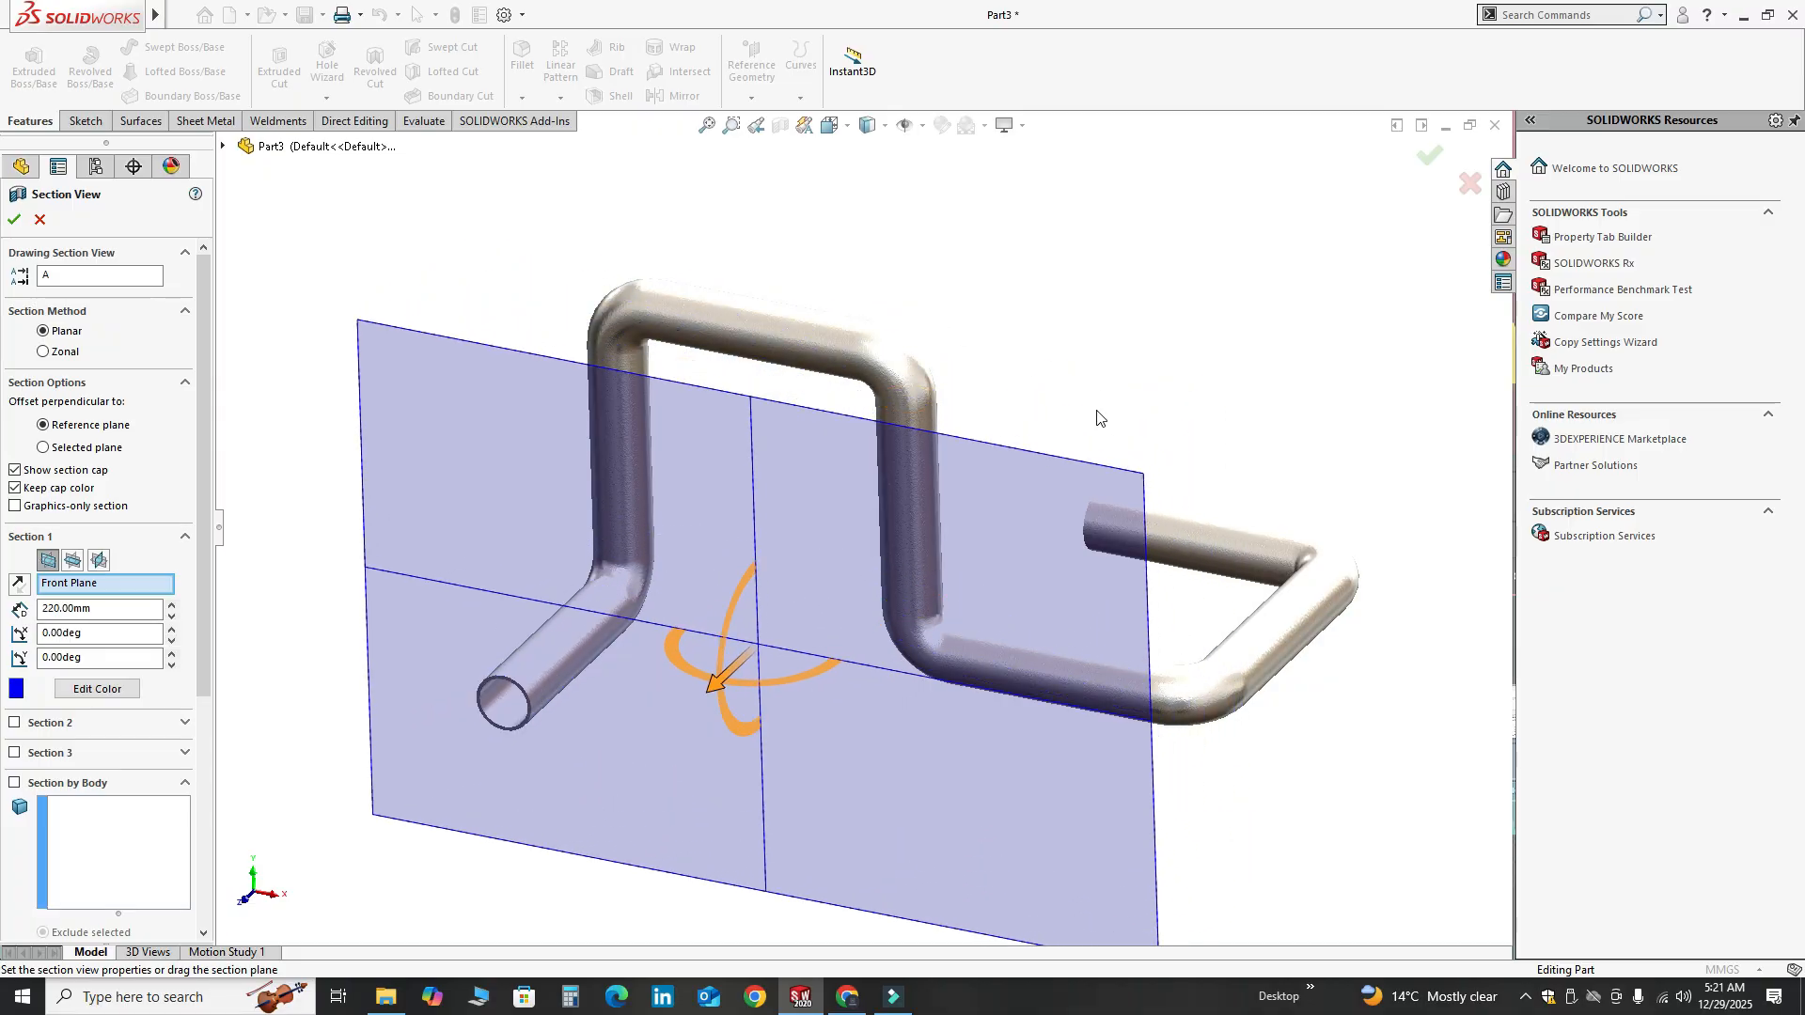
pyautogui.click(1469, 184)
pyautogui.moveTo(1027, 436); pyautogui.dragTo(838, 564, button='middle')
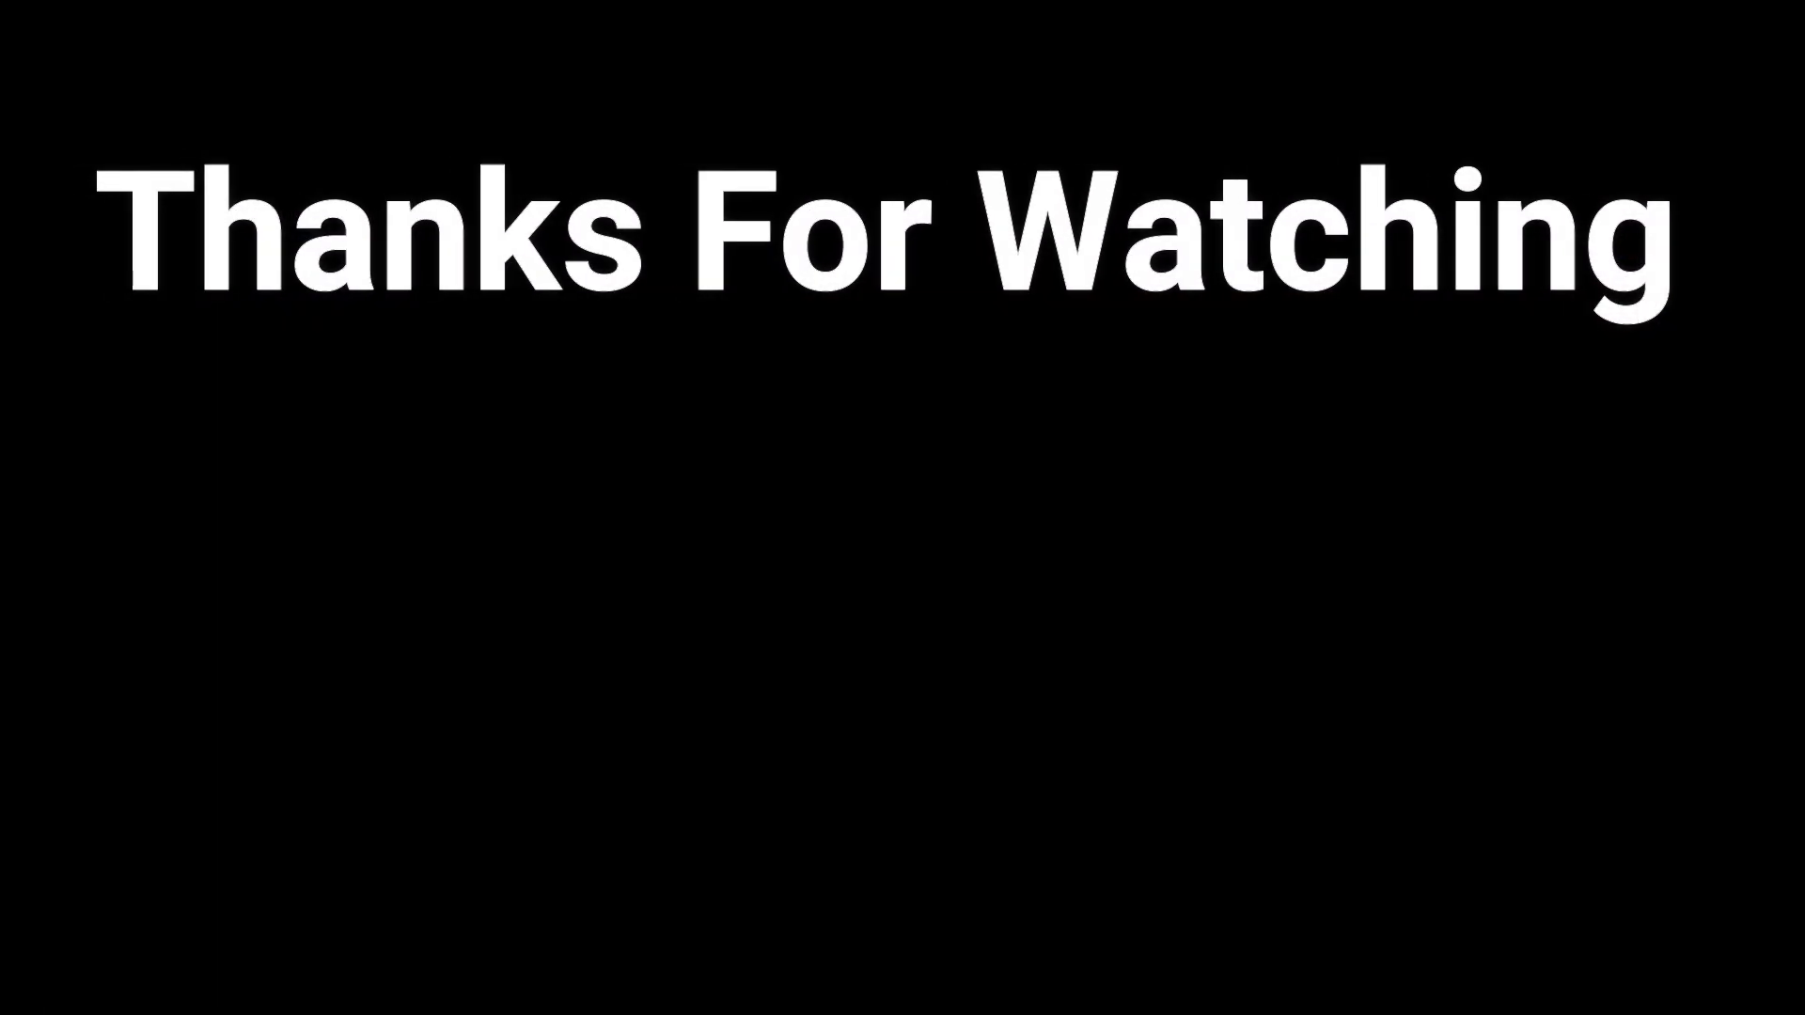